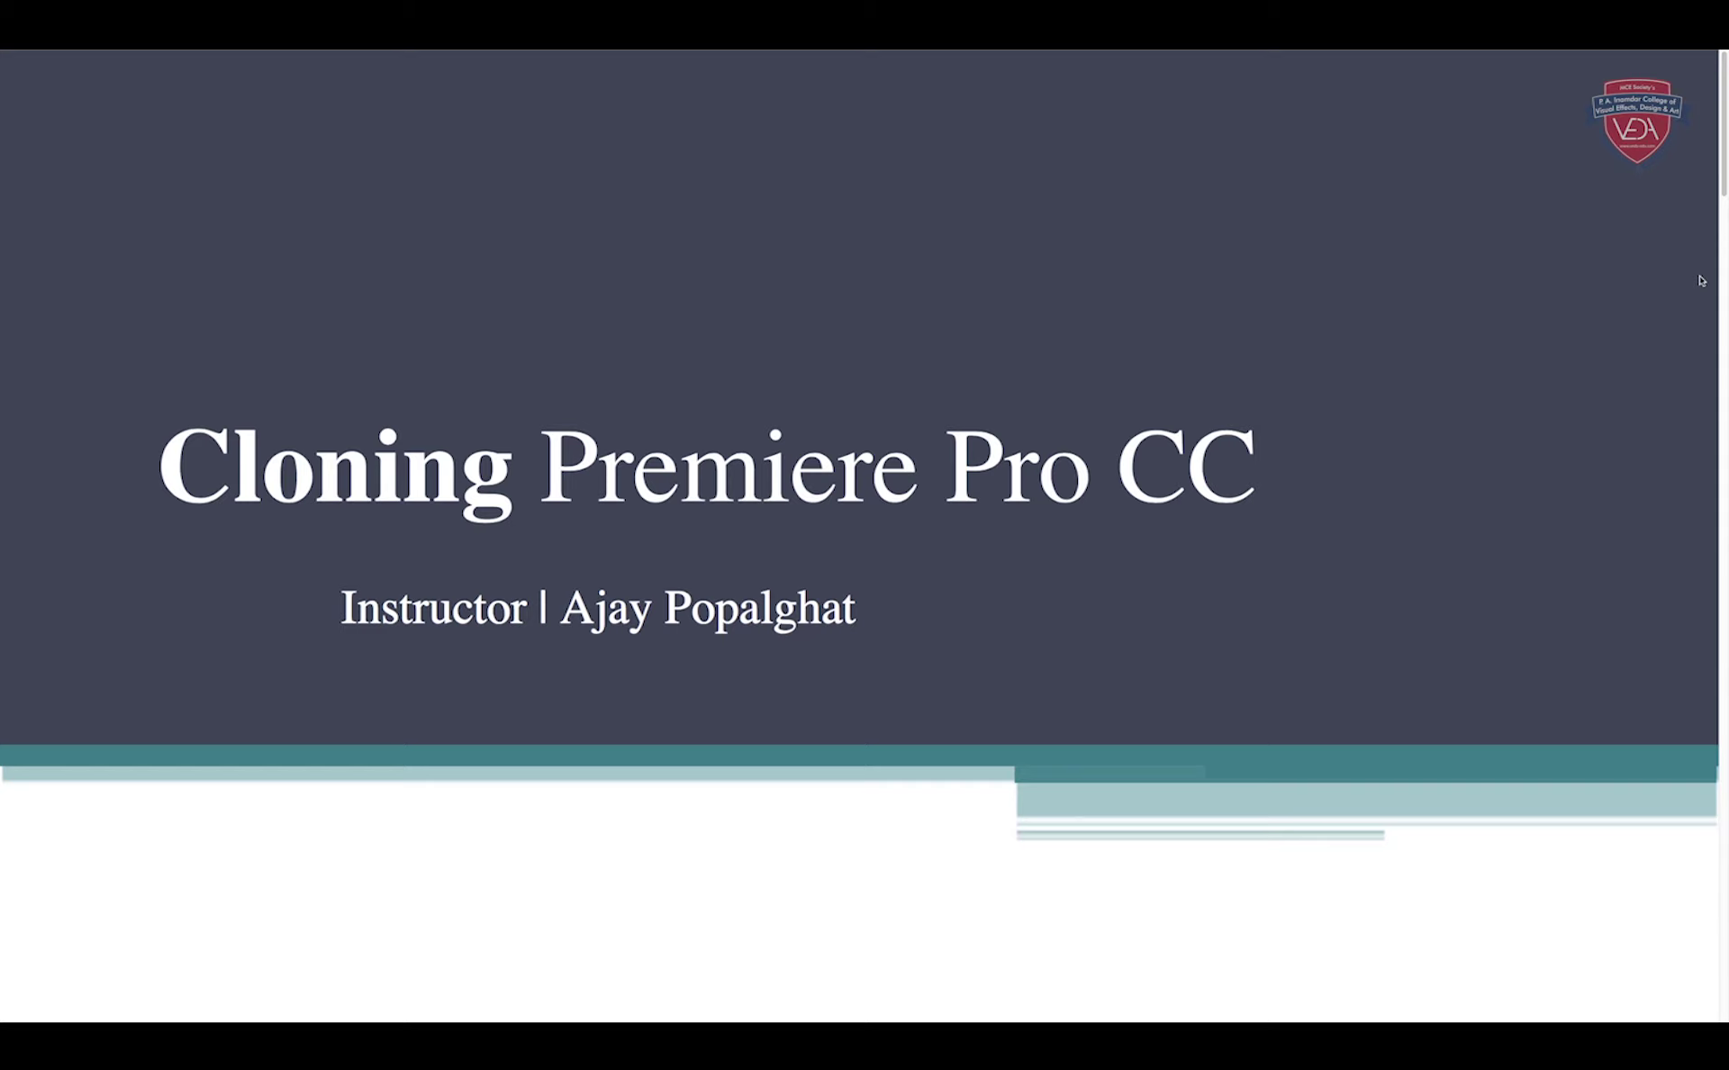
- Move past the title, Movement and Lighting slides to the cloning footage example slide
{"action": "scroll", "coordinate": [1701, 281], "scroll_direction": "down", "scroll_amount": 5}
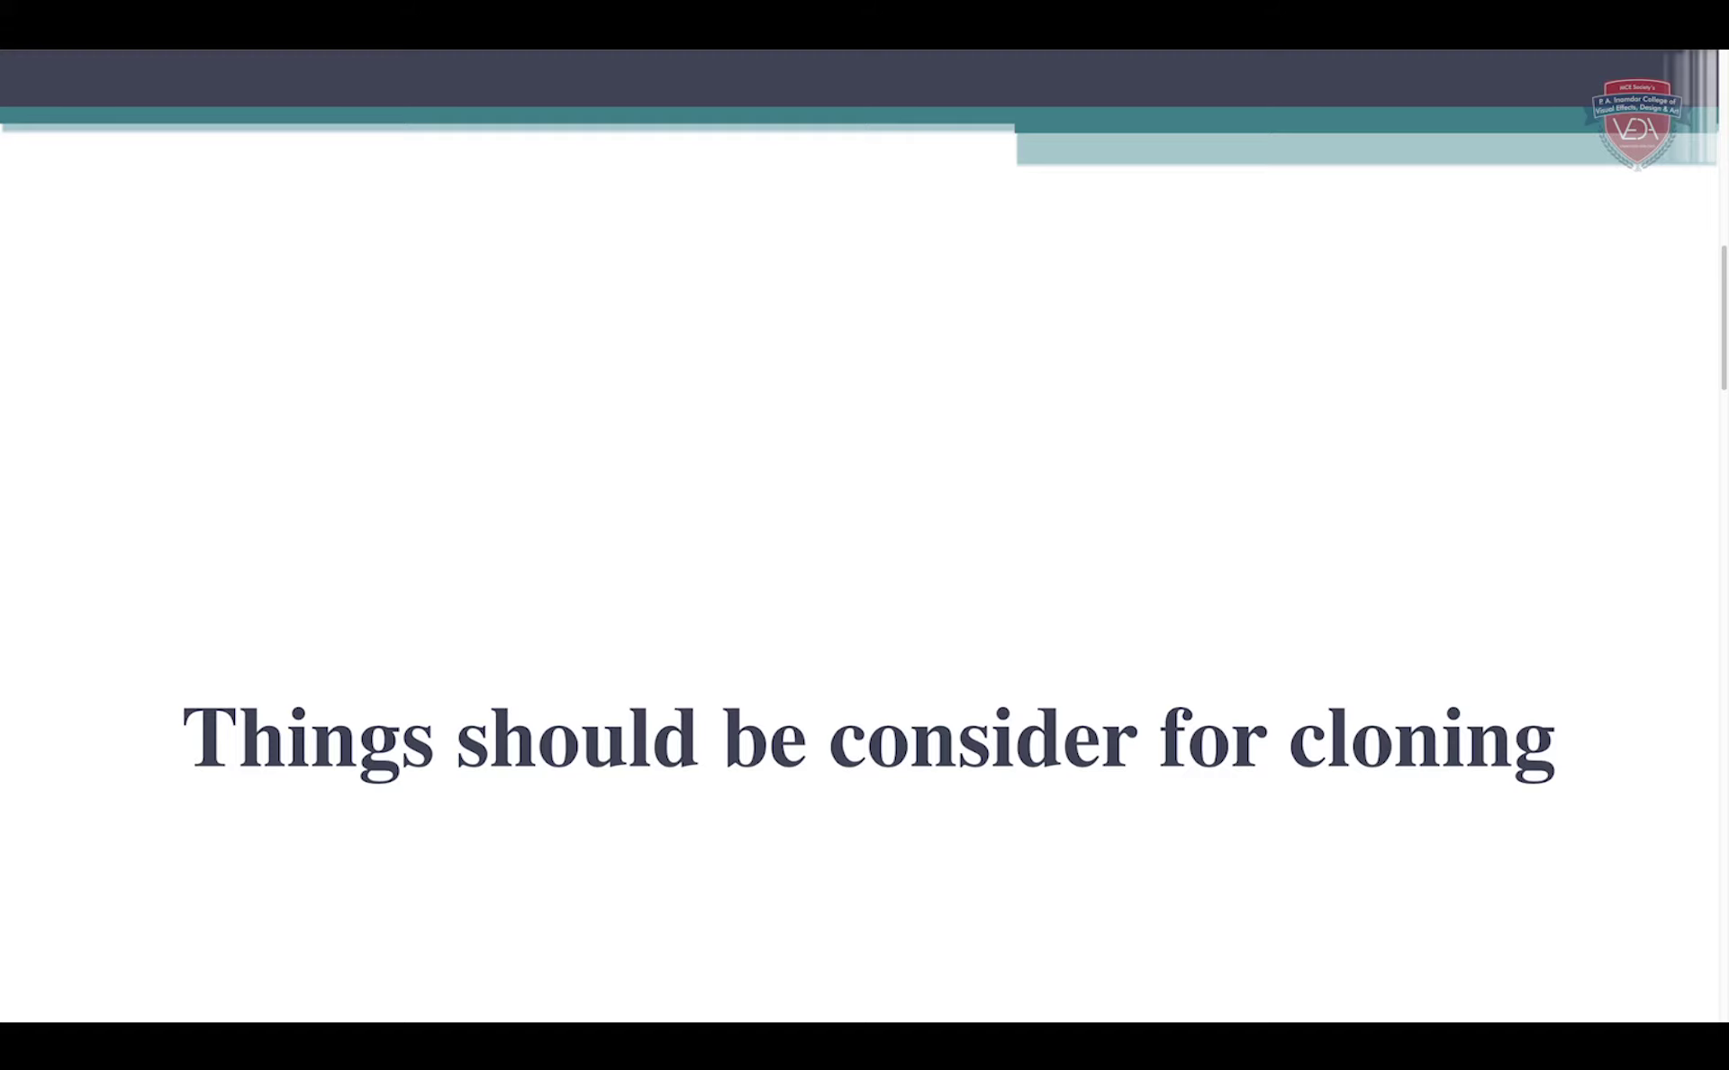
{"action": "scroll", "coordinate": [865, 540], "scroll_direction": "down", "scroll_amount": 5}
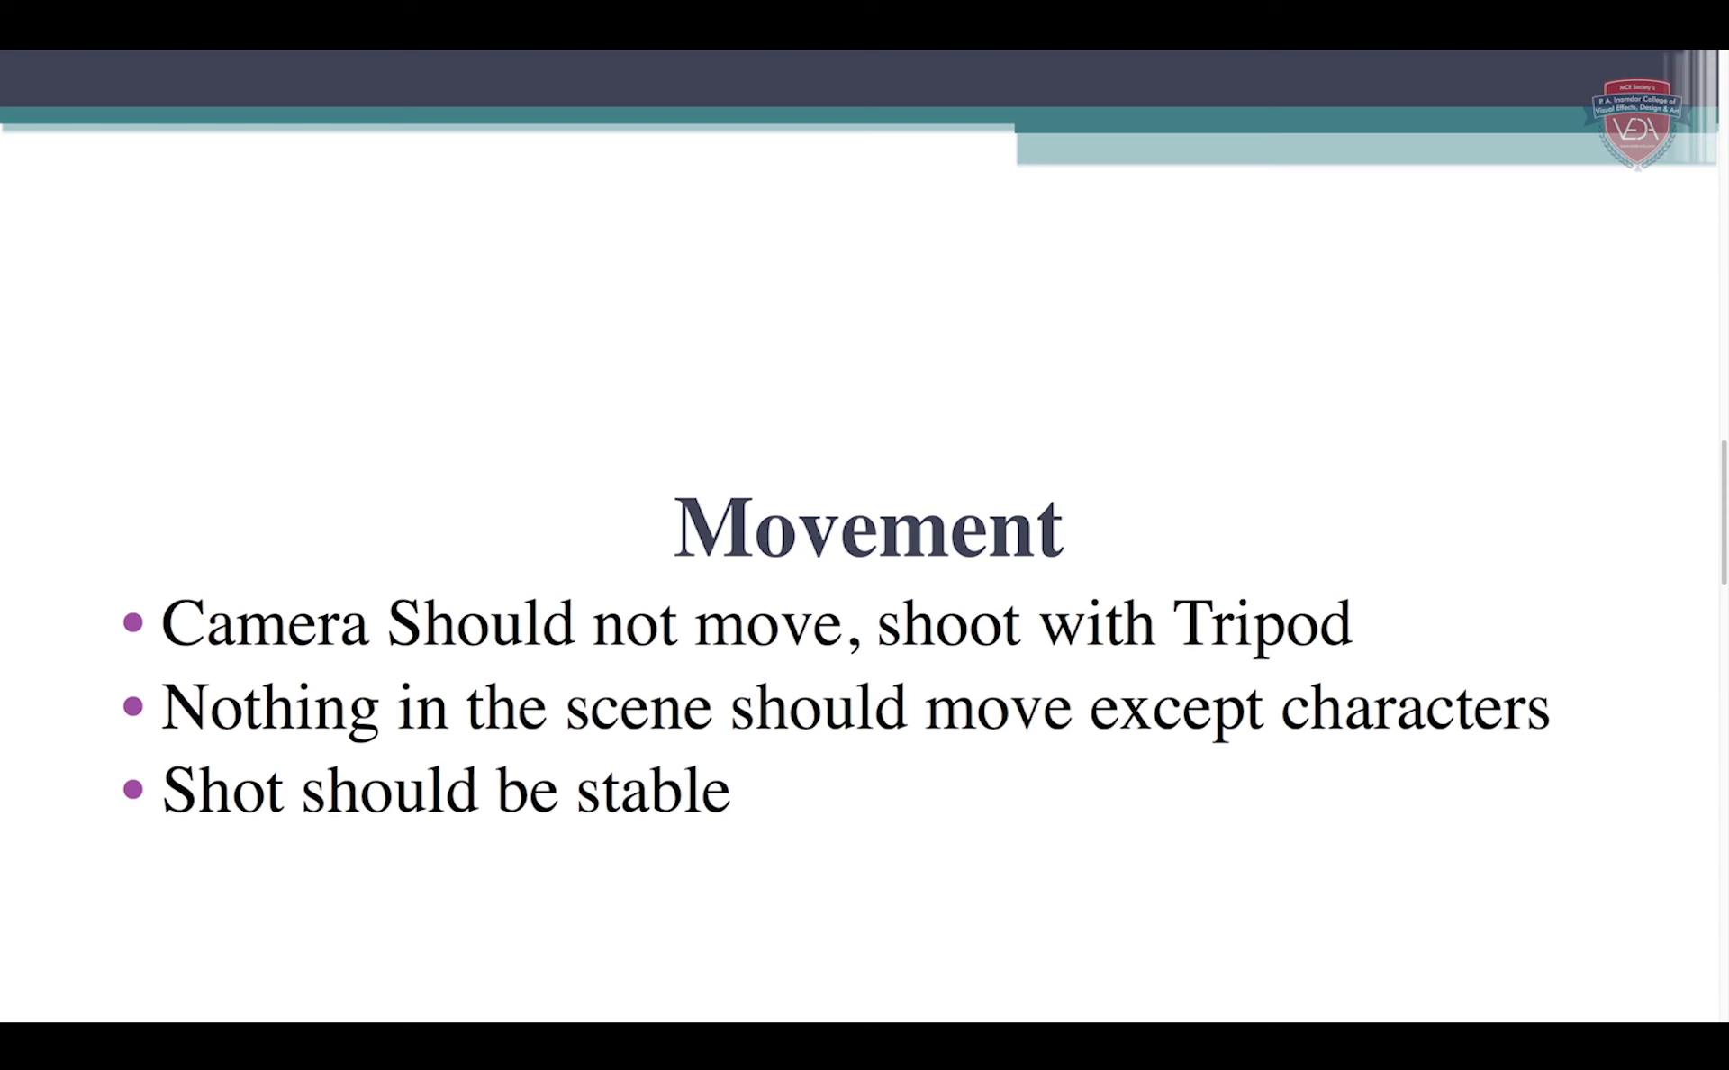
{"action": "key", "text": "Page_Down"}
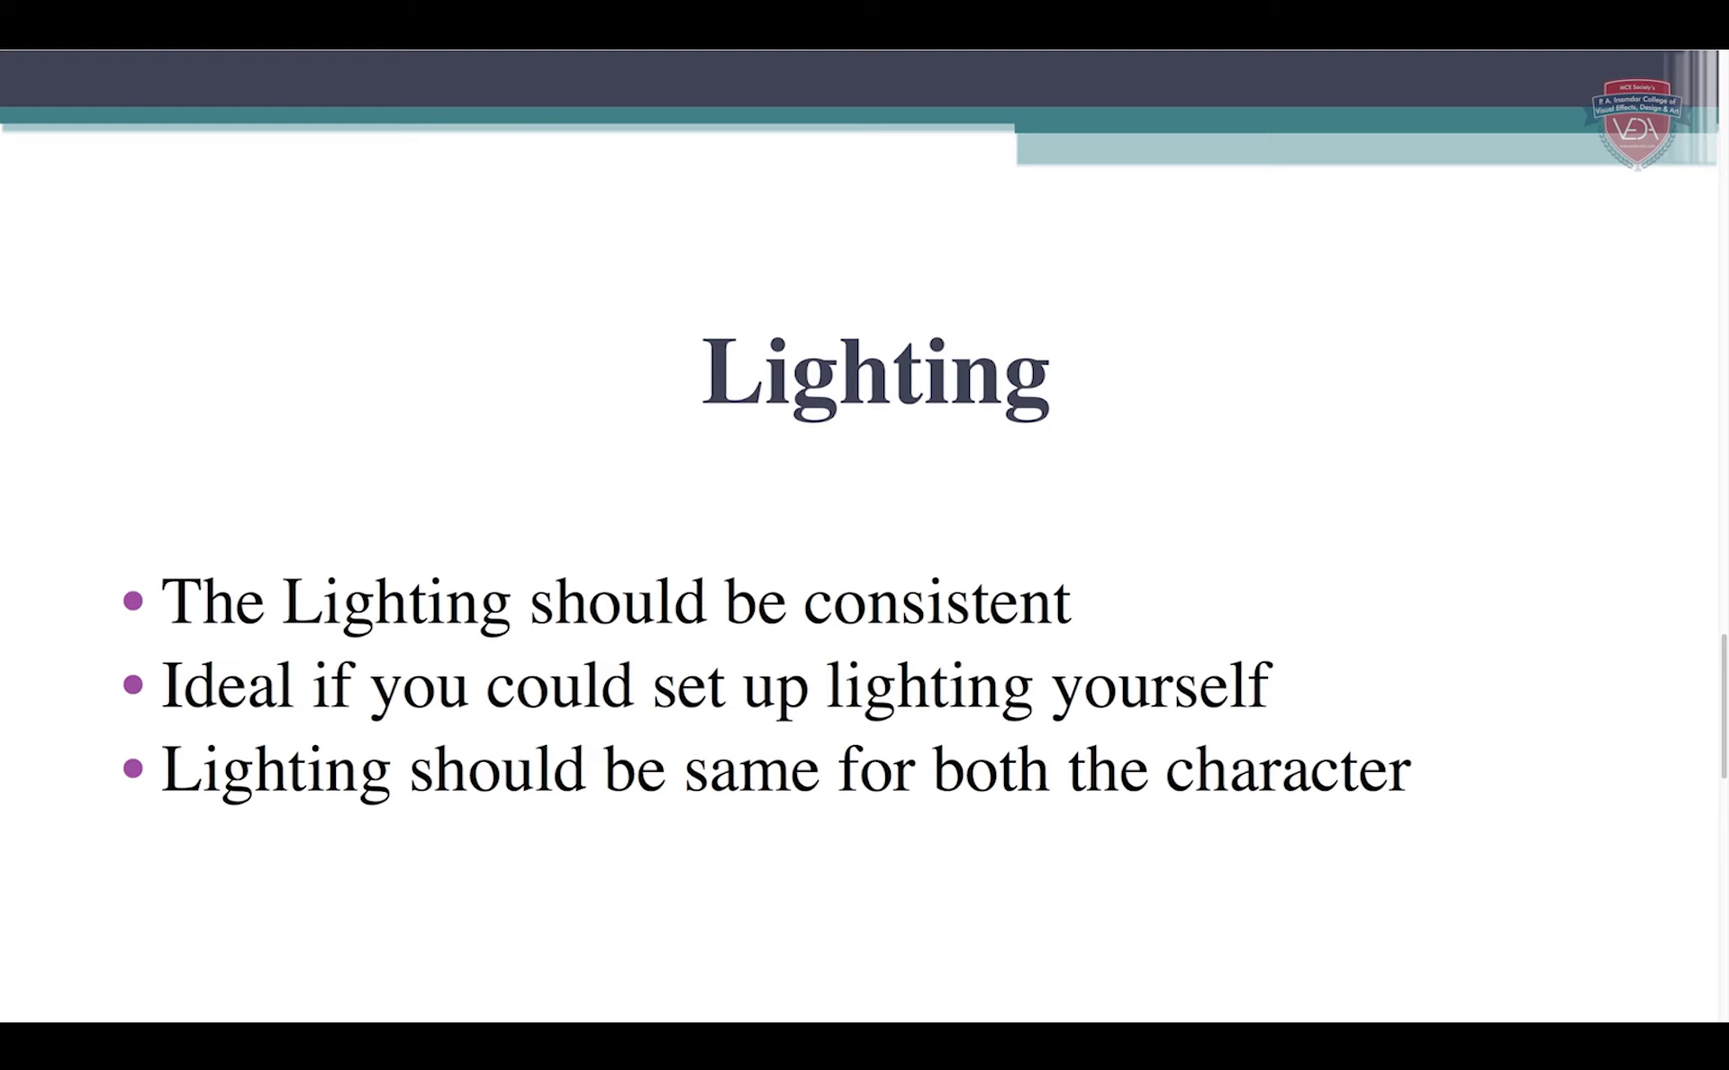
{"action": "key", "text": "Page_Down"}
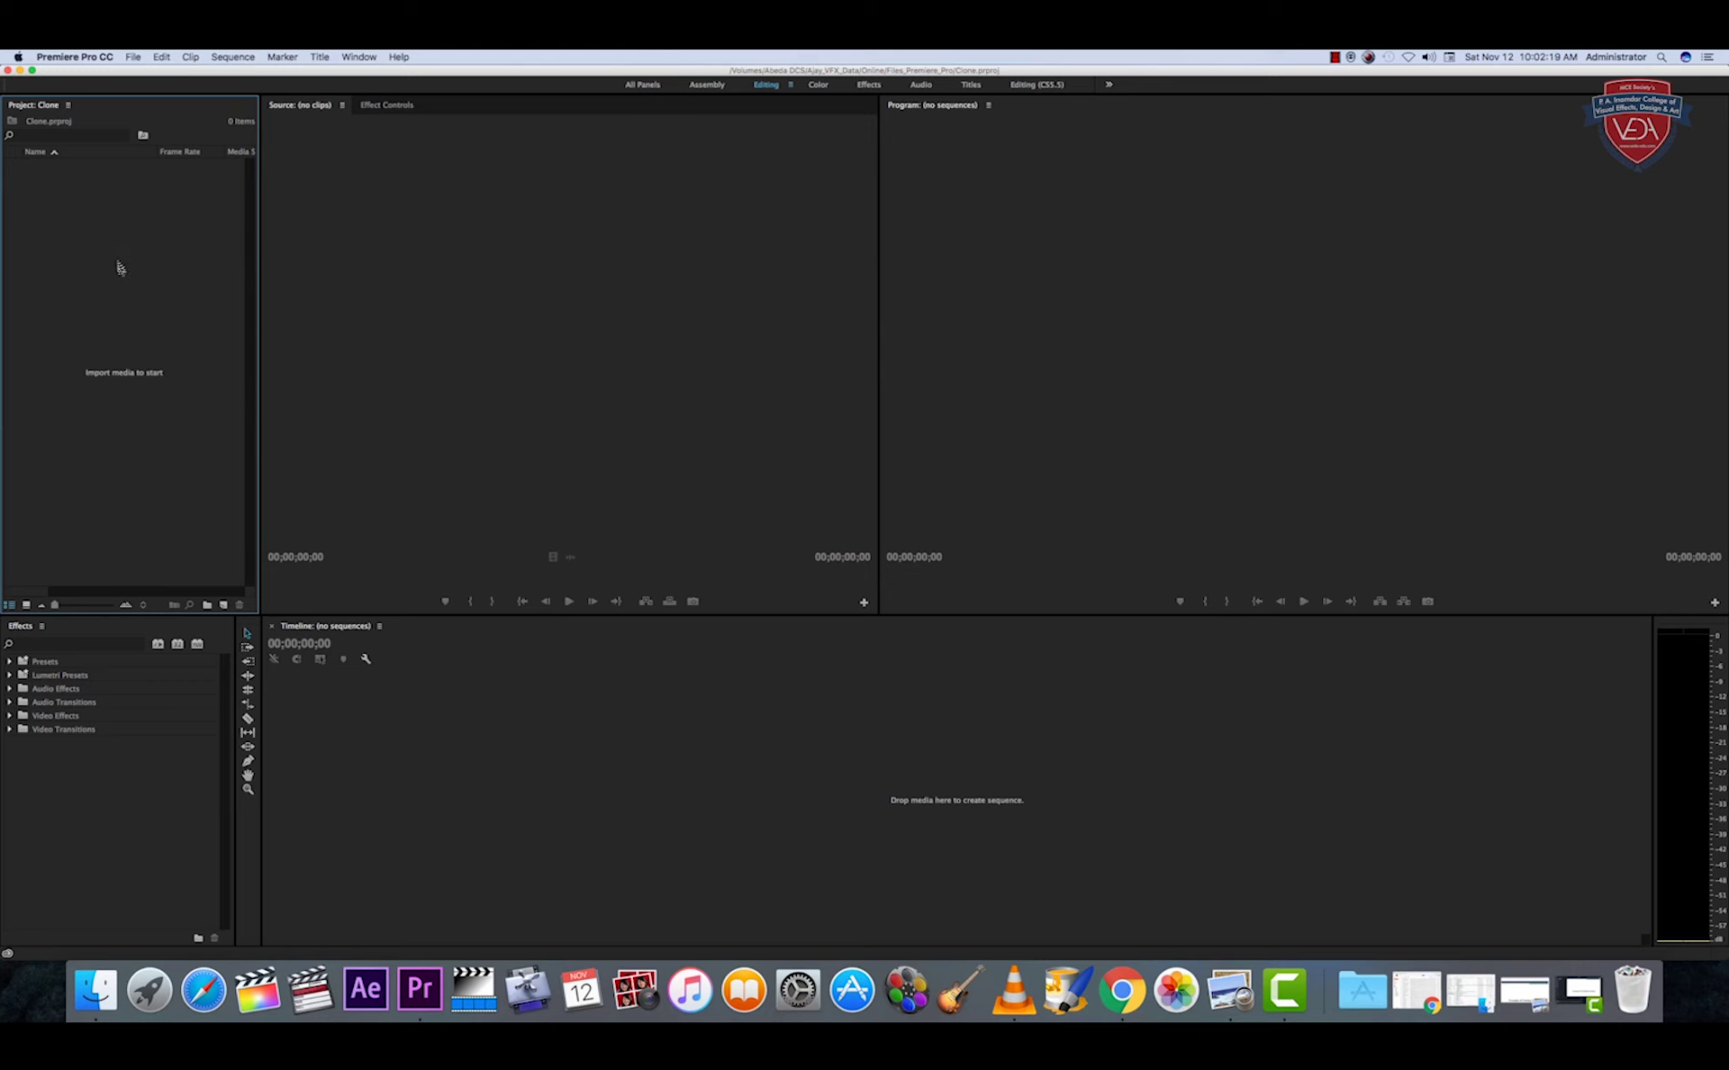
- Import 427_0249_01.mp4, make a matching sequence from it, and delete the clip from the sequence
{"action": "double_click", "coordinate": [120, 268]}
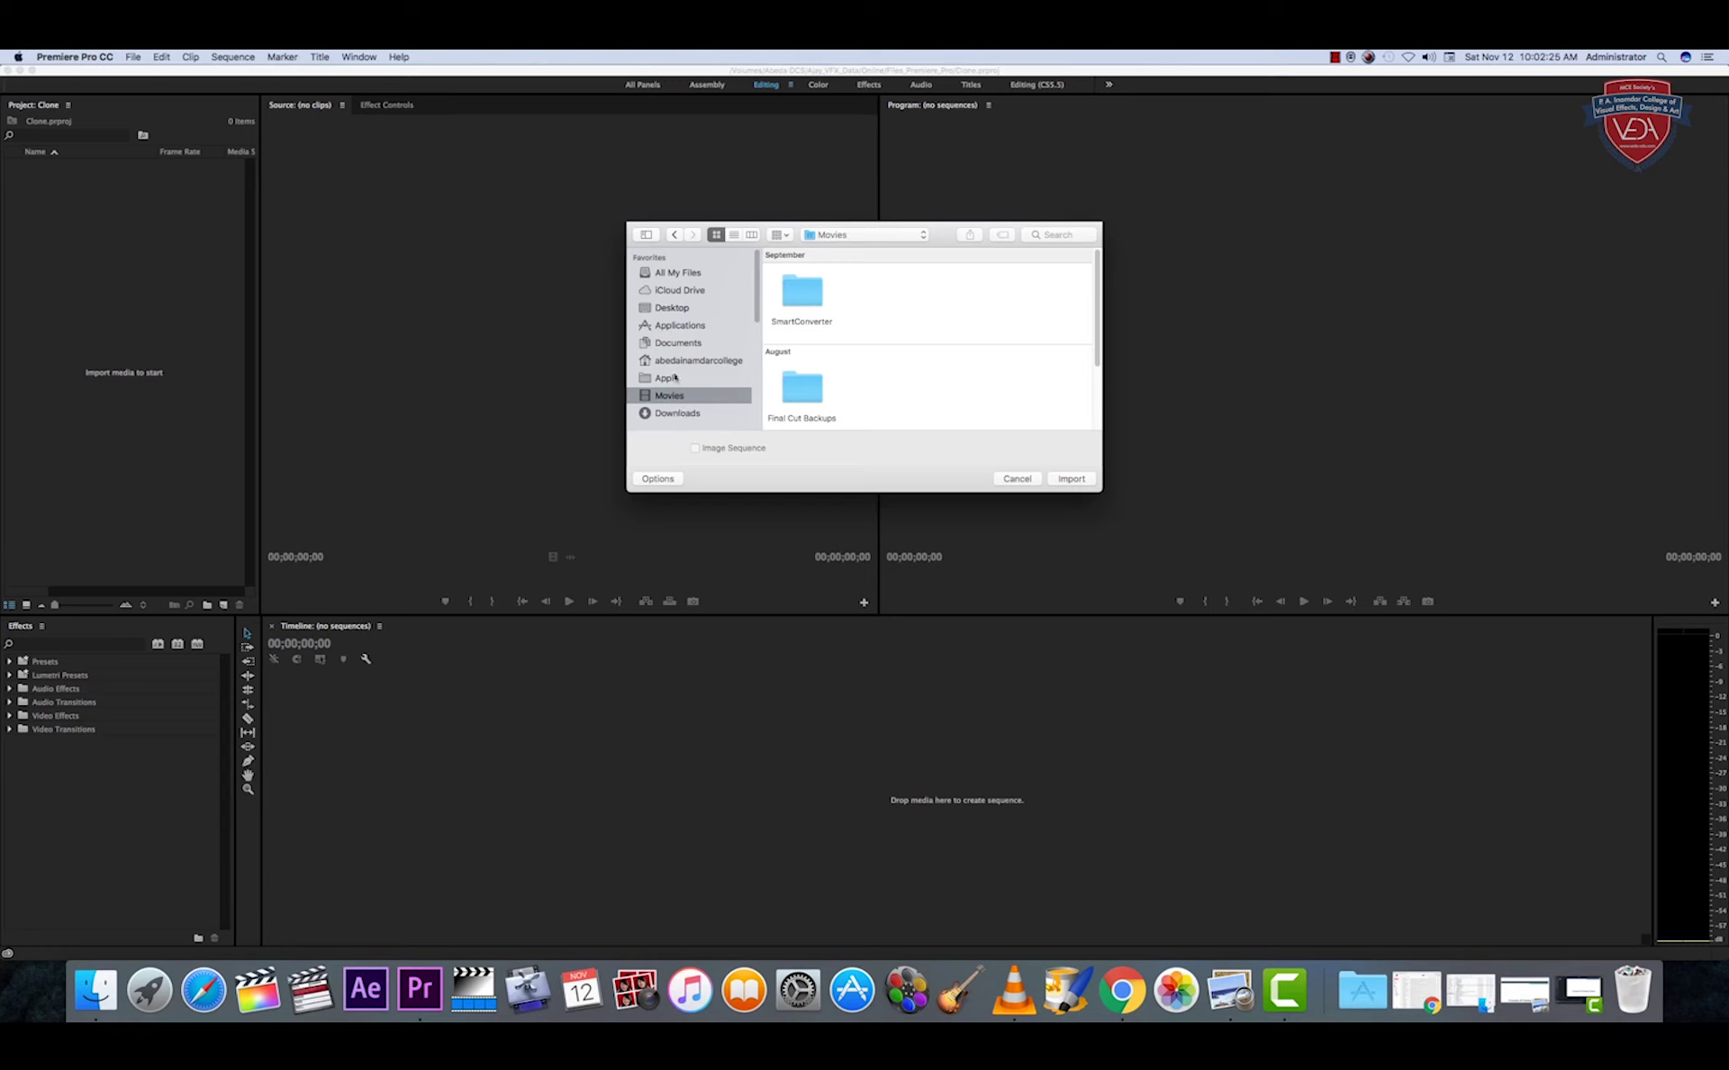
{"action": "left_click", "coordinate": [680, 361]}
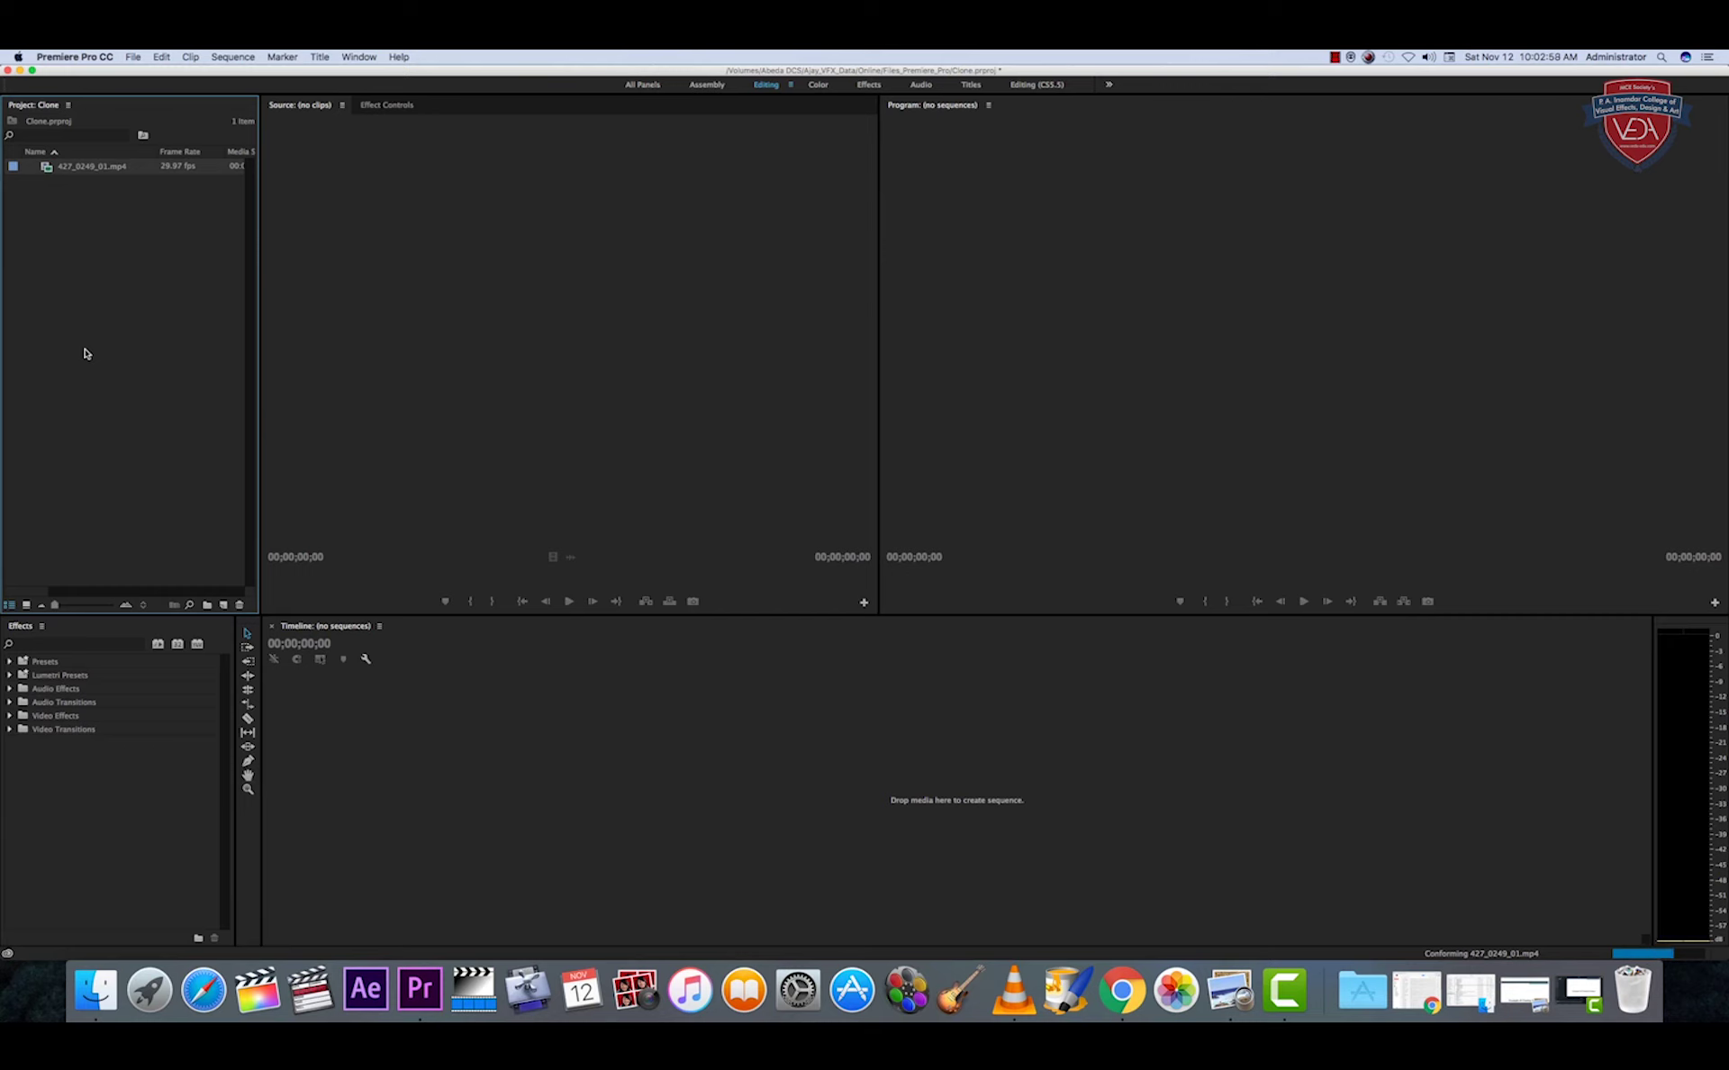
{"action": "right_click", "coordinate": [47, 173]}
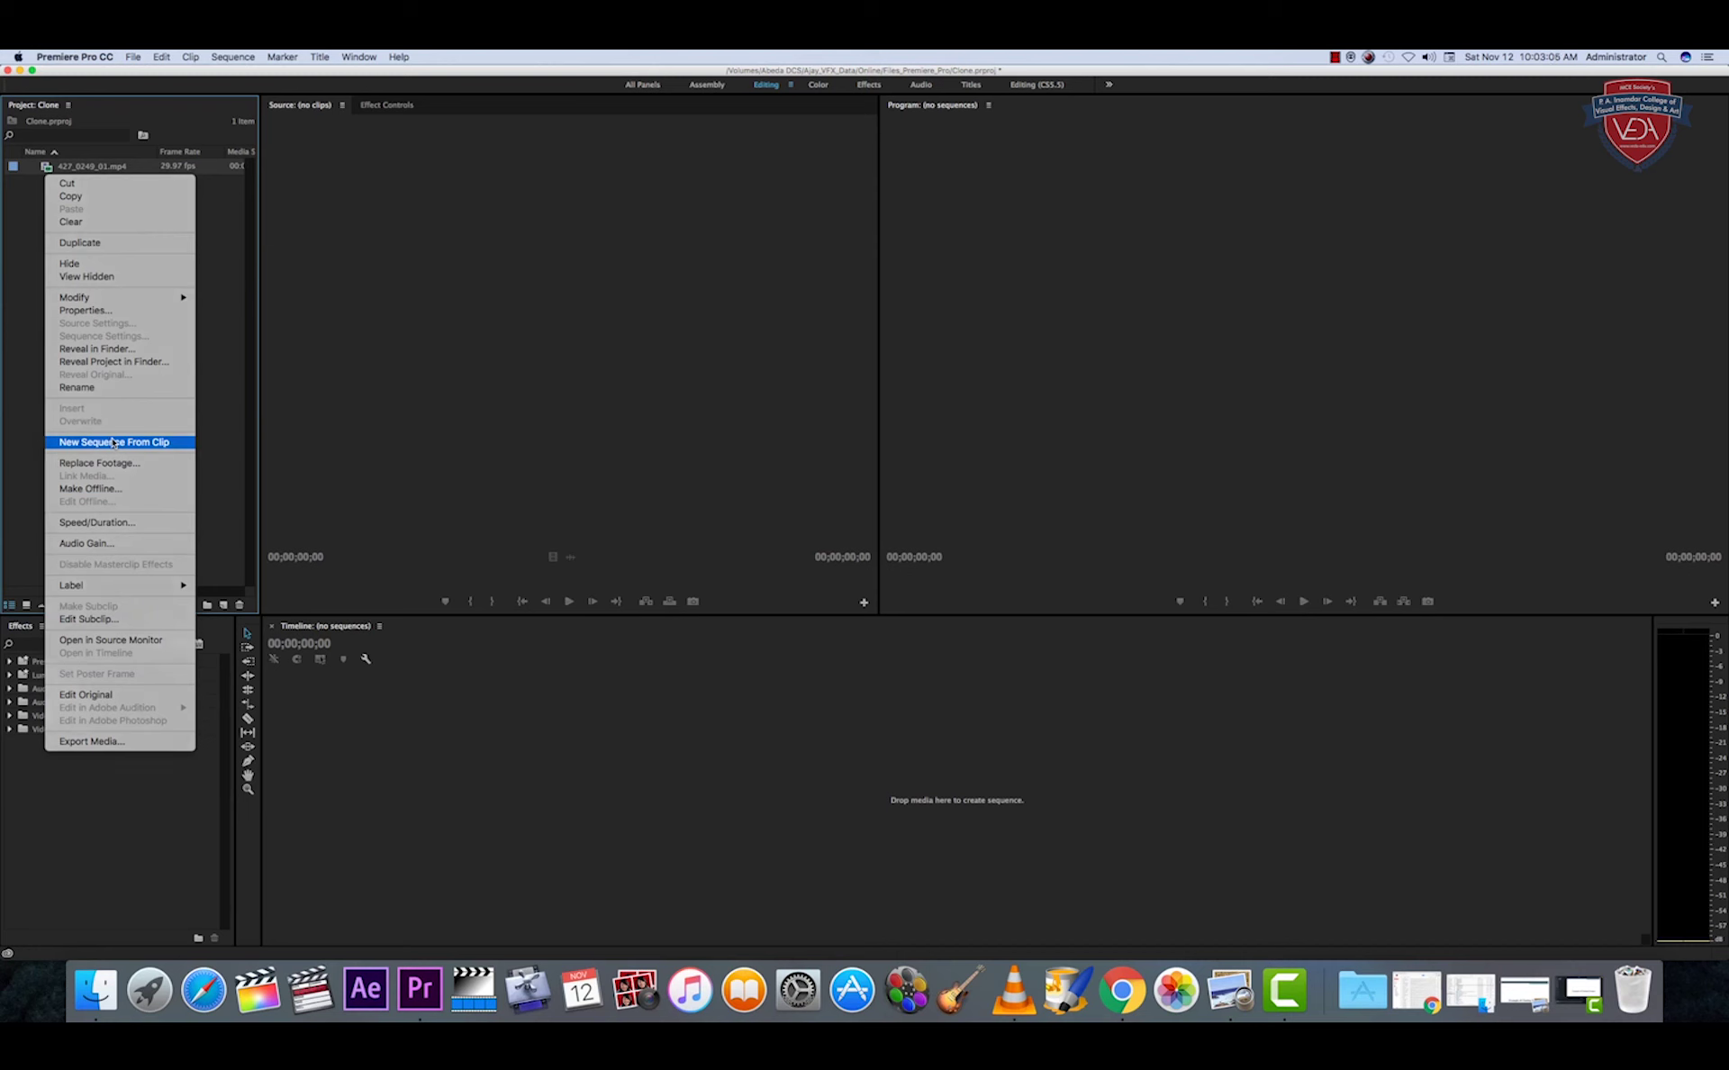
{"action": "left_click", "coordinate": [114, 443]}
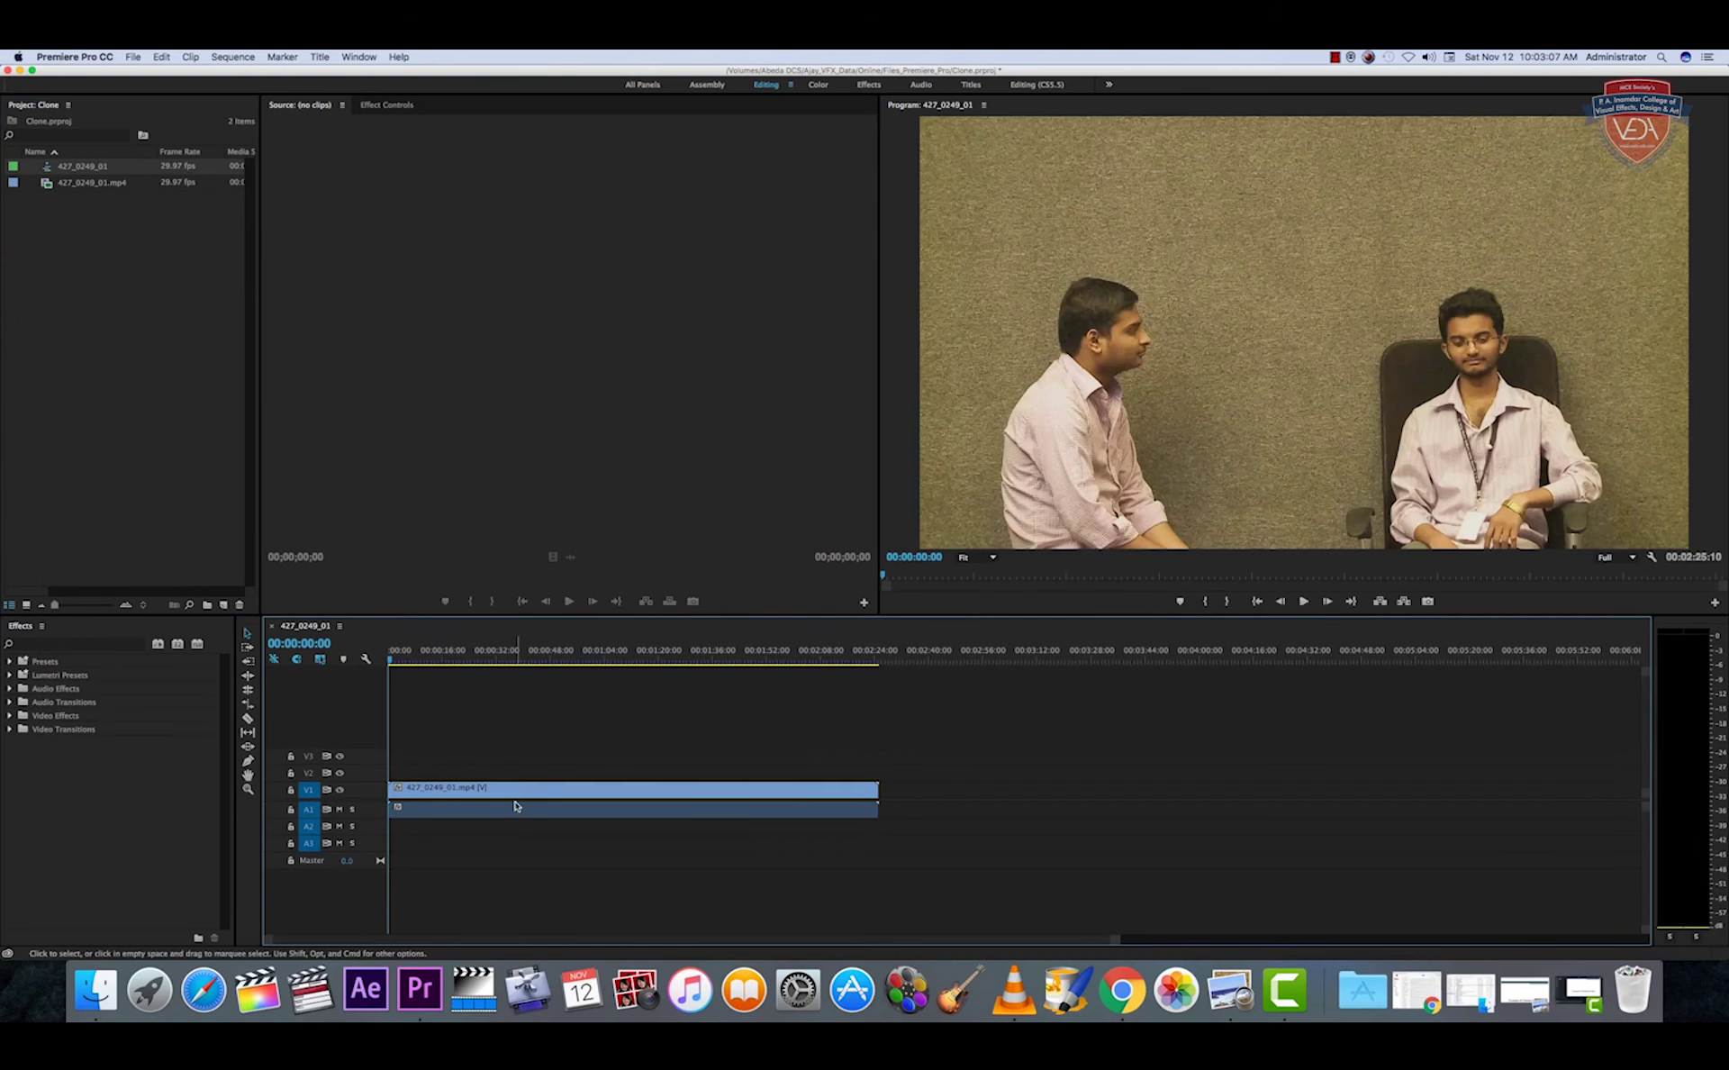
{"action": "left_click", "coordinate": [514, 799]}
{"action": "key", "text": "Delete"}
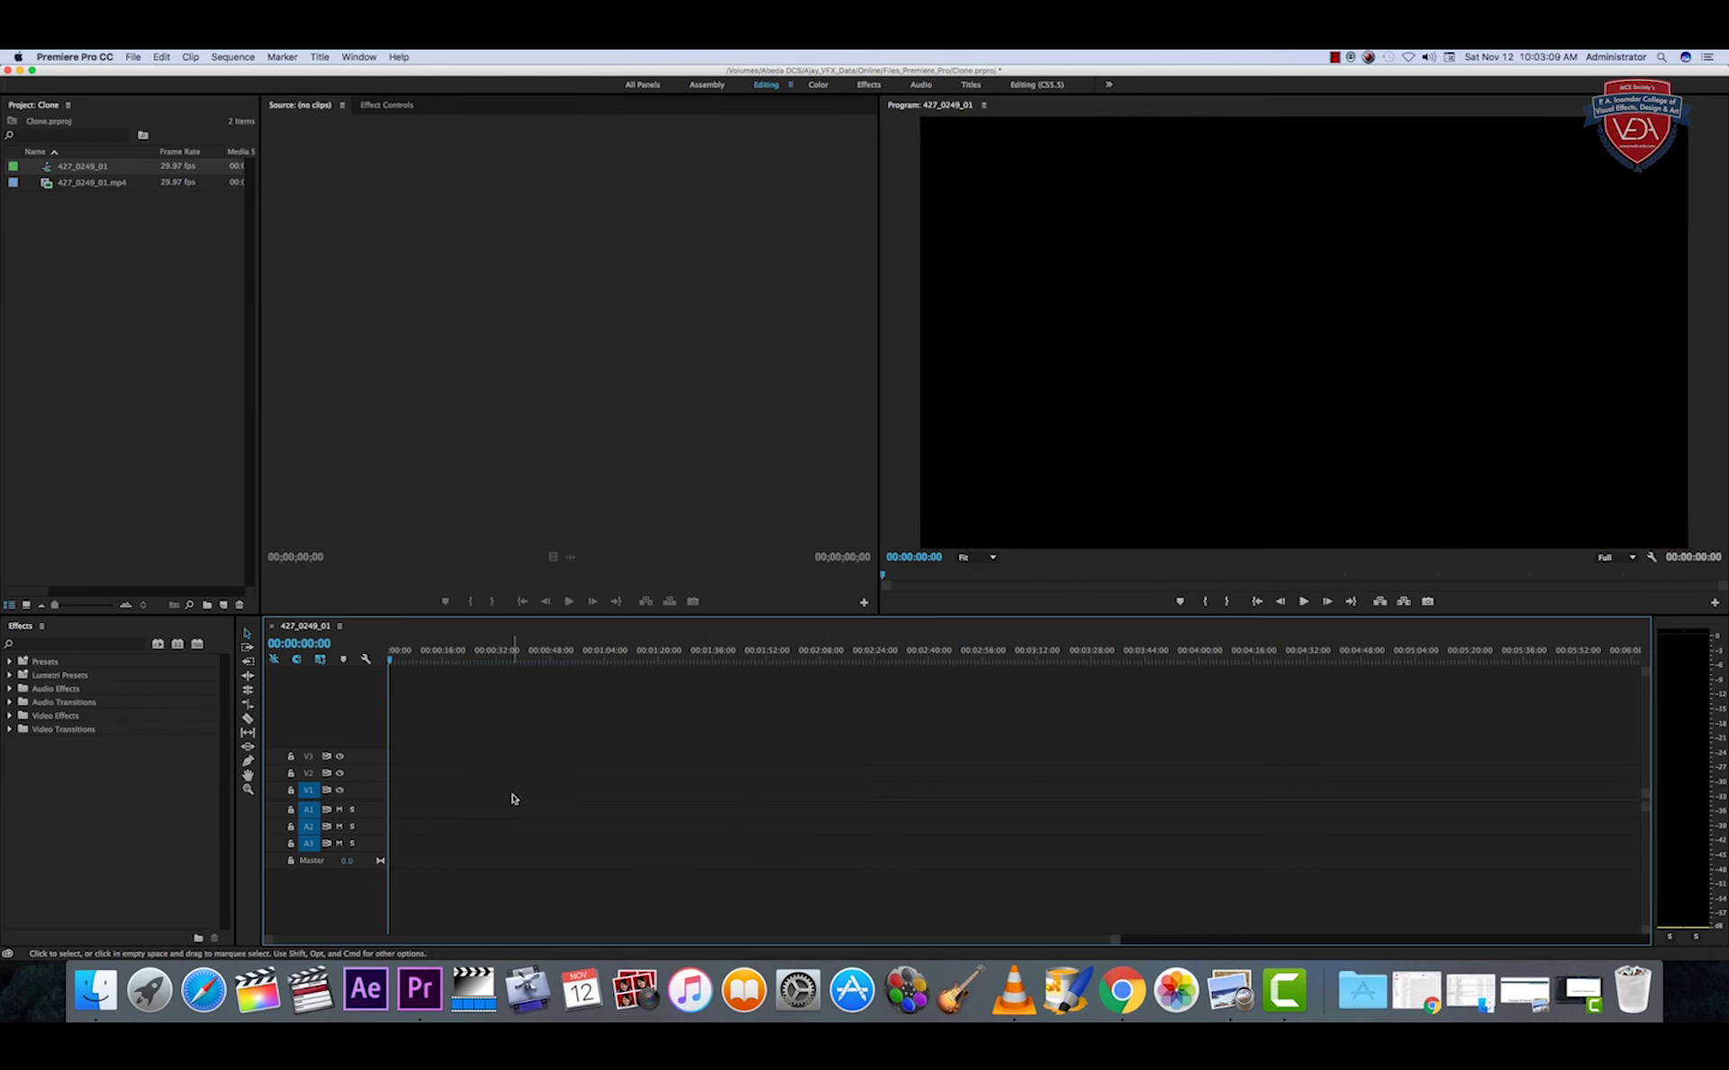
- Mark 427_0249_01.mp4 from 00:00:01:27 to 00:00:33:13 and drop its video only on V1 at the start
{"action": "double_click", "coordinate": [48, 184]}
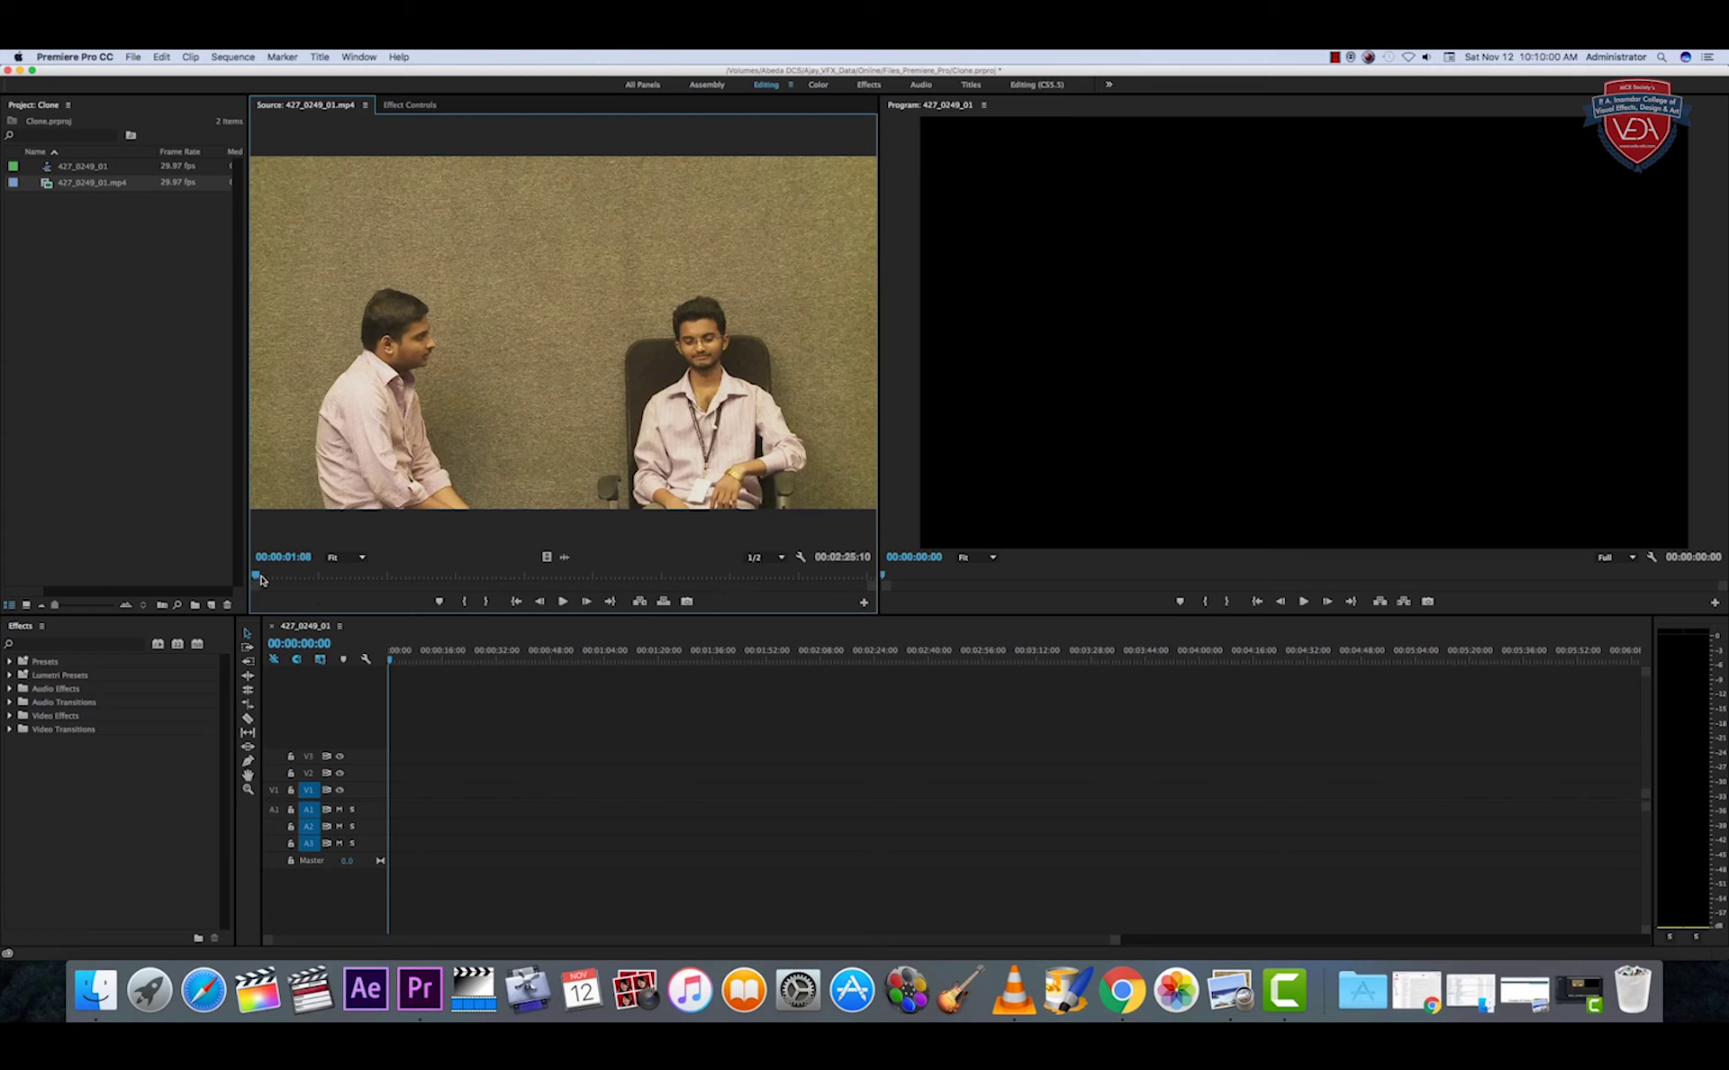
{"action": "left_click_drag", "start_coordinate": [256, 579], "coordinate": [618, 606]}
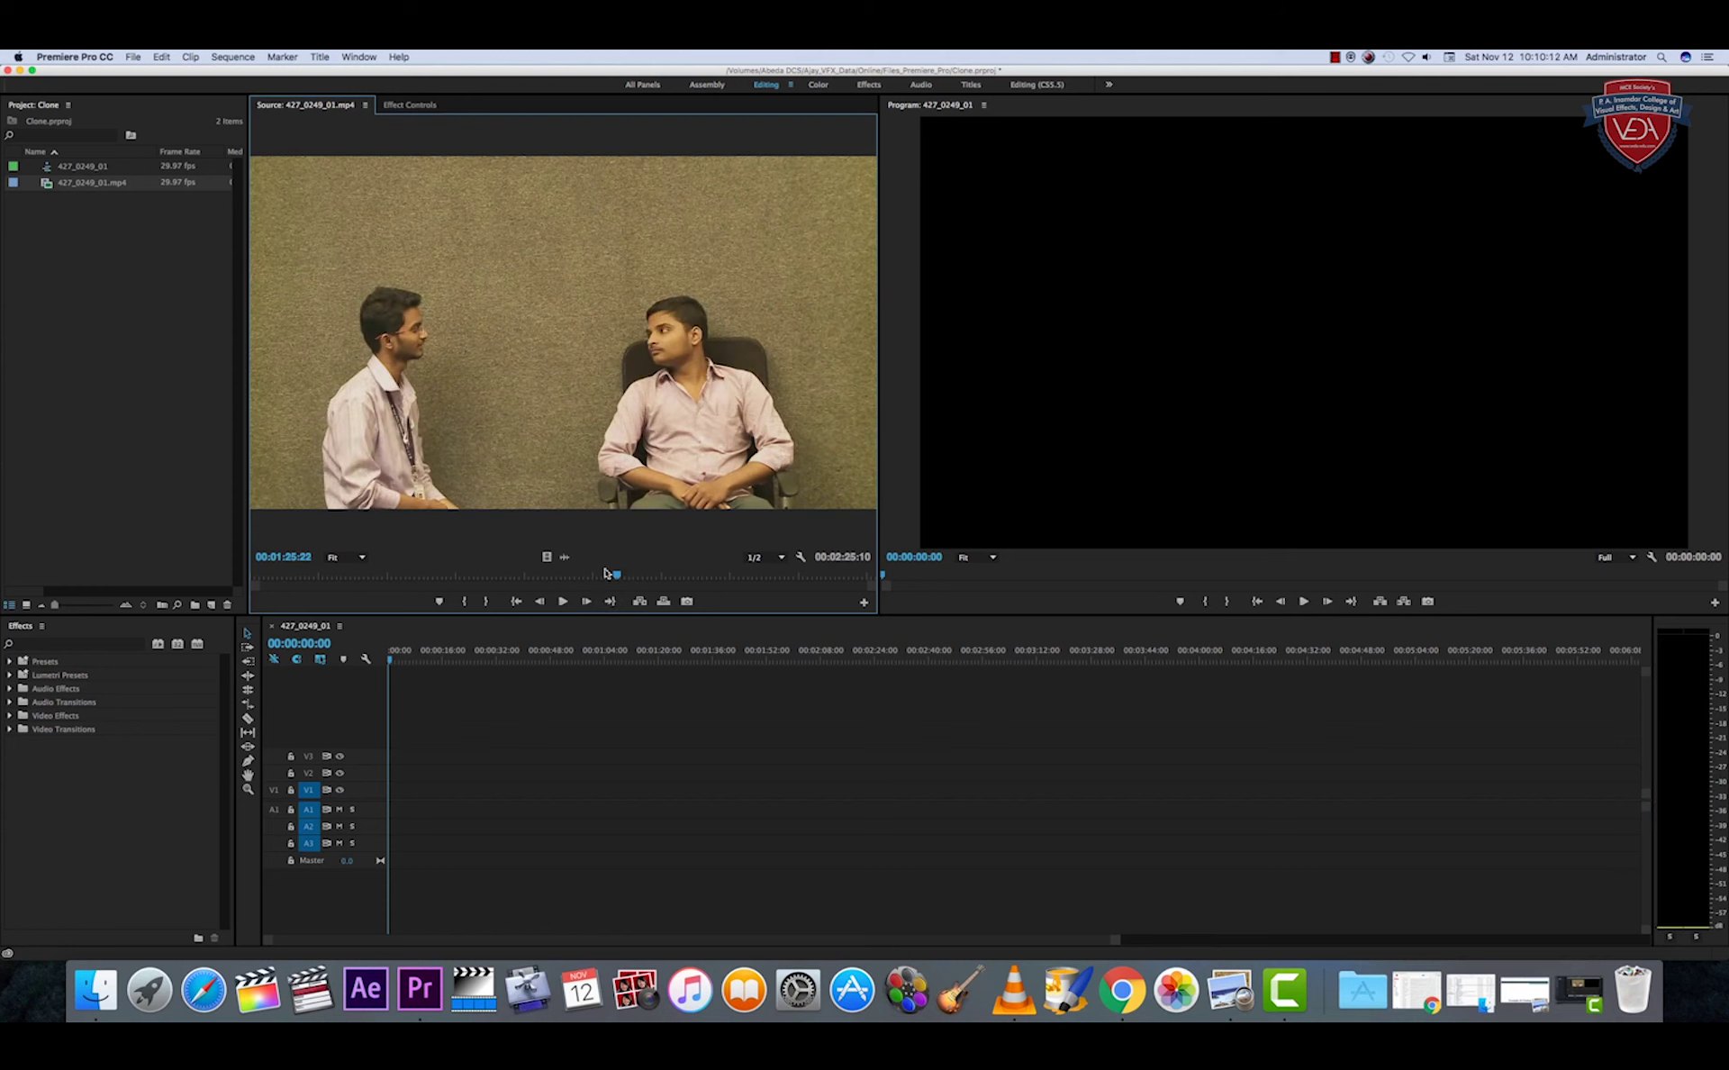
{"action": "mouse_move", "coordinate": [617, 578]}
{"action": "left_mouse_down"}
{"action": "mouse_move", "coordinate": [251, 587]}
{"action": "mouse_move", "coordinate": [417, 599]}
{"action": "mouse_move", "coordinate": [390, 609]}
{"action": "left_mouse_up"}
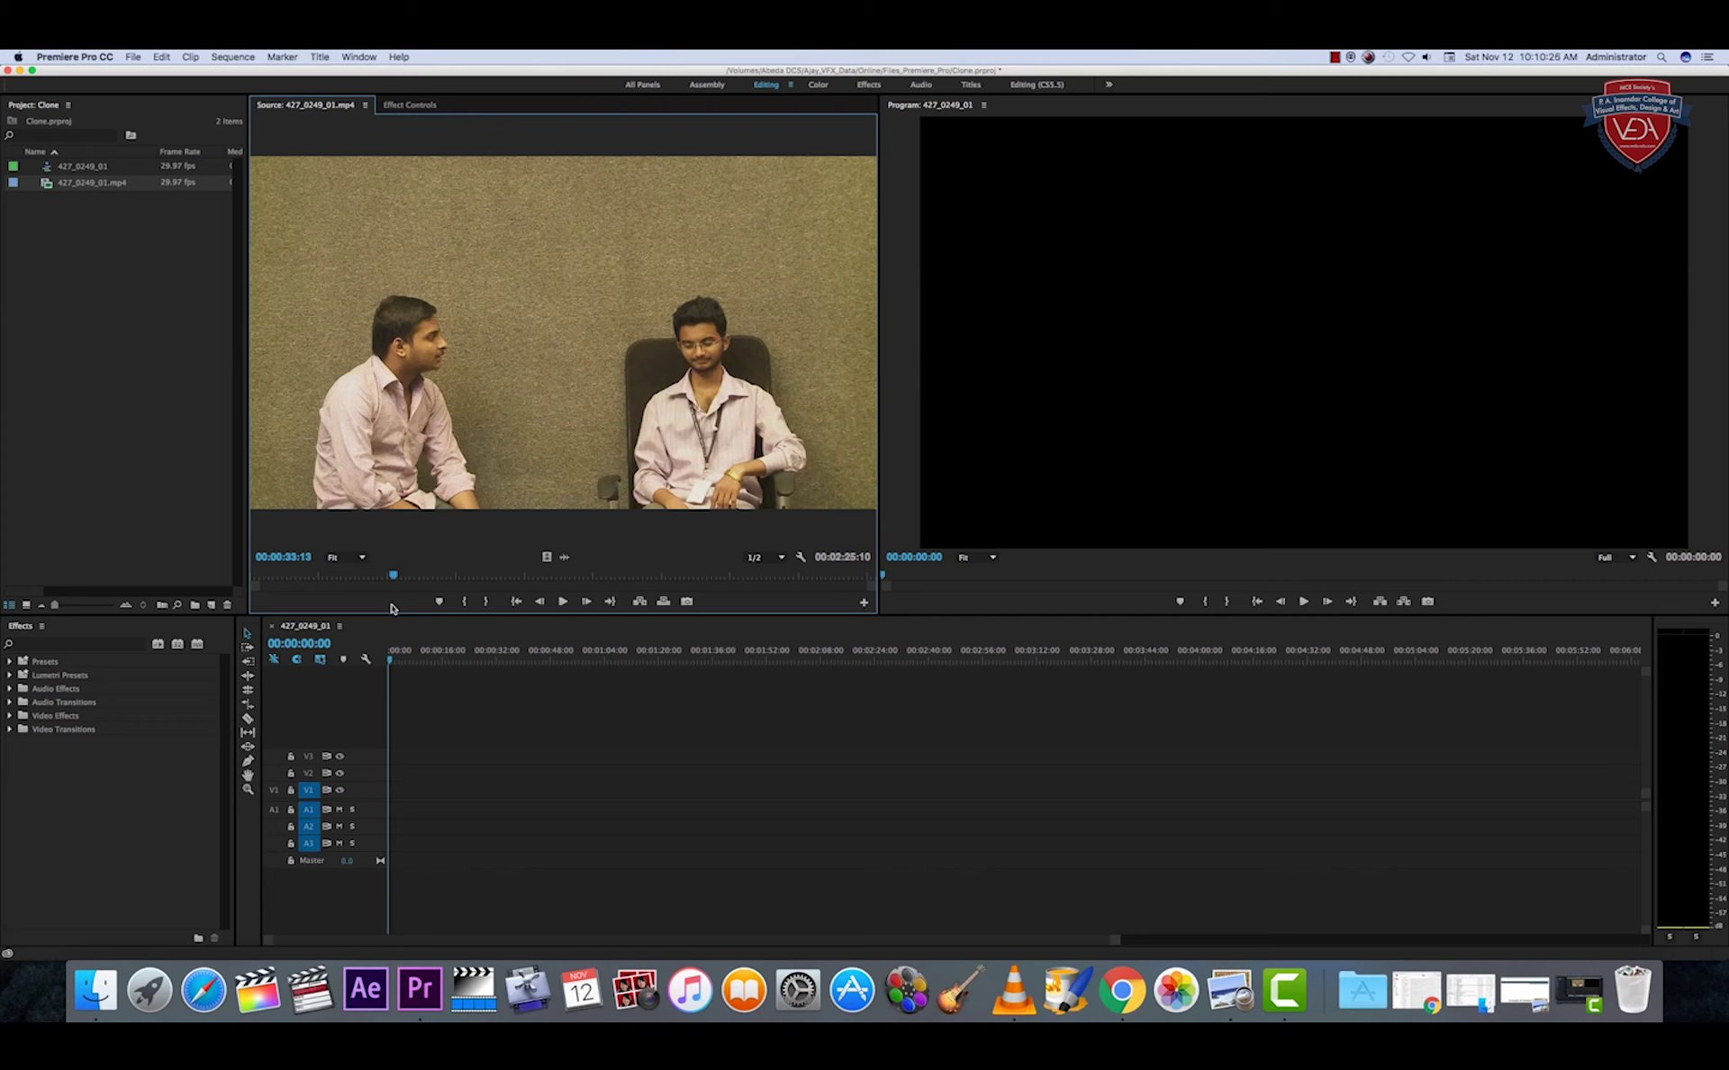
{"action": "key", "text": "o"}
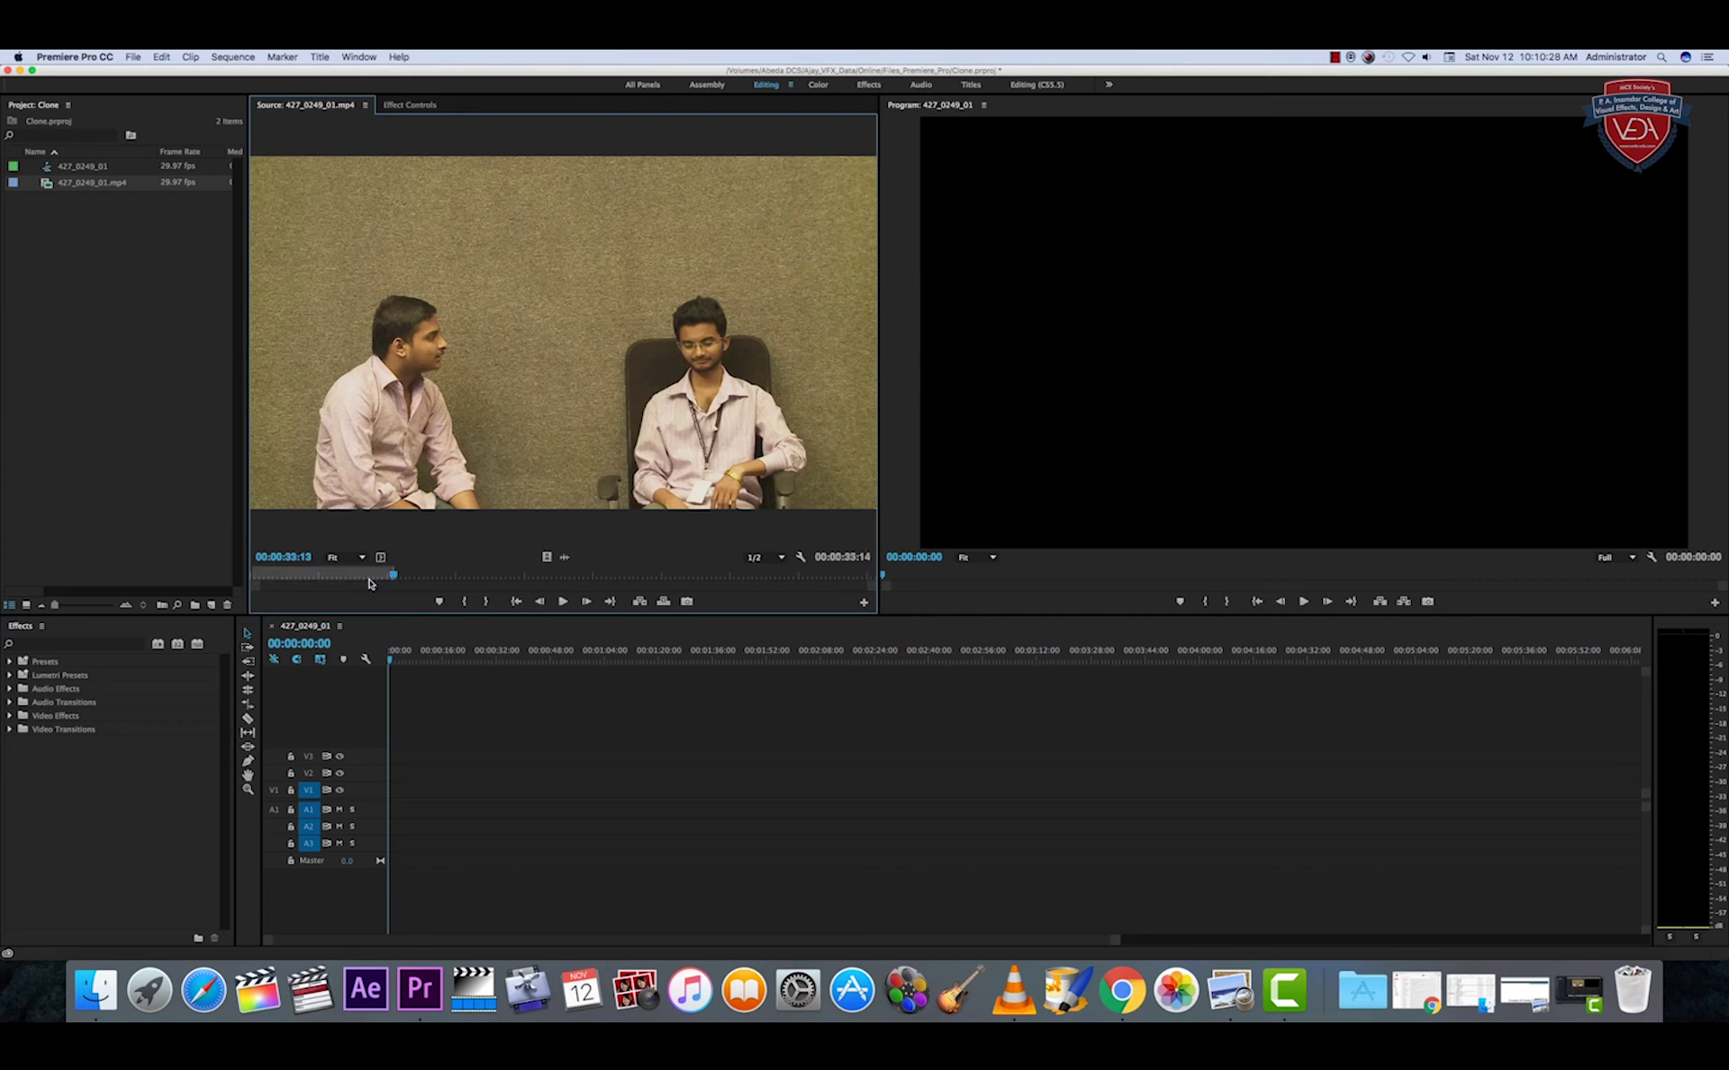
{"action": "left_click_drag", "start_coordinate": [290, 577], "coordinate": [258, 579]}
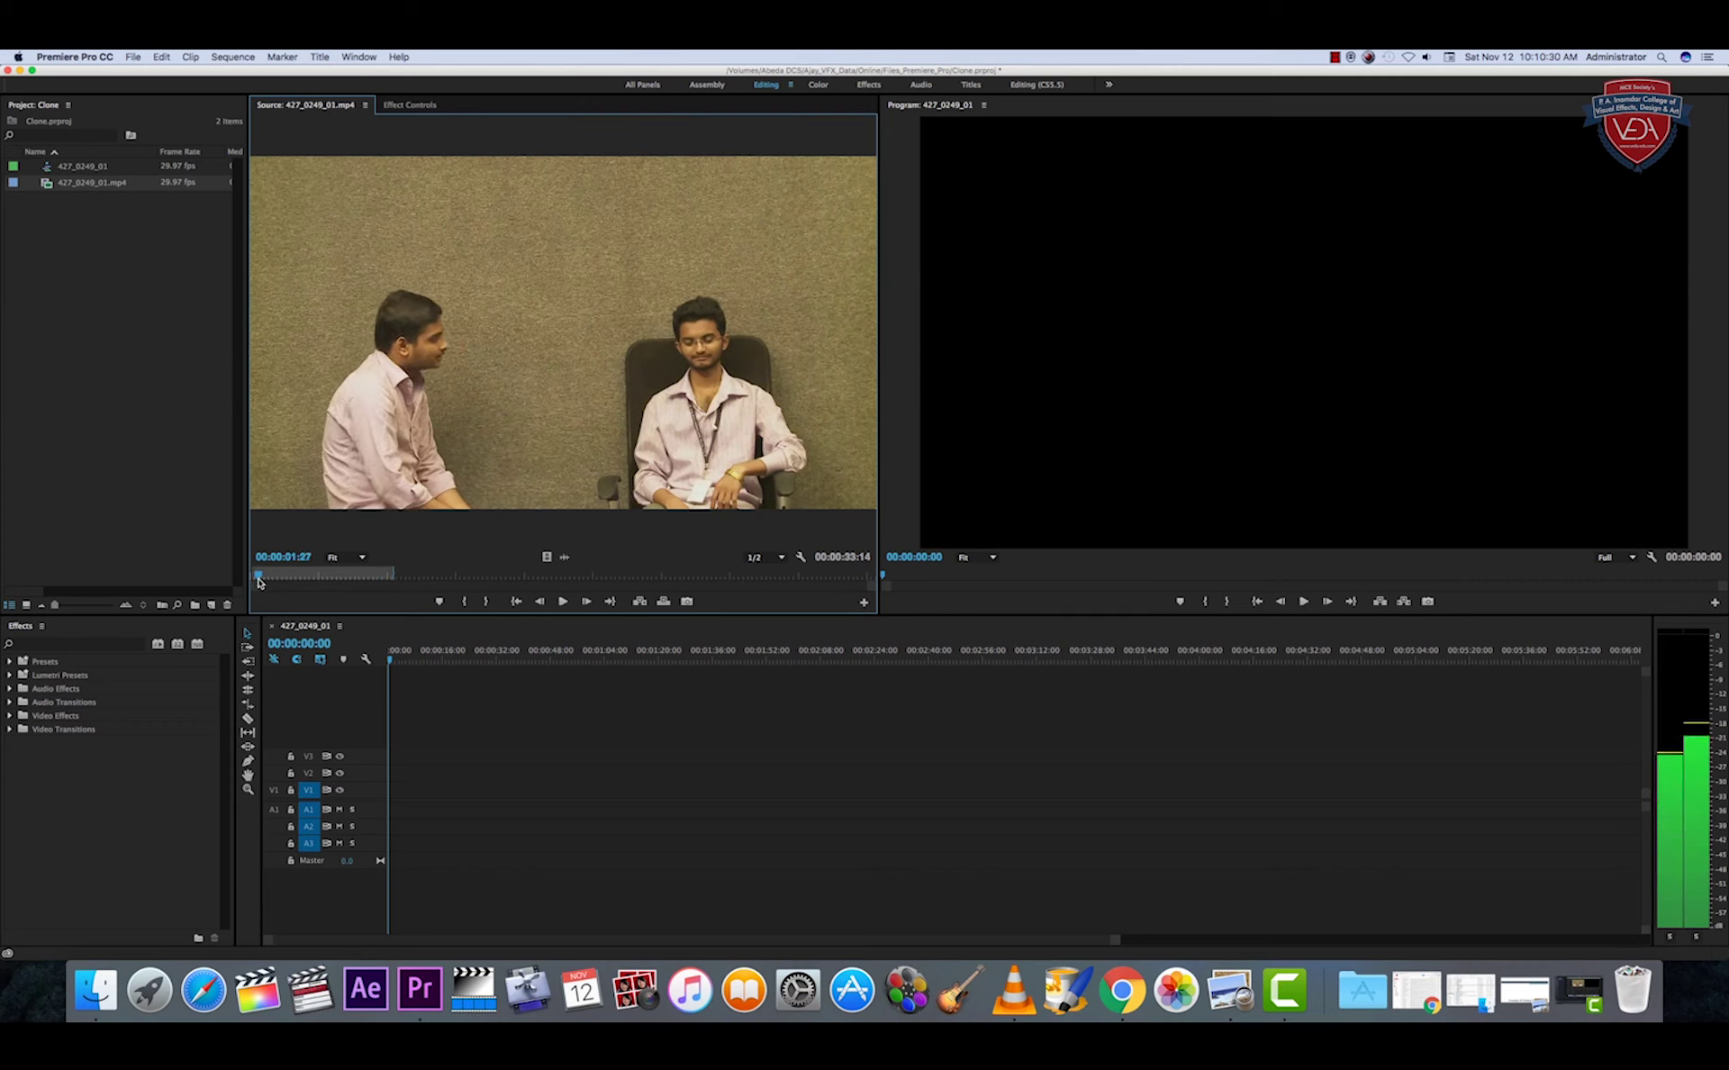
{"action": "key", "text": "i"}
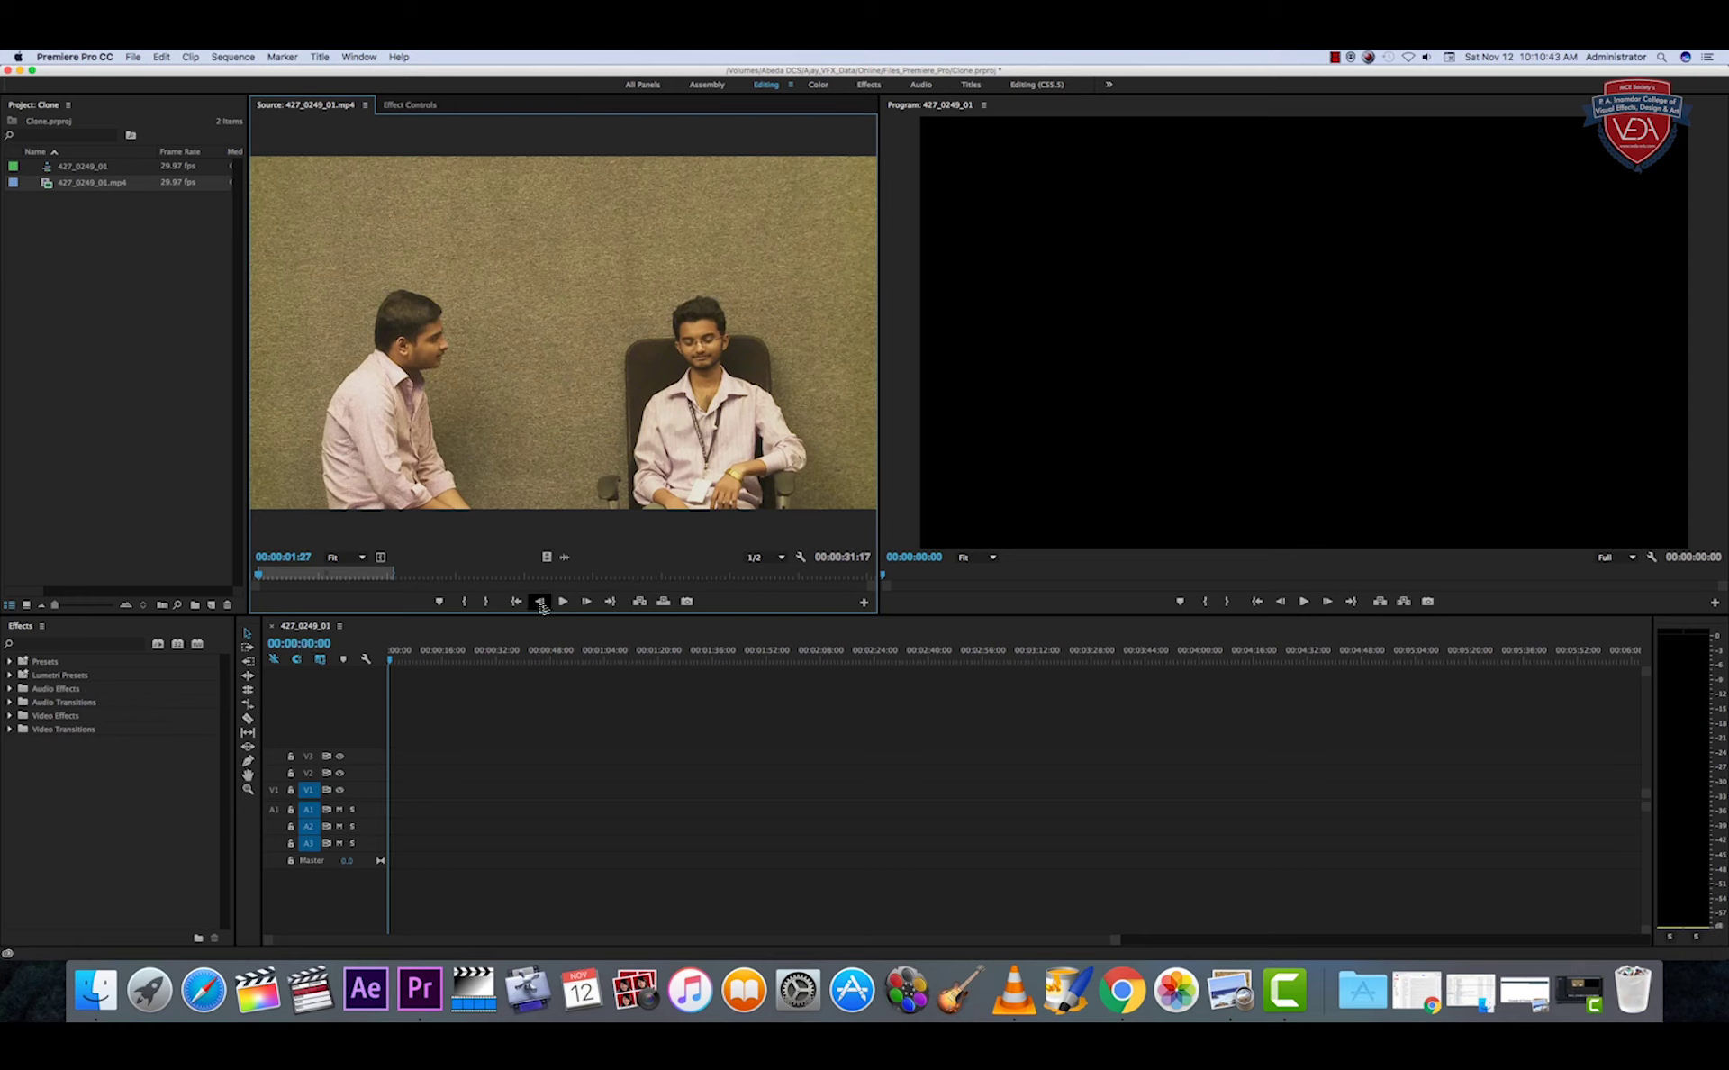
{"action": "left_click_drag", "start_coordinate": [547, 557], "coordinate": [396, 812]}
{"action": "mouse_move", "coordinate": [396, 811]}
{"action": "left_mouse_down"}
{"action": "mouse_move", "coordinate": [352, 791]}
{"action": "mouse_move", "coordinate": [353, 758]}
{"action": "left_mouse_up"}
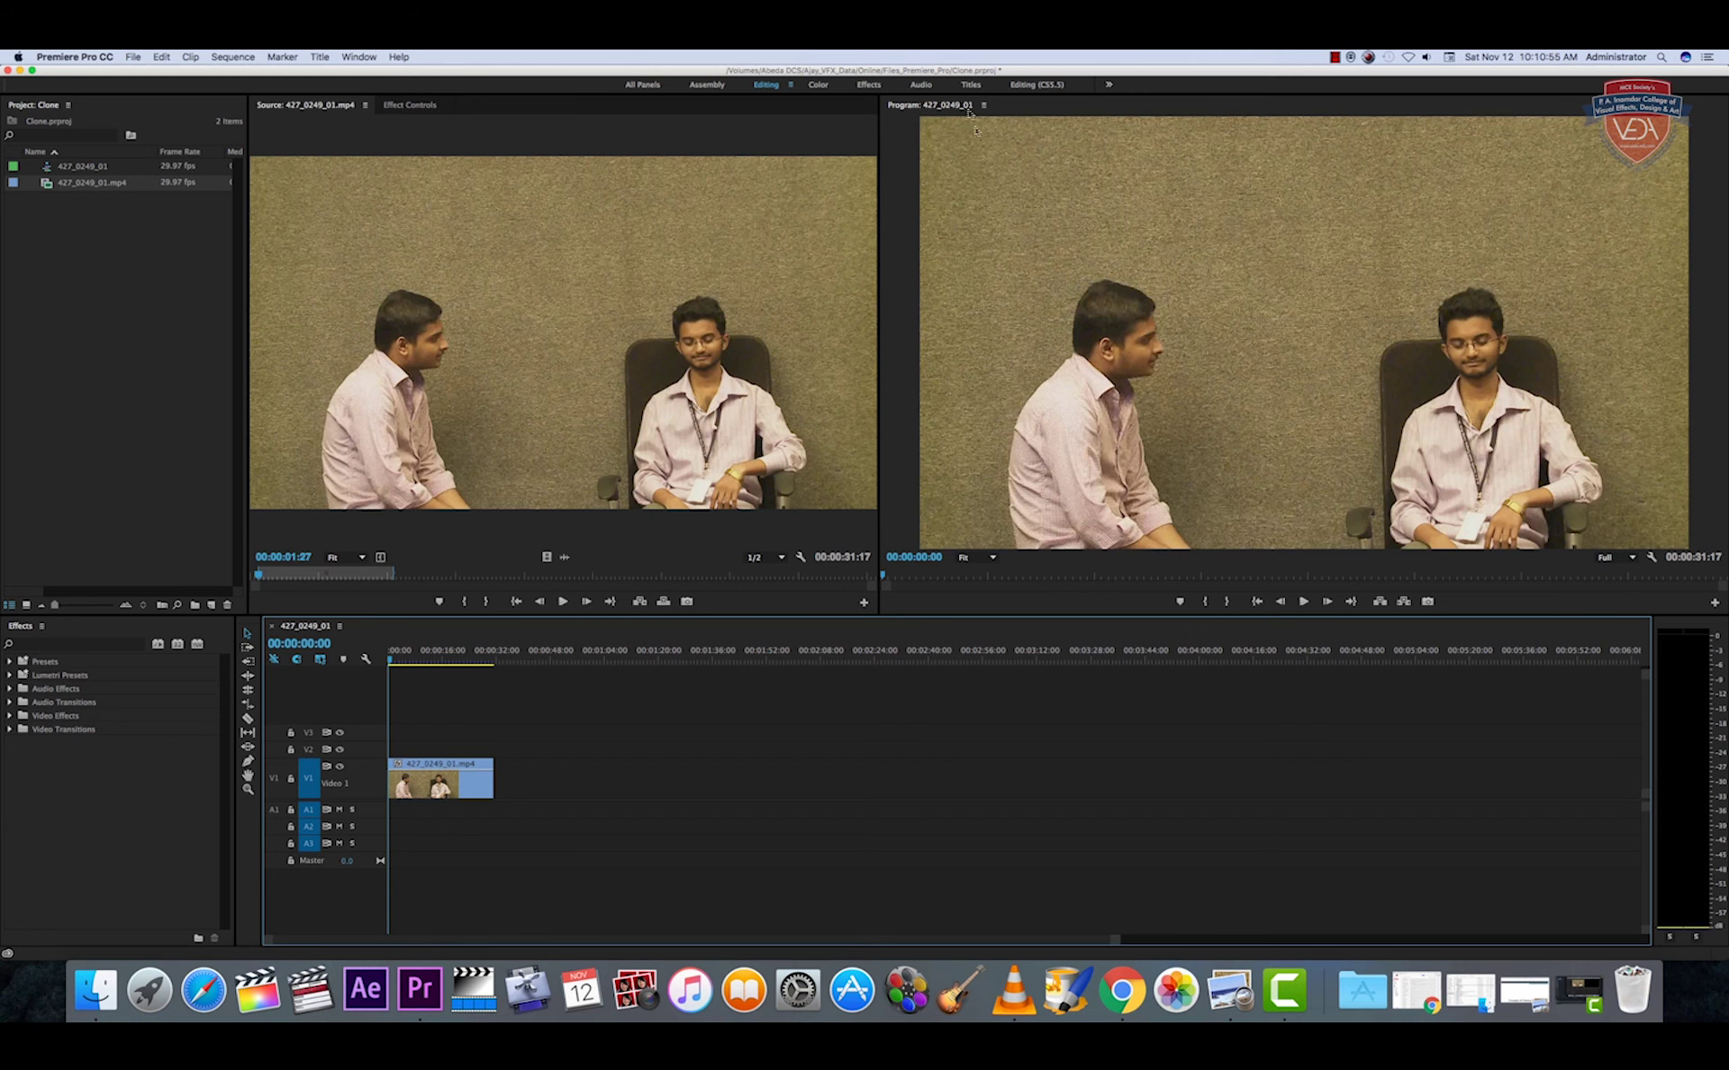
- Enlarge the Program Monitor and review the end of the first take around 8 seconds
{"action": "left_click", "coordinate": [1153, 293]}
{"action": "left_click_drag", "start_coordinate": [878, 354], "coordinate": [829, 362]}
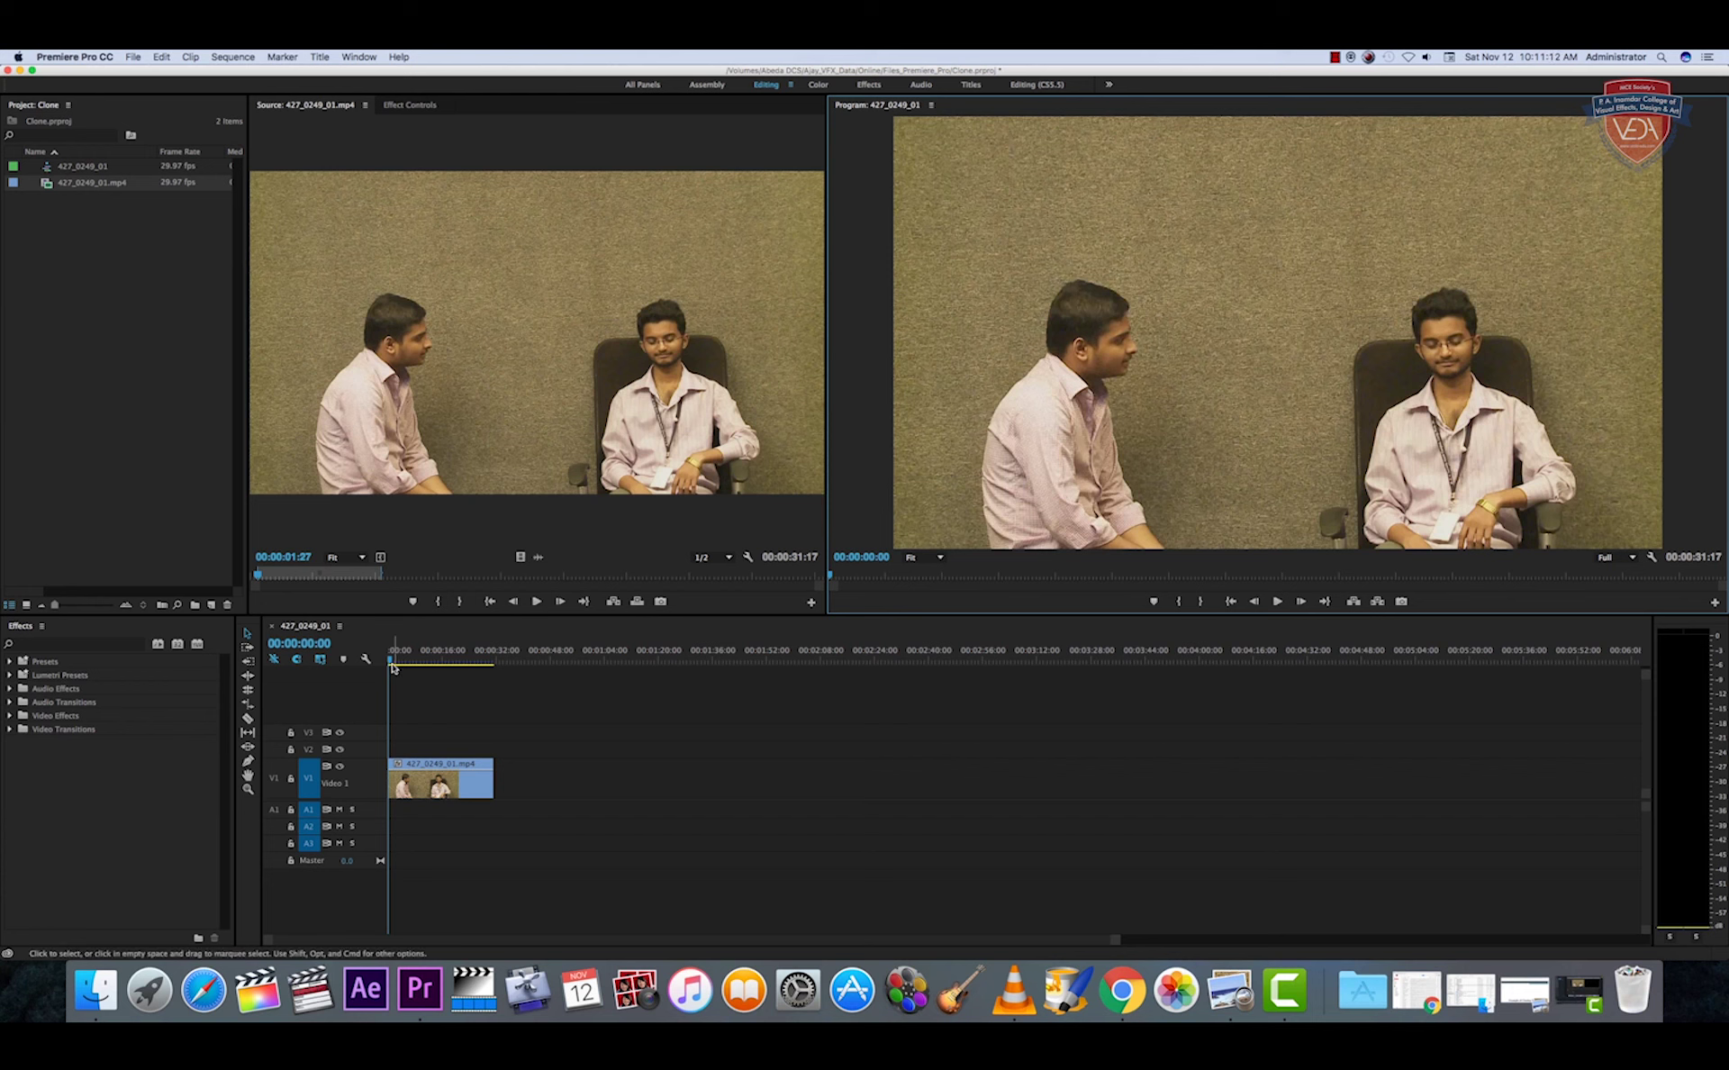
{"action": "left_click_drag", "start_coordinate": [391, 660], "coordinate": [465, 677]}
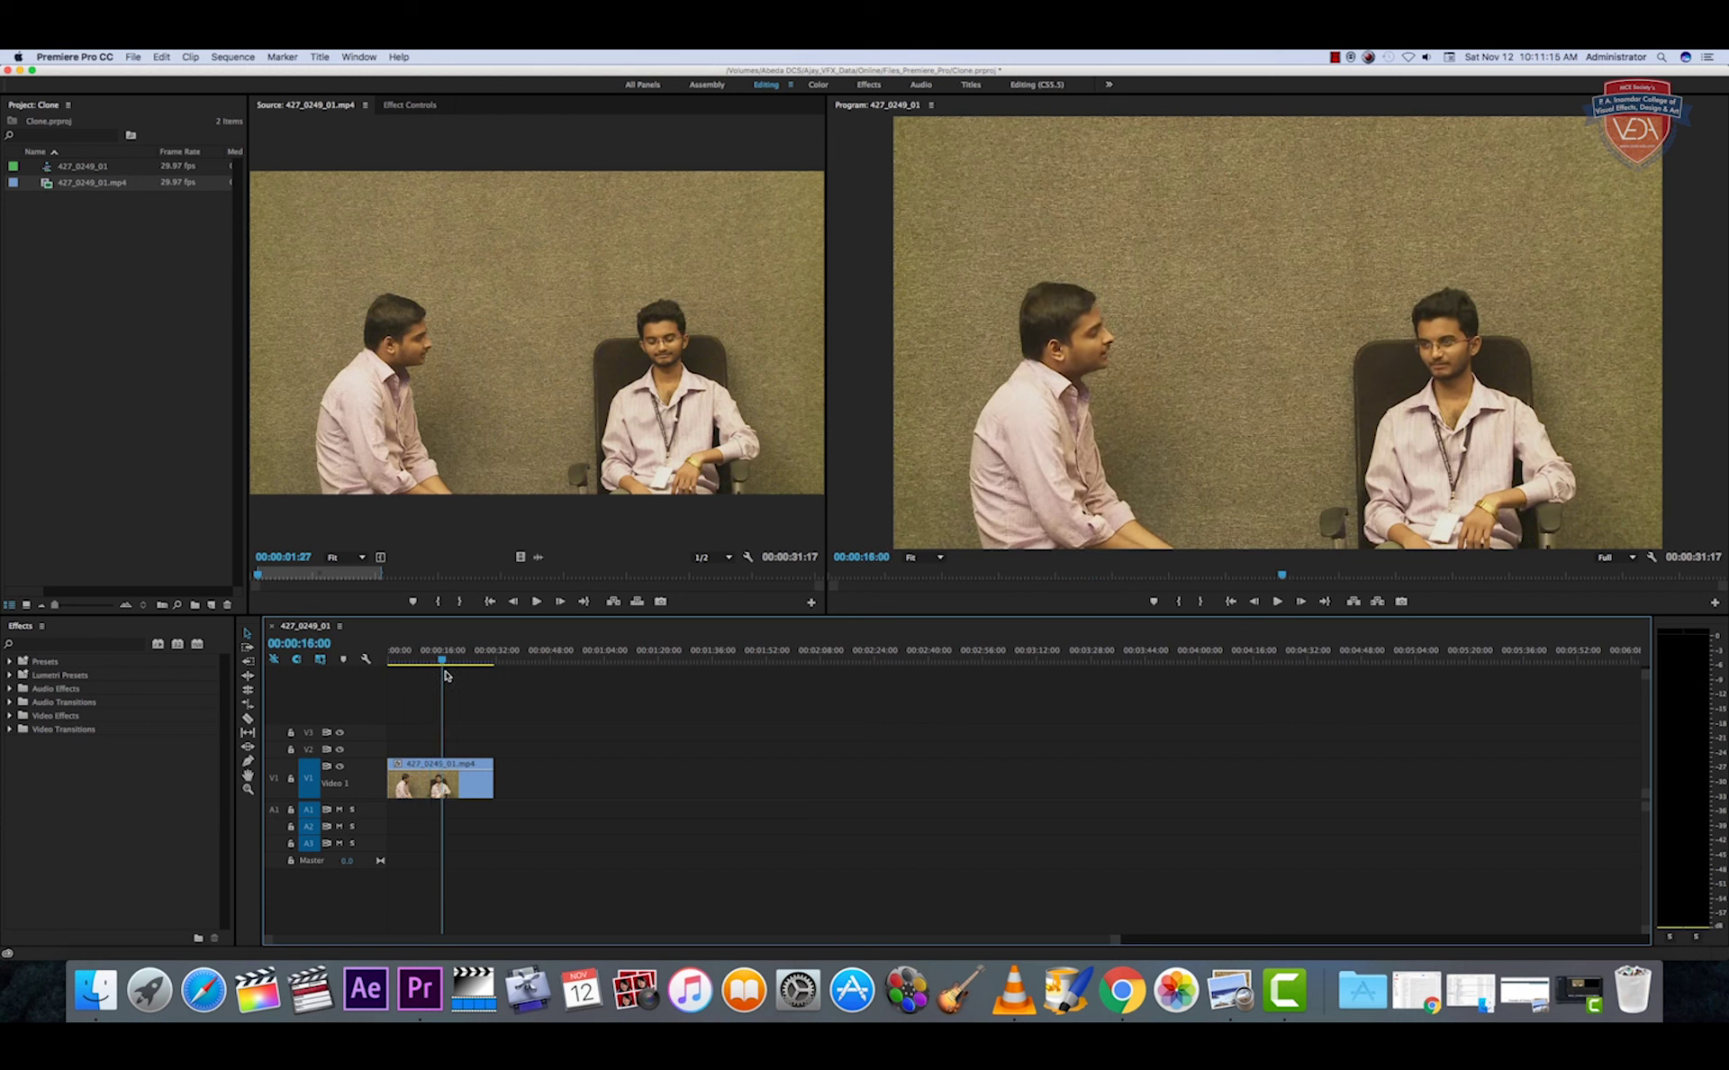
{"action": "mouse_move", "coordinate": [465, 678]}
{"action": "left_mouse_down"}
{"action": "mouse_move", "coordinate": [493, 681]}
{"action": "mouse_move", "coordinate": [442, 682]}
{"action": "left_mouse_up"}
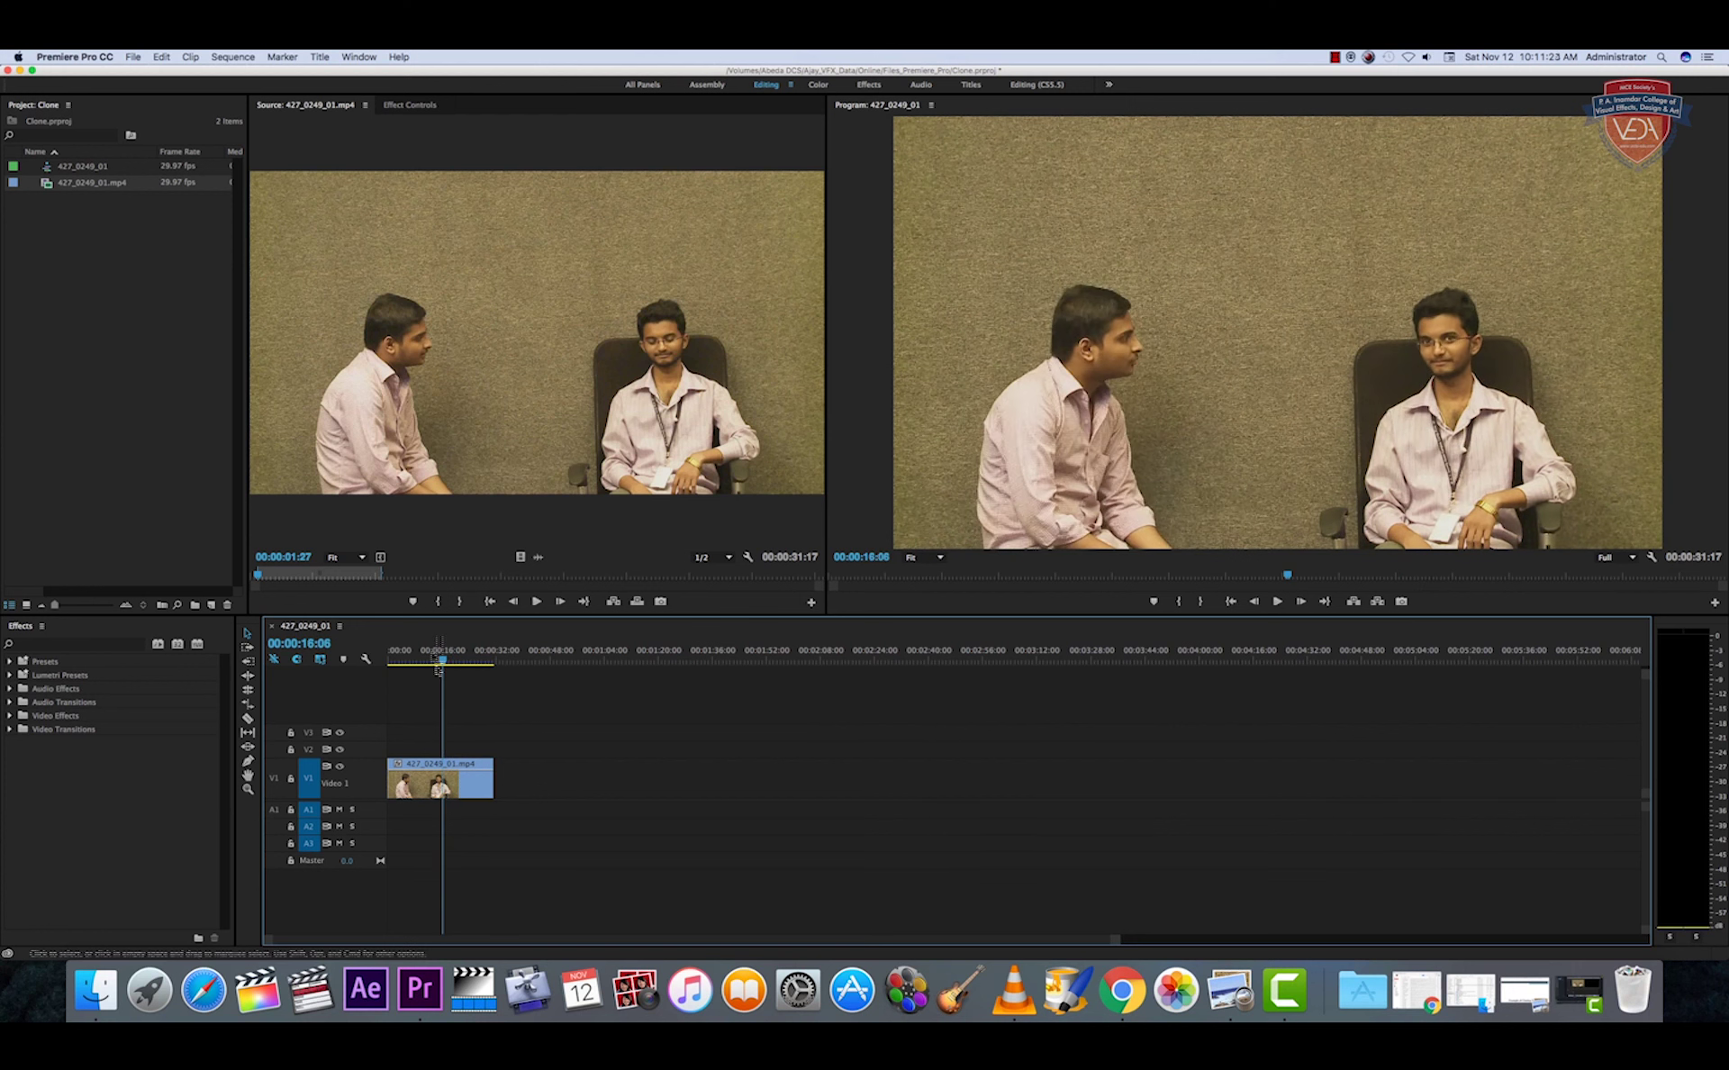
- Mark the second take from 00:01:19:06 to 00:01:44:11 and stack its video on V2
{"action": "left_click_drag", "start_coordinate": [260, 578], "coordinate": [571, 587]}
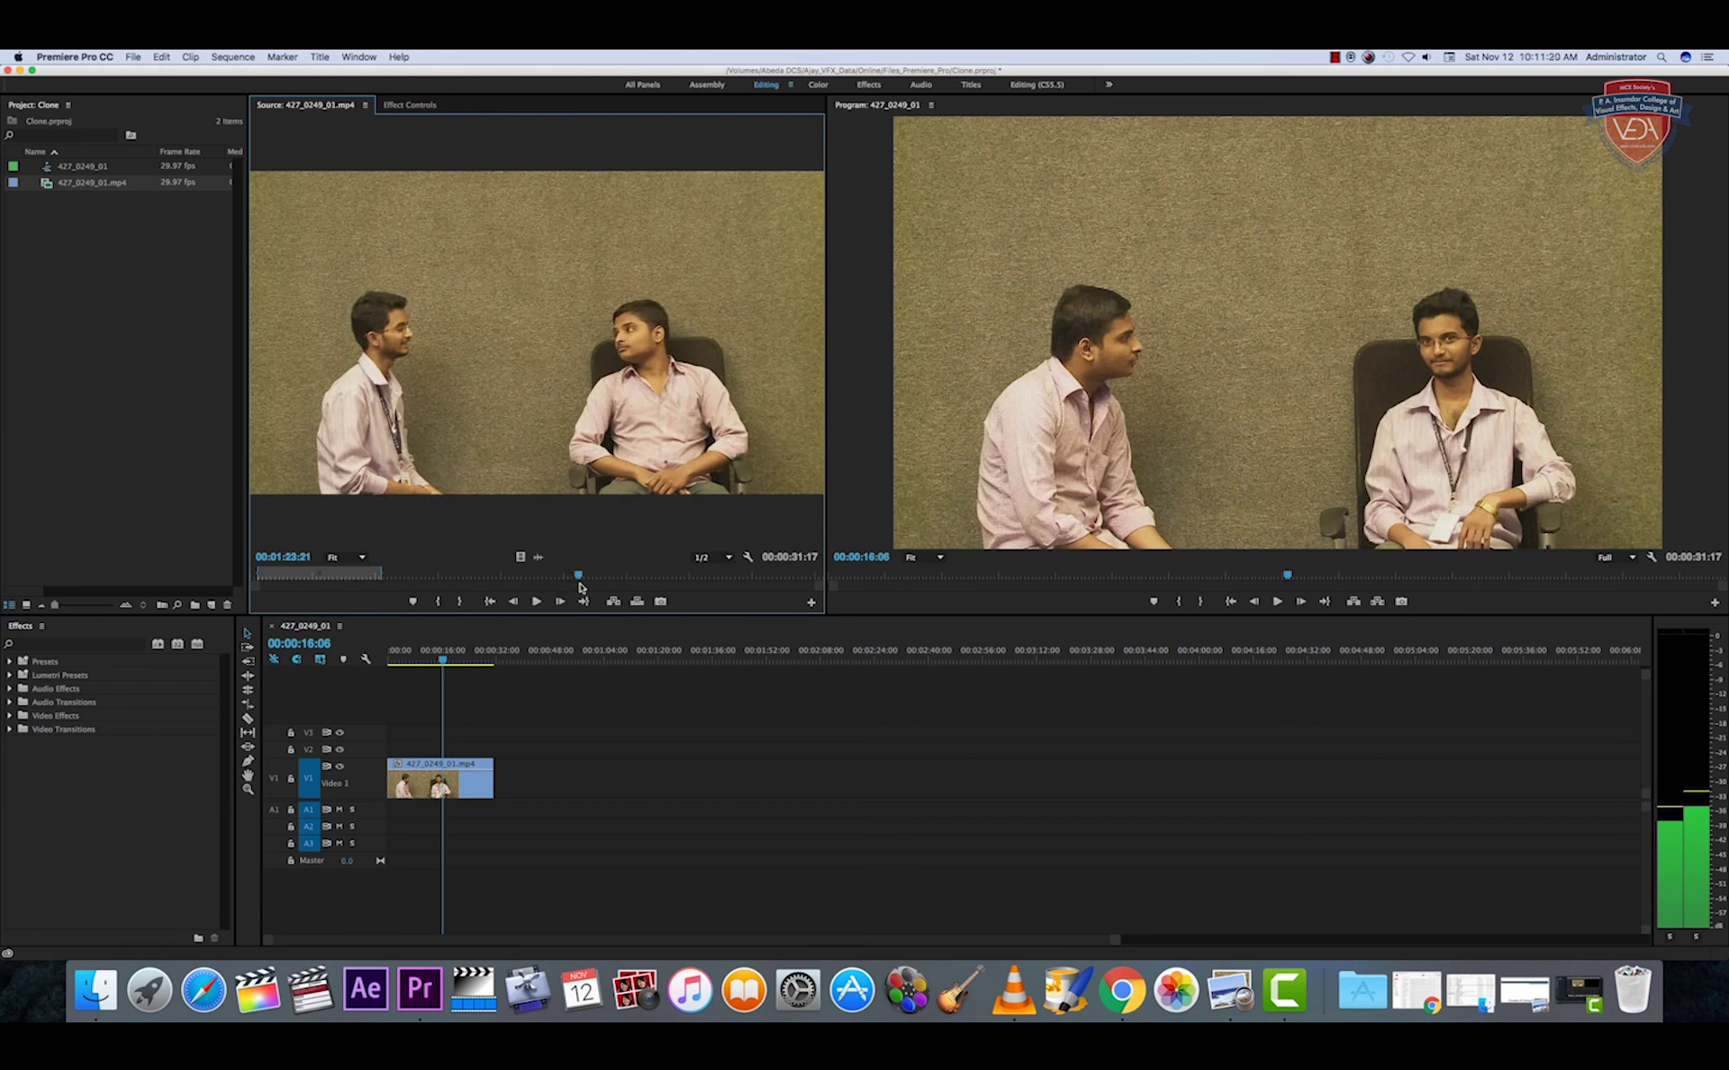
{"action": "mouse_move", "coordinate": [571, 588]}
{"action": "left_mouse_down"}
{"action": "mouse_move", "coordinate": [611, 579]}
{"action": "mouse_move", "coordinate": [563, 582]}
{"action": "left_mouse_up"}
{"action": "key", "text": "i"}
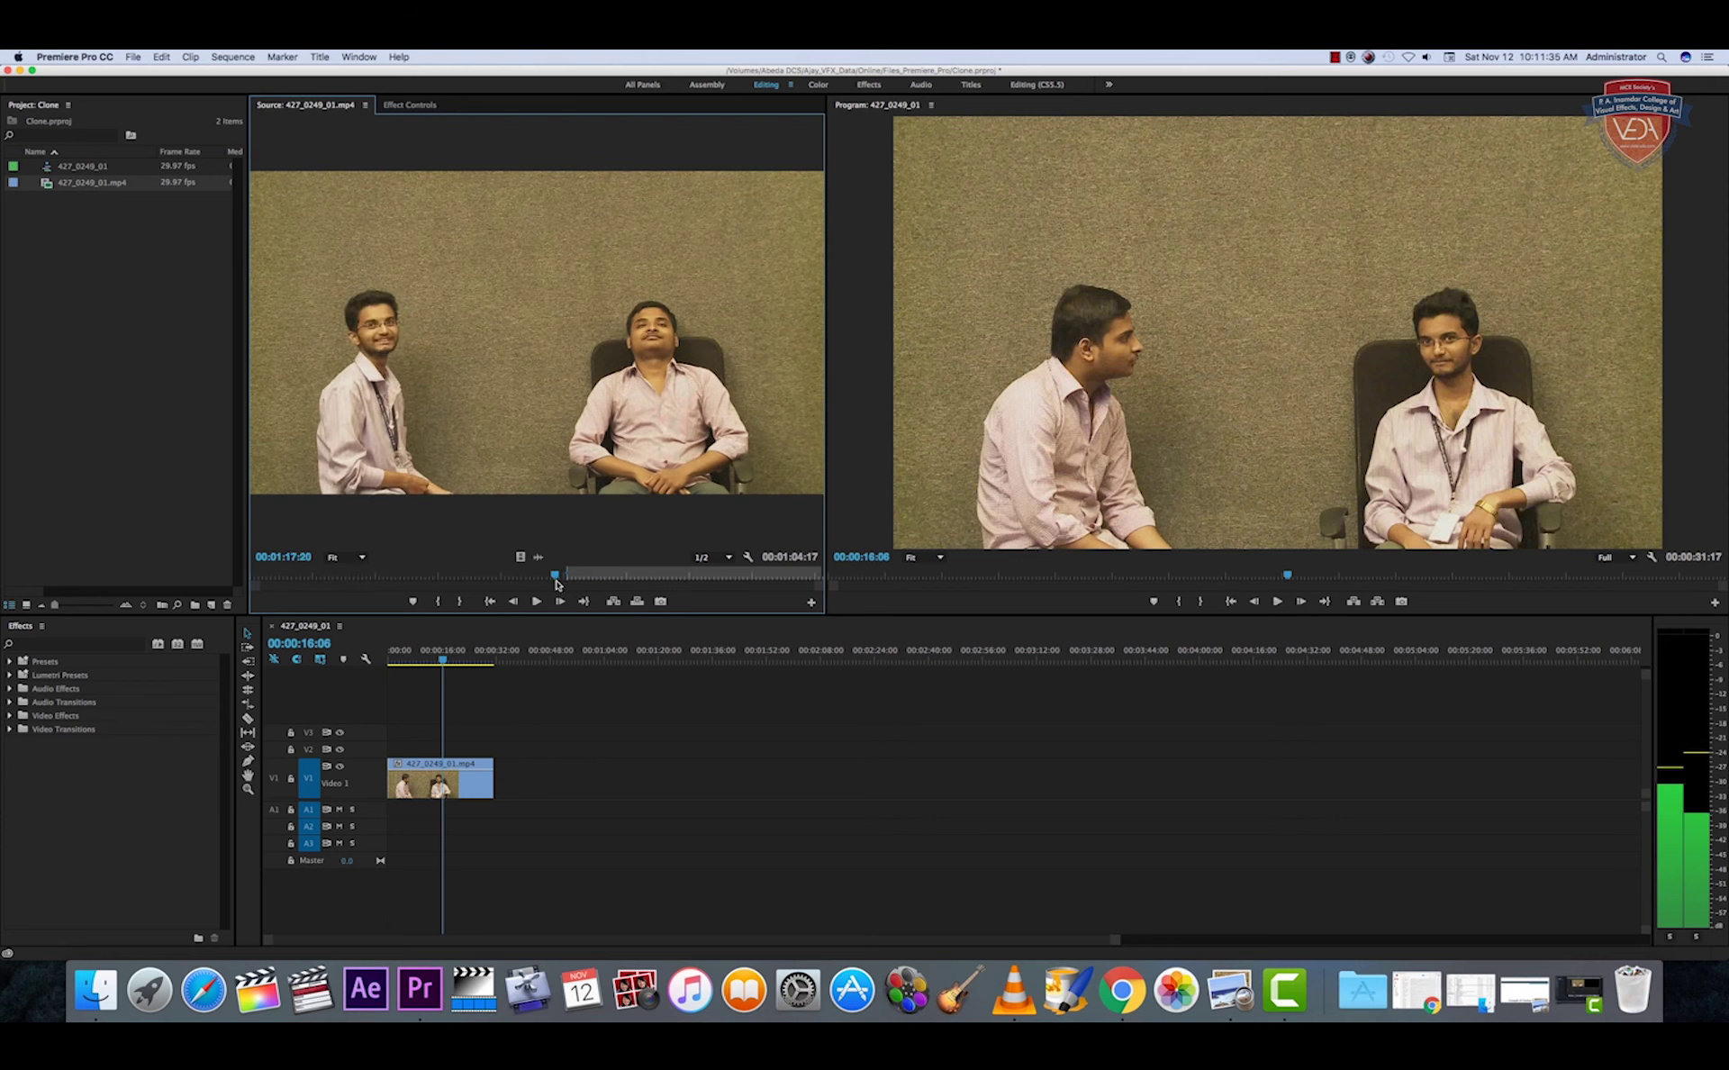
{"action": "key", "text": "i"}
{"action": "left_click_drag", "start_coordinate": [564, 581], "coordinate": [662, 580]}
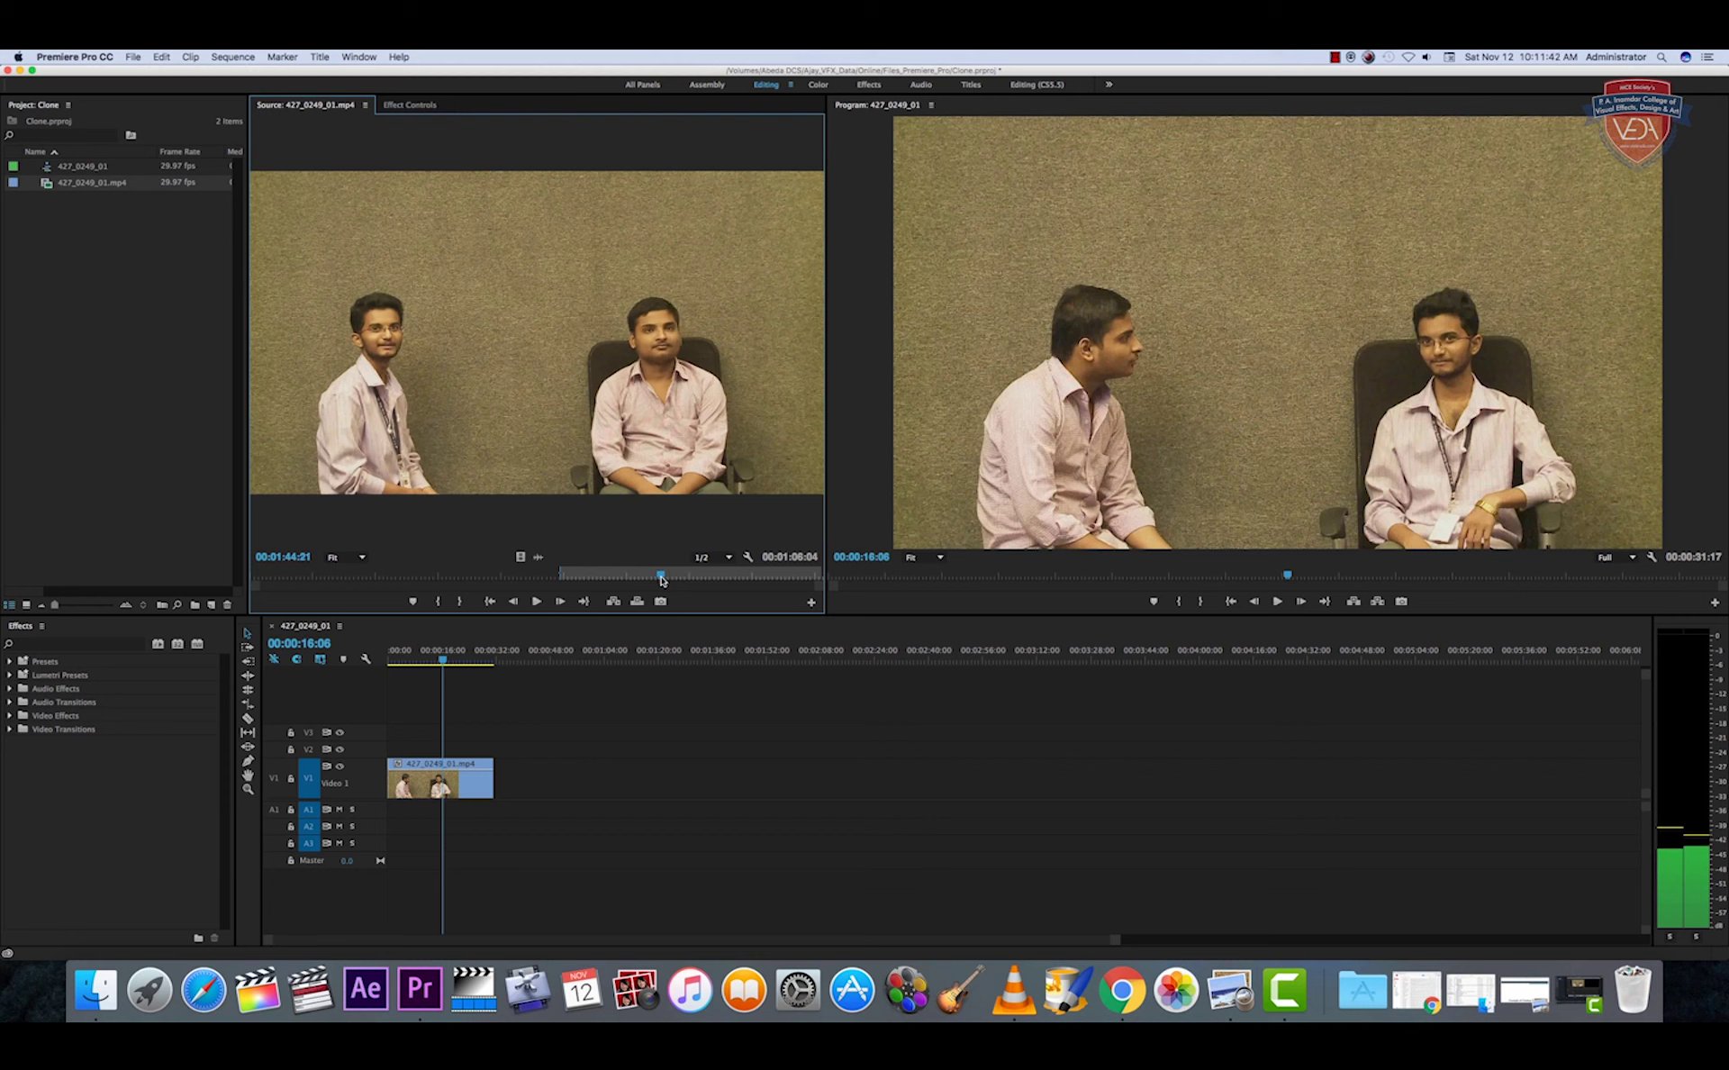
{"action": "left_click_drag", "start_coordinate": [662, 581], "coordinate": [651, 583]}
{"action": "left_click_drag", "start_coordinate": [651, 583], "coordinate": [659, 581]}
{"action": "key", "text": "o"}
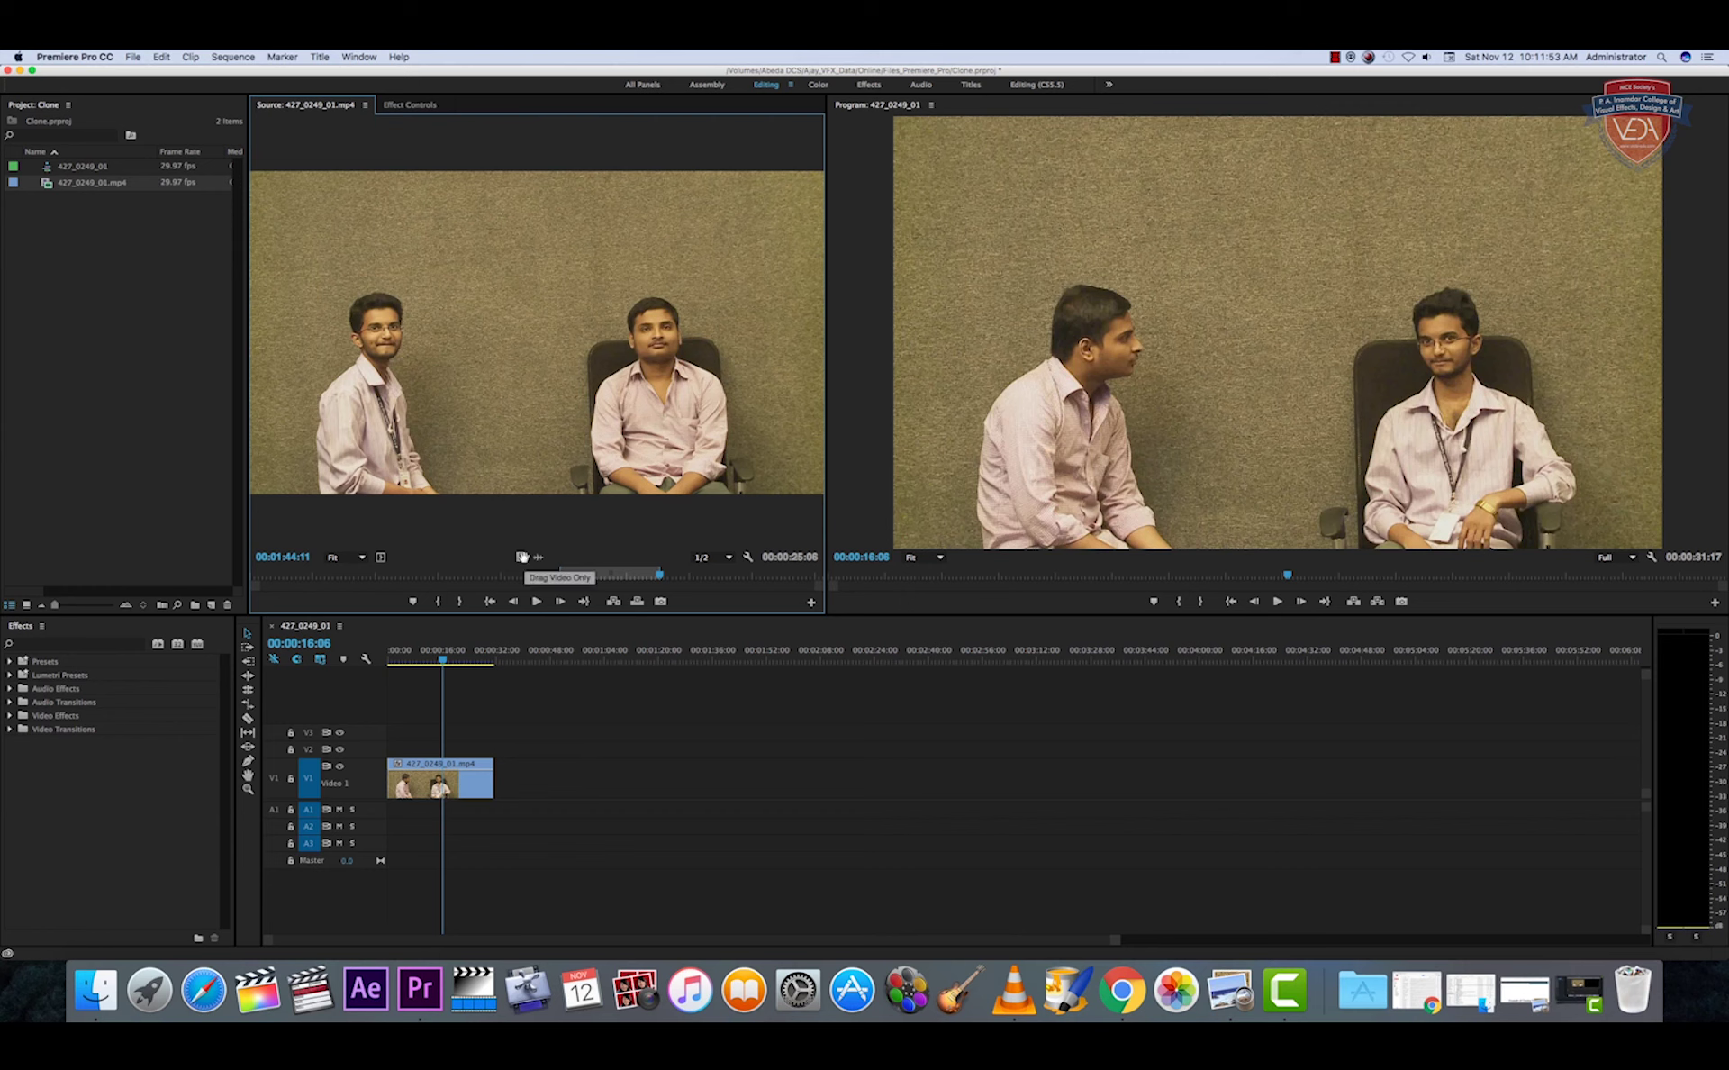
{"action": "mouse_move", "coordinate": [521, 558]}
{"action": "left_mouse_down"}
{"action": "mouse_move", "coordinate": [471, 694]}
{"action": "mouse_move", "coordinate": [389, 748]}
{"action": "left_mouse_up"}
{"action": "left_click_drag", "start_coordinate": [443, 660], "coordinate": [471, 667]}
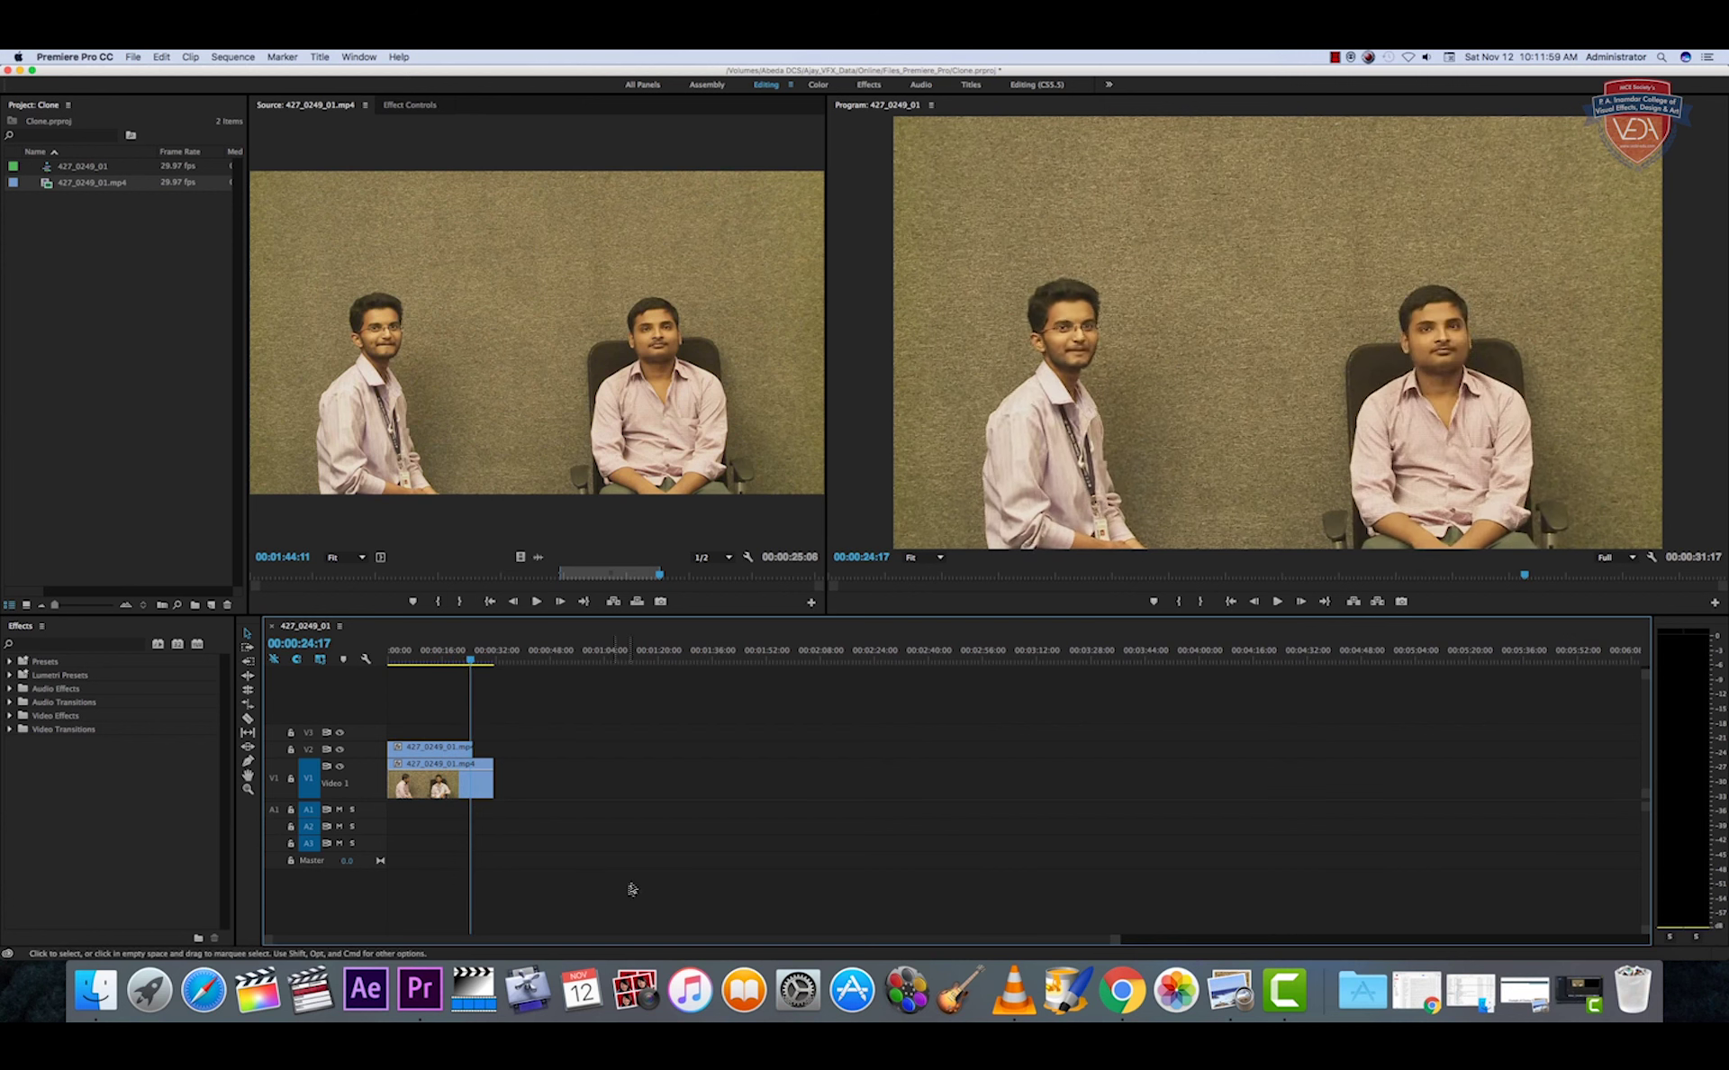
{"action": "key", "text": "equal"}
{"action": "key", "text": "equal"}
{"action": "key", "text": "equal"}
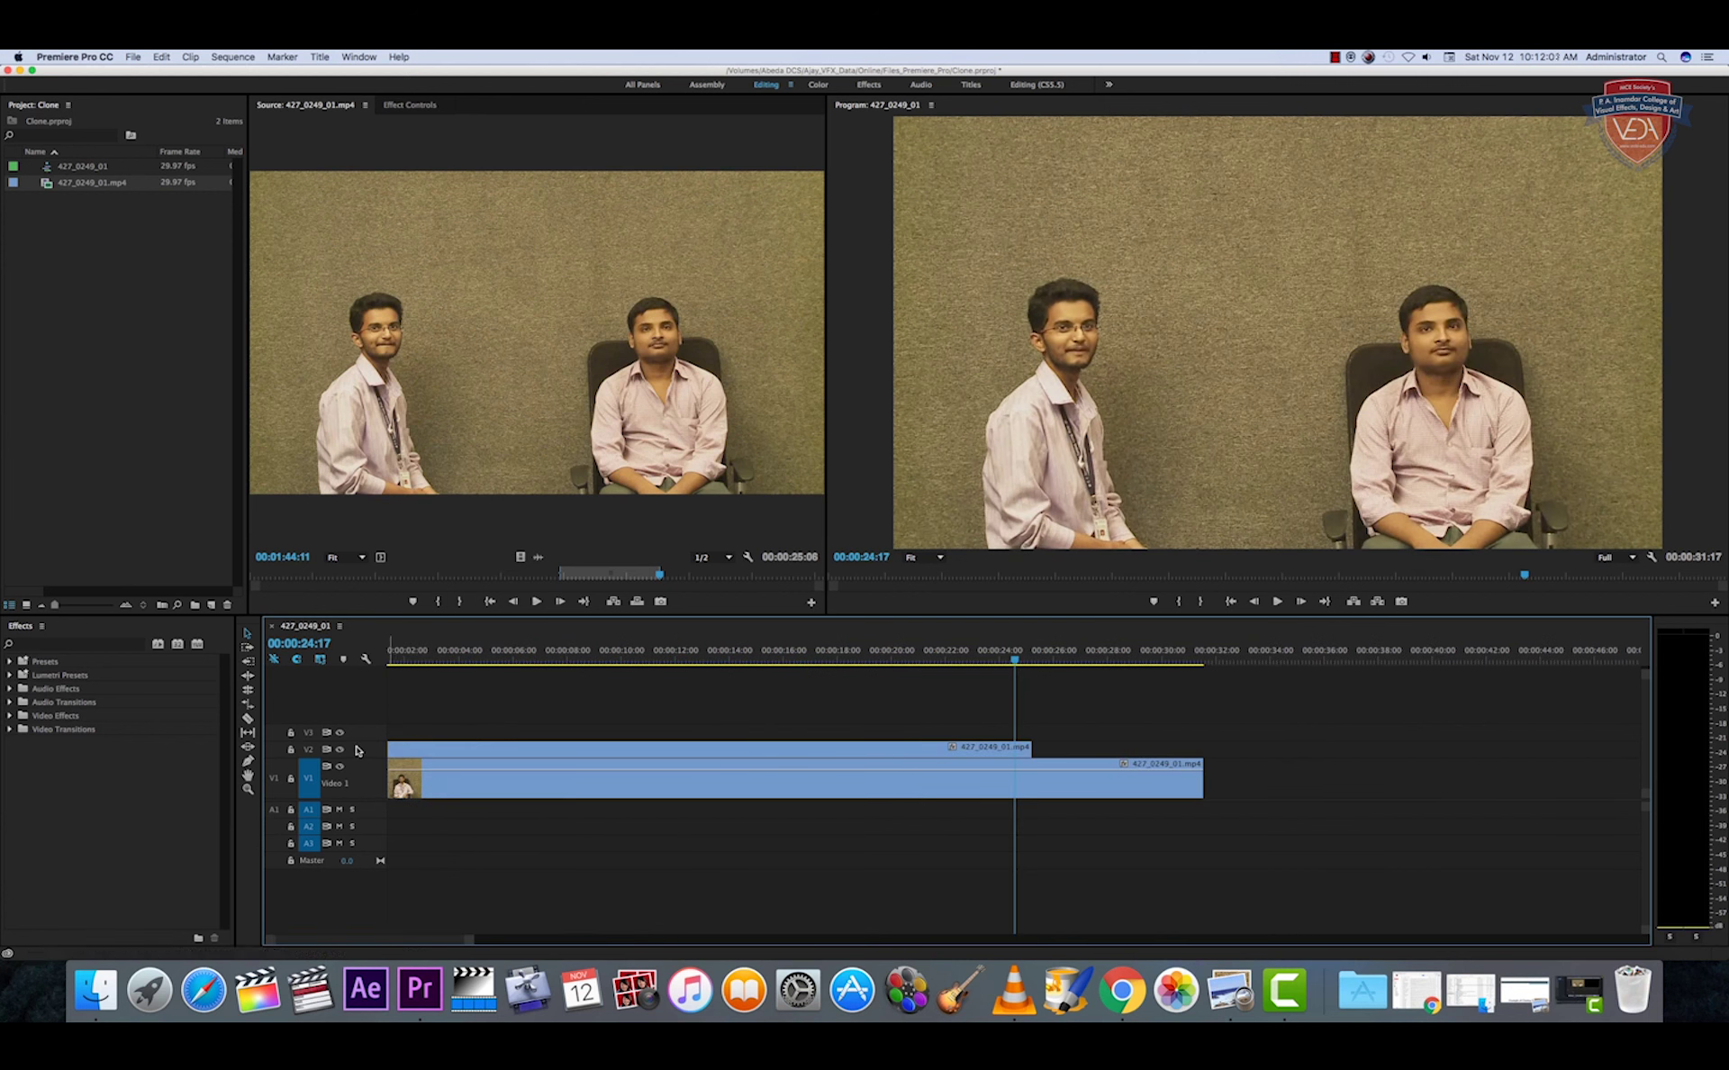
{"action": "left_click_drag", "start_coordinate": [365, 744], "coordinate": [365, 723]}
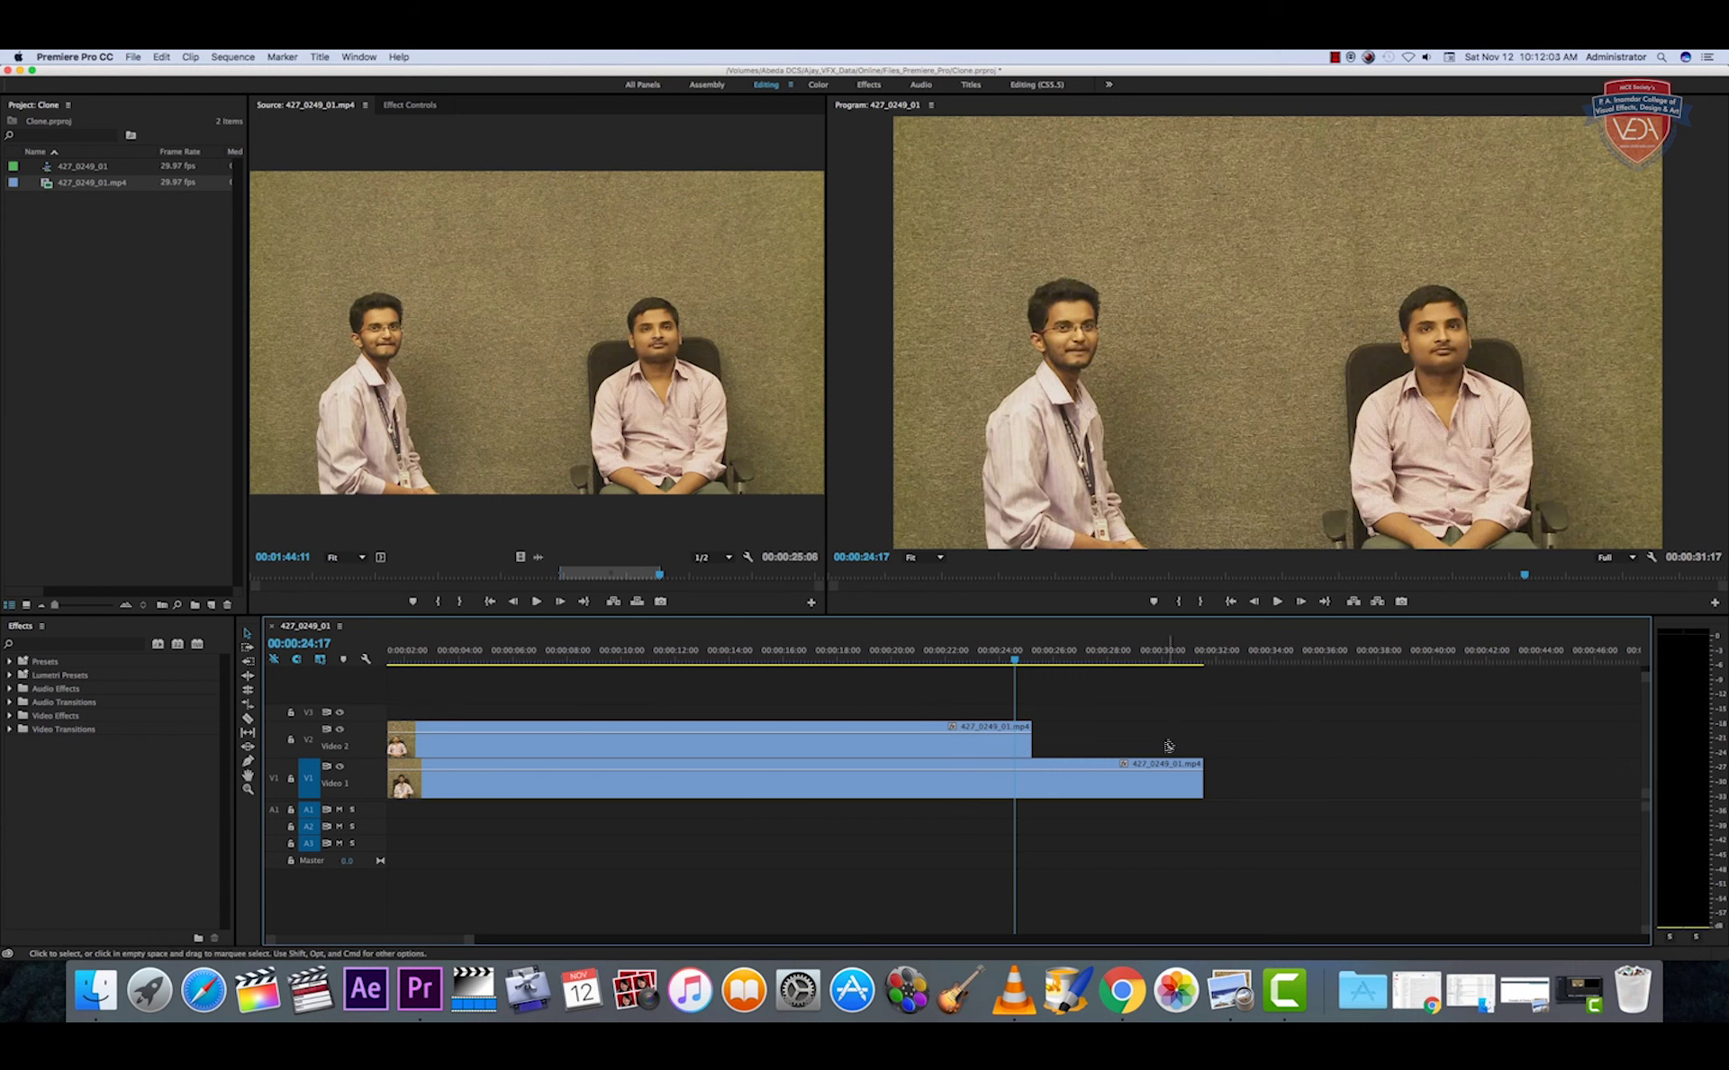
{"action": "left_click_drag", "start_coordinate": [1018, 662], "coordinate": [1033, 664]}
{"action": "left_click_drag", "start_coordinate": [1032, 665], "coordinate": [1031, 664]}
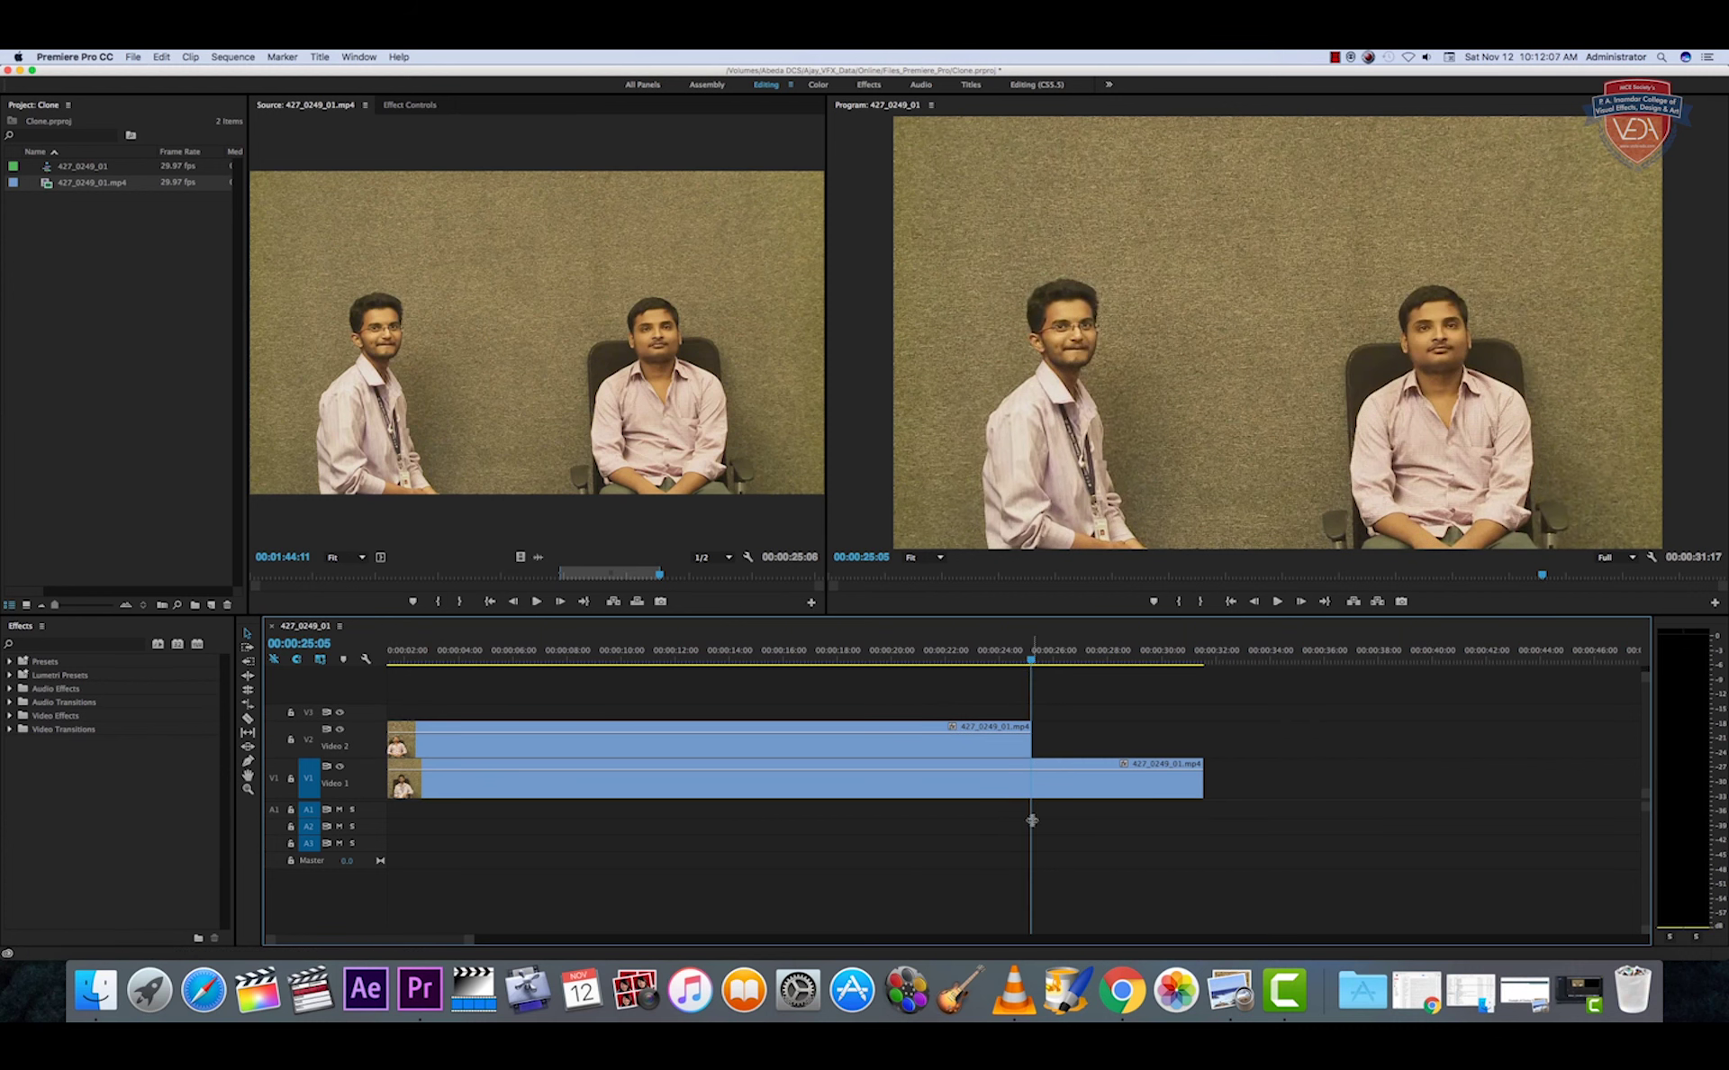
{"action": "key", "text": "c"}
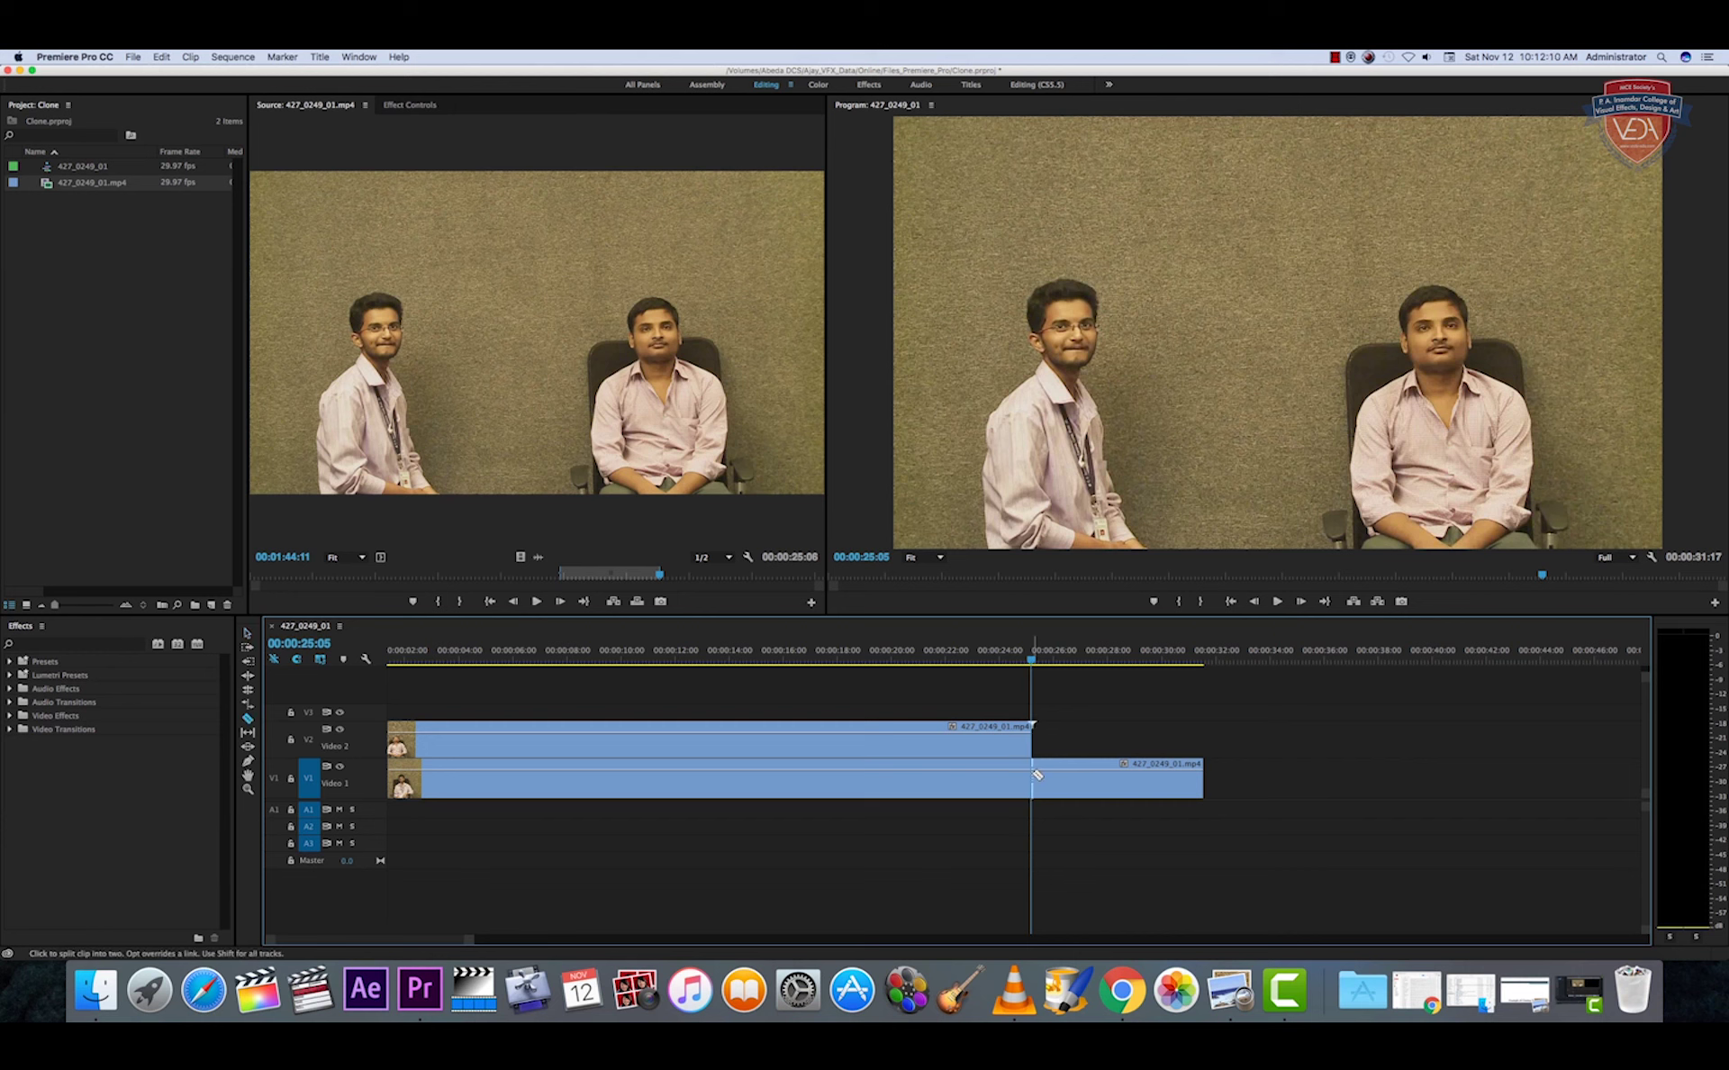
{"action": "left_click", "coordinate": [1036, 774]}
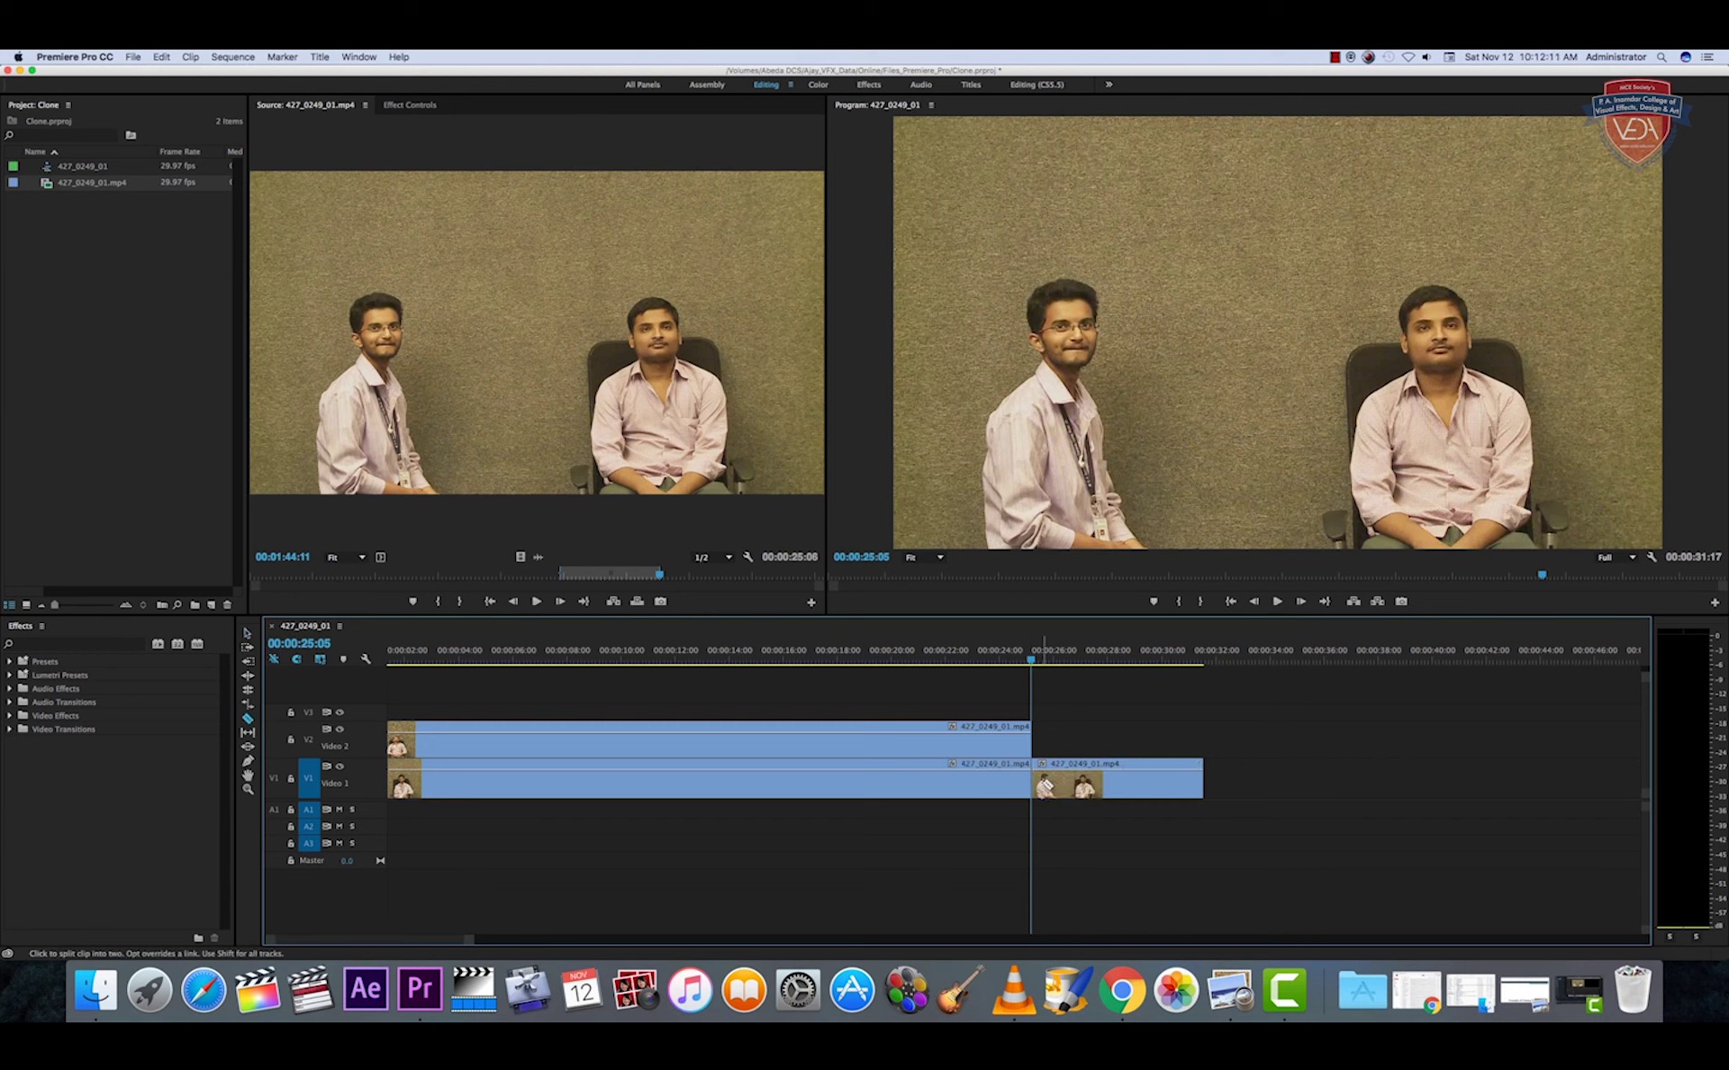
{"action": "key", "text": "v"}
{"action": "left_click", "coordinate": [1088, 786]}
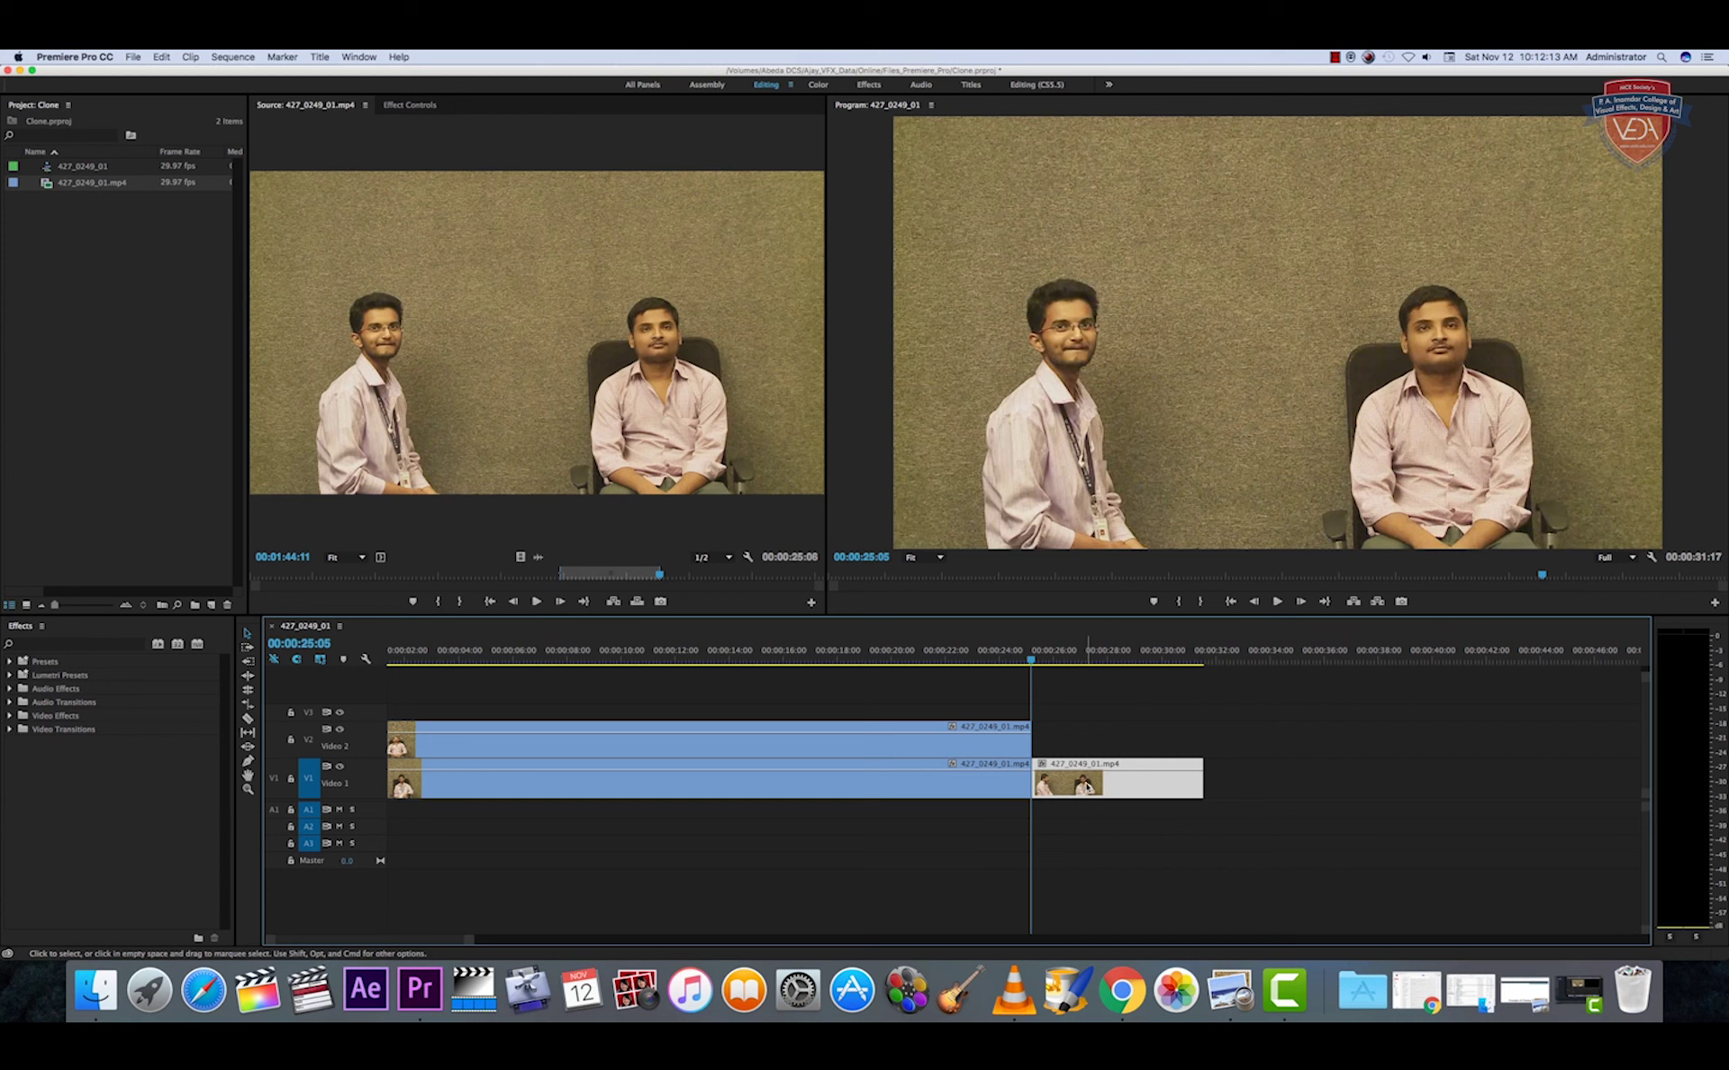
{"action": "key", "text": "Delete"}
{"action": "left_click_drag", "start_coordinate": [1029, 662], "coordinate": [345, 703]}
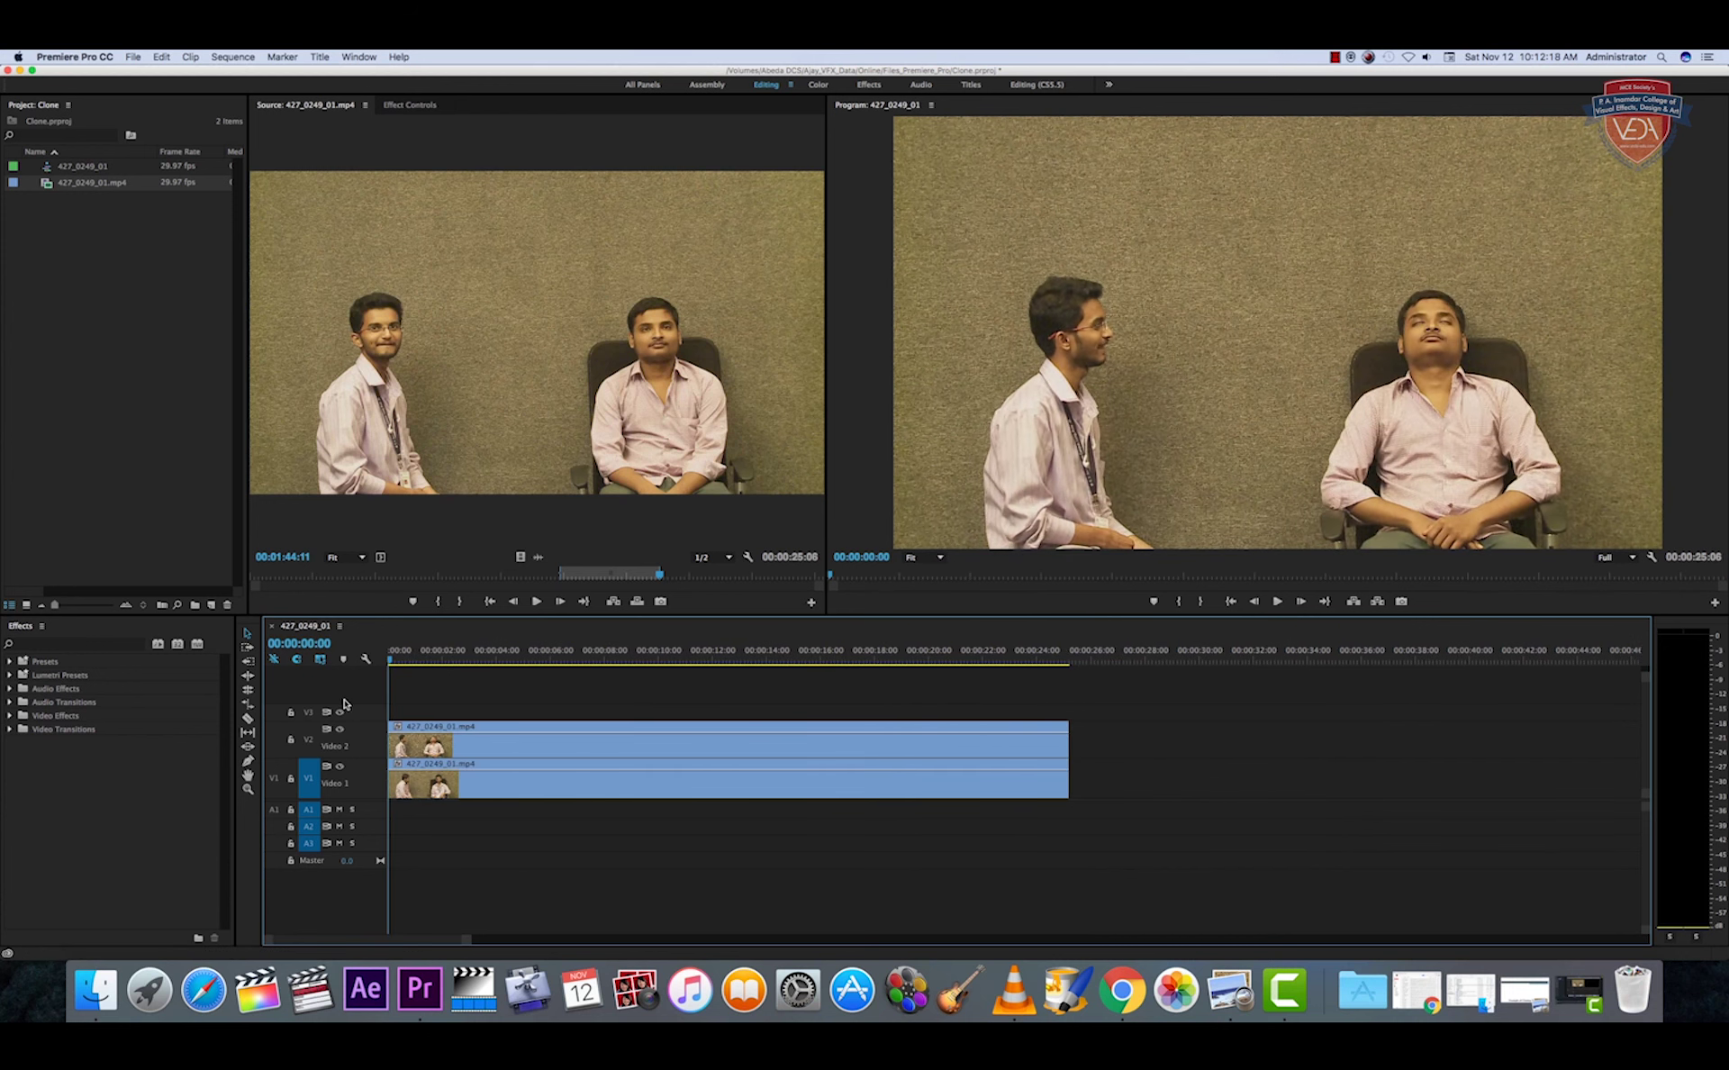
{"action": "left_click", "coordinate": [501, 744]}
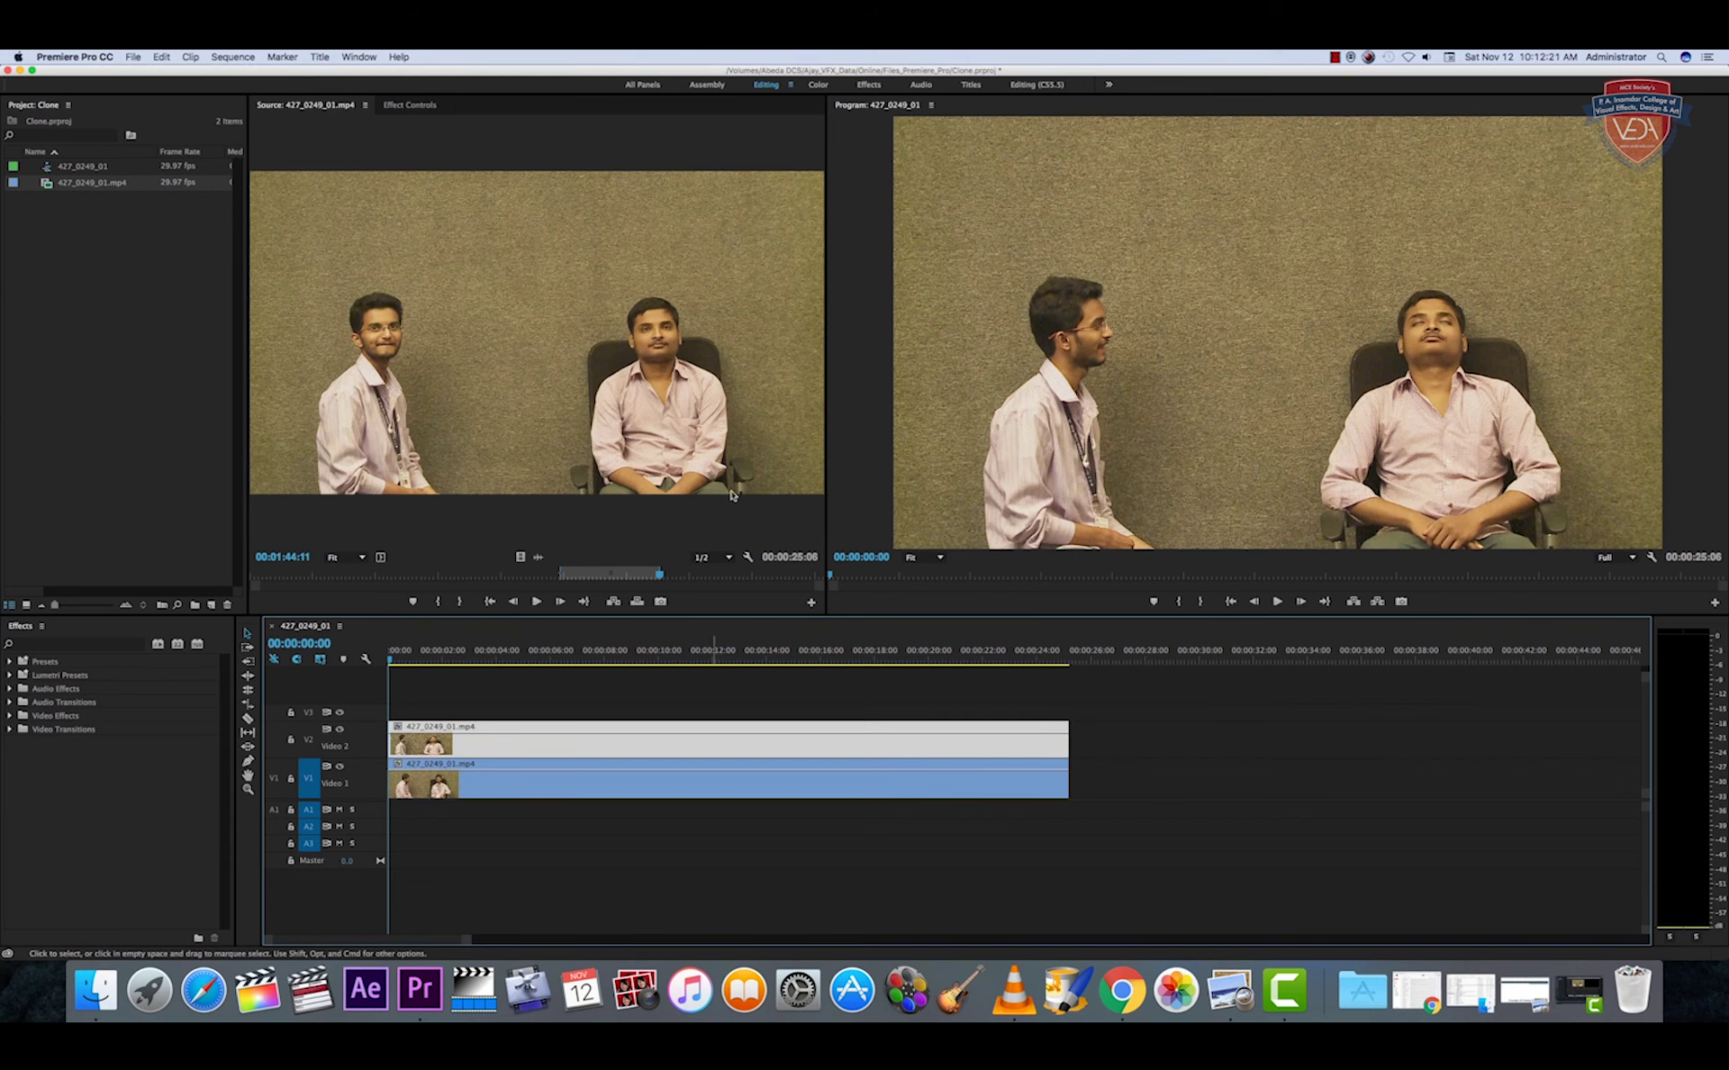
{"action": "left_click_drag", "start_coordinate": [390, 667], "coordinate": [480, 677]}
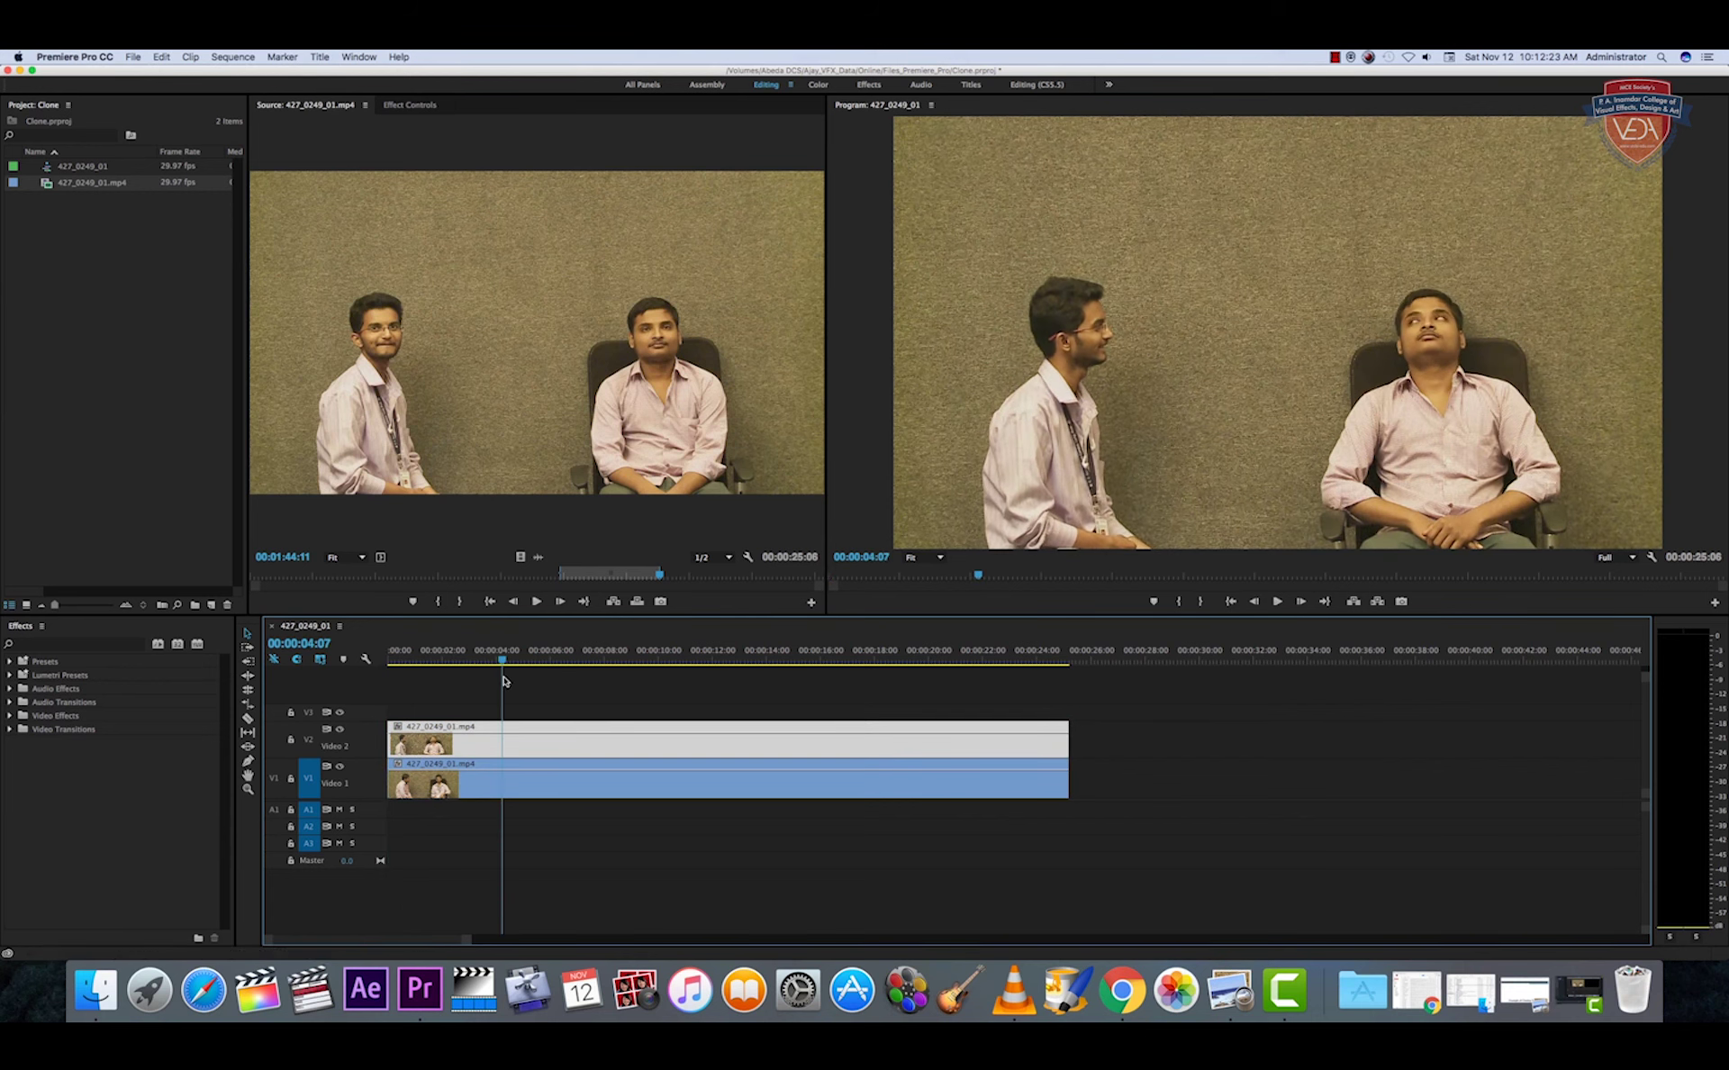
{"action": "key", "text": "Home"}
{"action": "left_click", "coordinate": [339, 731]}
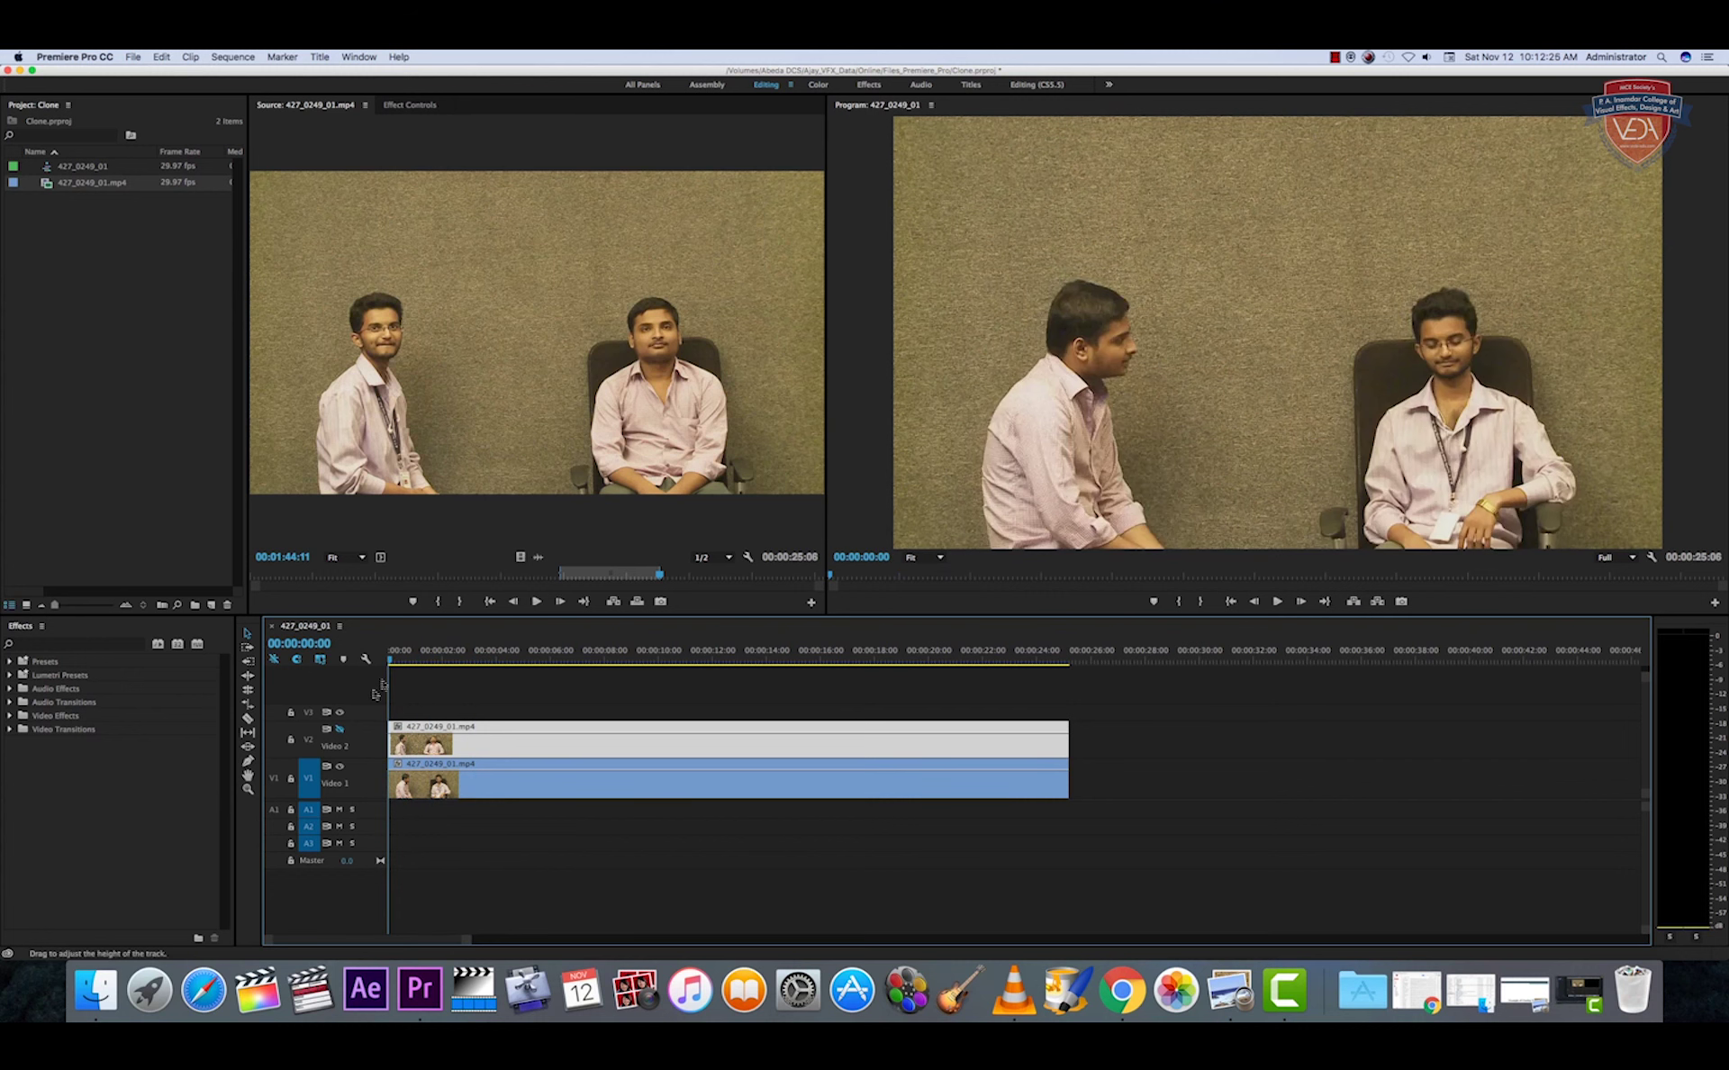
{"action": "left_click", "coordinate": [340, 731]}
{"action": "left_click", "coordinate": [340, 730]}
{"action": "left_click", "coordinate": [339, 731]}
{"action": "left_click", "coordinate": [339, 730]}
{"action": "left_click", "coordinate": [340, 730]}
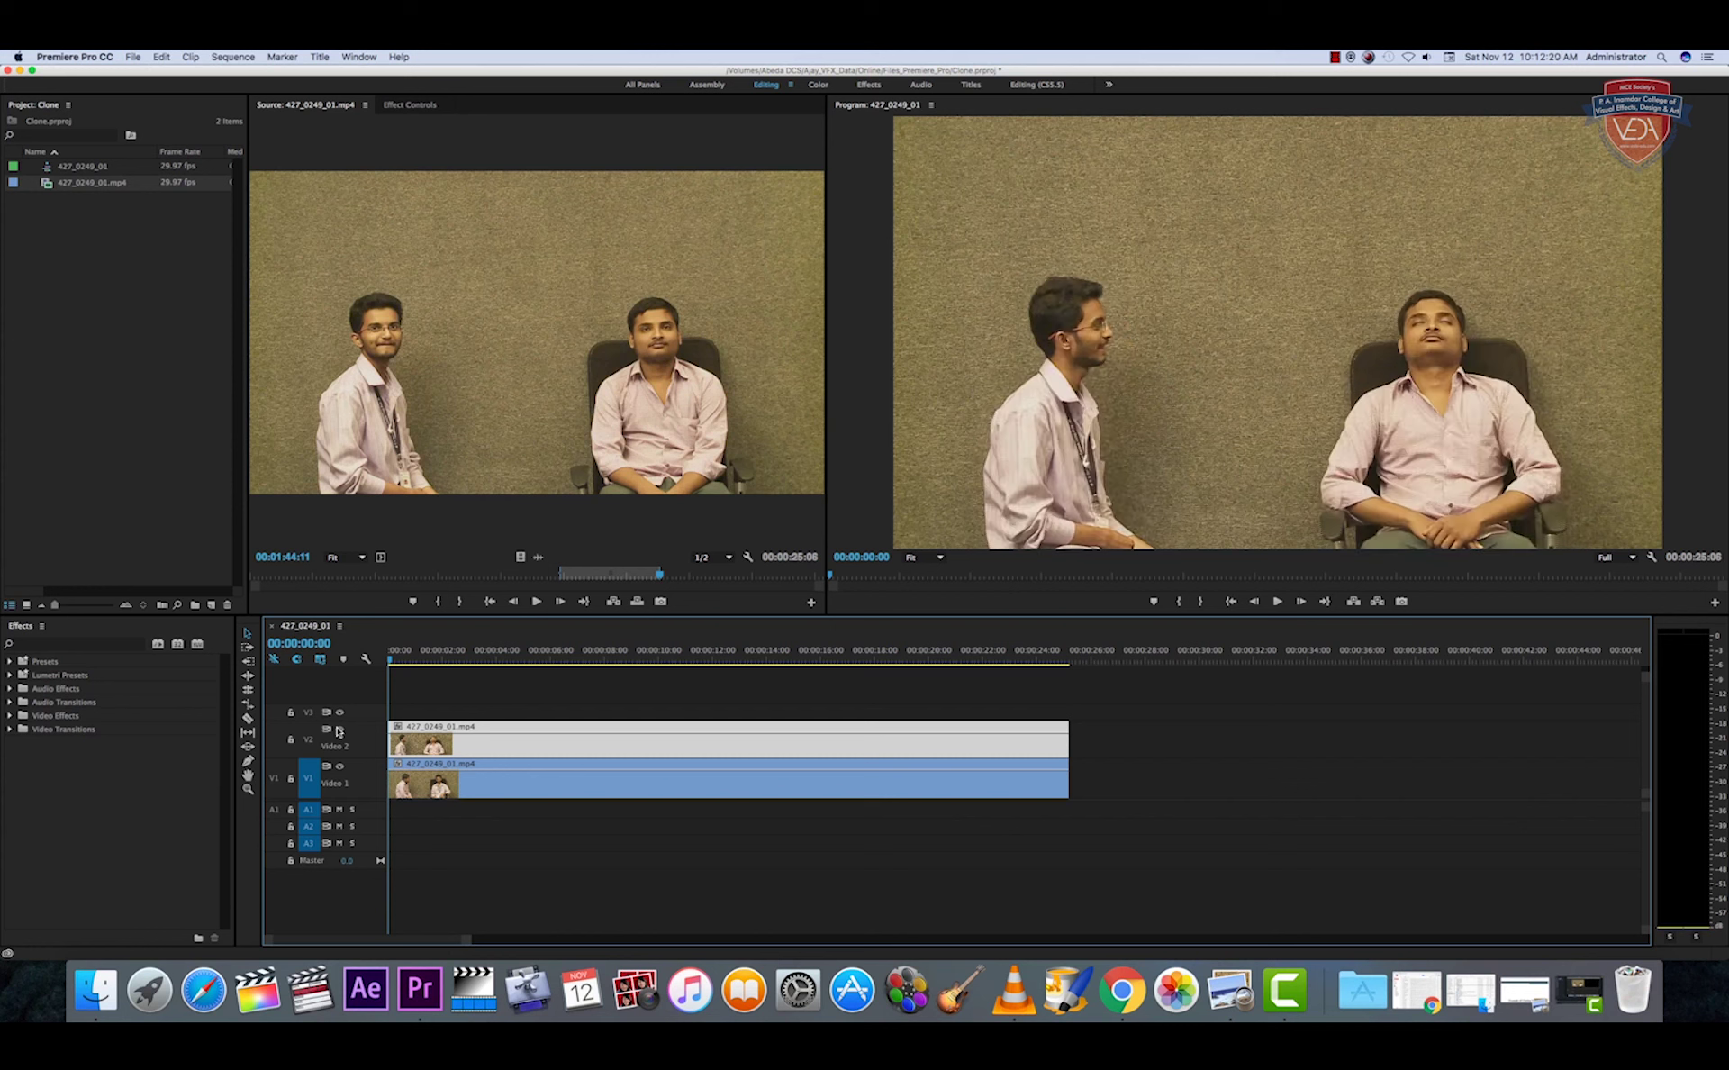
{"action": "left_click", "coordinate": [340, 731]}
{"action": "left_click", "coordinate": [339, 730]}
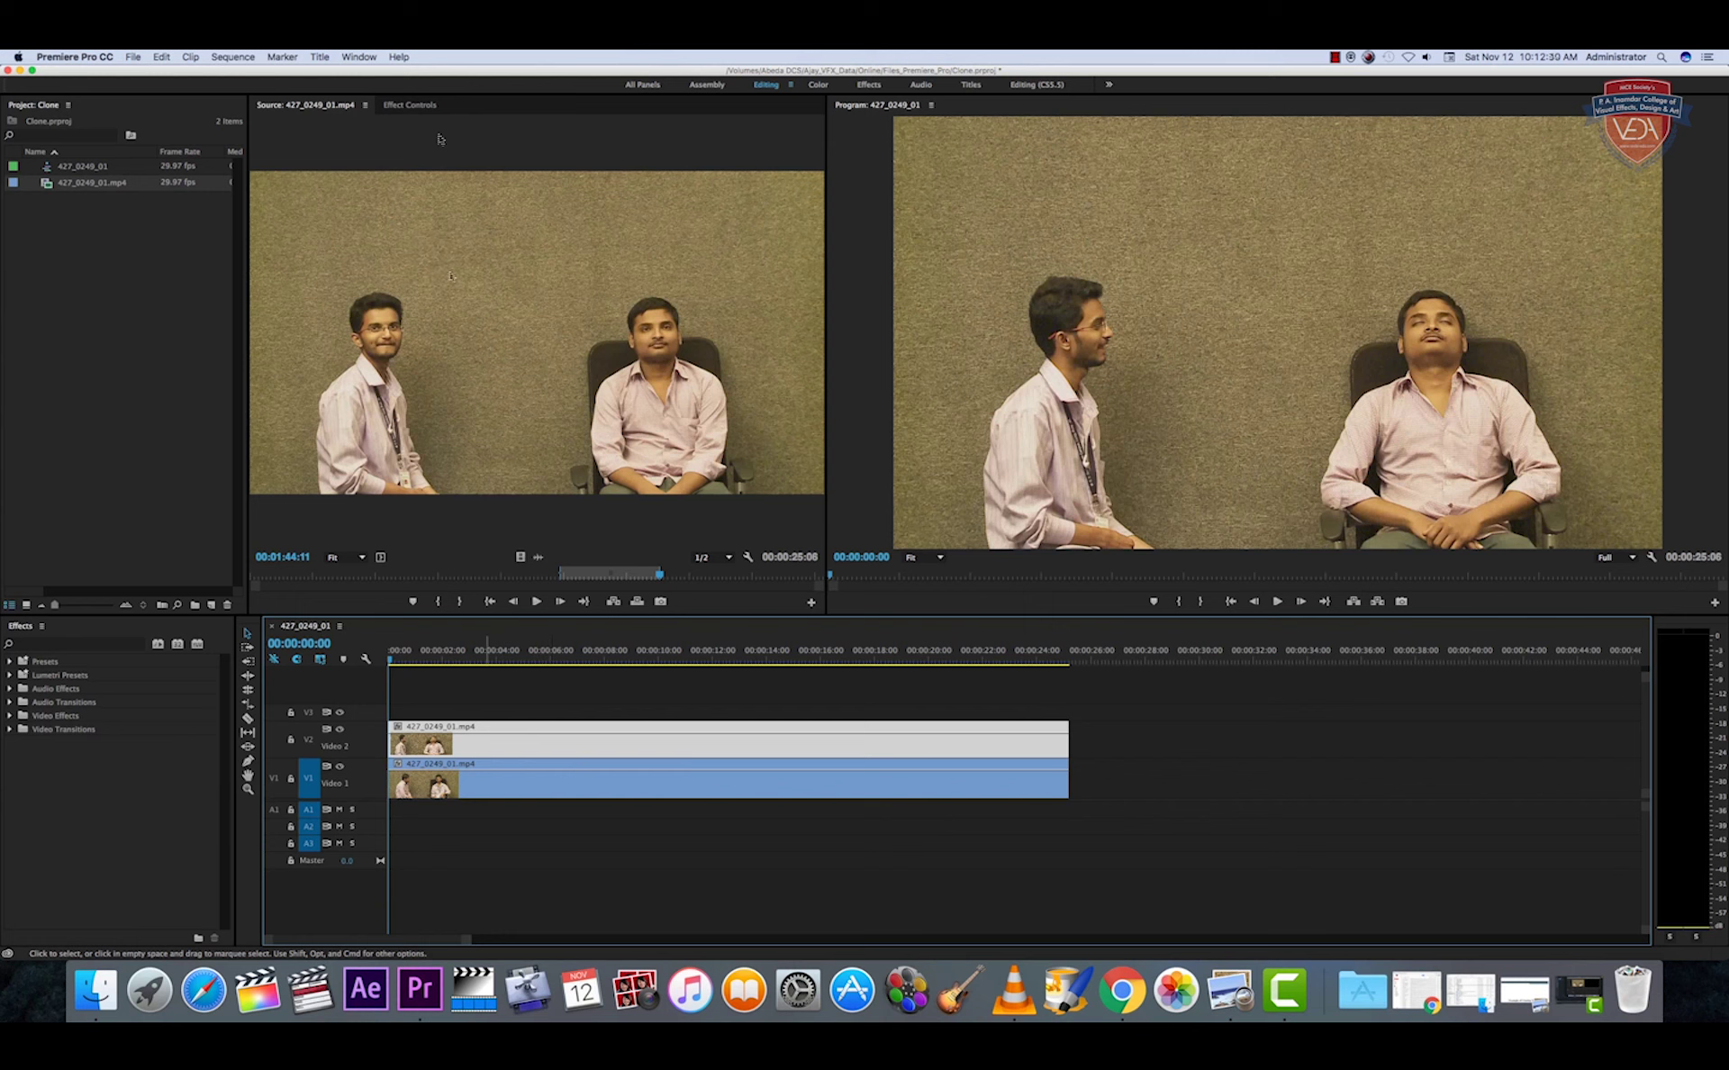
{"action": "left_click", "coordinate": [410, 105]}
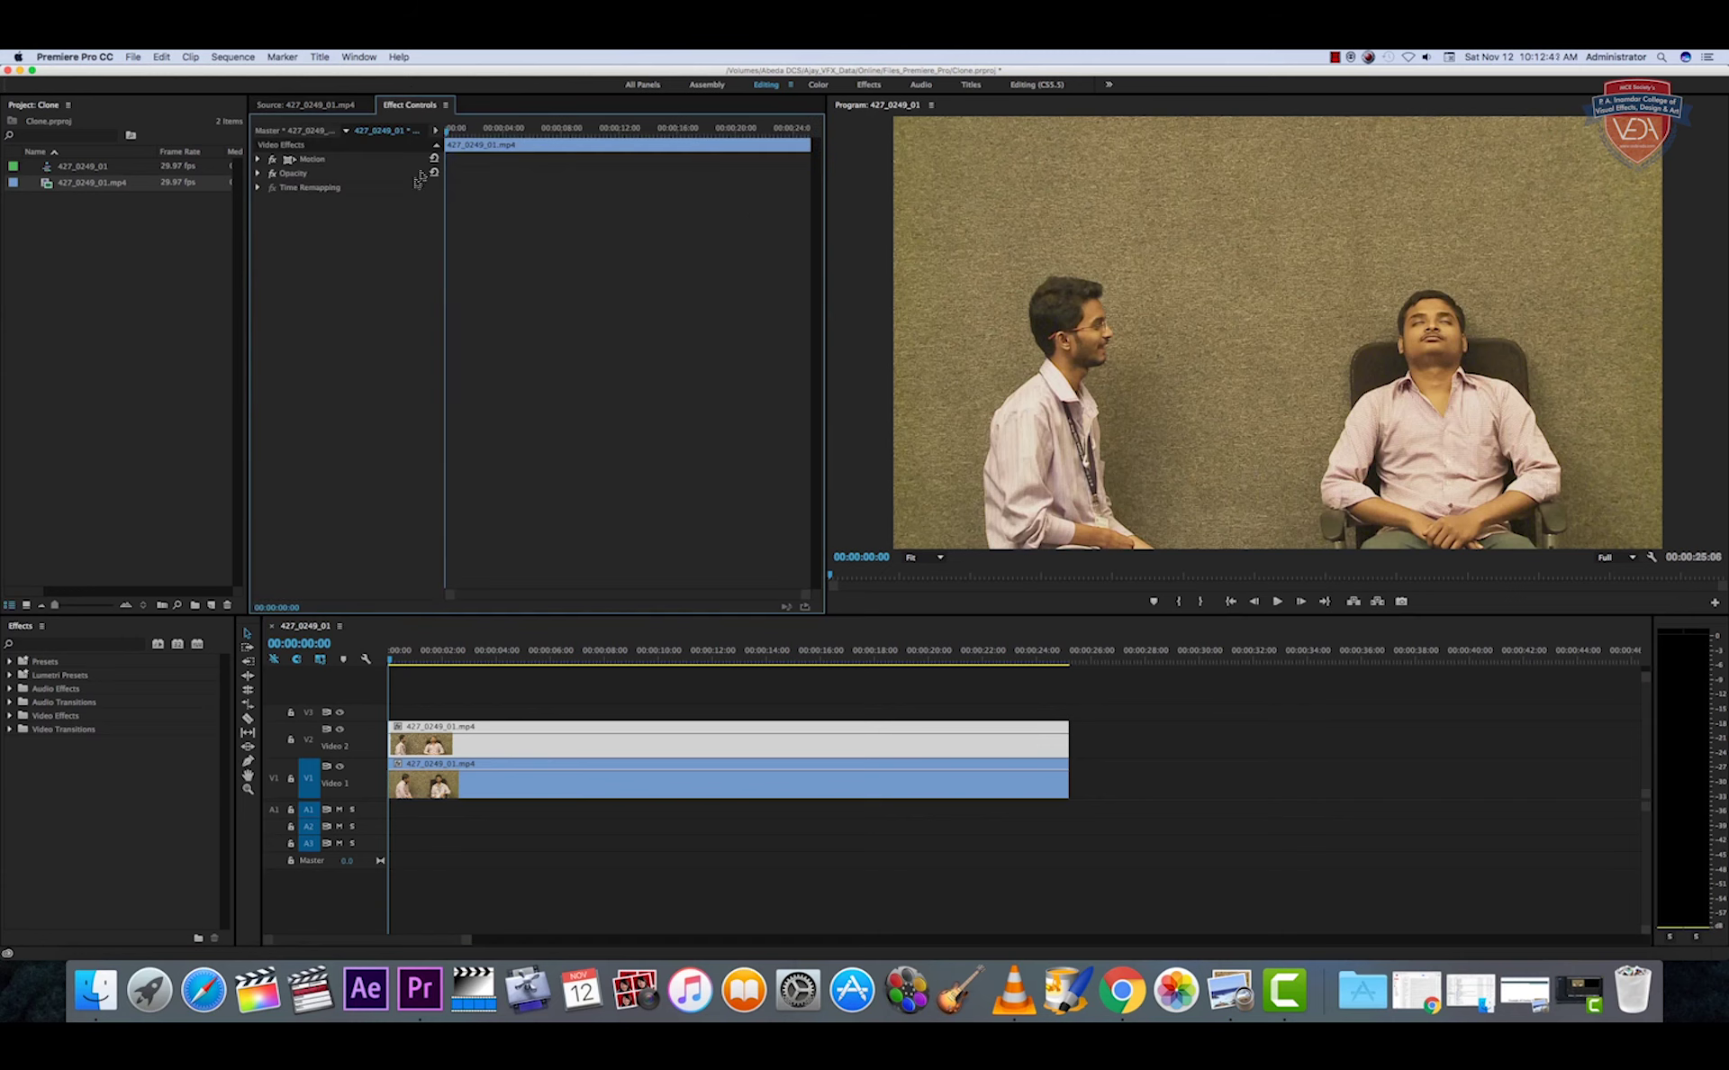
- Expand Opacity on the top clip, try ellipse and rectangle masks, then delete them
{"action": "left_click", "coordinate": [259, 174]}
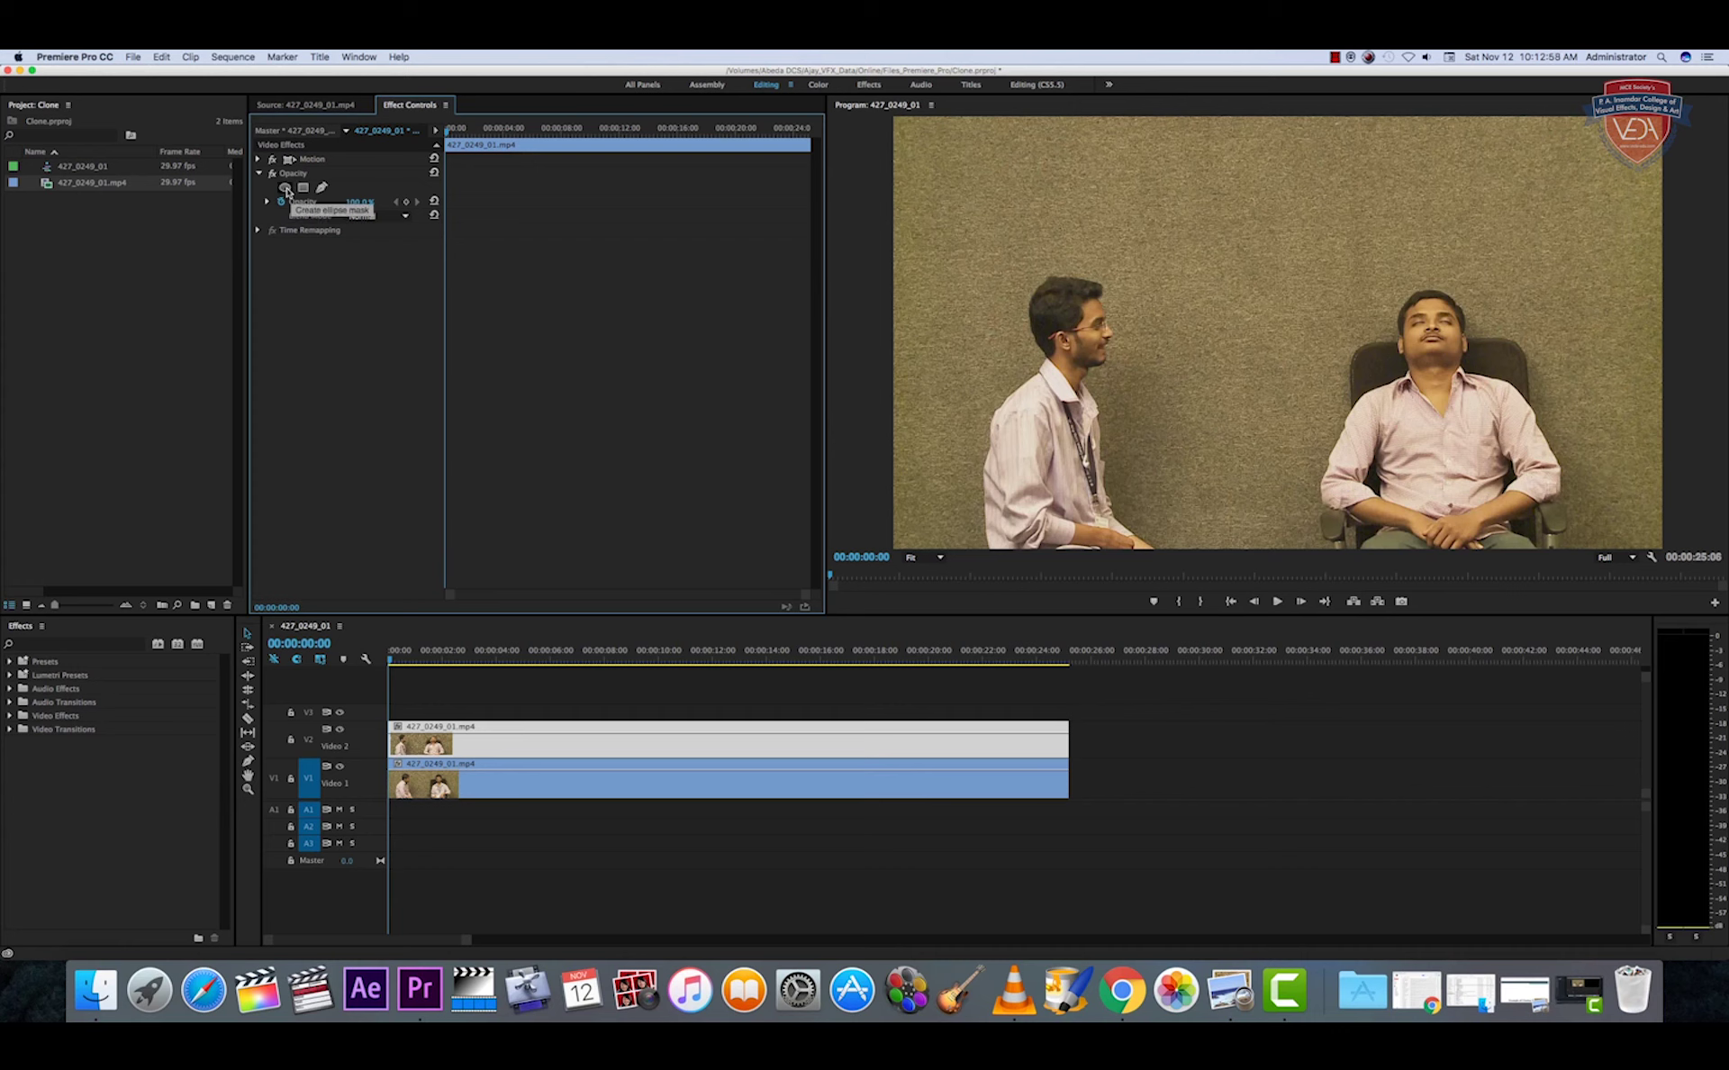
{"action": "left_click", "coordinate": [285, 188]}
{"action": "mouse_move", "coordinate": [1061, 213]}
{"action": "left_mouse_down"}
{"action": "mouse_move", "coordinate": [1186, 431]}
{"action": "mouse_move", "coordinate": [1242, 467]}
{"action": "left_mouse_up"}
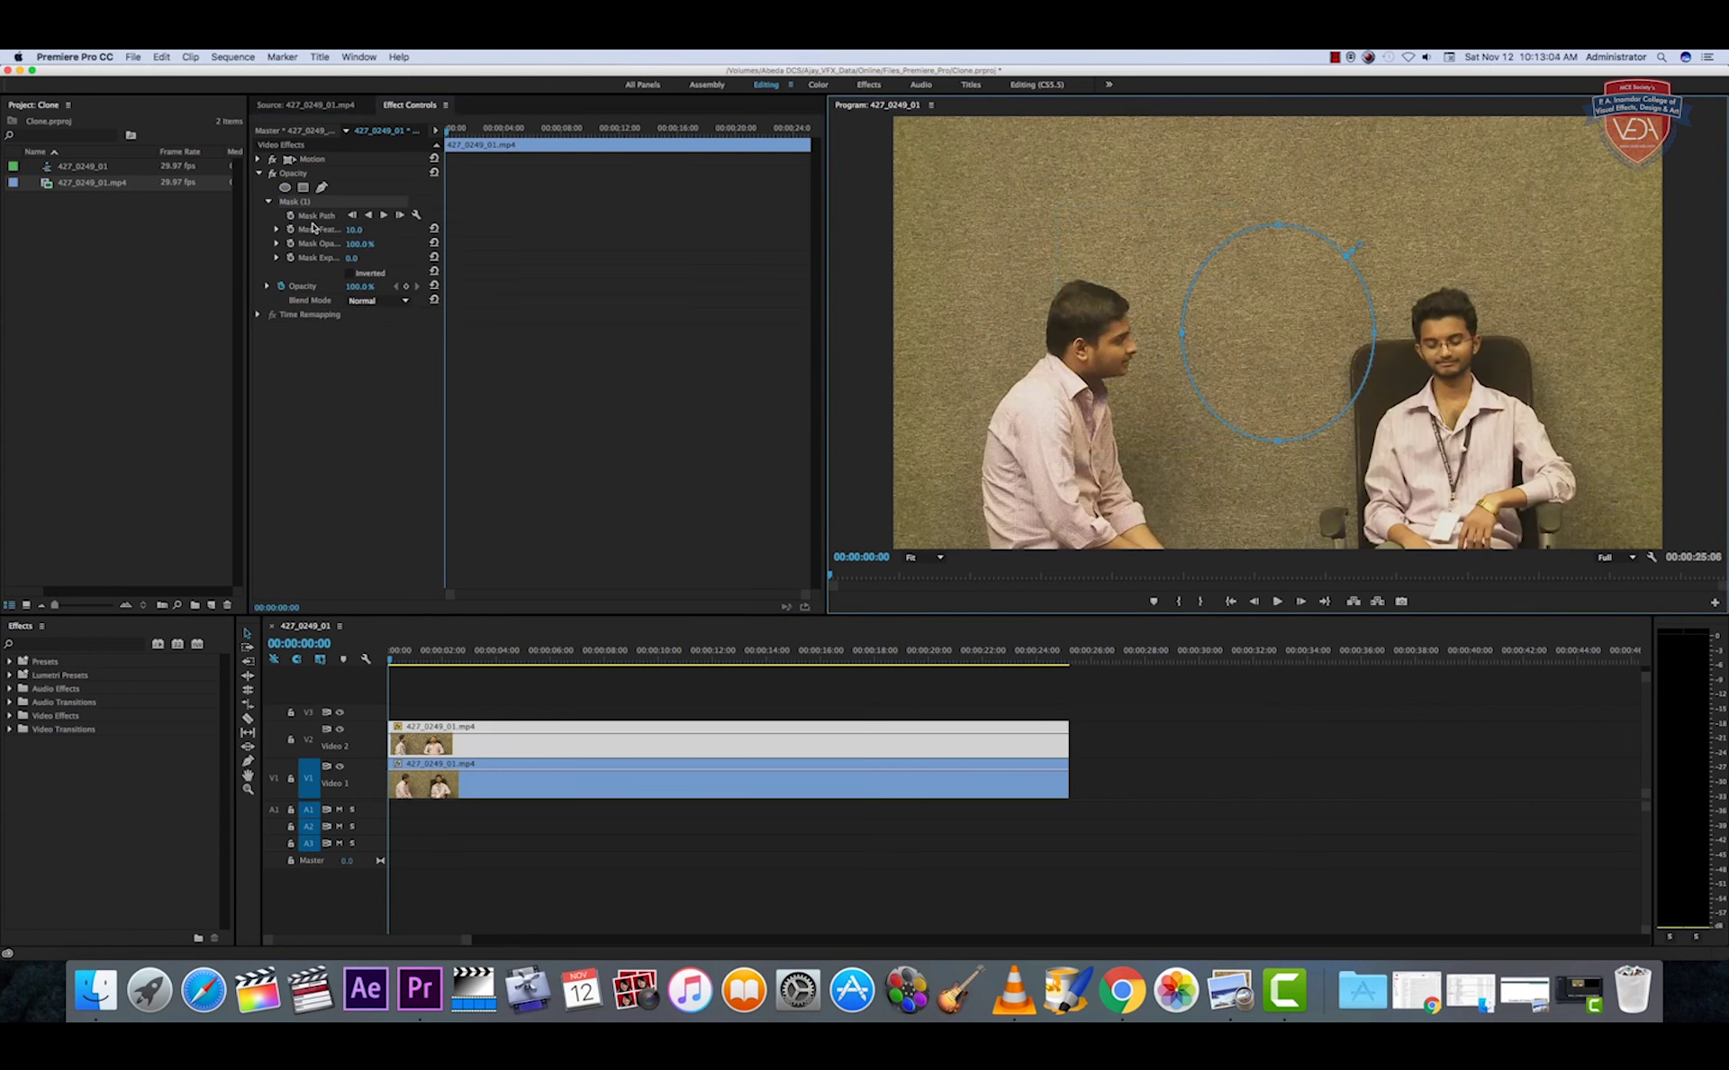
{"action": "left_click", "coordinate": [294, 204]}
{"action": "key", "text": "Delete"}
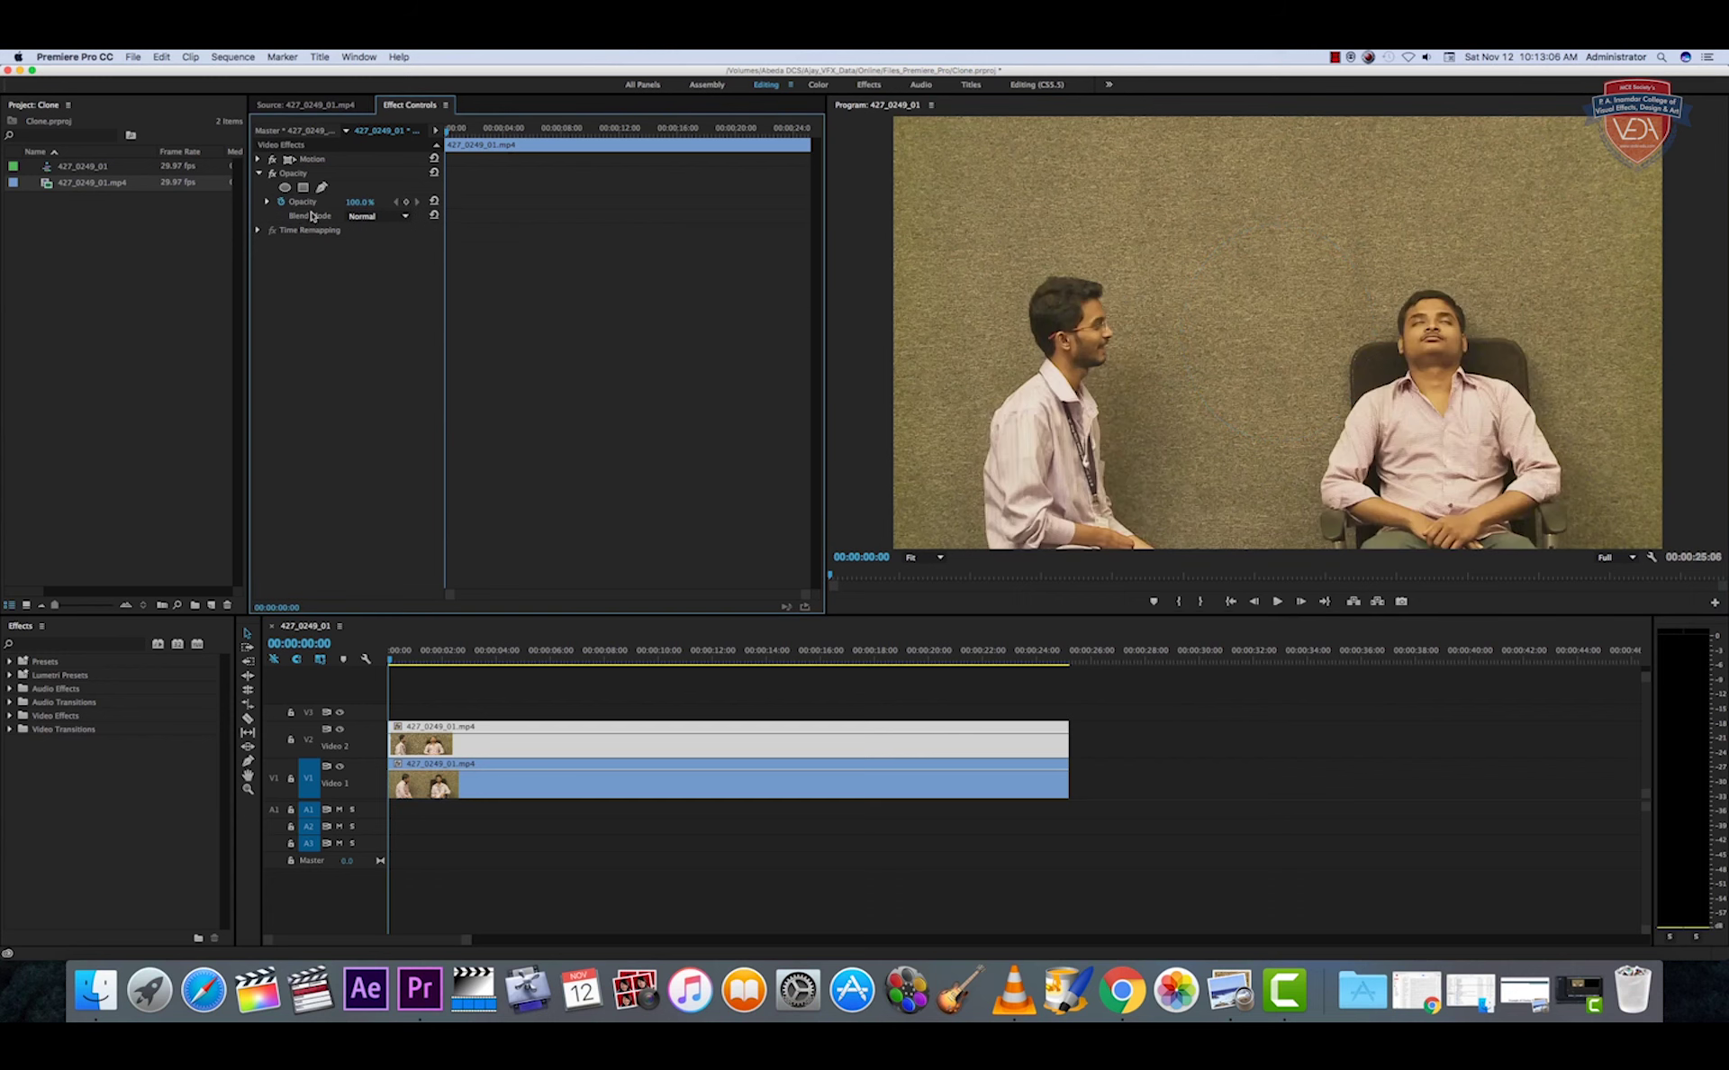
{"action": "left_click", "coordinate": [303, 187]}
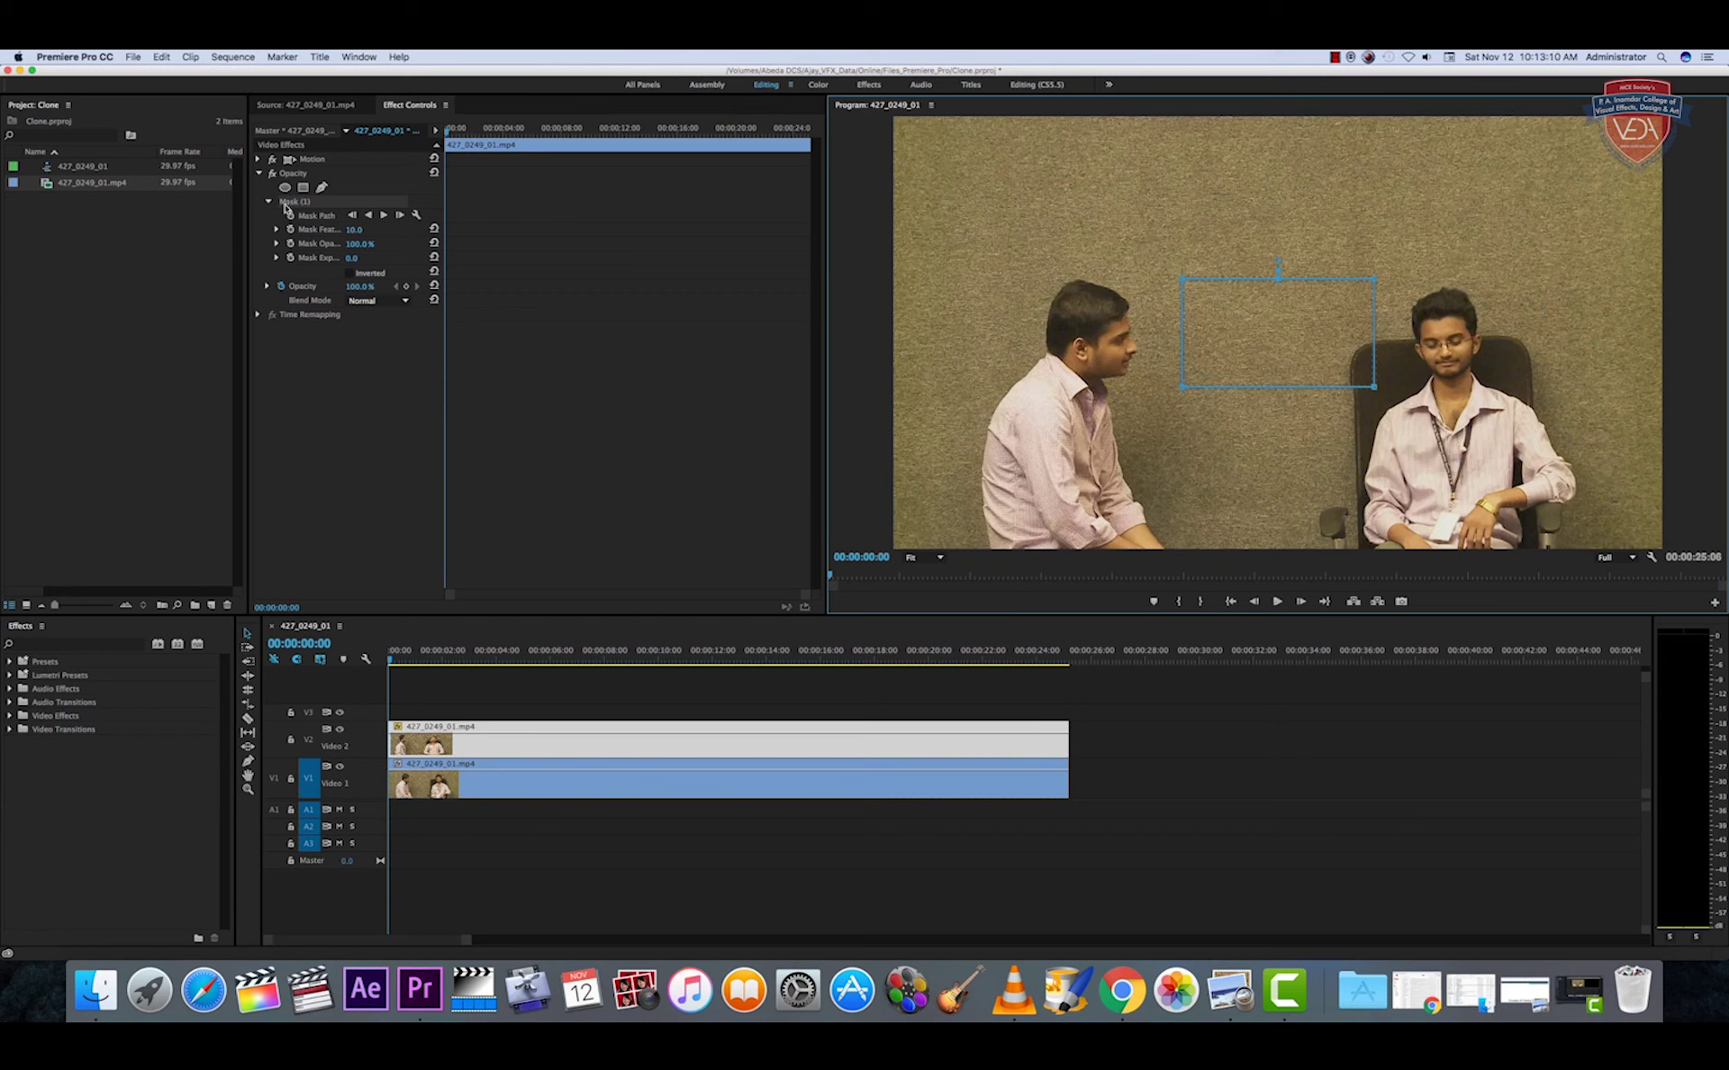
{"action": "left_click", "coordinate": [300, 202]}
{"action": "key", "text": "super+c"}
{"action": "key", "text": "super+v"}
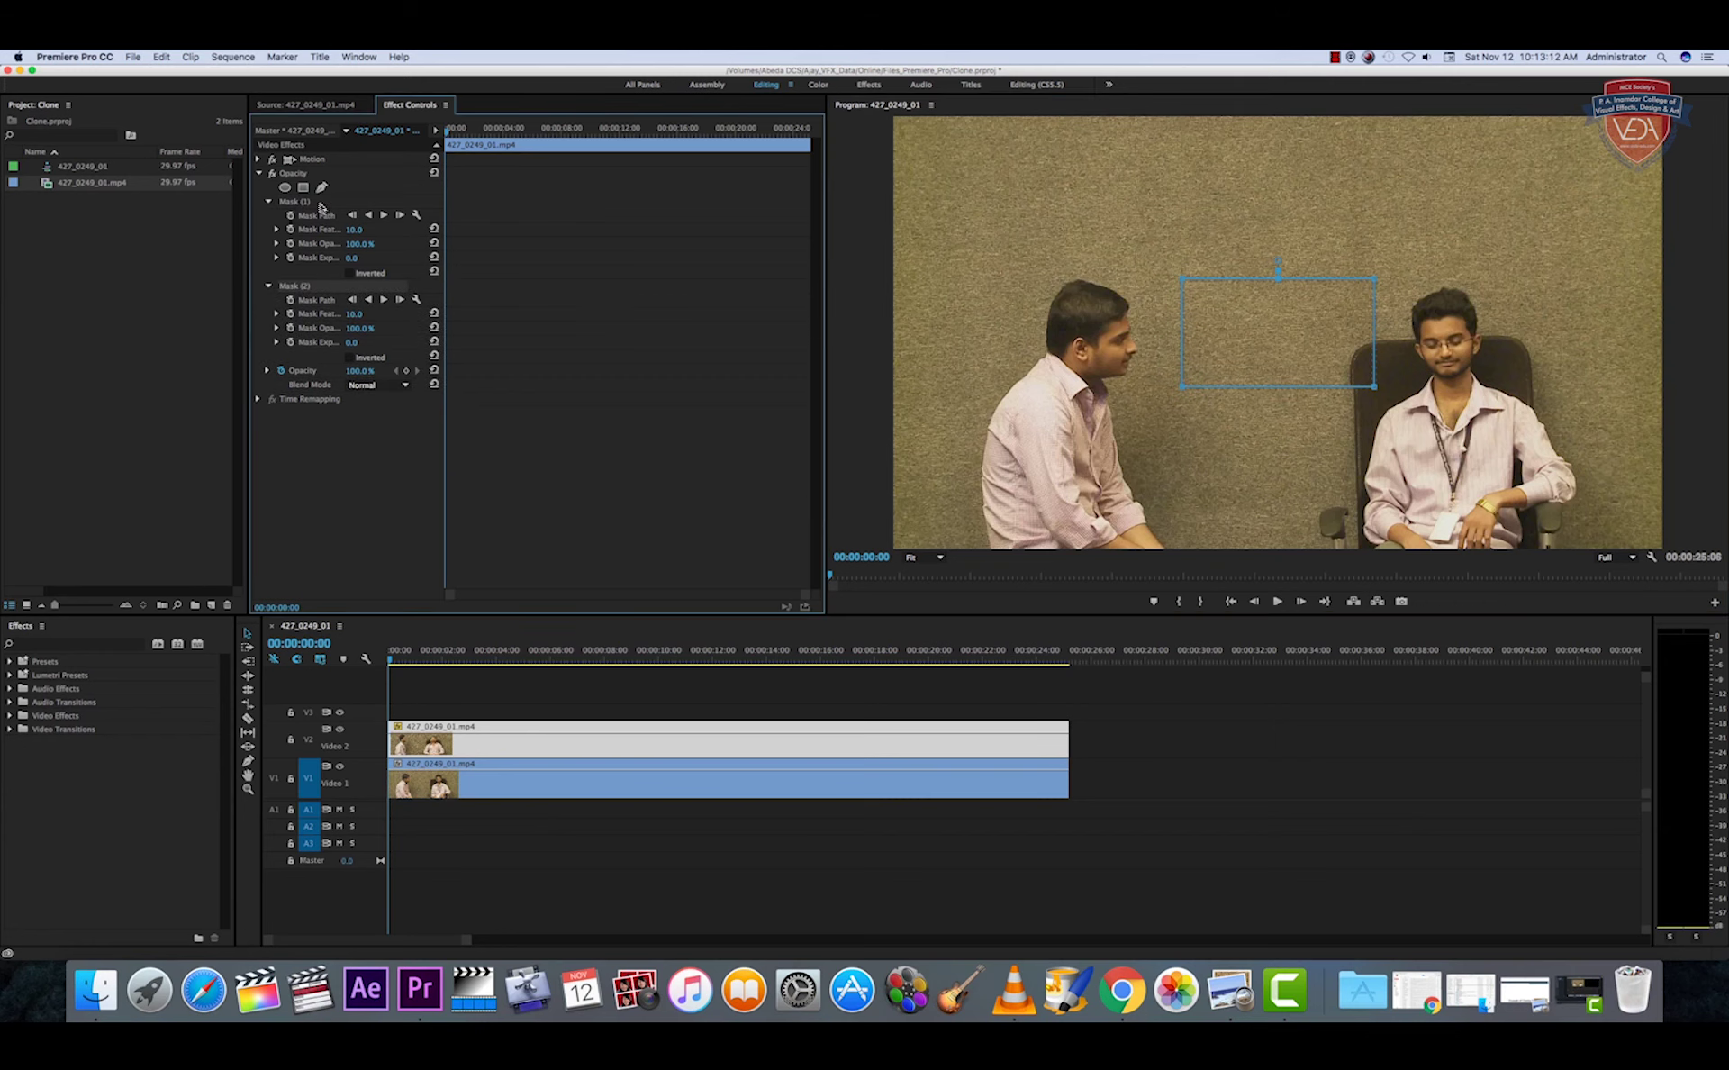
{"action": "key", "text": "super+v"}
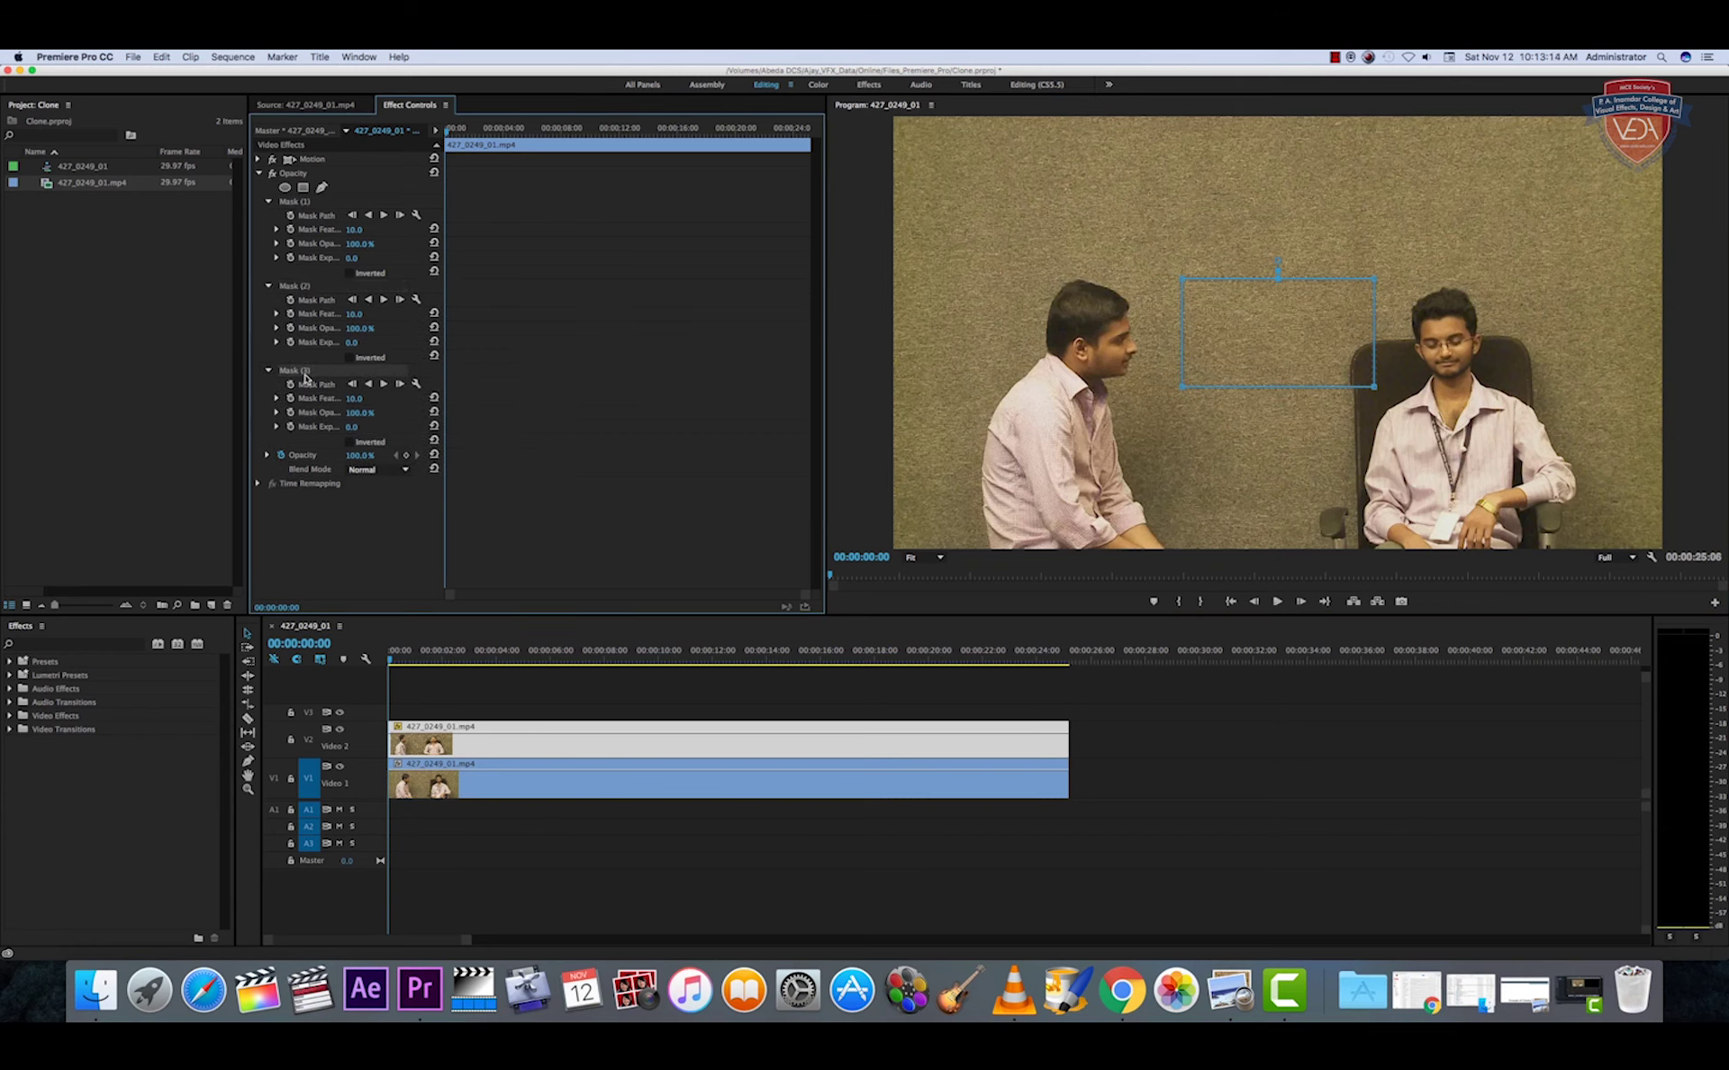
{"action": "key", "text": "Delete"}
{"action": "key", "text": "Delete"}
- Draw a closed freeform pen mask around the seated man
{"action": "left_click", "coordinate": [322, 189]}
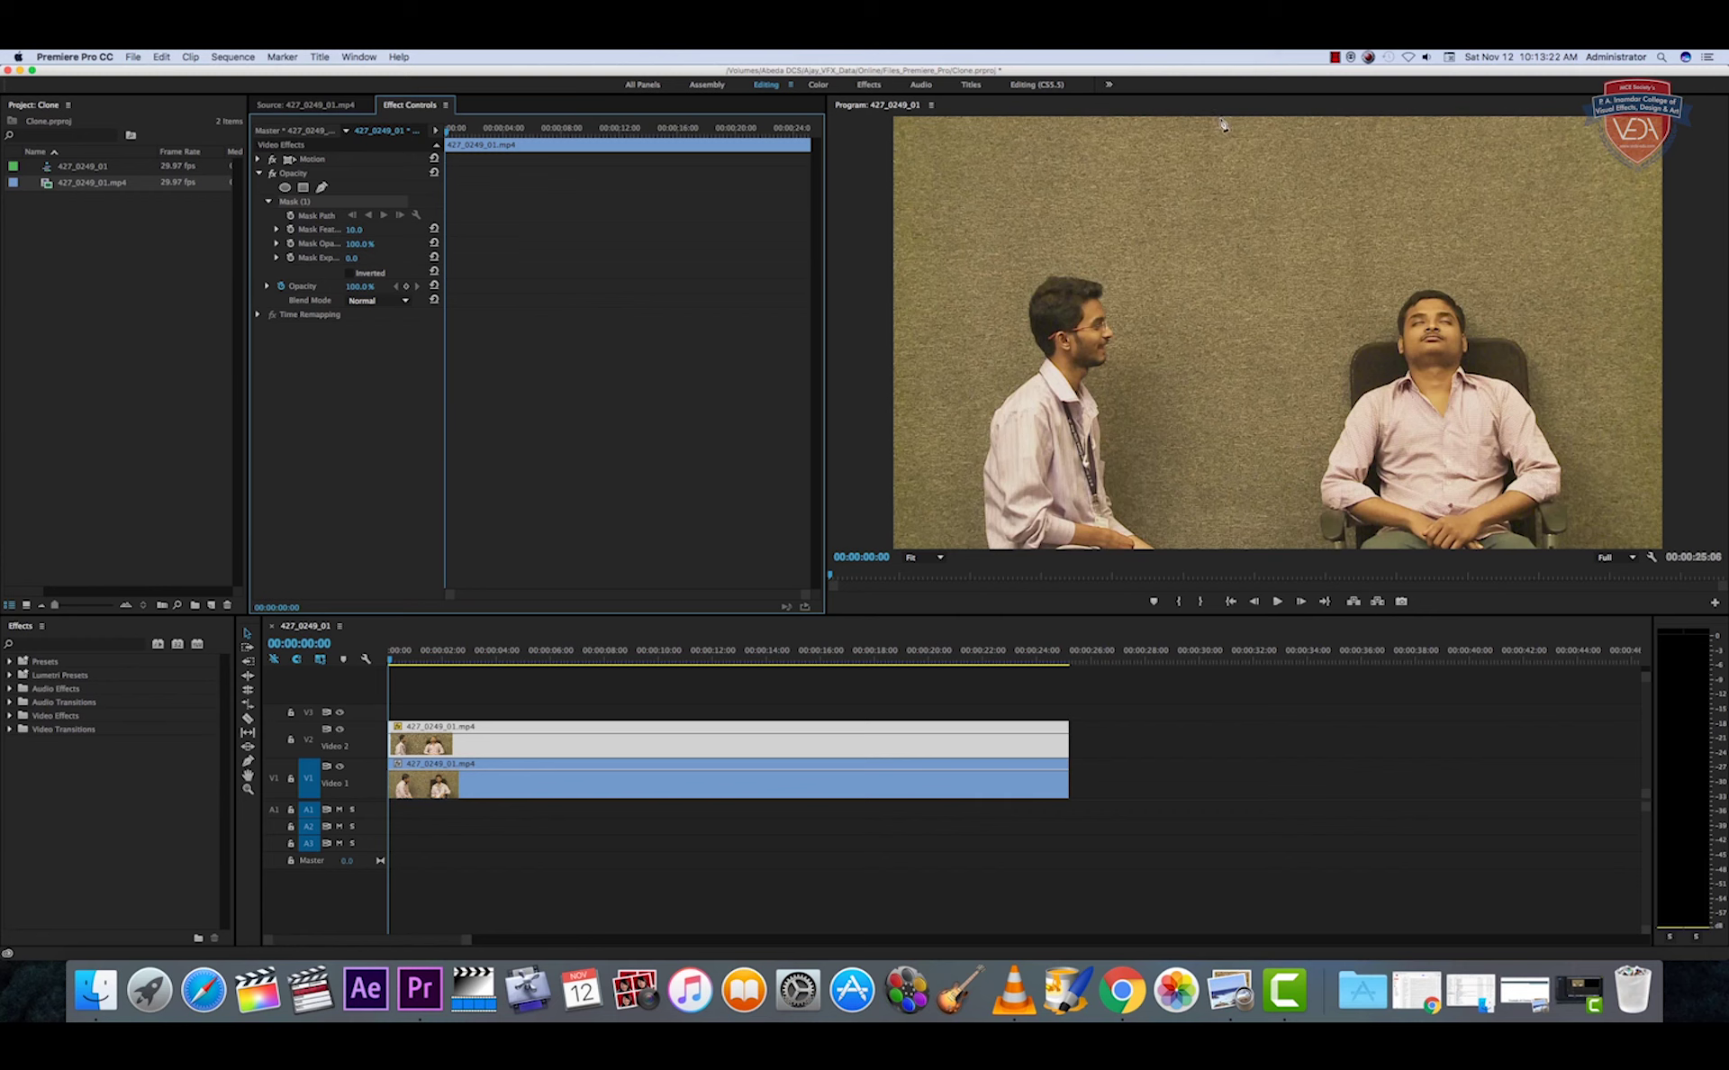
{"action": "left_click", "coordinate": [1228, 214]}
{"action": "left_click", "coordinate": [1152, 264]}
{"action": "left_click", "coordinate": [1160, 382]}
{"action": "left_click", "coordinate": [1242, 438]}
{"action": "left_click", "coordinate": [1381, 468]}
{"action": "left_click", "coordinate": [1478, 309]}
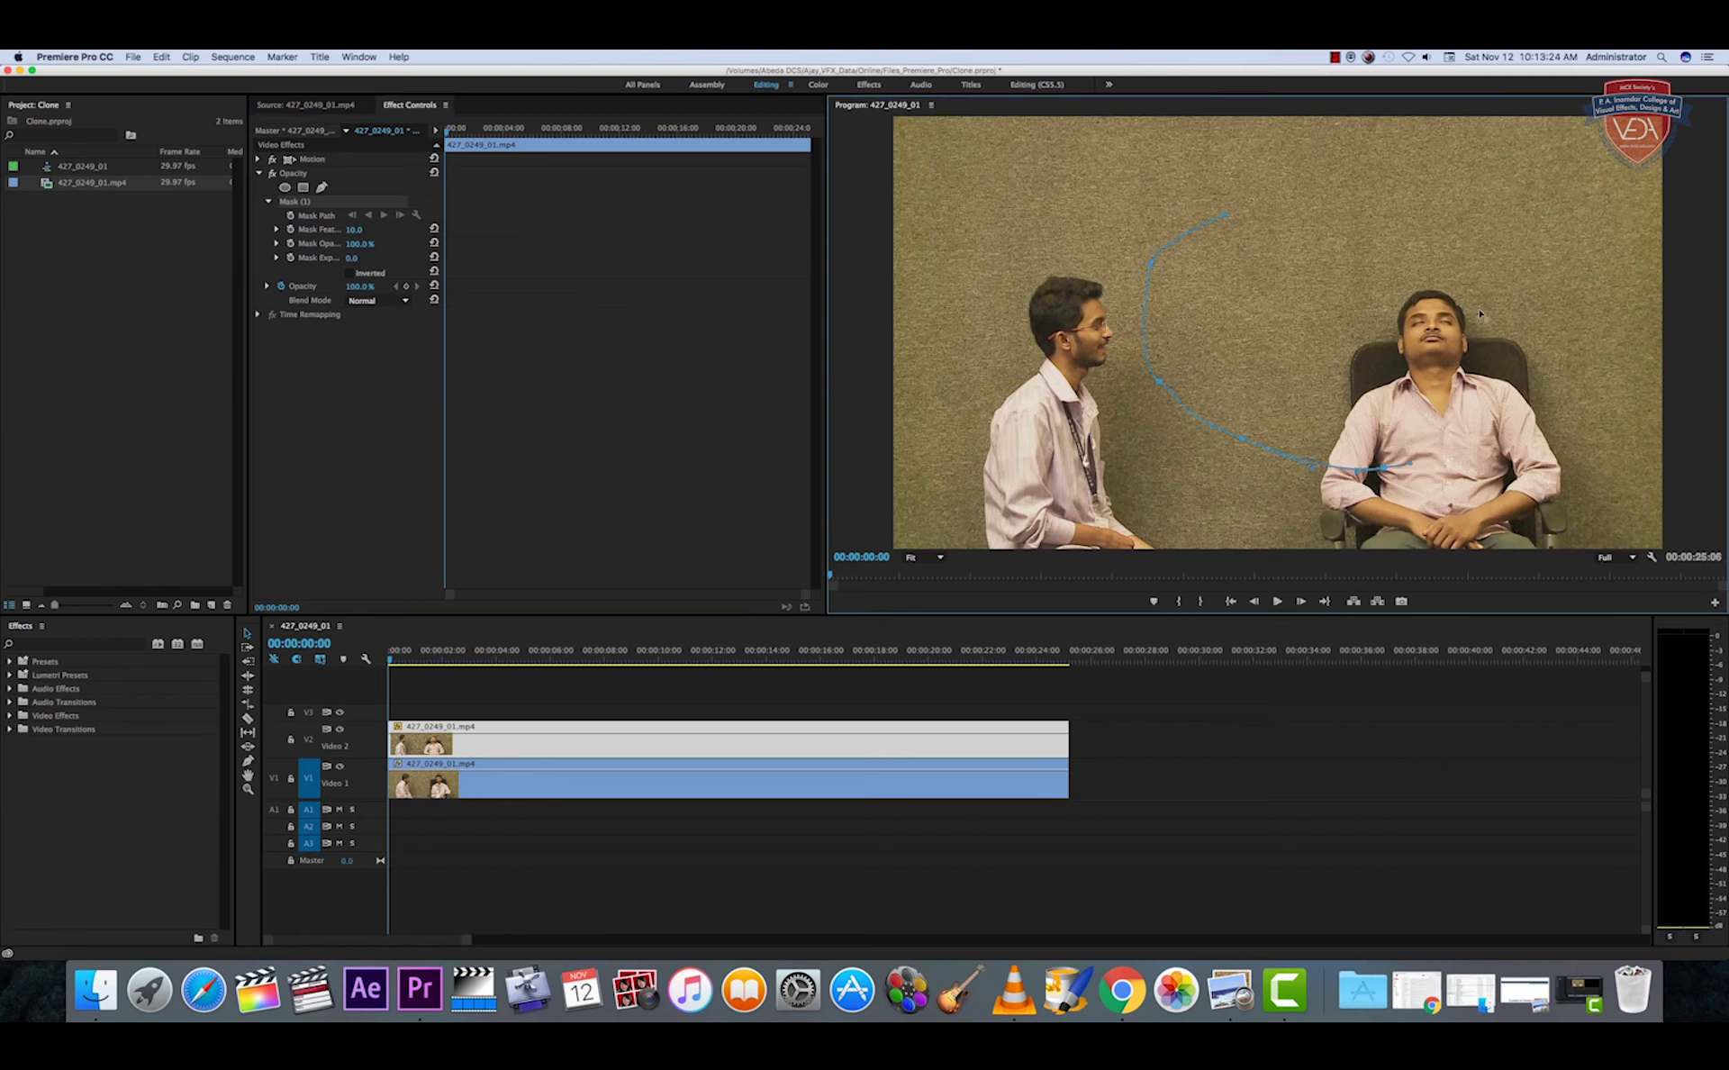
{"action": "left_click", "coordinate": [1228, 216]}
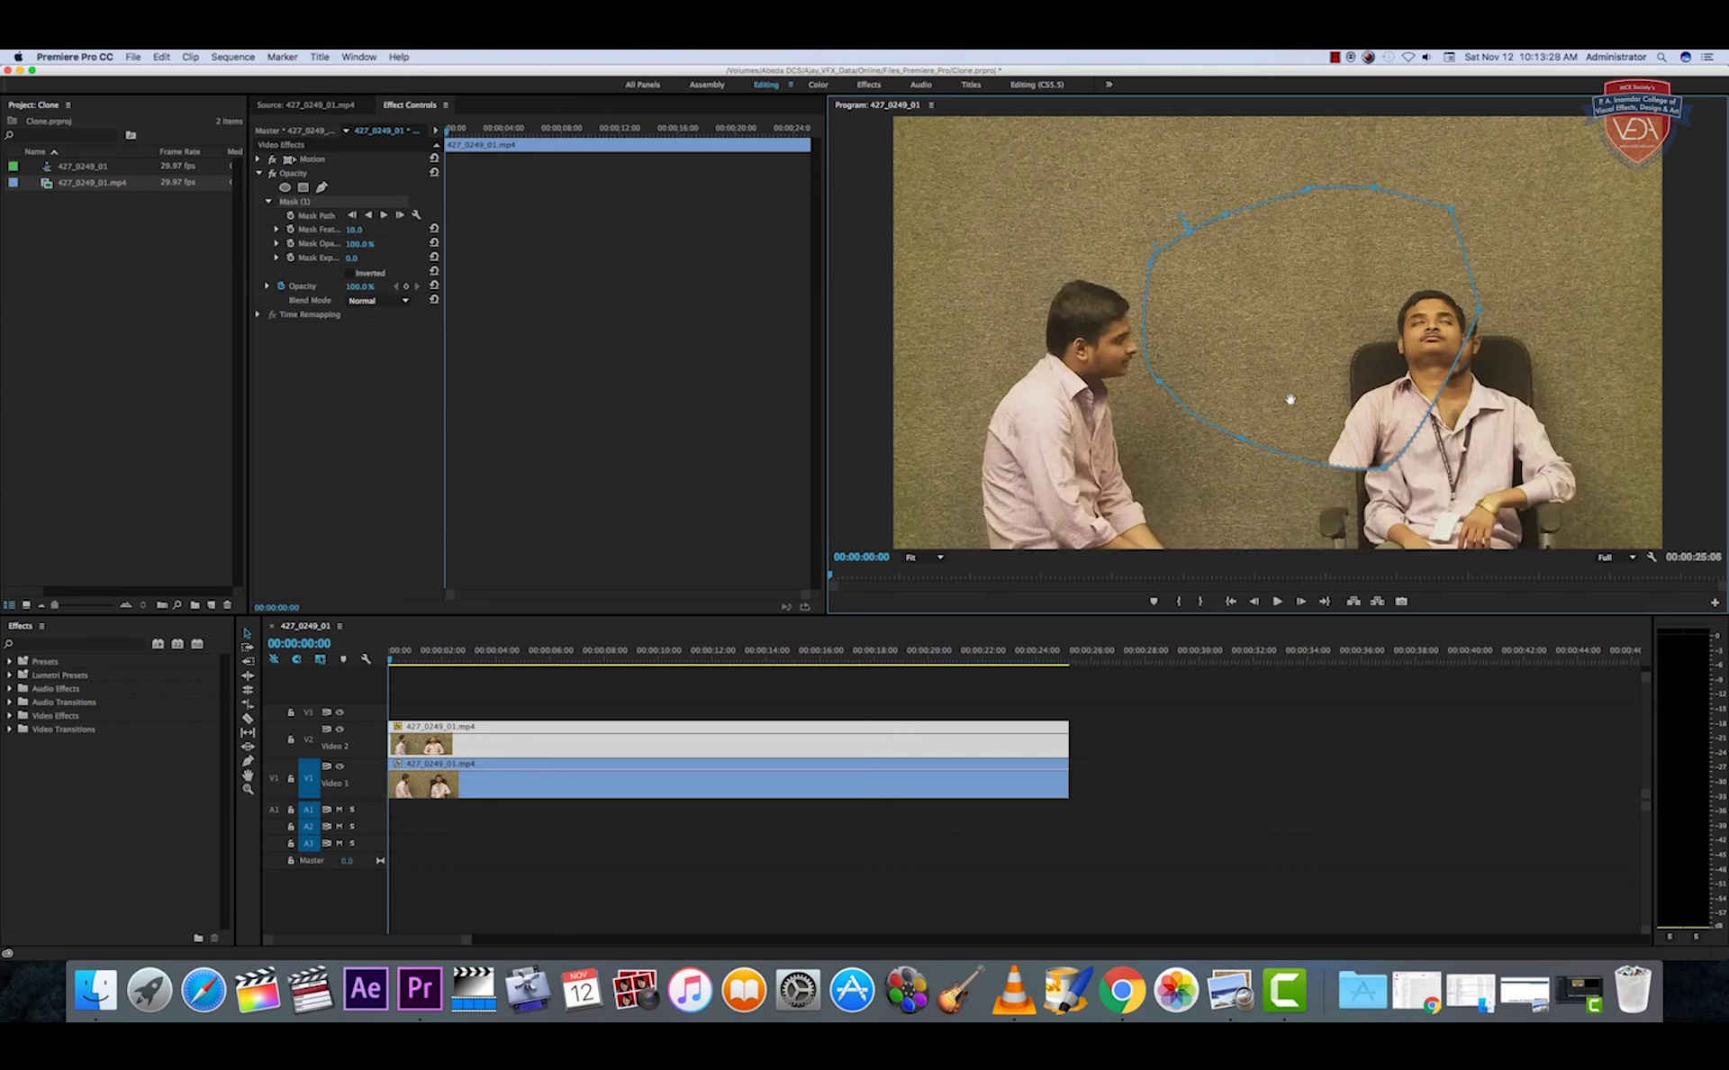
{"action": "left_click", "coordinate": [291, 206]}
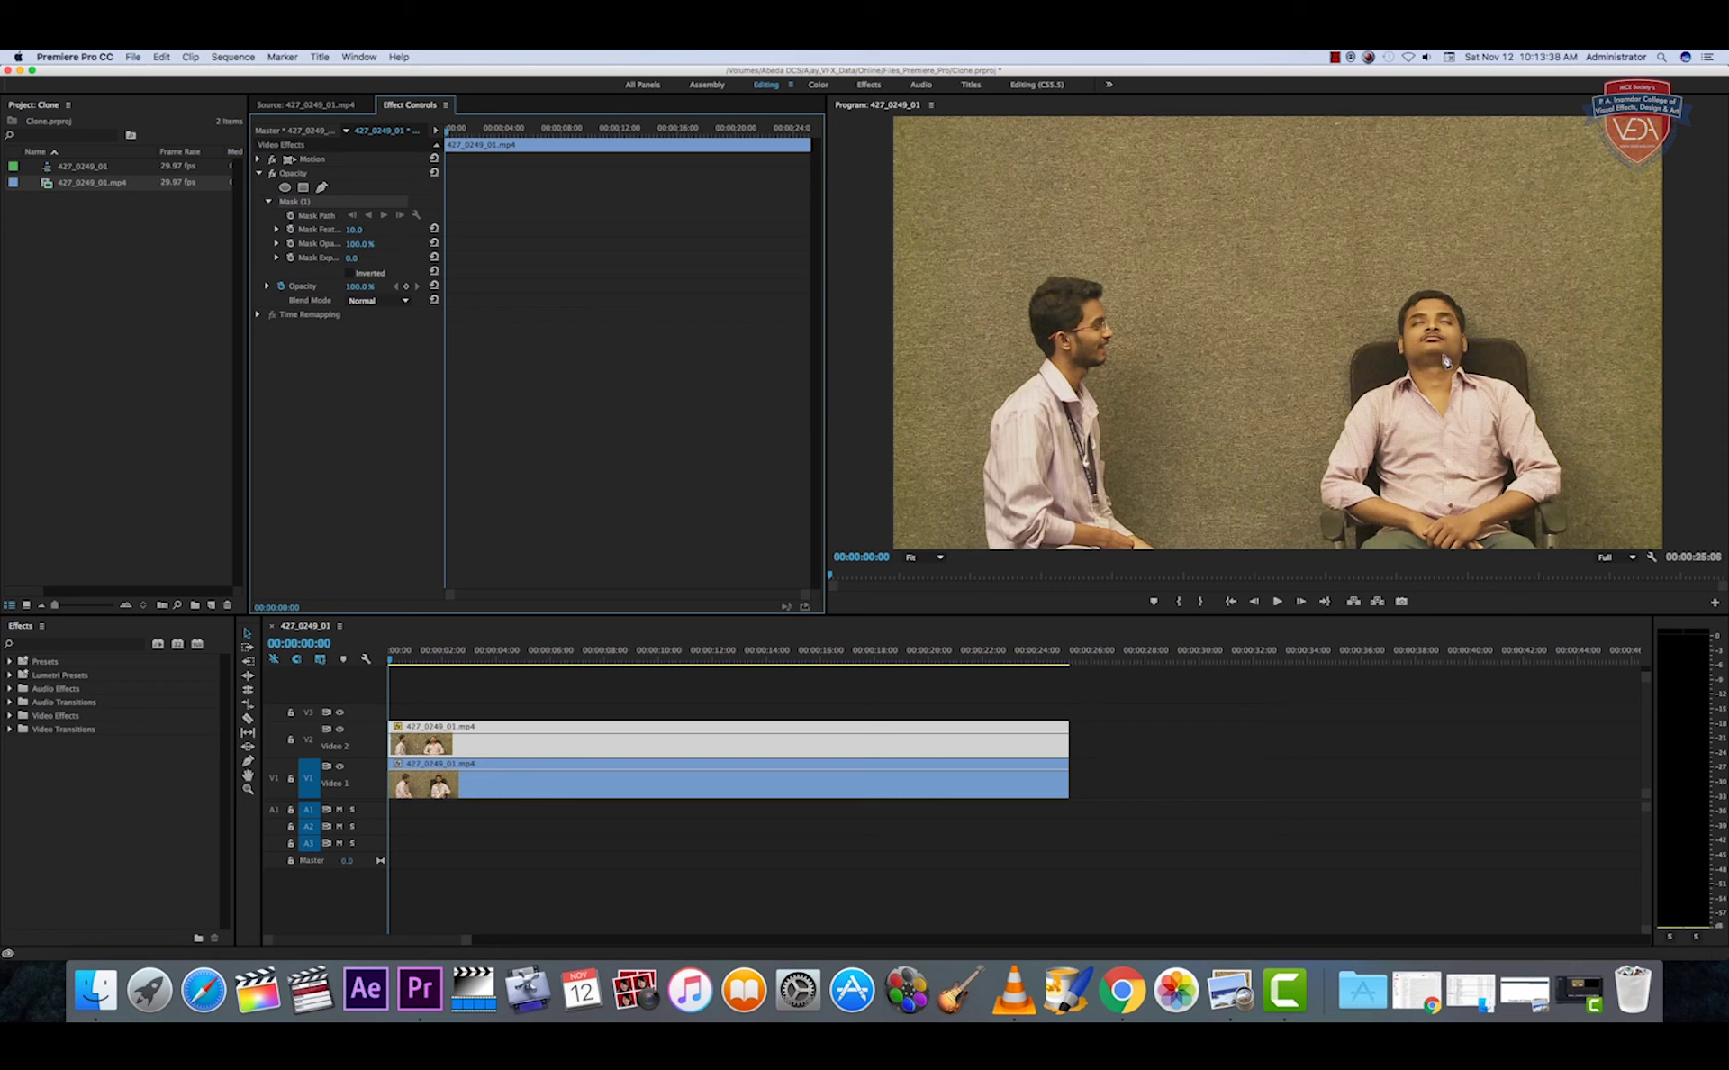
- Start a new mask edge at the frame's top centre, then view 00:00:14:09 at 50% zoom
{"action": "left_click", "coordinate": [1279, 120]}
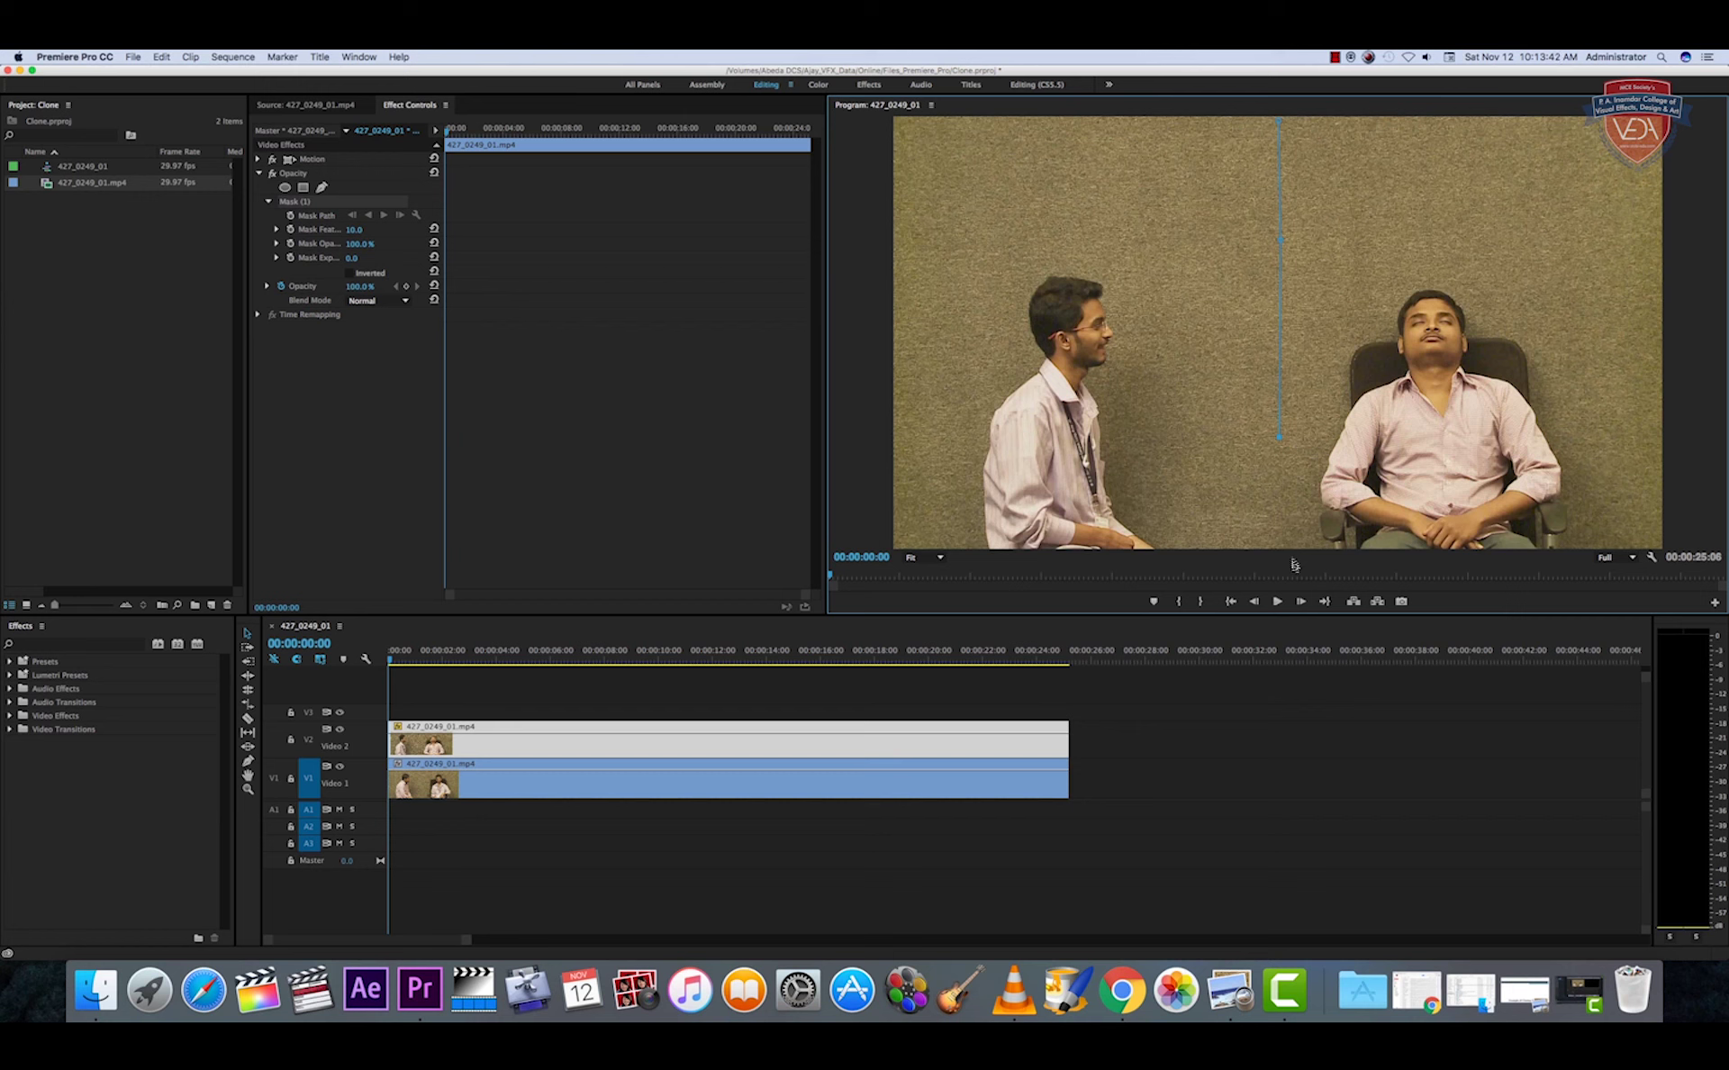
{"action": "left_click", "coordinate": [1418, 577]}
{"action": "left_click_drag", "start_coordinate": [1421, 578], "coordinate": [1336, 577]}
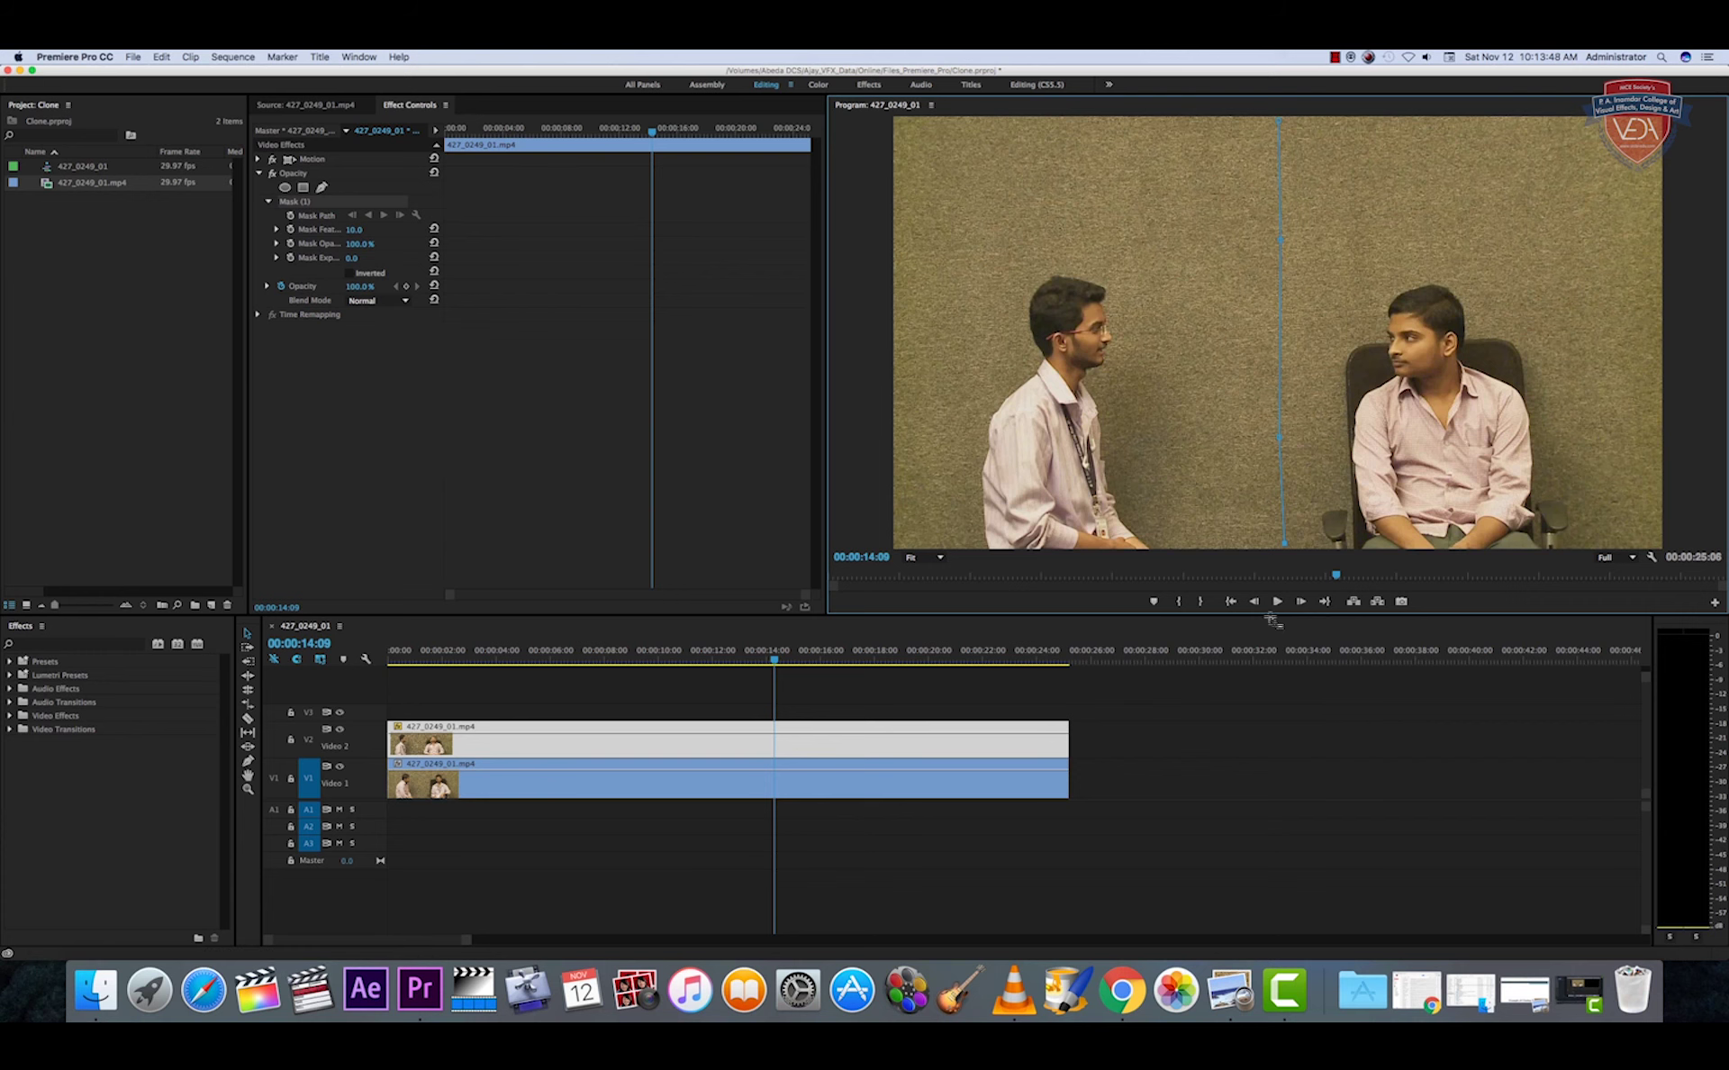
{"action": "left_click_drag", "start_coordinate": [1268, 615], "coordinate": [1268, 759]}
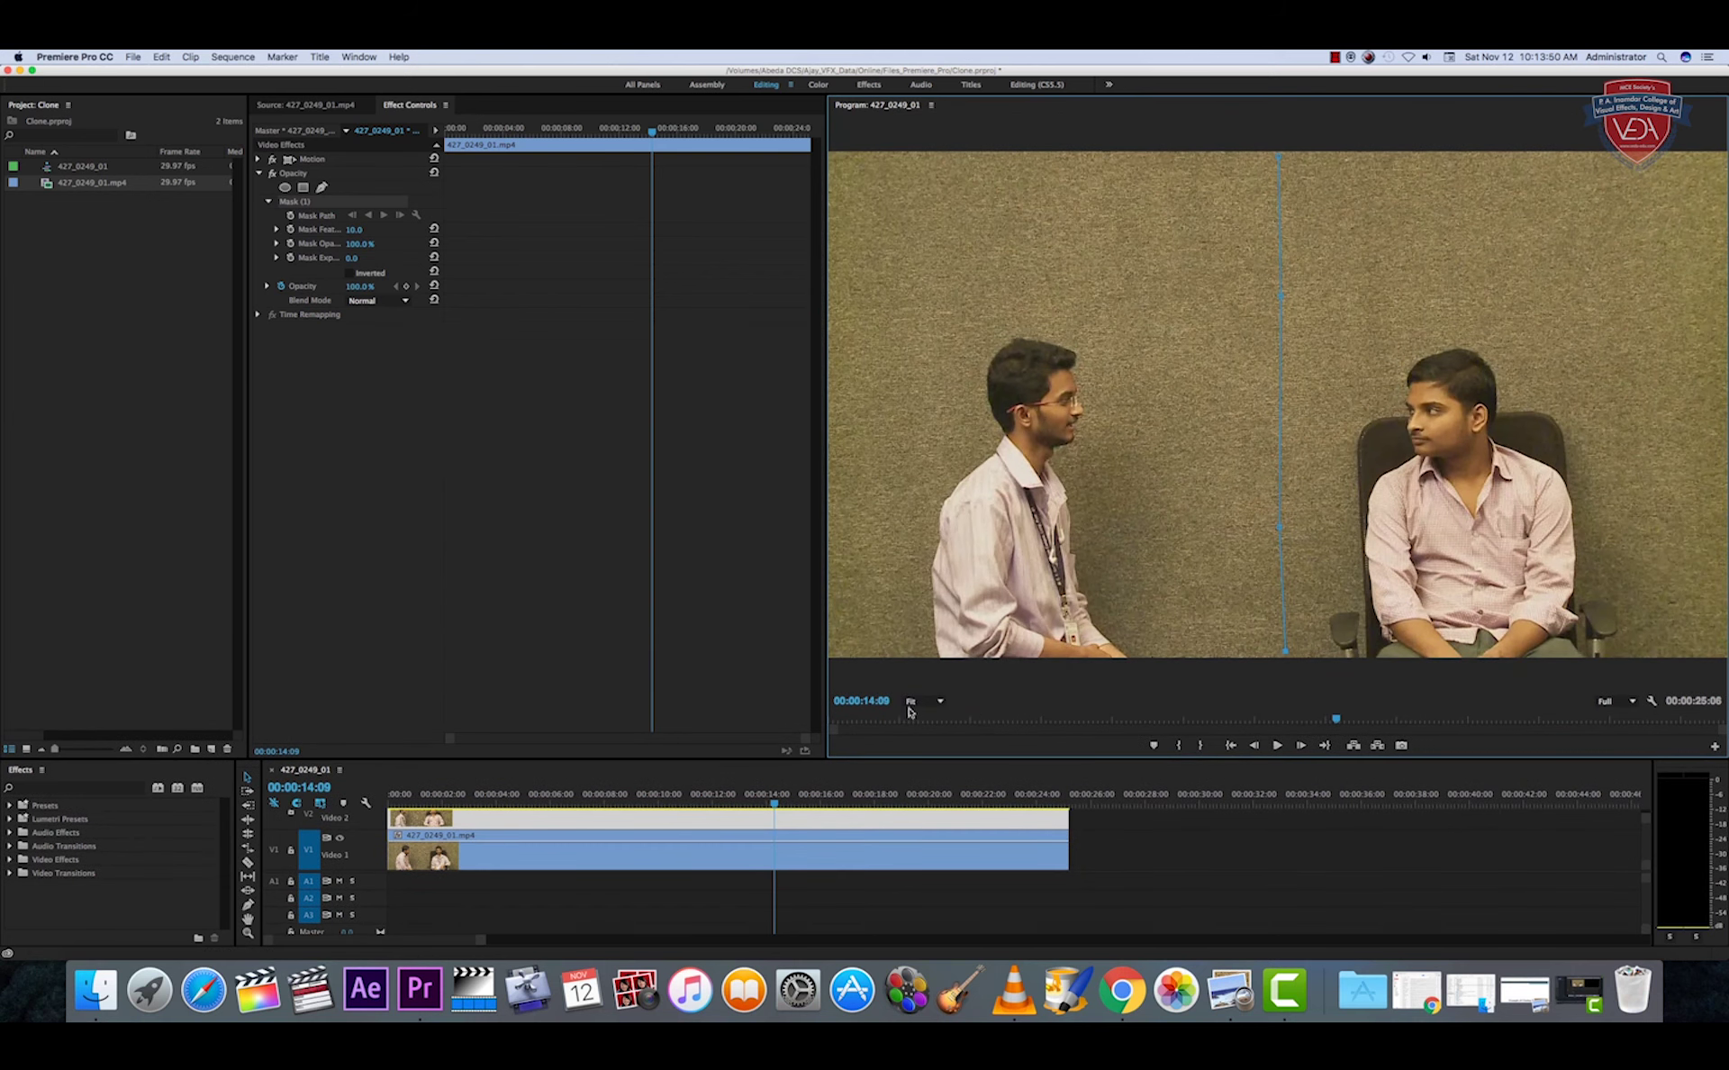
{"action": "left_click", "coordinate": [936, 701]}
{"action": "left_click", "coordinate": [937, 759]}
- Enclose the frame's right half with pen points, close on the centre line, and feather to 96.6
{"action": "left_click", "coordinate": [1283, 619]}
{"action": "left_click", "coordinate": [1394, 636]}
{"action": "left_click", "coordinate": [1583, 637]}
{"action": "left_click", "coordinate": [1657, 564]}
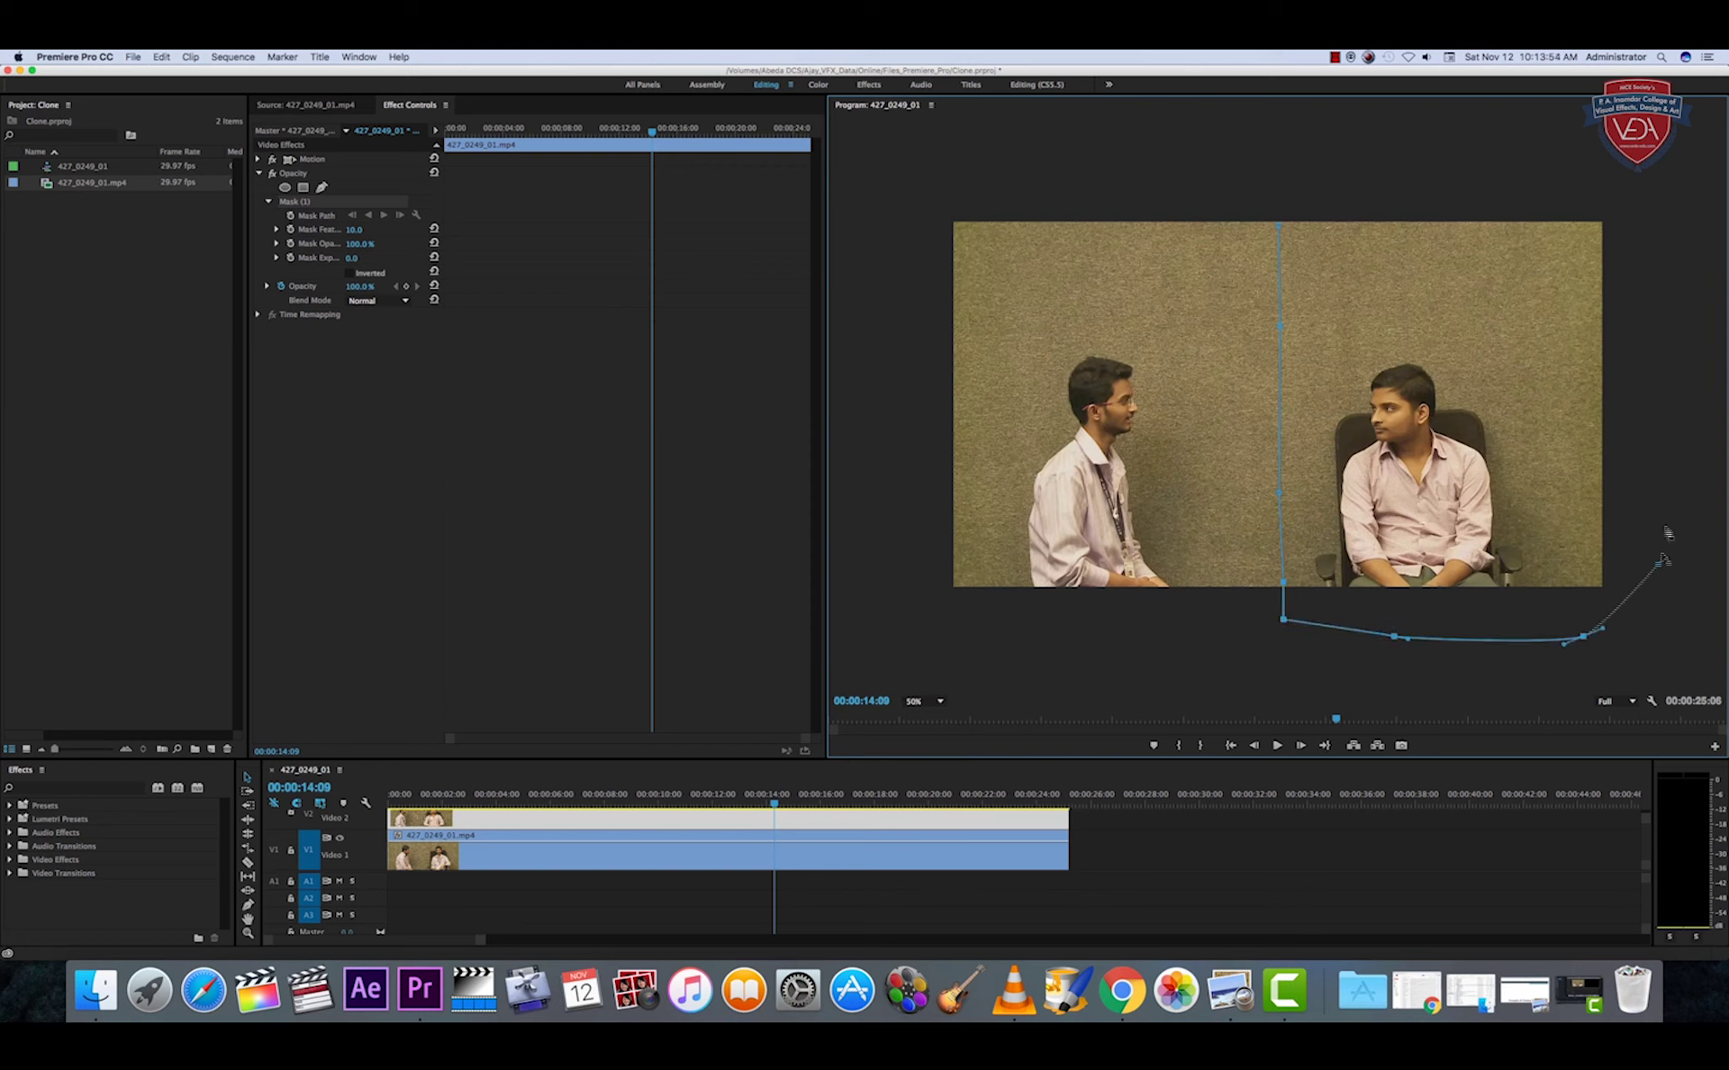
{"action": "left_click", "coordinate": [1690, 249]}
{"action": "left_click", "coordinate": [1621, 158]}
{"action": "left_click", "coordinate": [1409, 146]}
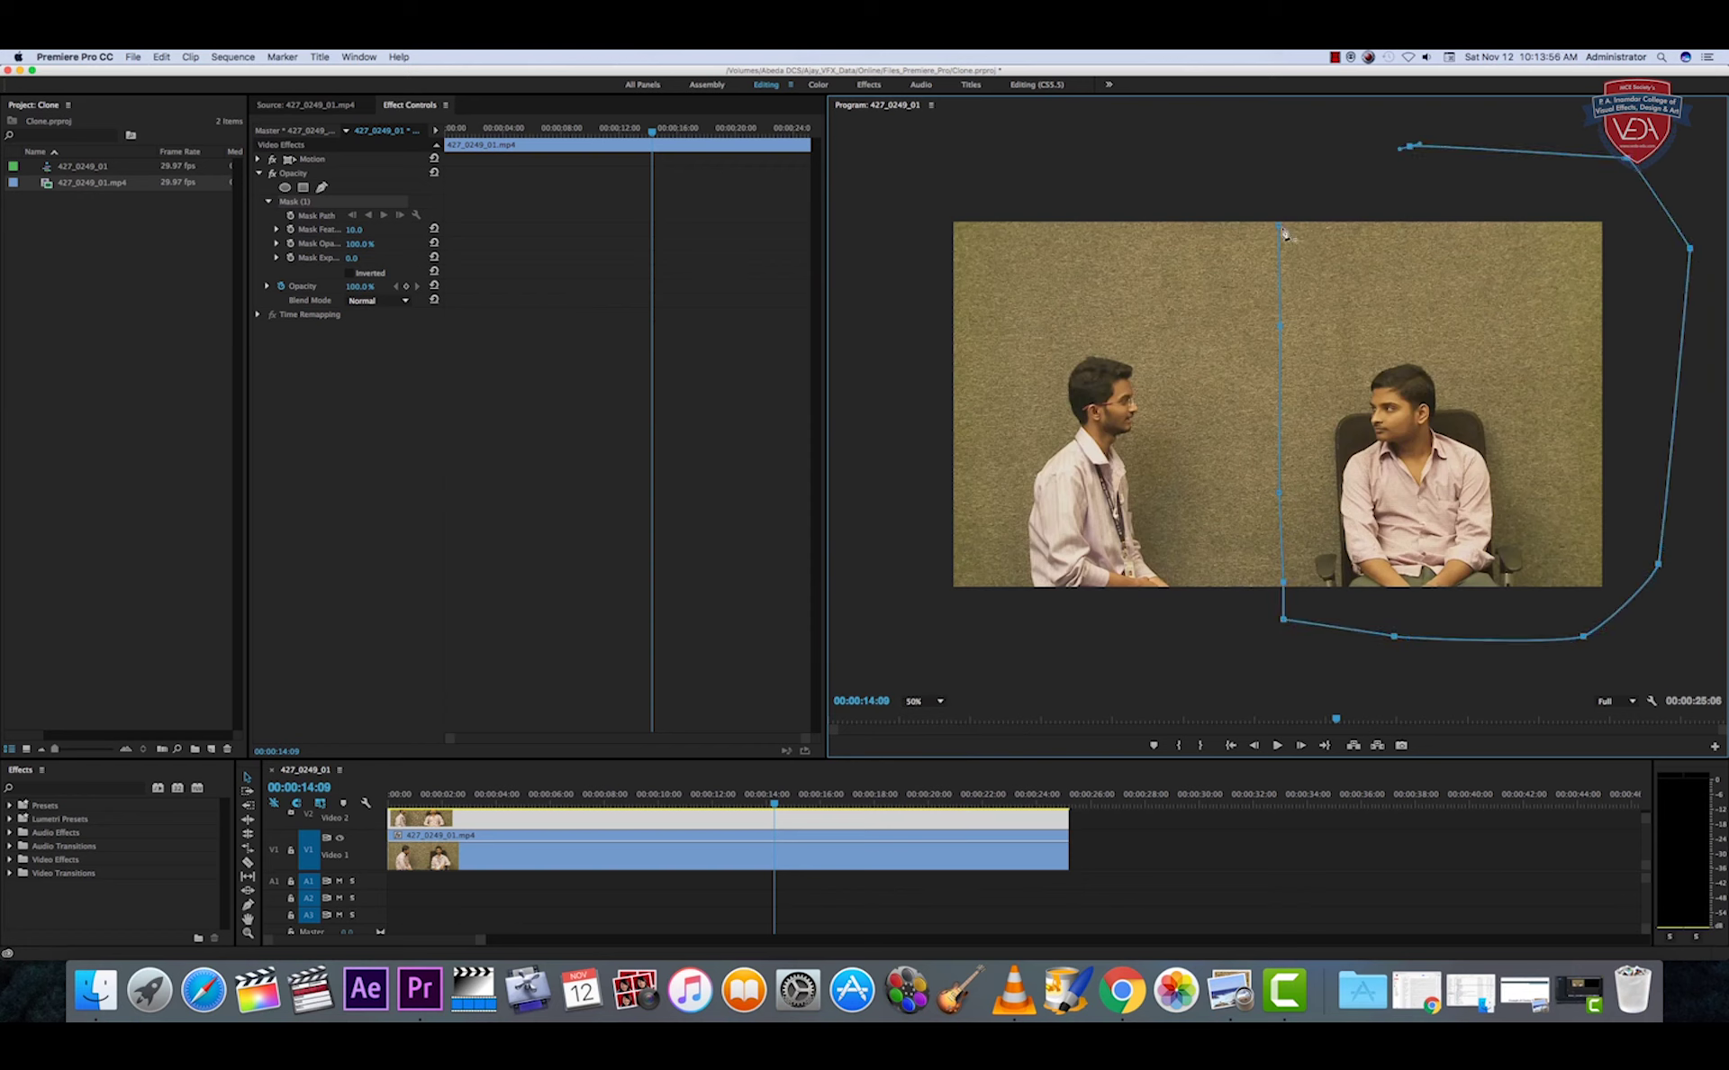
{"action": "left_click", "coordinate": [1280, 226]}
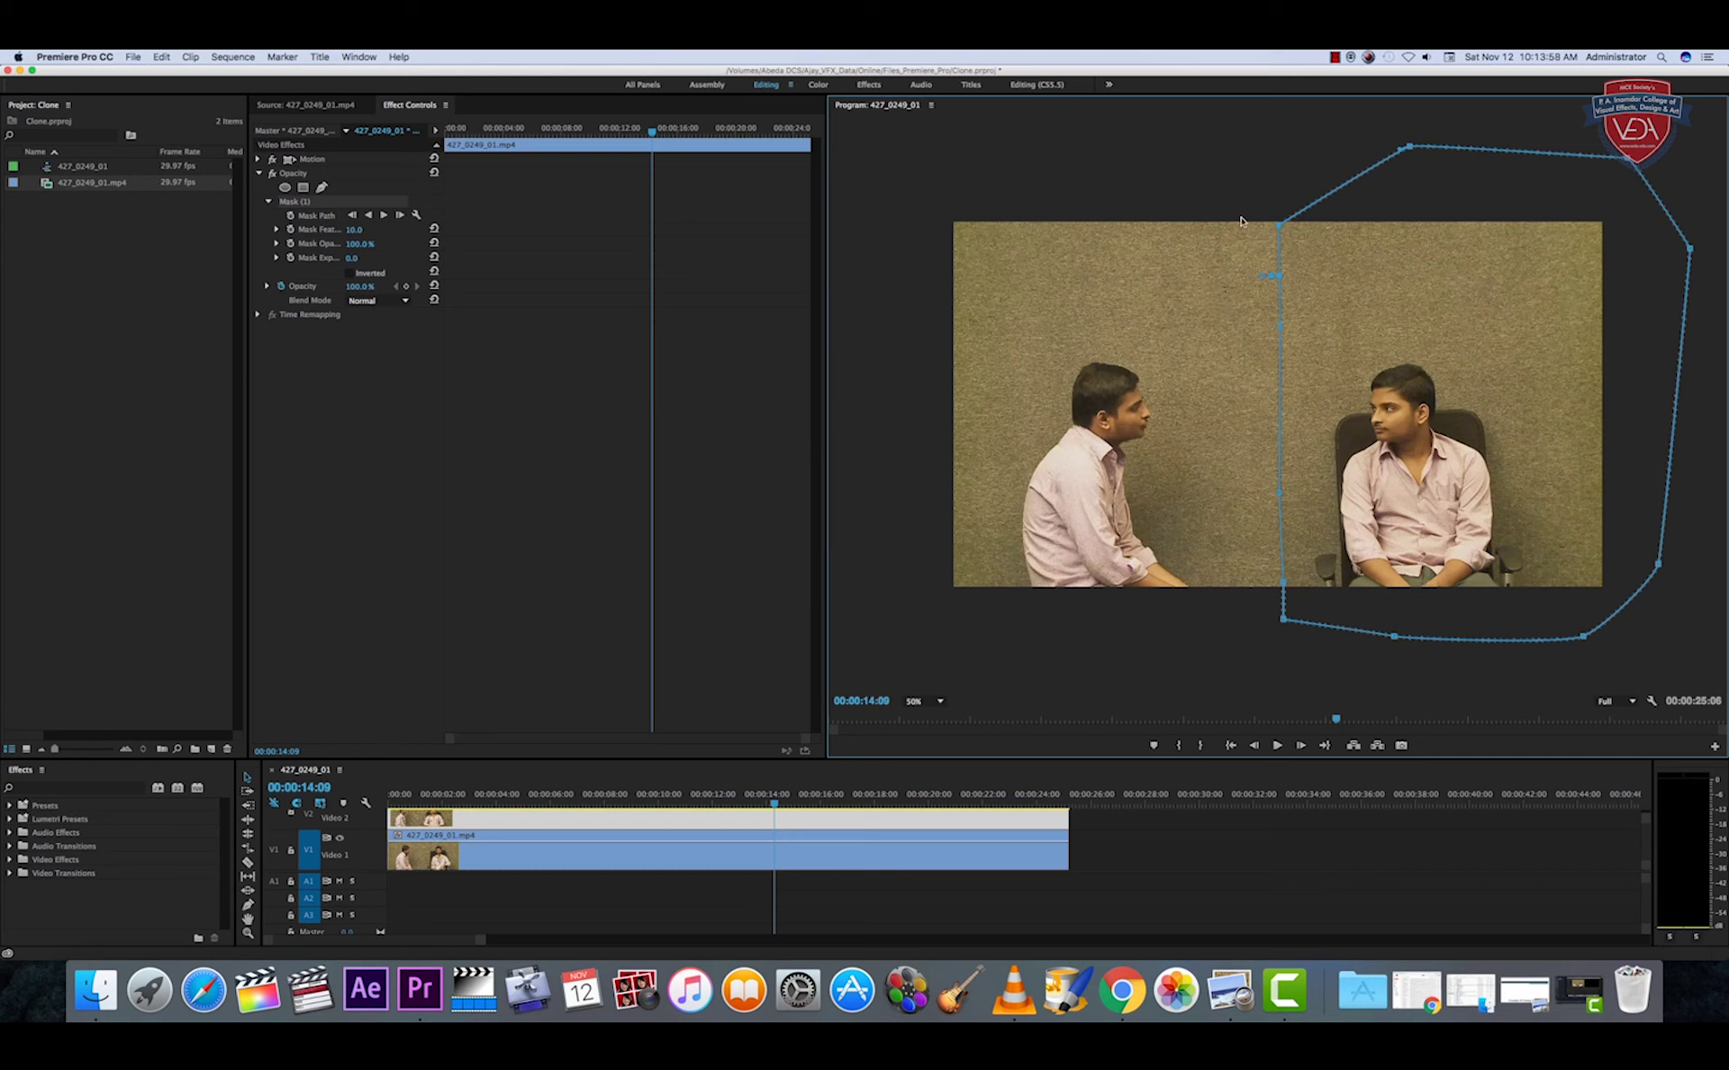
{"action": "left_click_drag", "start_coordinate": [1279, 226], "coordinate": [1275, 170]}
{"action": "left_click_drag", "start_coordinate": [1262, 251], "coordinate": [1246, 249]}
- Enlarge the timeline and return the playhead to the sequence start
{"action": "left_click_drag", "start_coordinate": [745, 758], "coordinate": [746, 674]}
{"action": "left_click", "coordinate": [303, 420]}
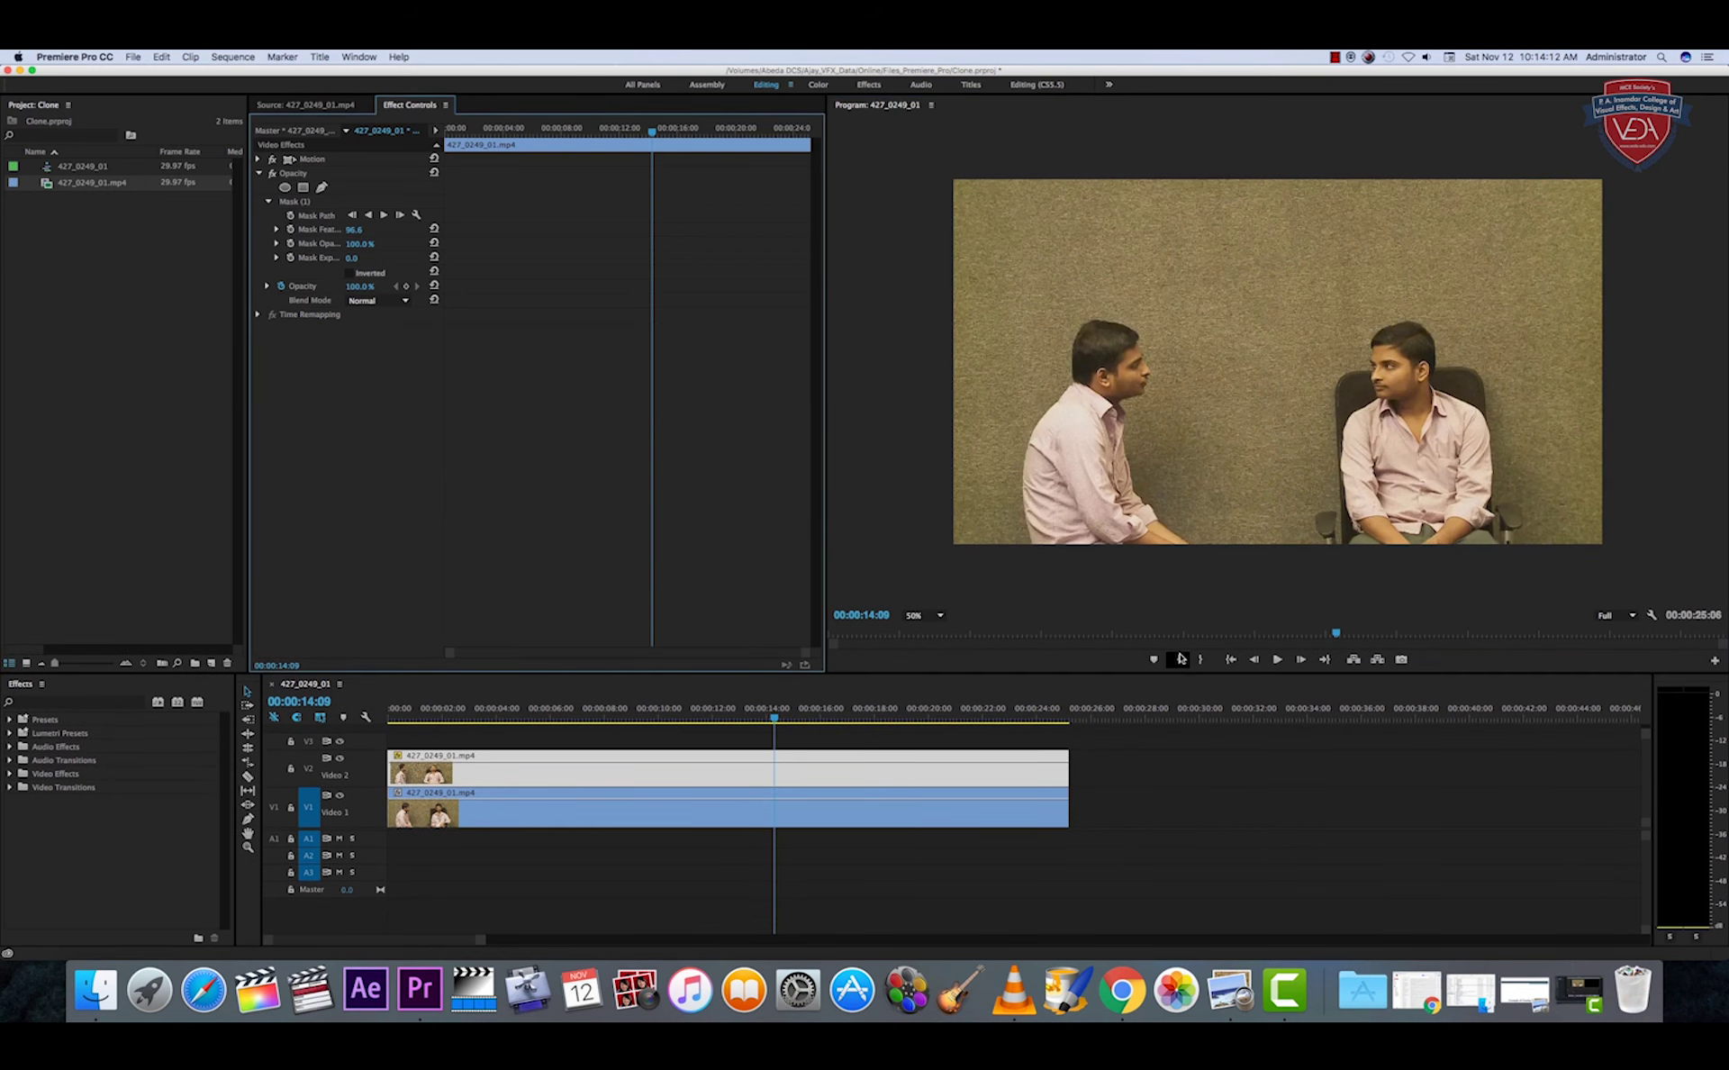
{"action": "left_click_drag", "start_coordinate": [775, 721], "coordinate": [390, 721]}
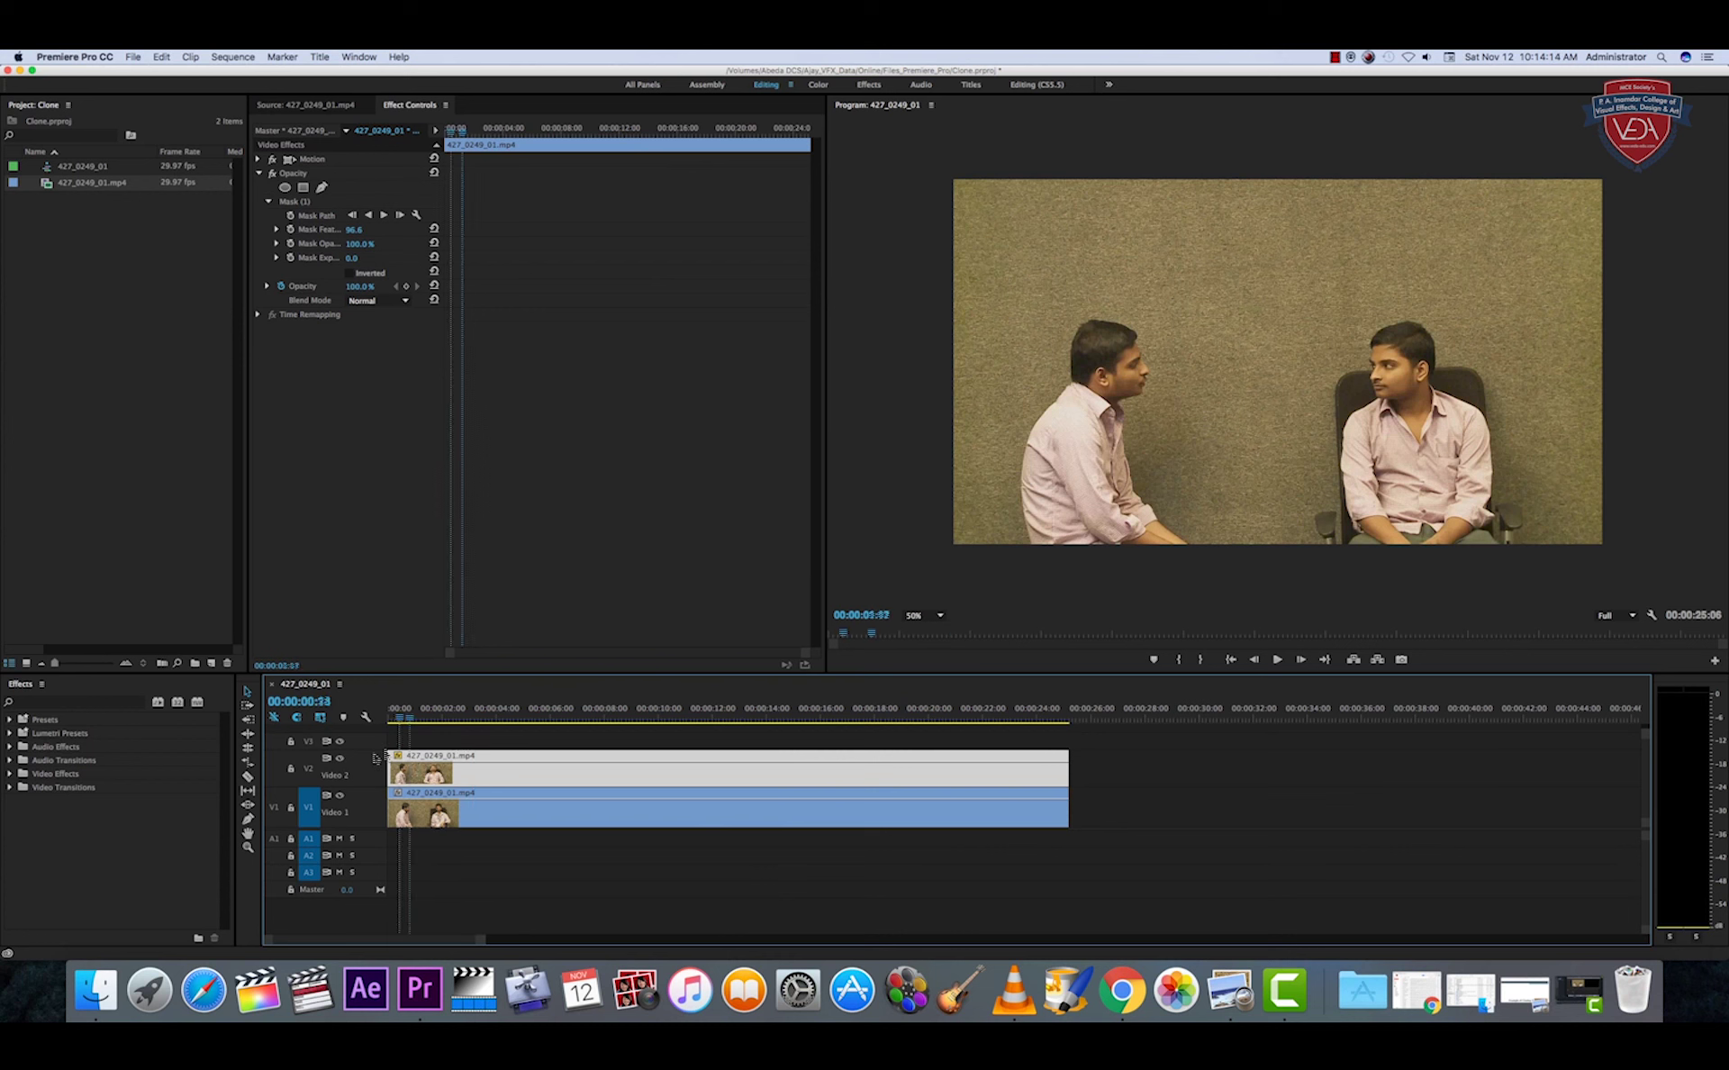
{"action": "key", "text": "space"}
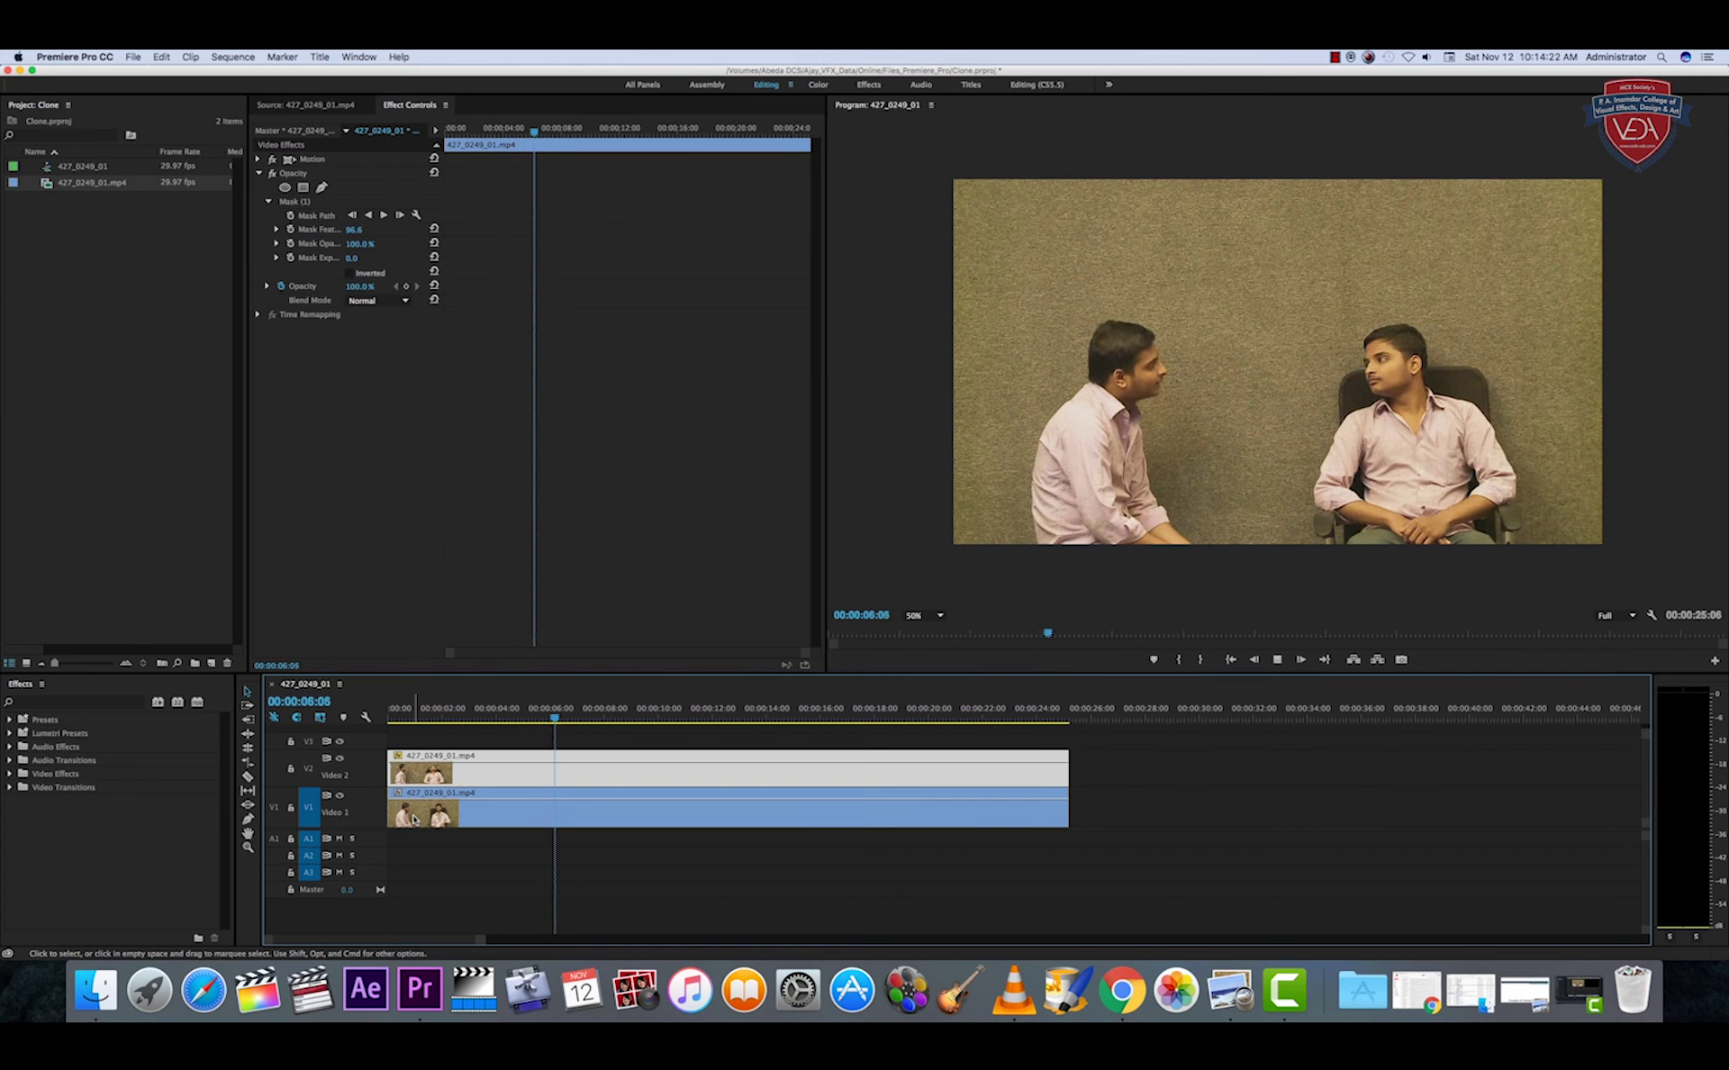
{"action": "key", "text": "space"}
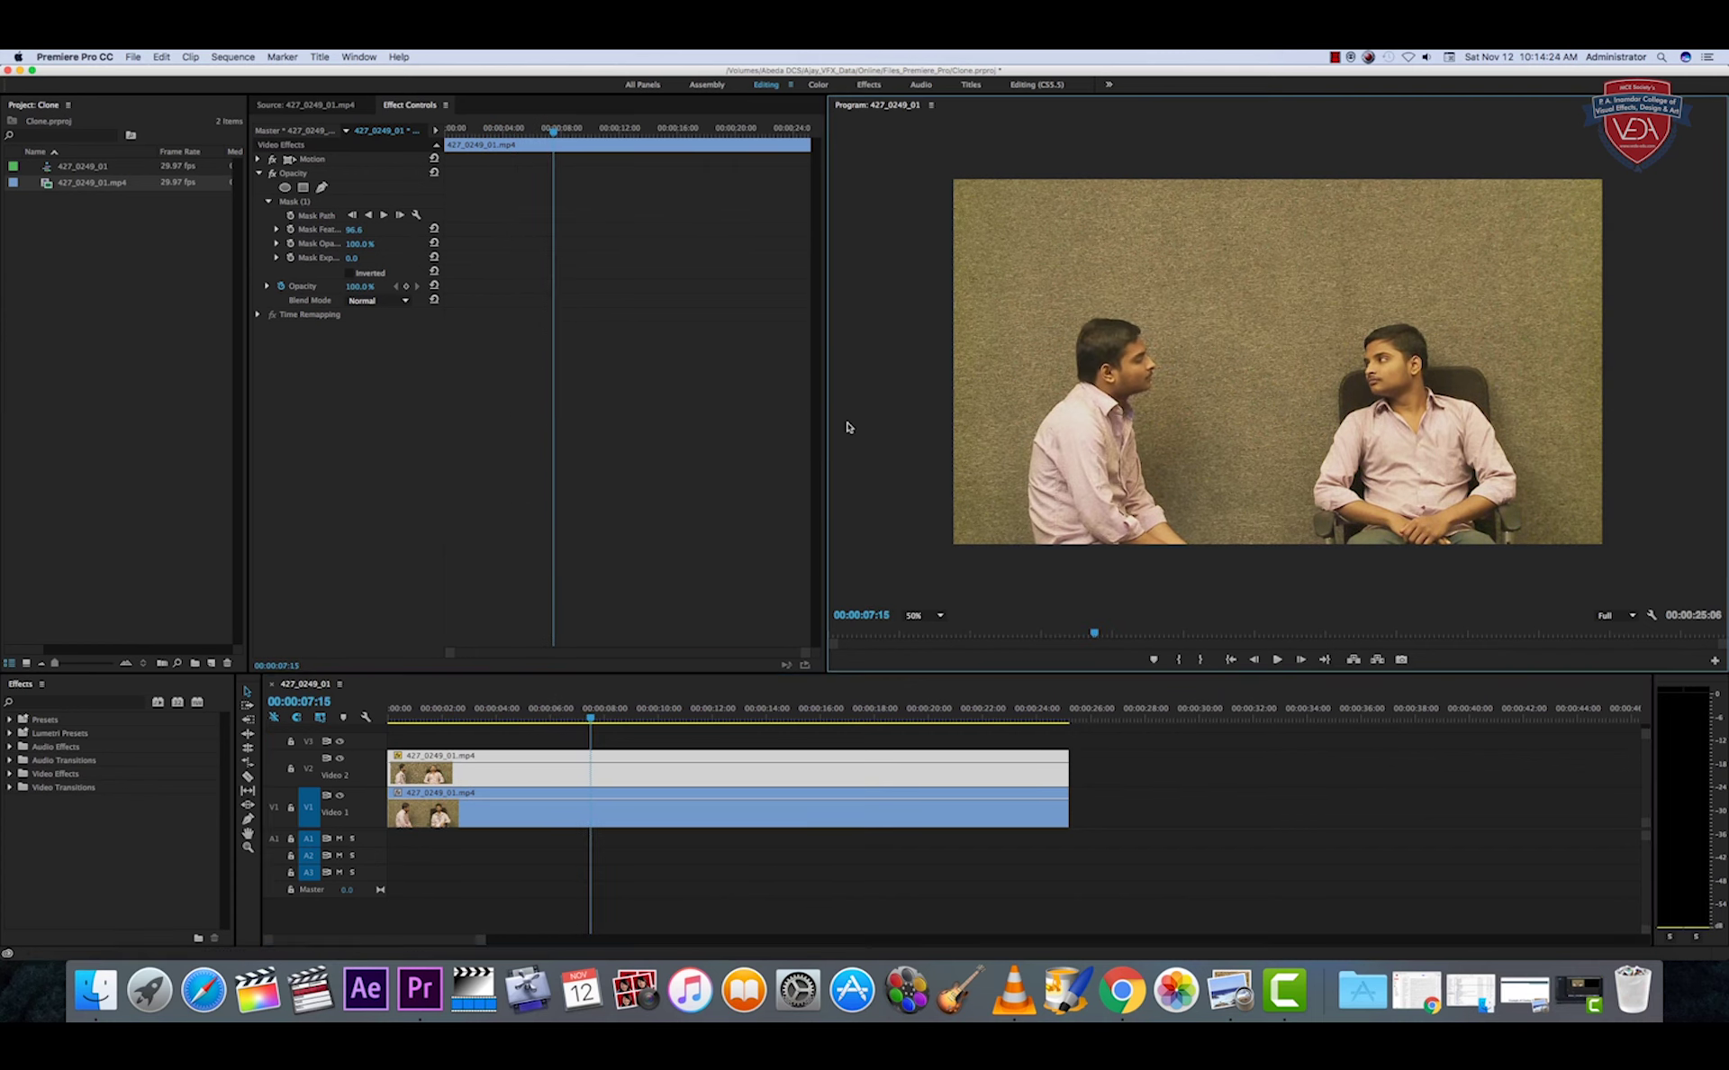
{"action": "key", "text": "grave"}
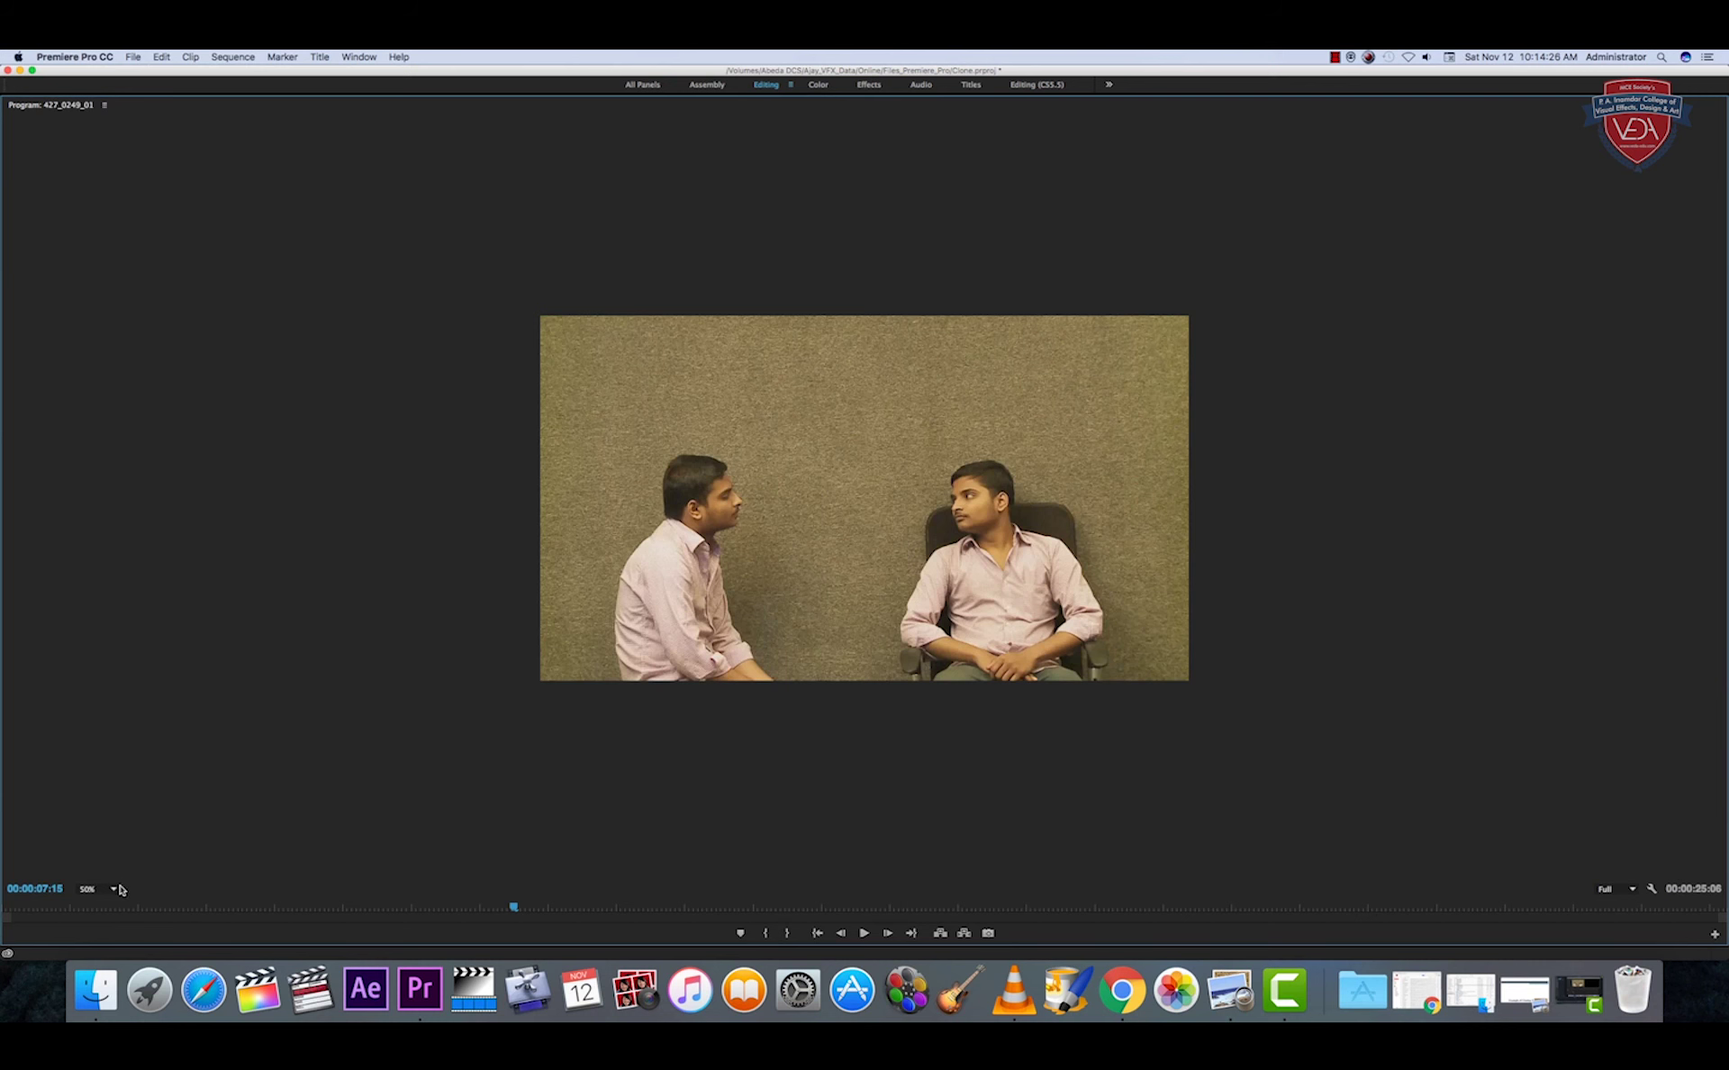
{"action": "left_click", "coordinate": [114, 889]}
{"action": "left_click", "coordinate": [97, 836]}
{"action": "key", "text": "space"}
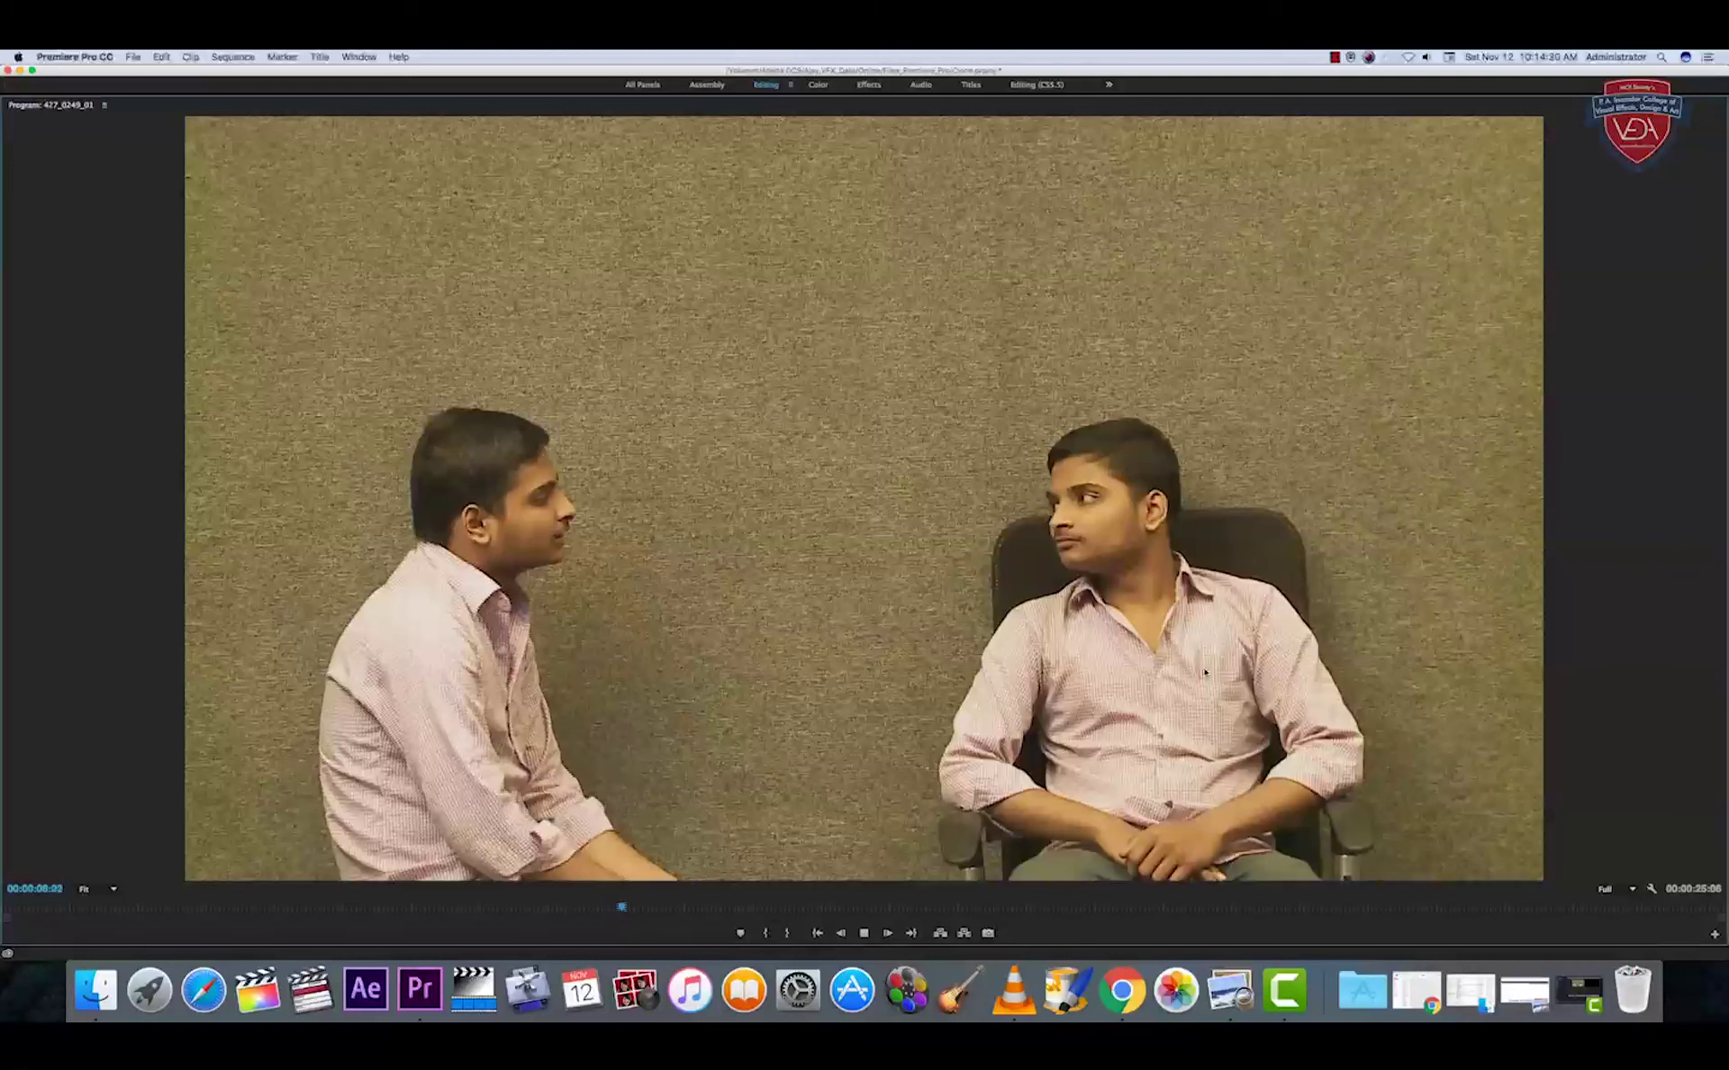
{"action": "key", "text": "space"}
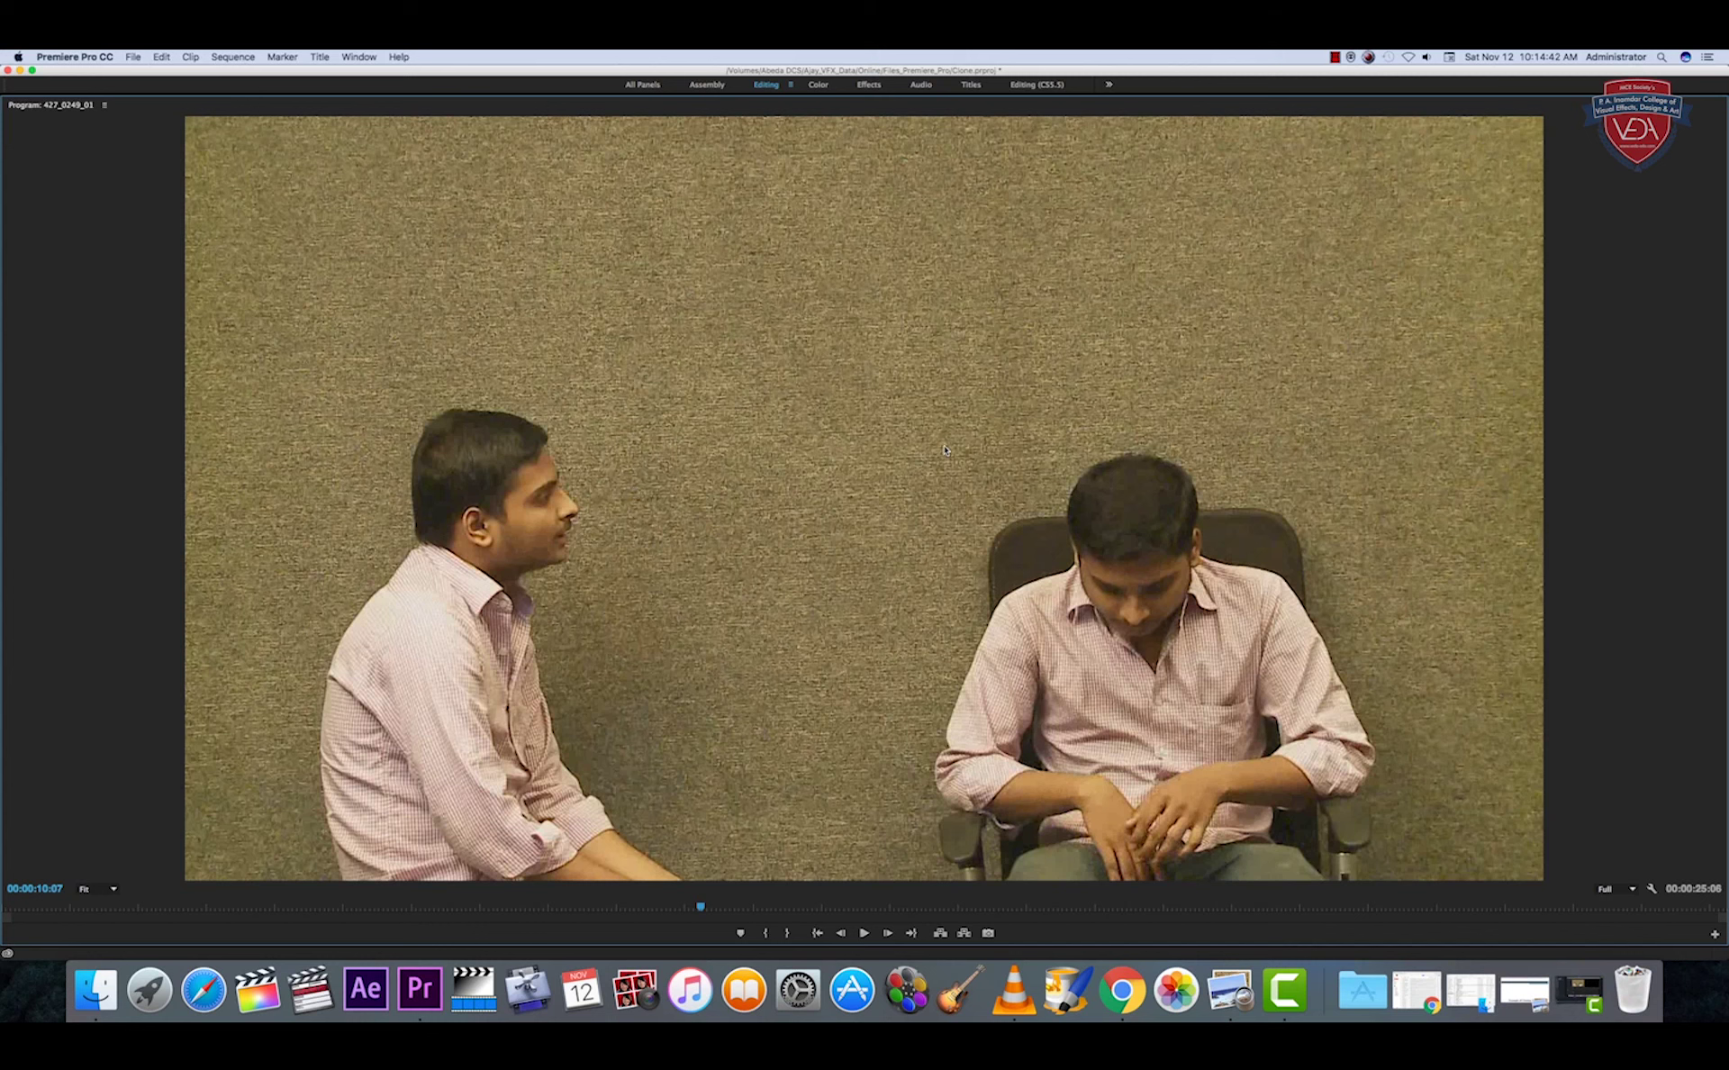
{"action": "left_click_drag", "start_coordinate": [711, 907], "coordinate": [1433, 919]}
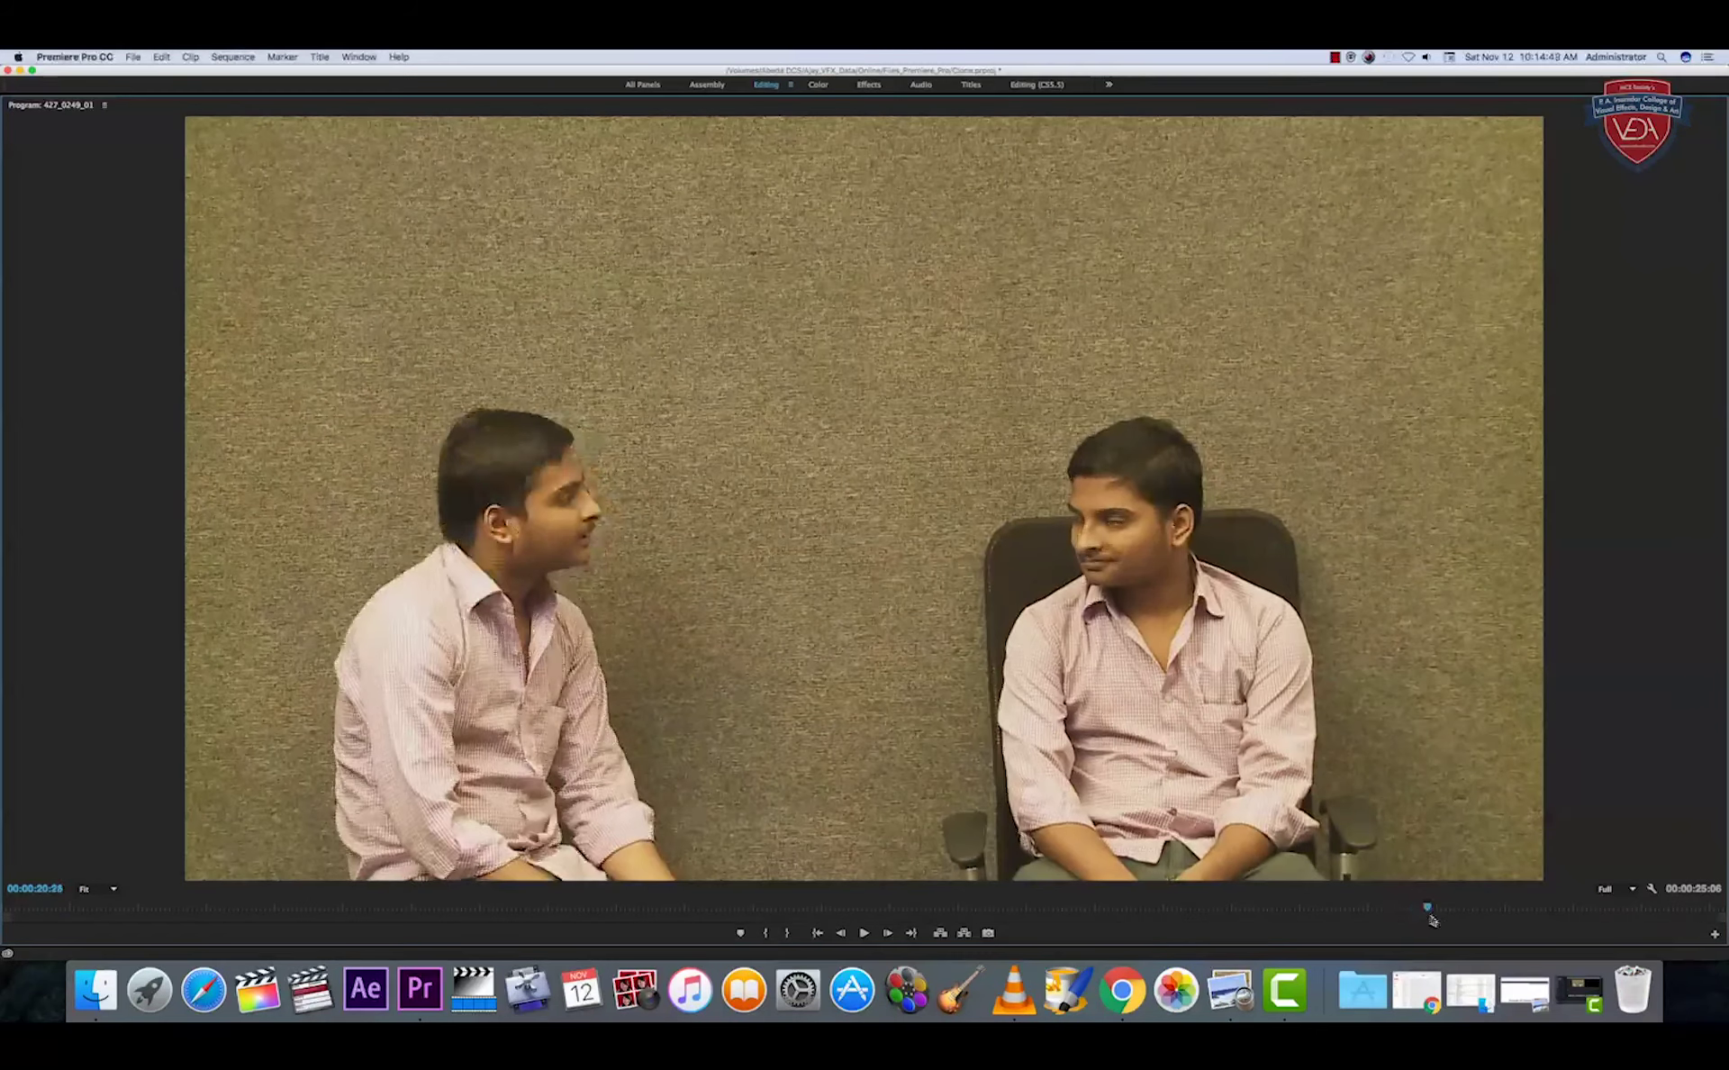
{"action": "left_click_drag", "start_coordinate": [1433, 919], "coordinate": [418, 907]}
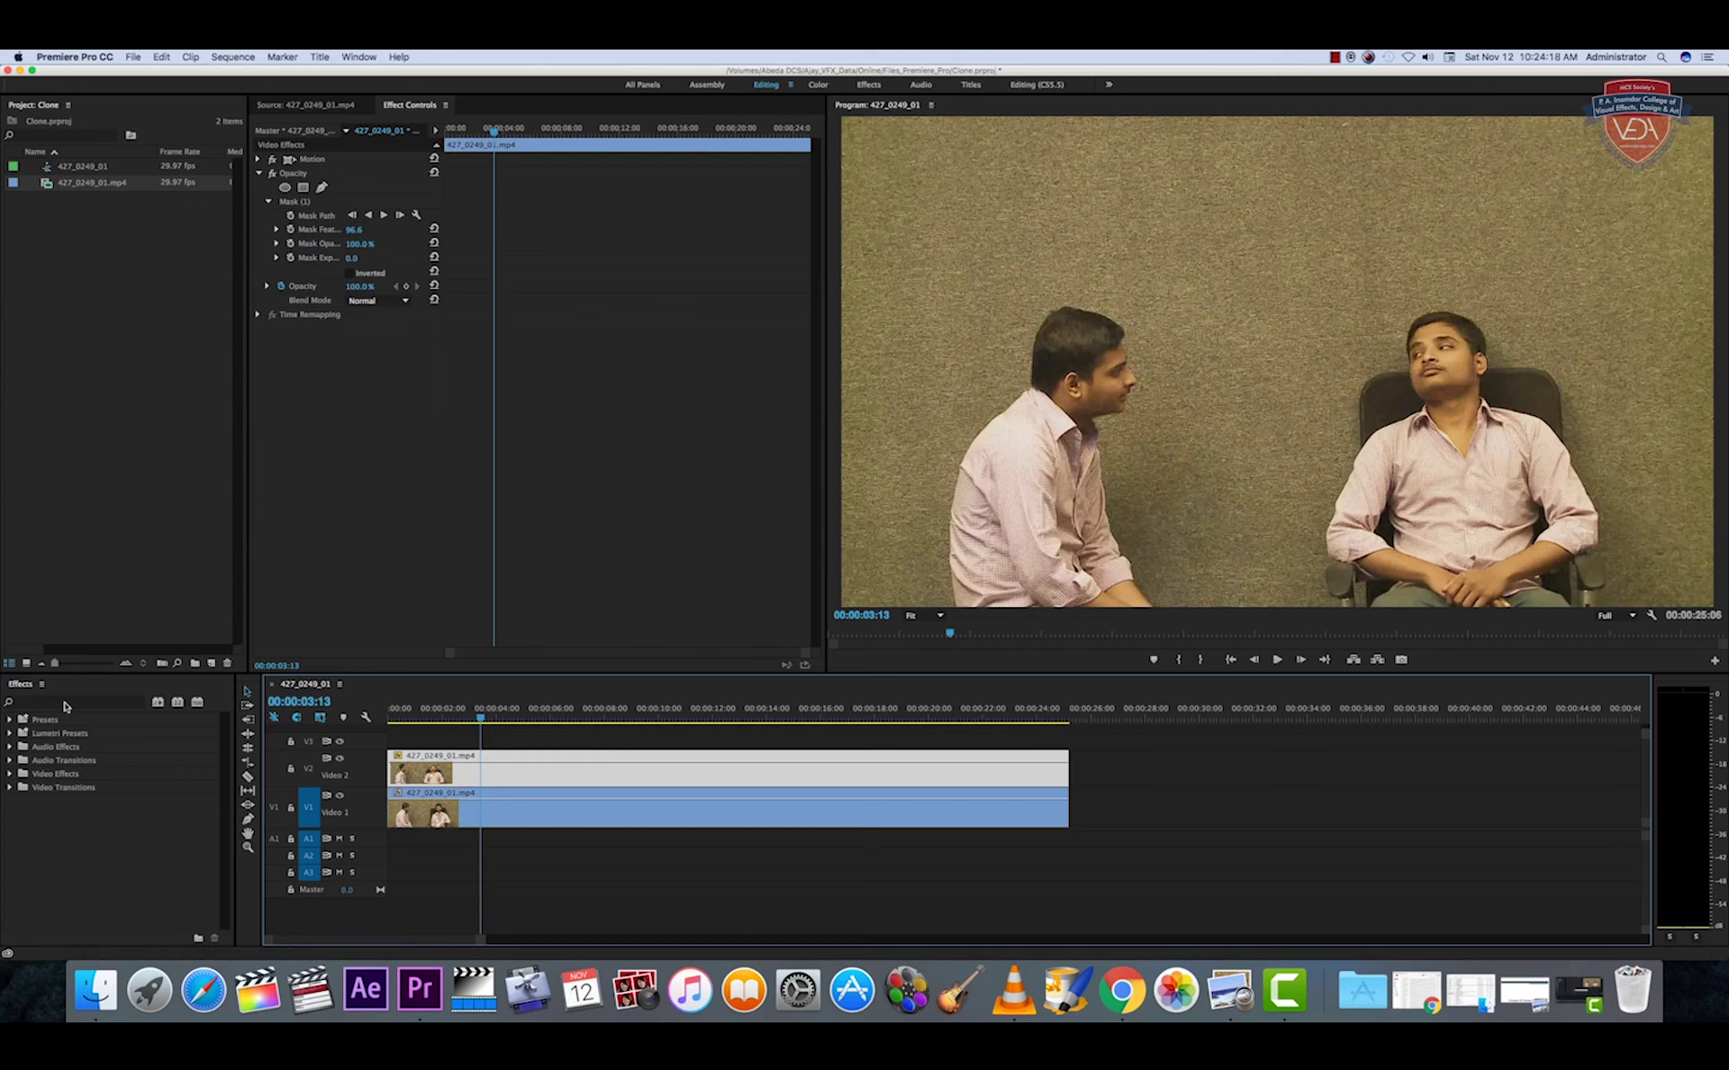
- Delete Mask (1) from the Video 2 clip's Opacity effect
{"action": "left_click", "coordinate": [65, 707]}
{"action": "left_click", "coordinate": [571, 869]}
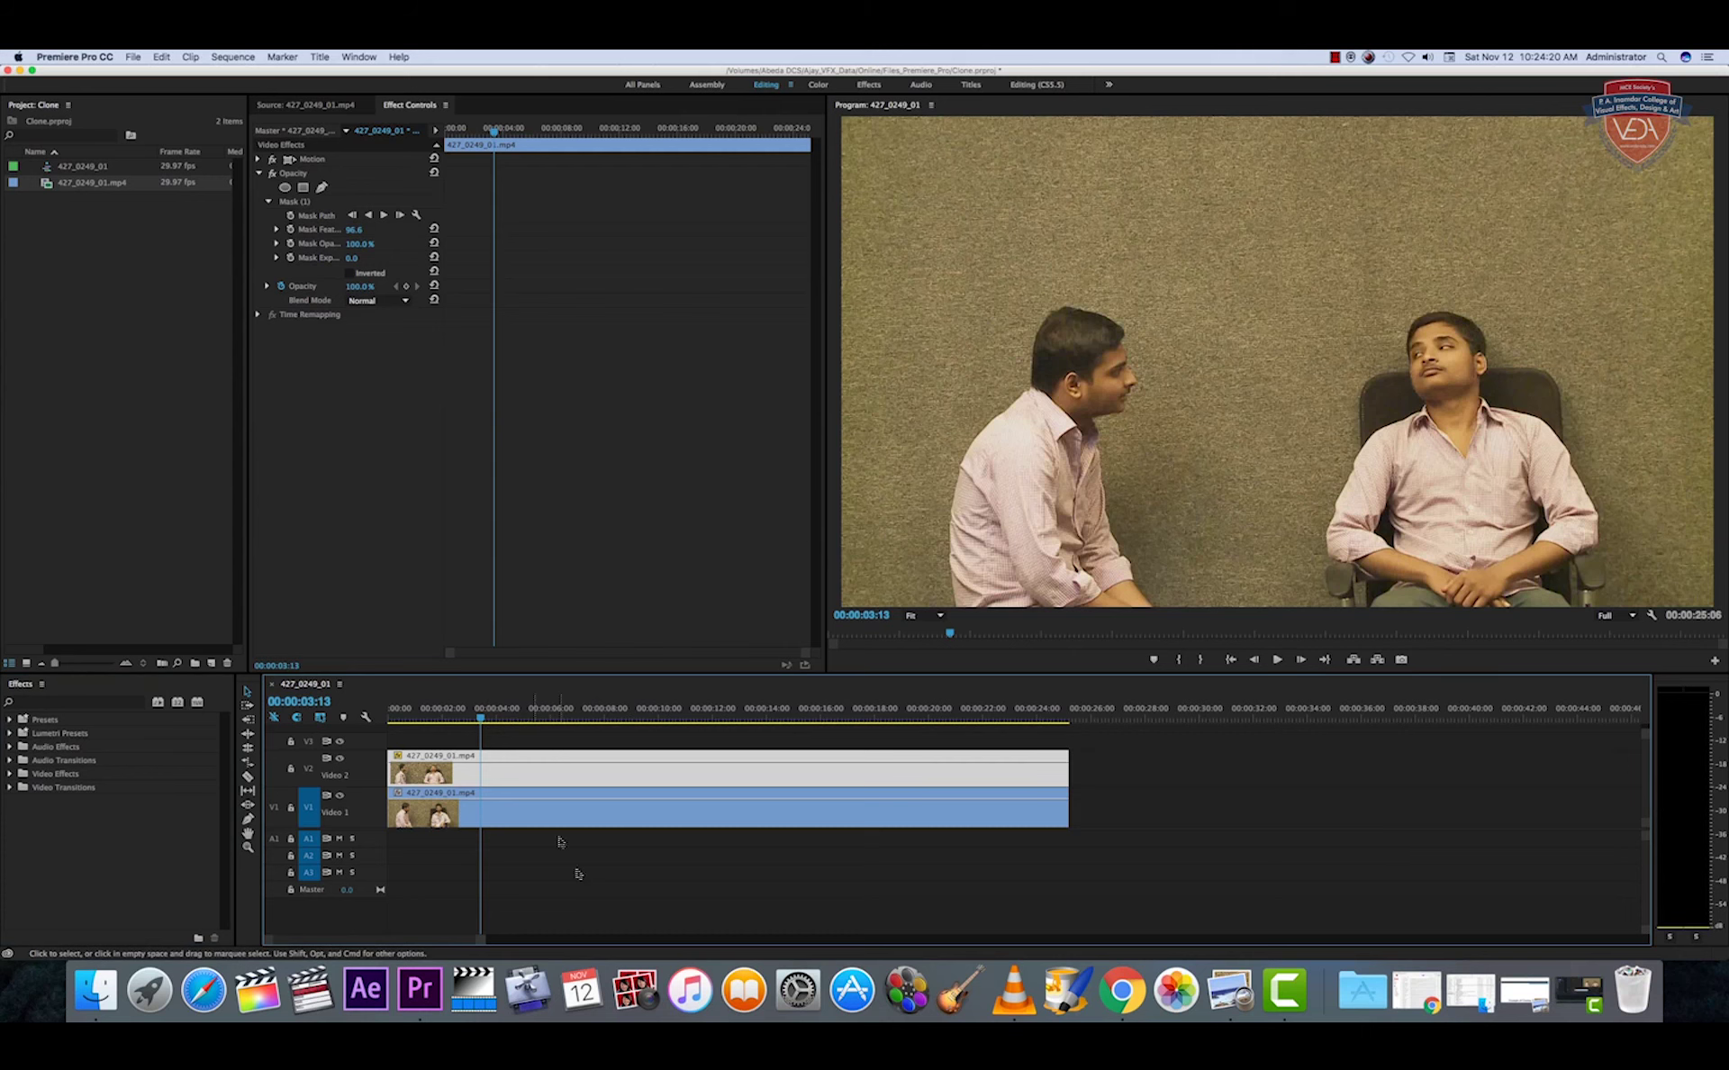
{"action": "left_click", "coordinate": [293, 200]}
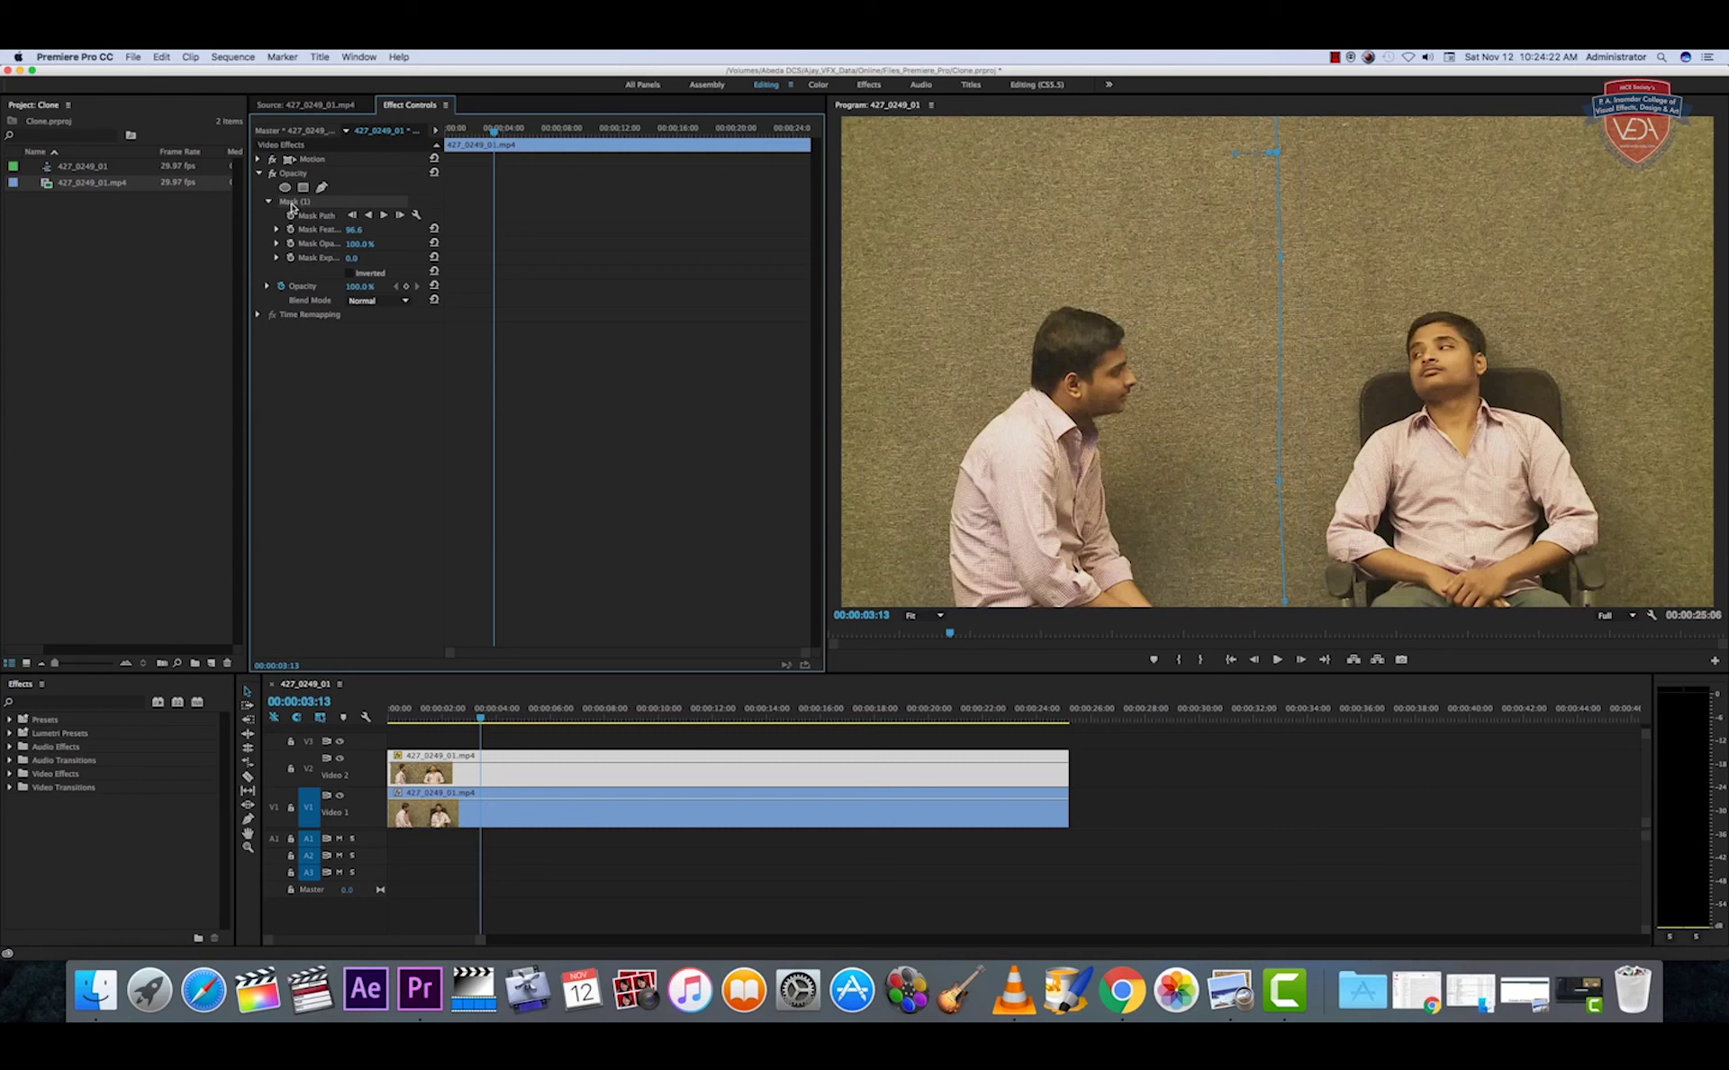
{"action": "key", "text": "Delete"}
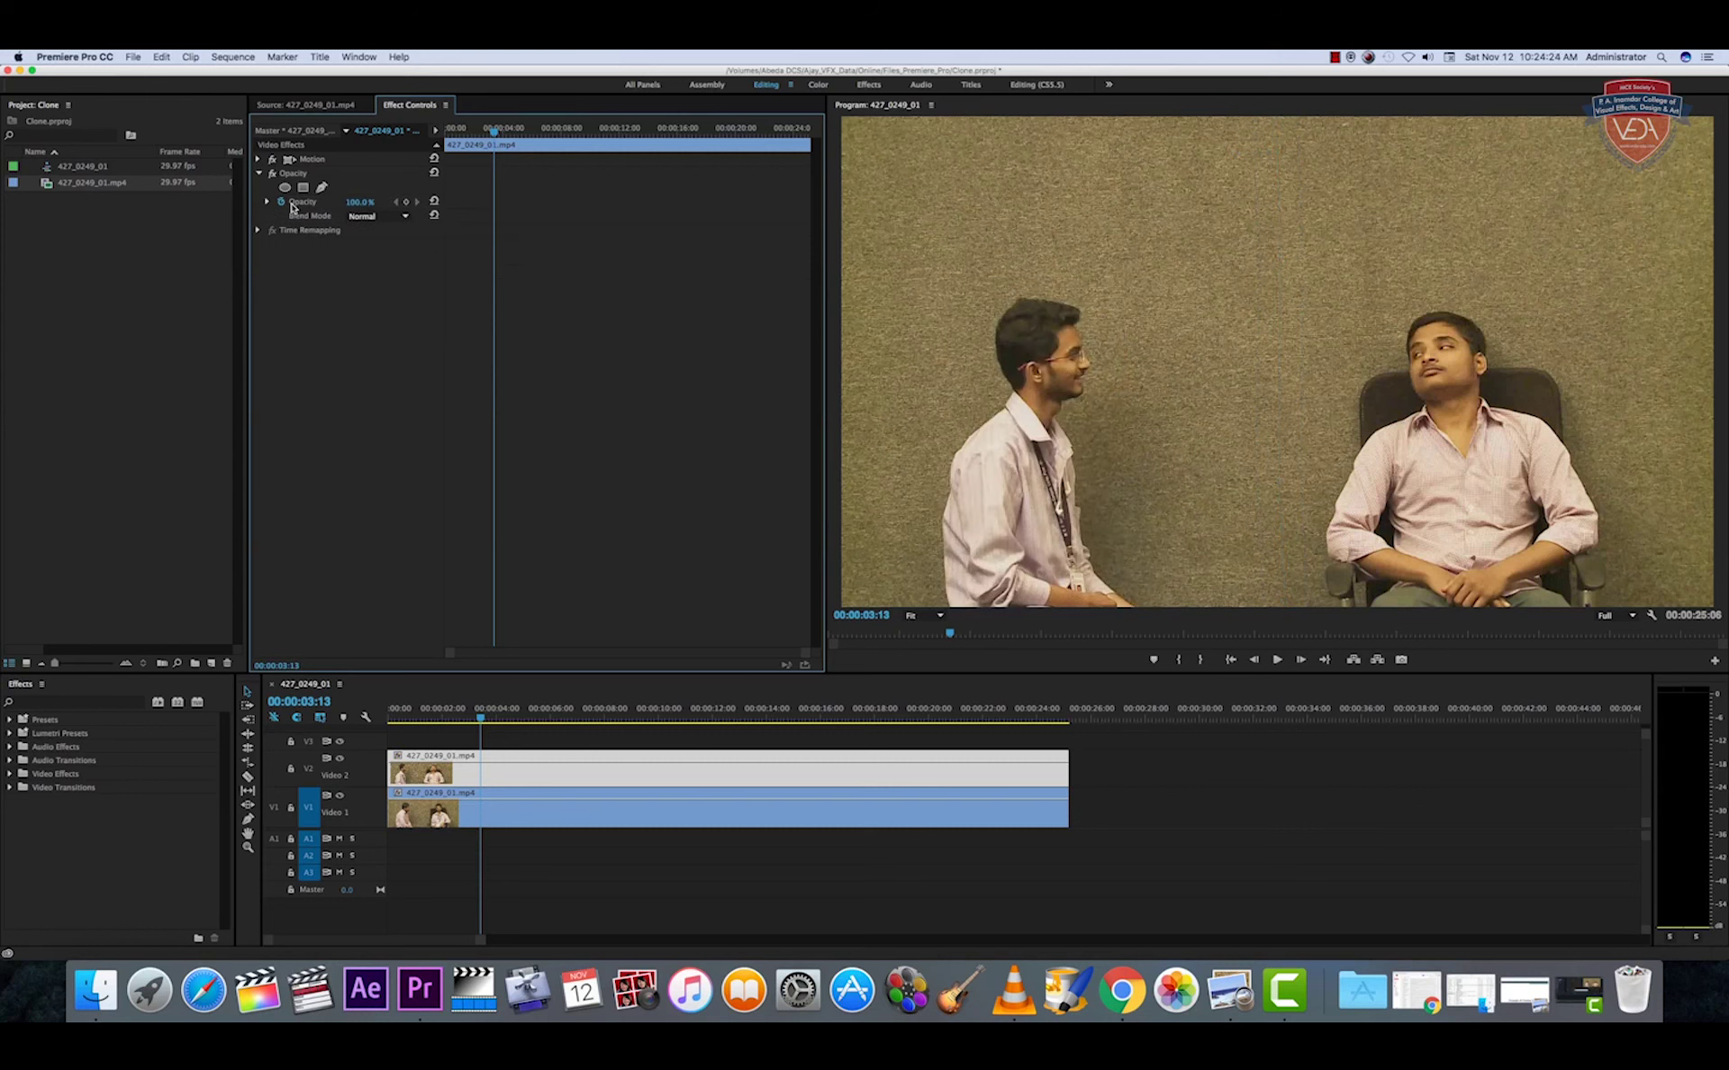
{"action": "key", "text": "super+z"}
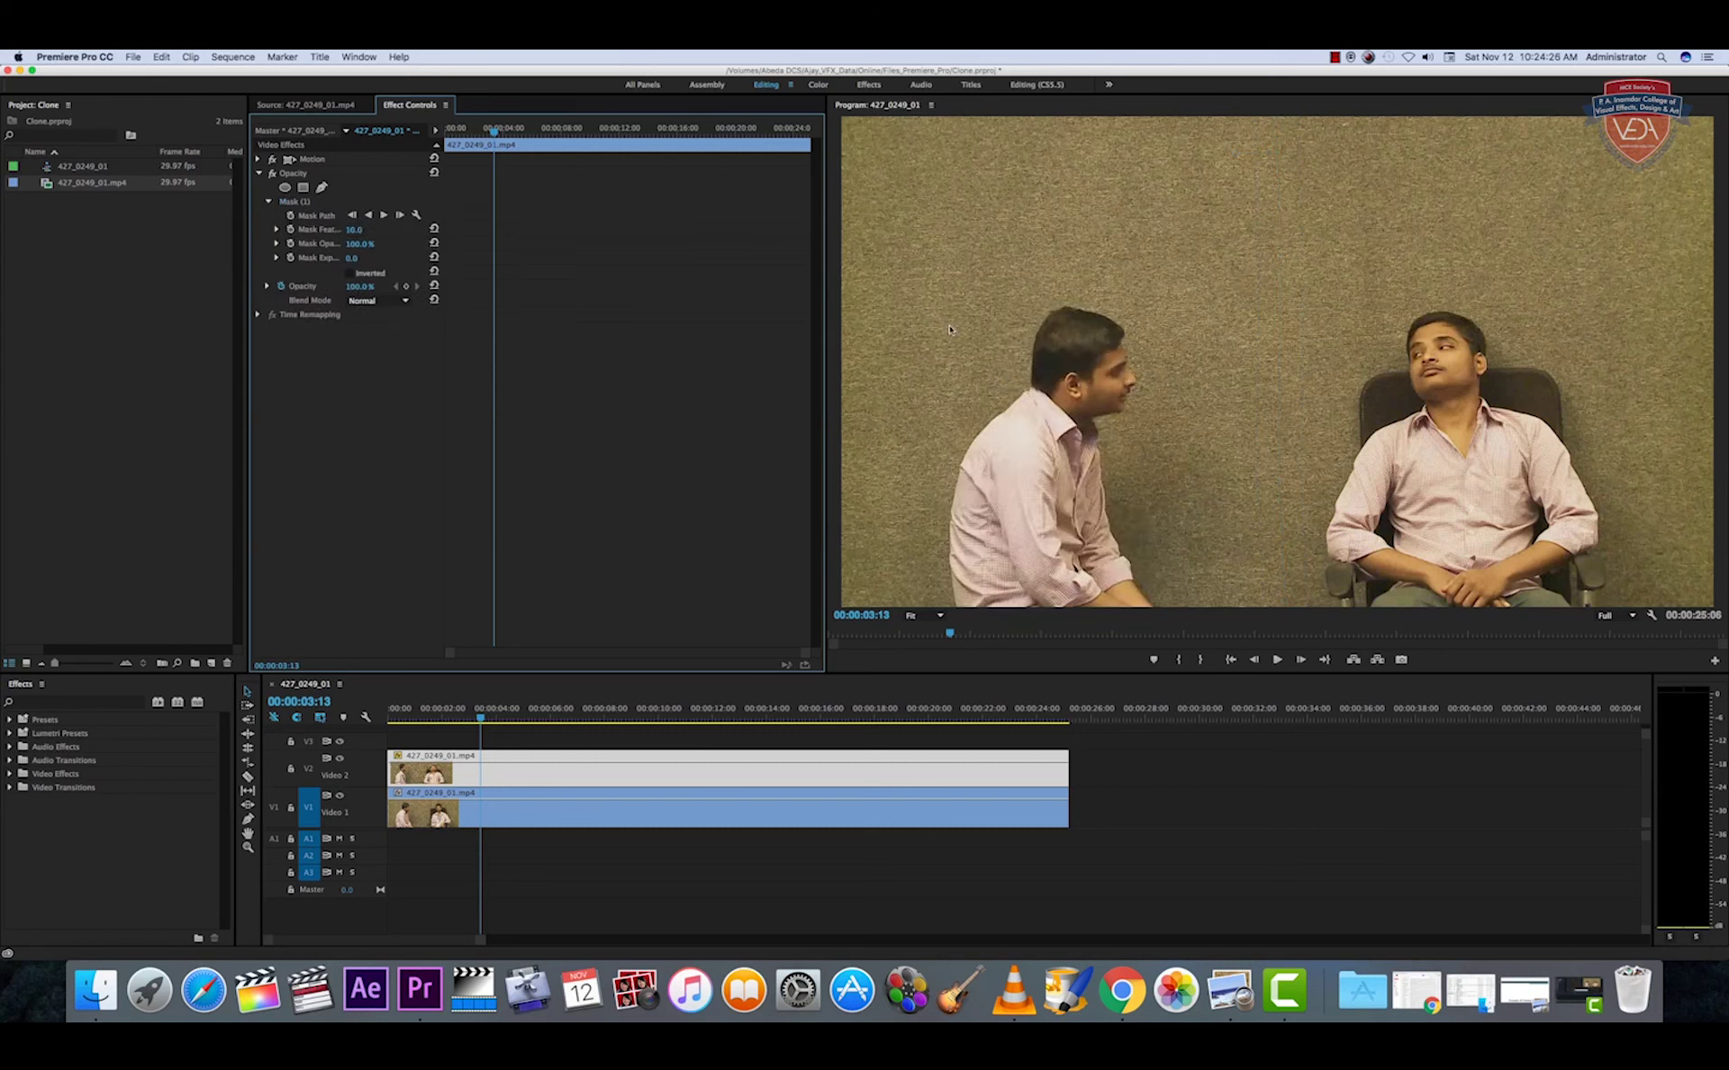
{"action": "left_click", "coordinate": [299, 202]}
{"action": "key", "text": "Delete"}
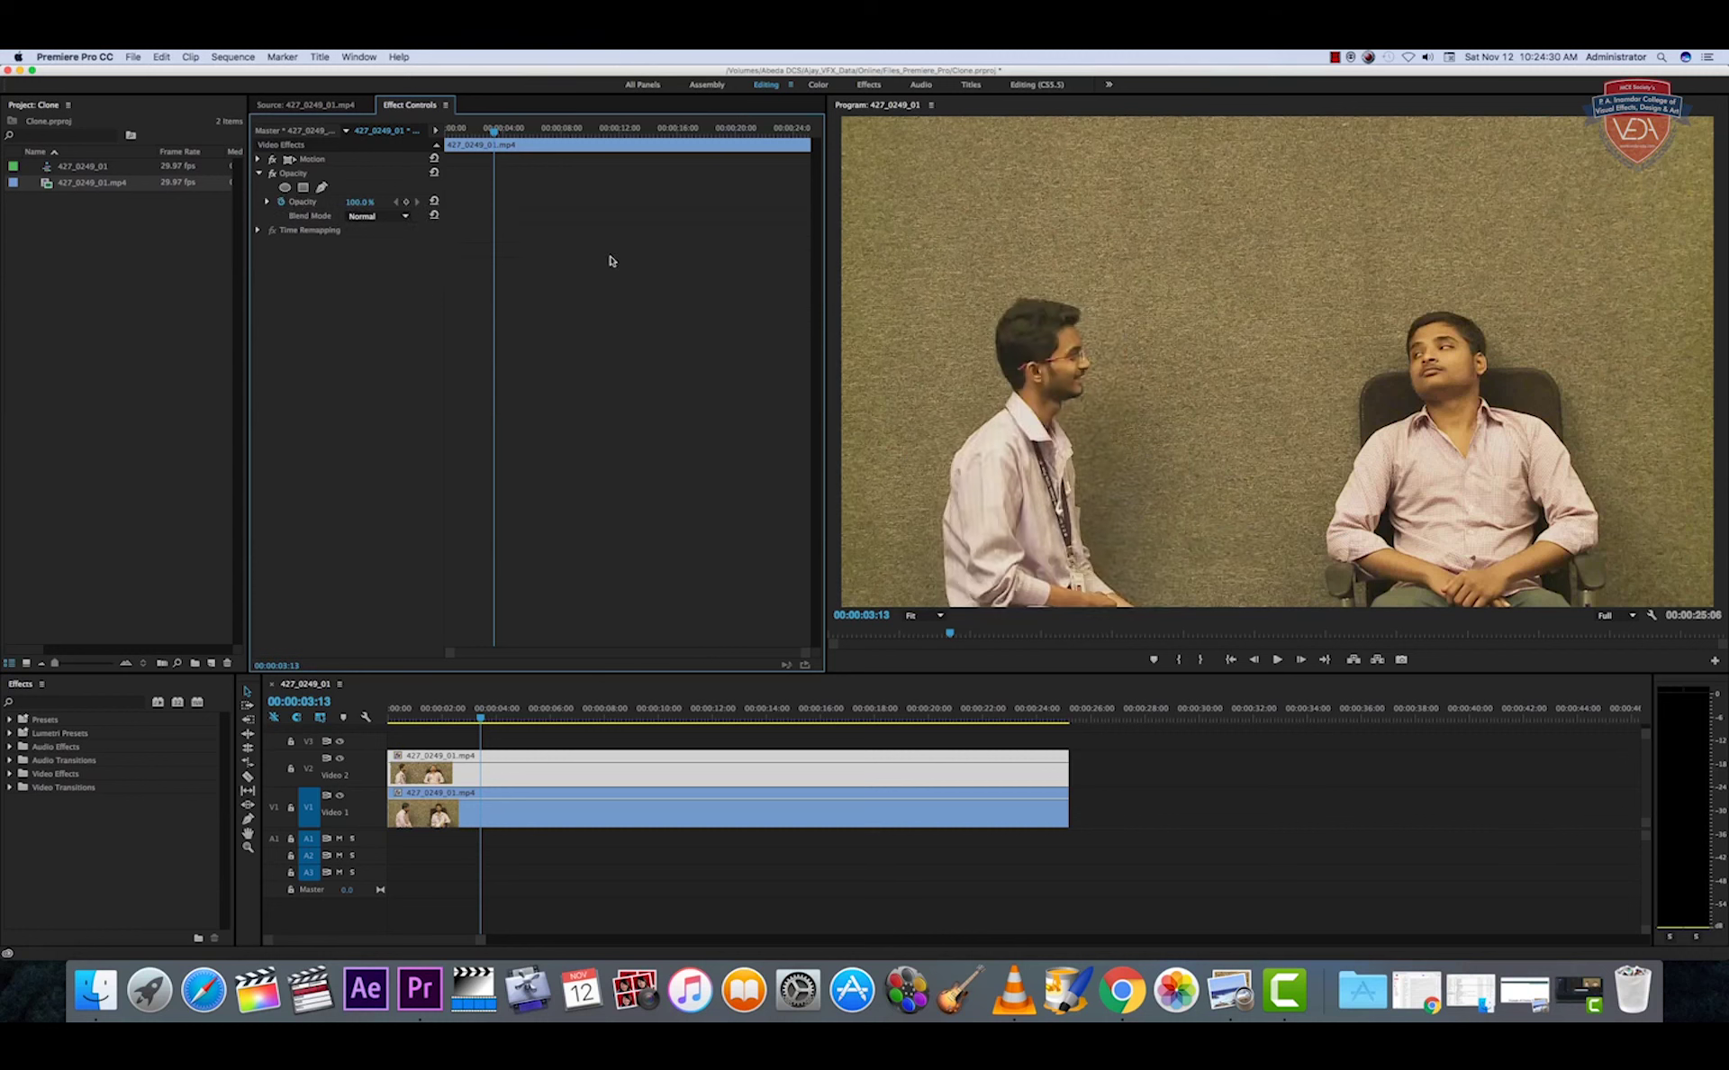
{"action": "left_click", "coordinate": [20, 686]}
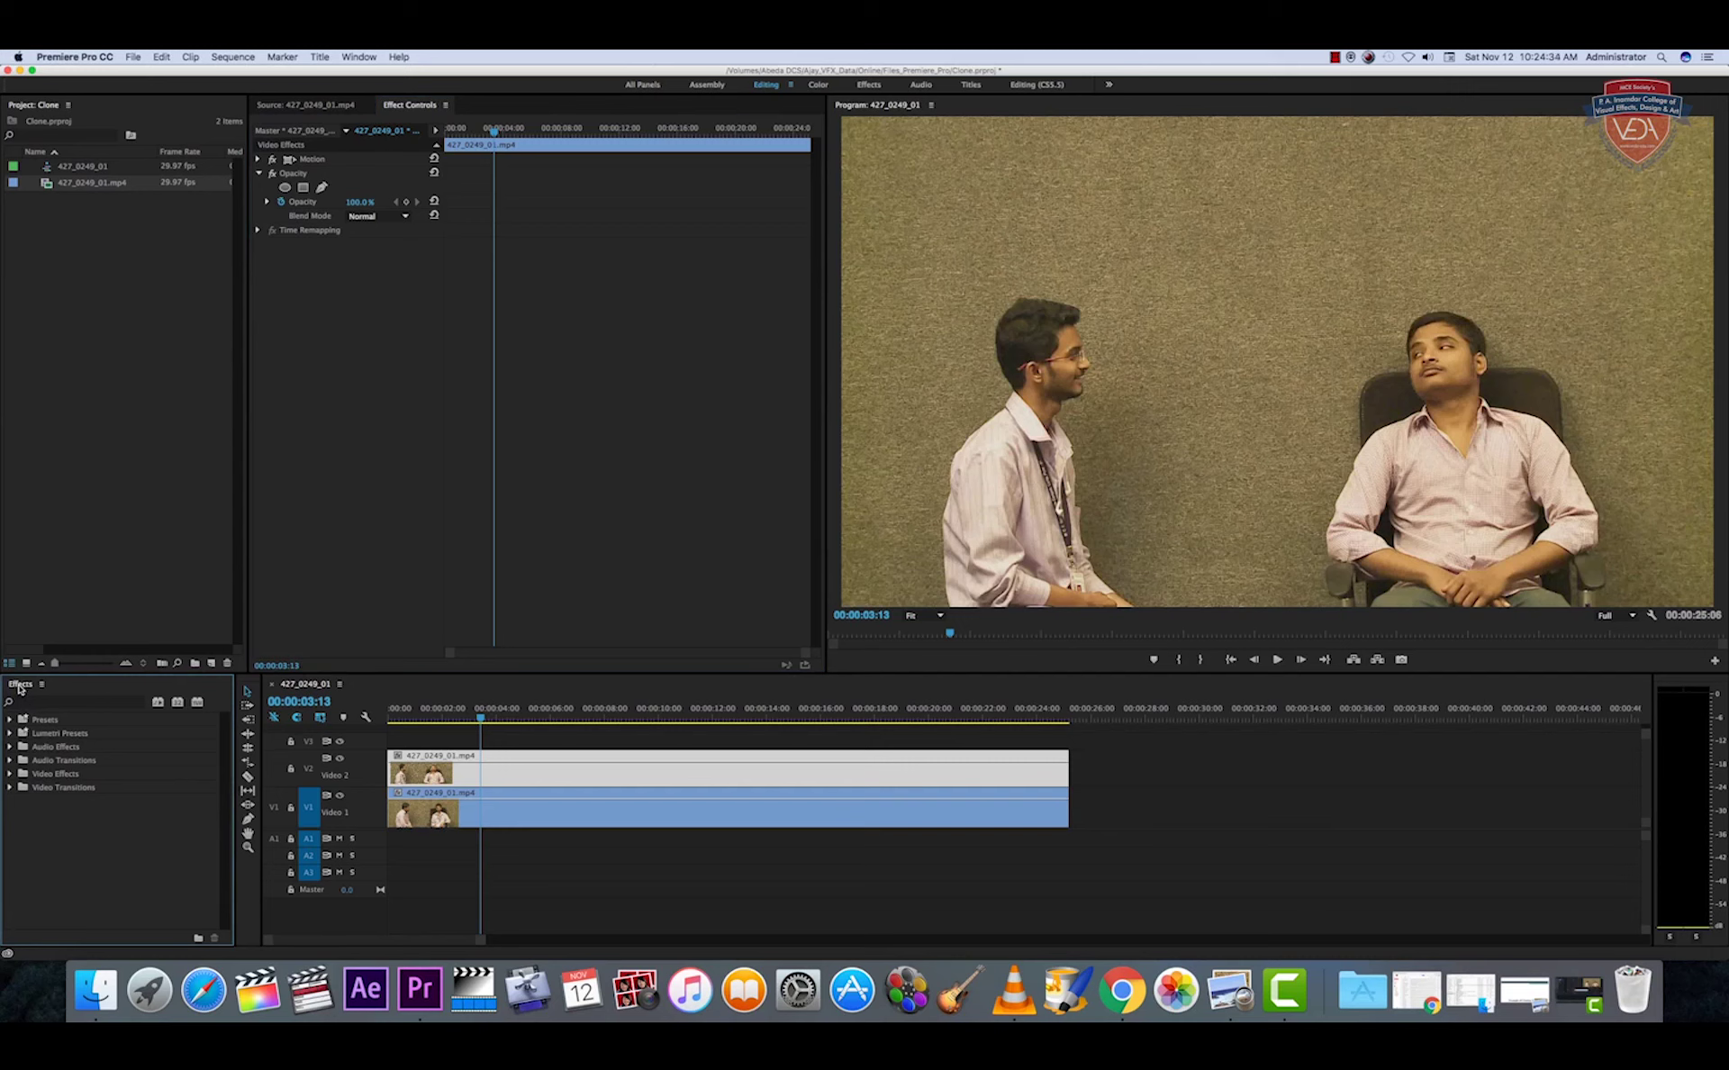
- Locate the Crop effect under Video Effects > Transform
{"action": "left_click", "coordinate": [11, 774]}
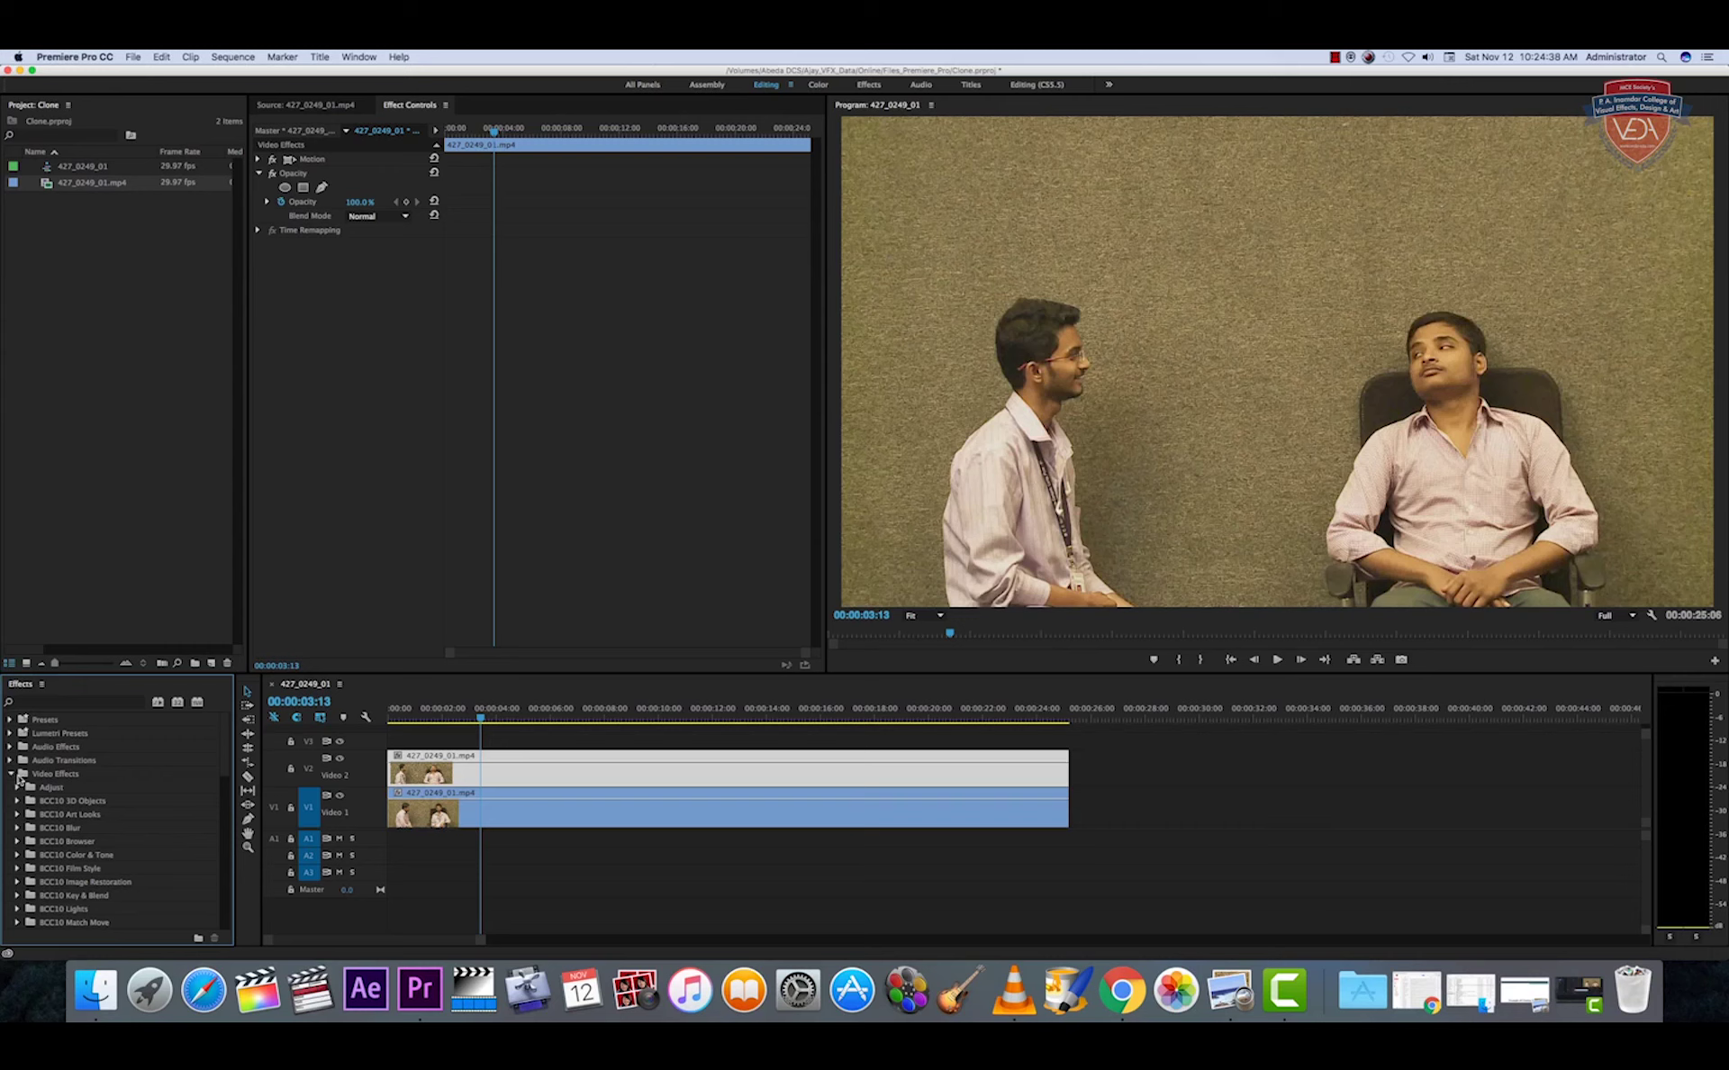
{"action": "scroll", "coordinate": [74, 790], "scroll_direction": "down", "scroll_amount": 4}
{"action": "scroll", "coordinate": [73, 789], "scroll_direction": "down", "scroll_amount": 3}
{"action": "scroll", "coordinate": [74, 790], "scroll_direction": "down", "scroll_amount": 3}
{"action": "scroll", "coordinate": [73, 790], "scroll_direction": "down", "scroll_amount": 3}
{"action": "scroll", "coordinate": [74, 789], "scroll_direction": "down", "scroll_amount": 3}
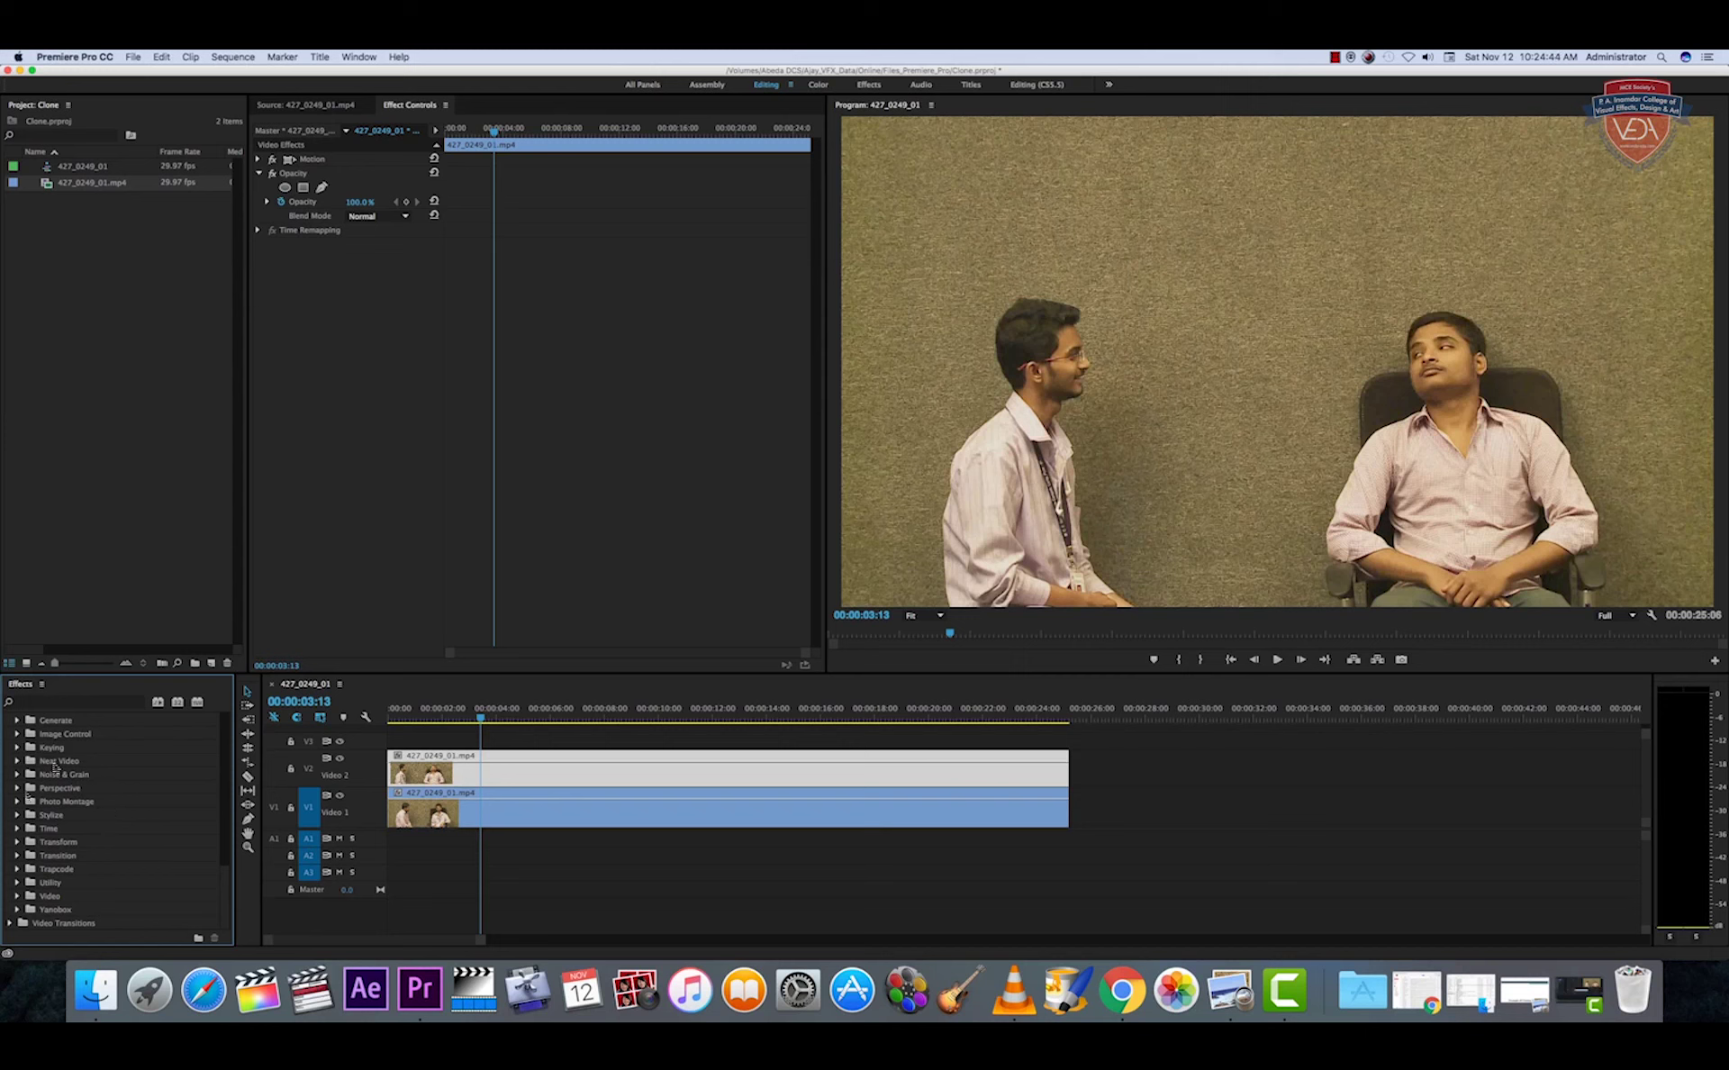
{"action": "left_click", "coordinate": [18, 842]}
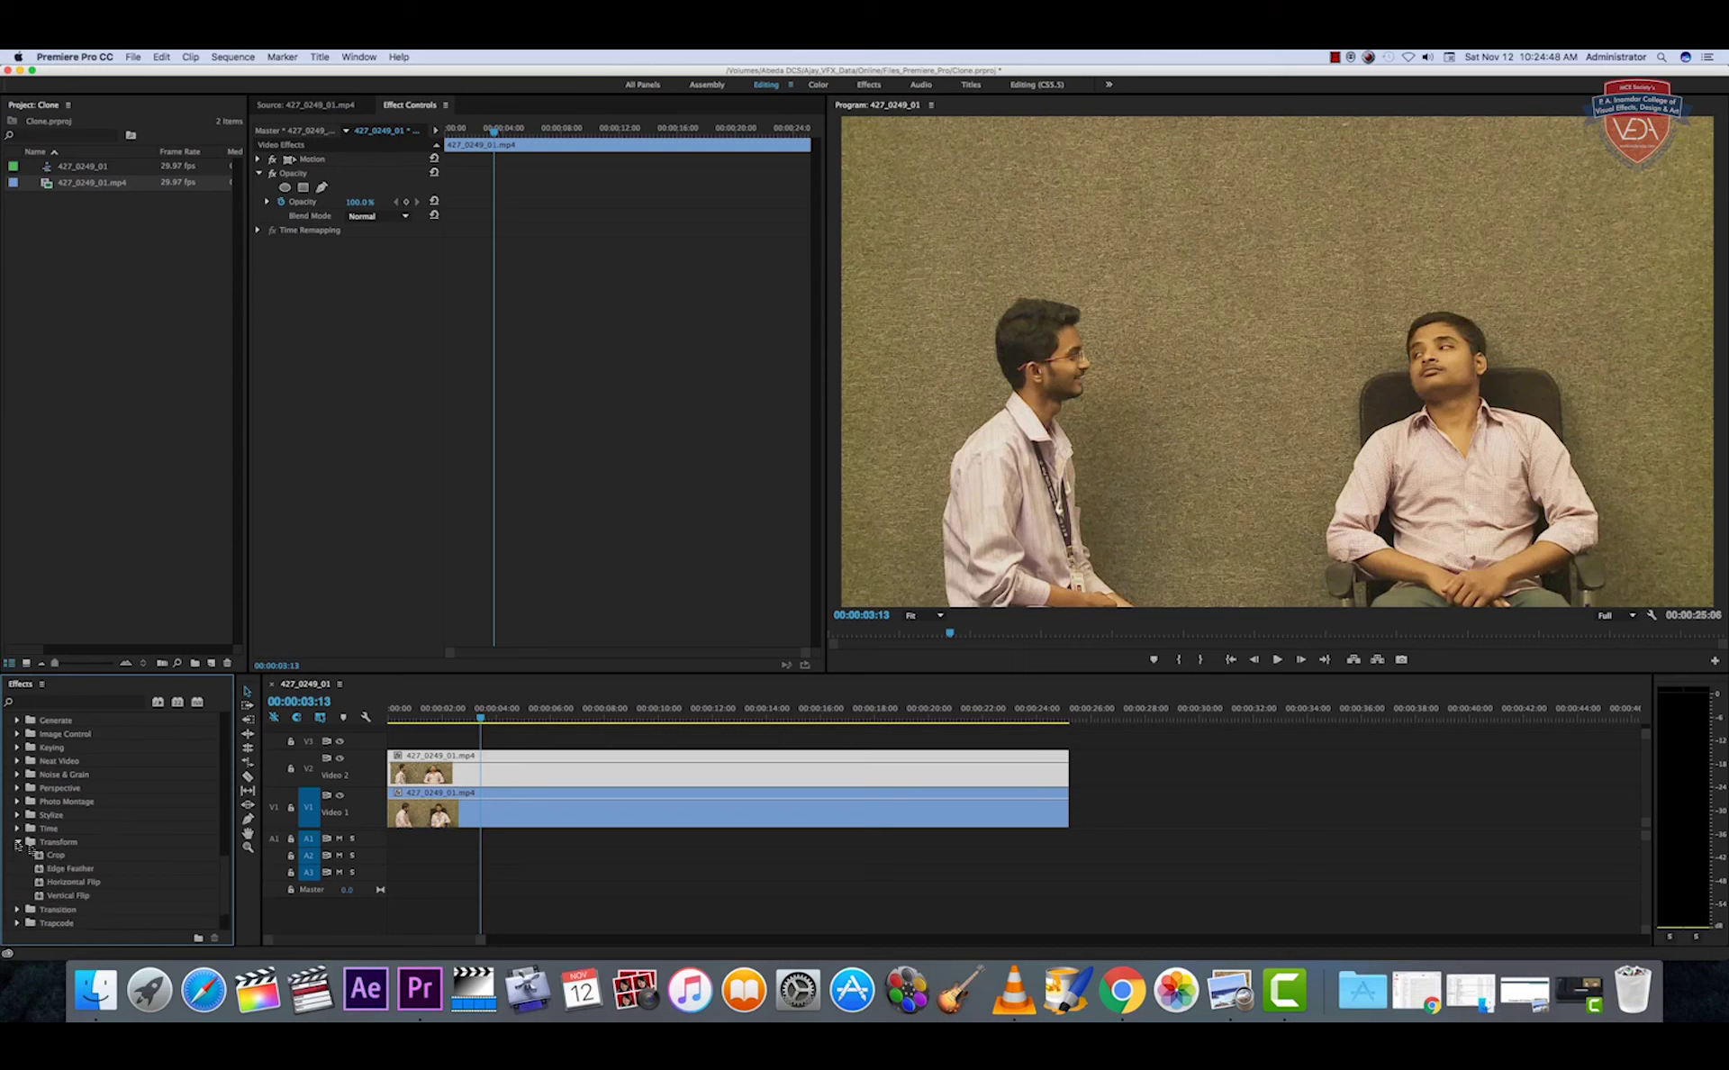
{"action": "left_click", "coordinate": [59, 857]}
{"action": "left_click", "coordinate": [71, 870]}
{"action": "left_click", "coordinate": [70, 892]}
{"action": "left_click", "coordinate": [72, 882]}
{"action": "left_click", "coordinate": [56, 856]}
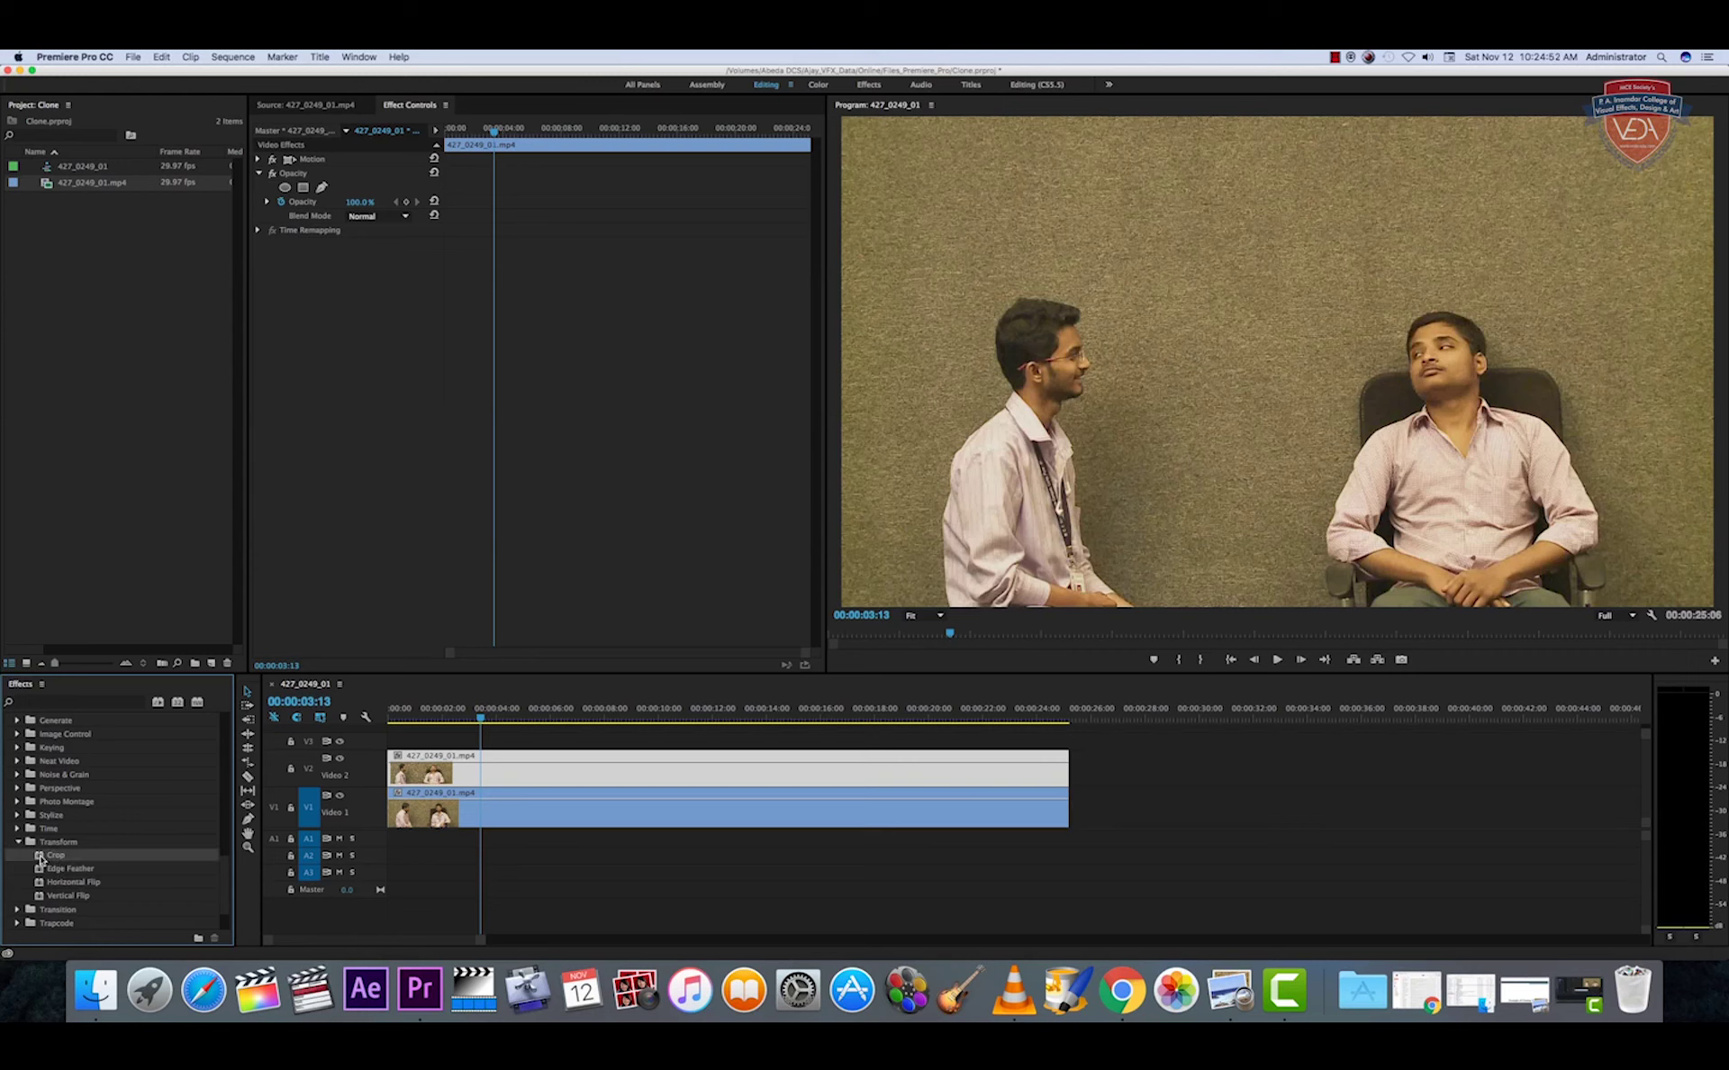
- Apply Crop to the Video 1 clip and trim 47.7% off its left side
{"action": "left_click_drag", "start_coordinate": [39, 860], "coordinate": [282, 906]}
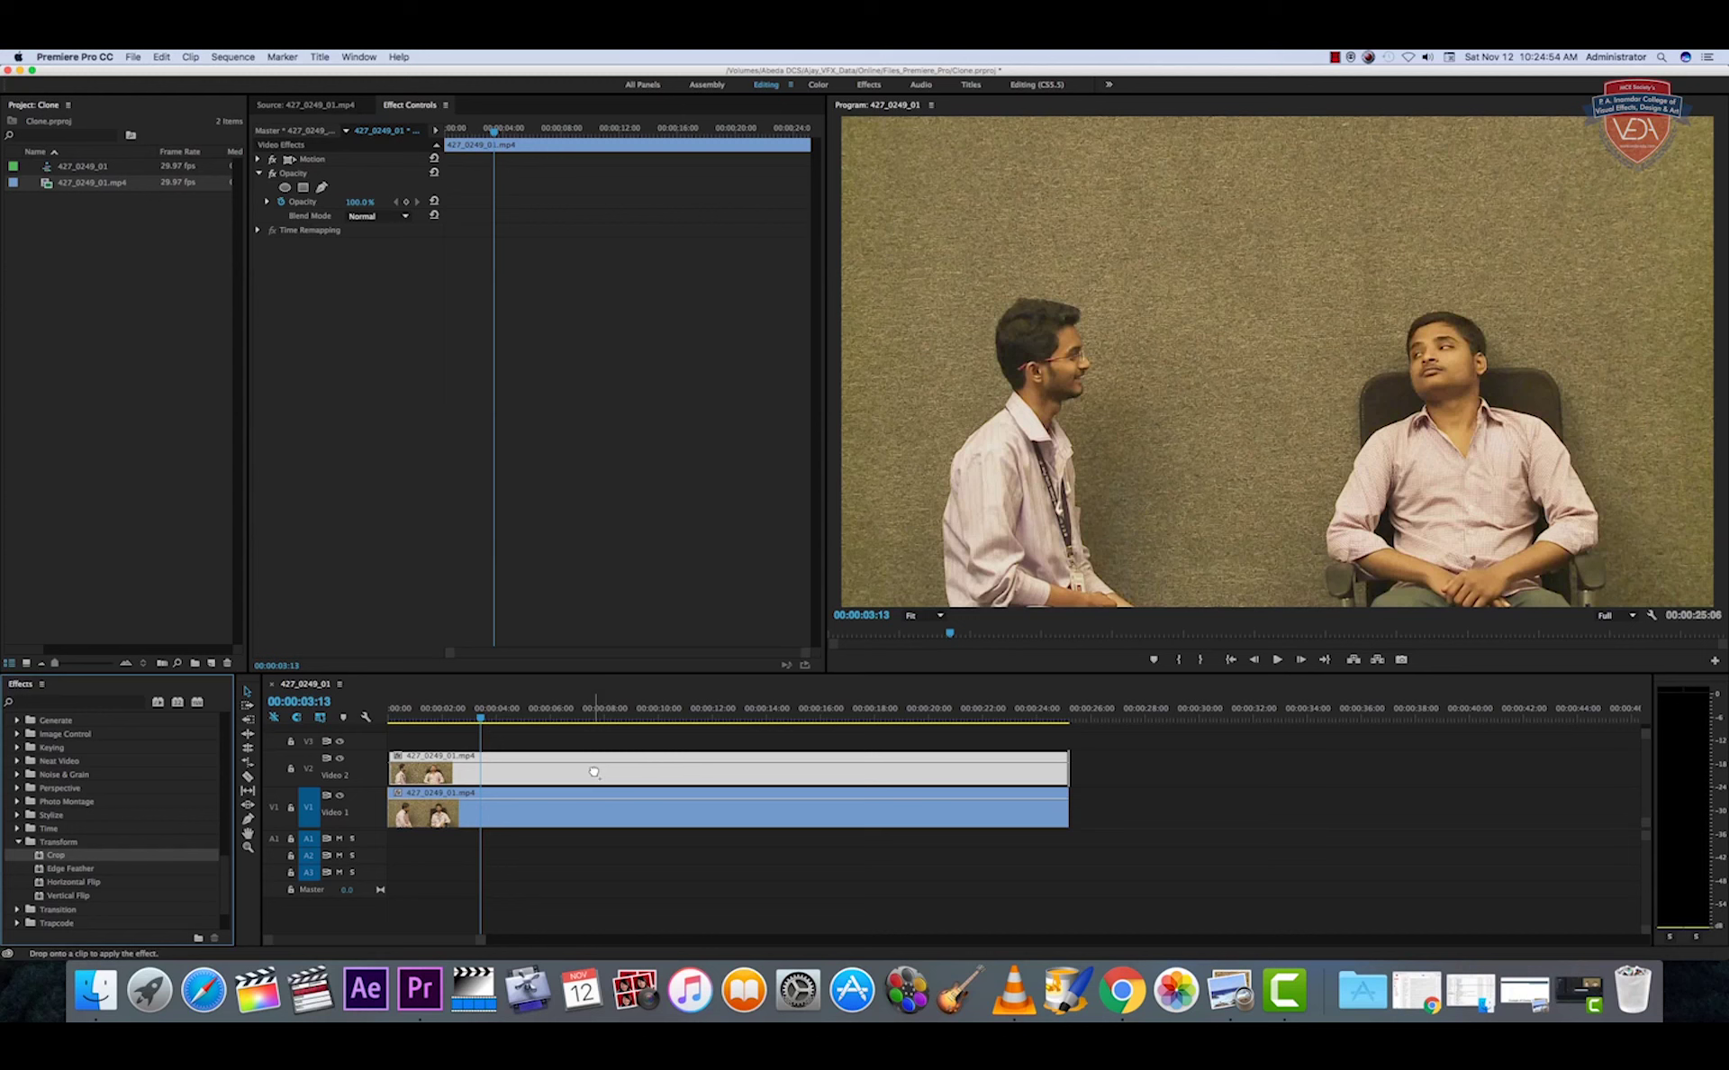
{"action": "left_click_drag", "start_coordinate": [599, 804], "coordinate": [595, 772]}
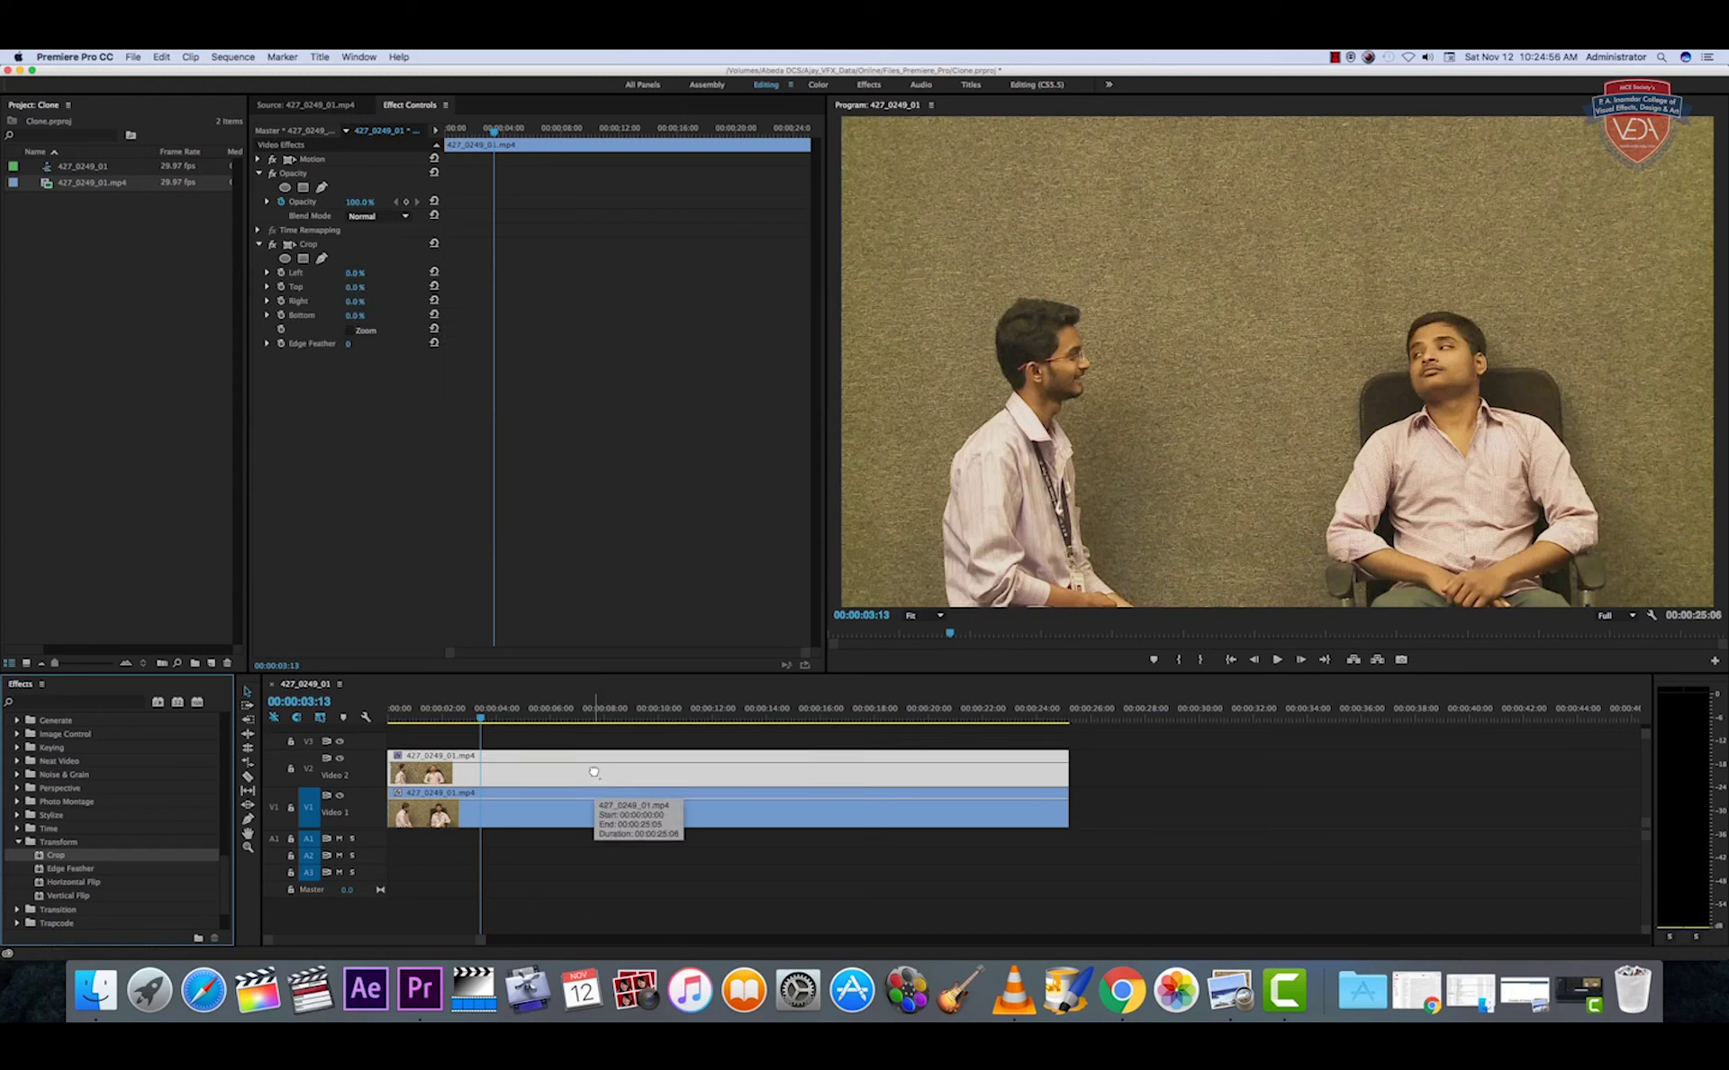
{"action": "left_click", "coordinate": [595, 772]}
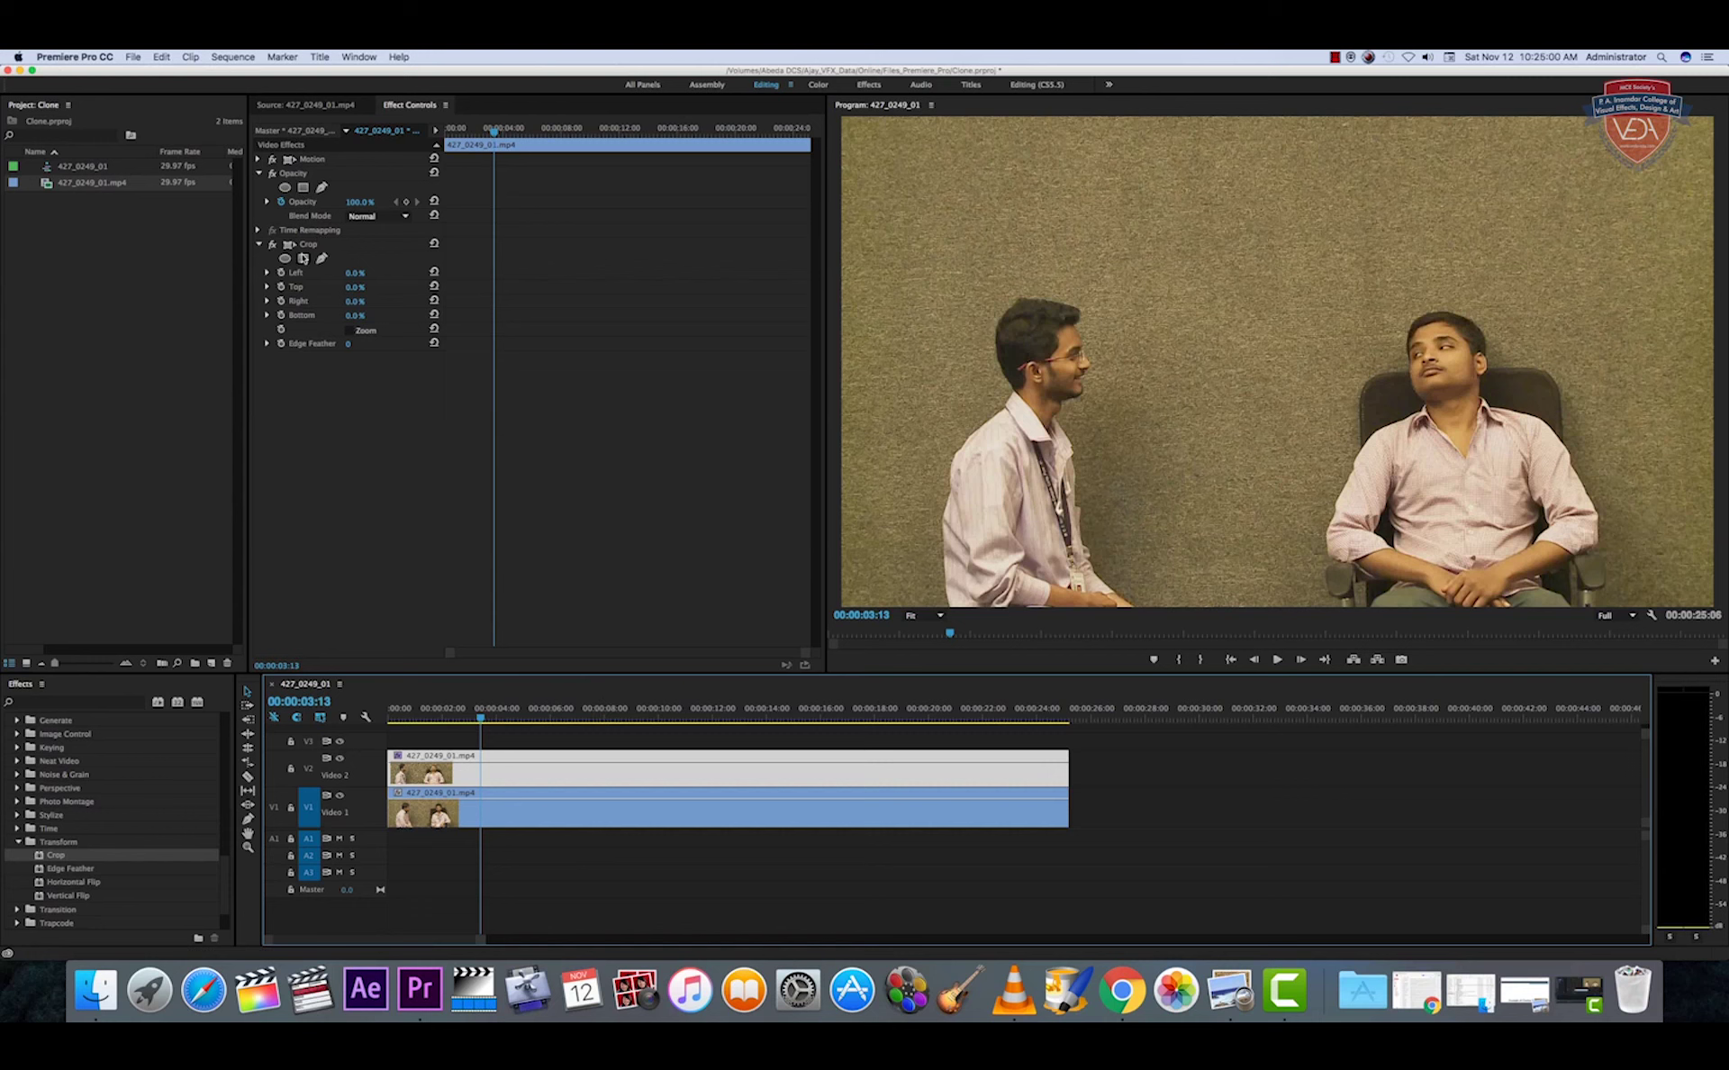
{"action": "left_click", "coordinate": [289, 245]}
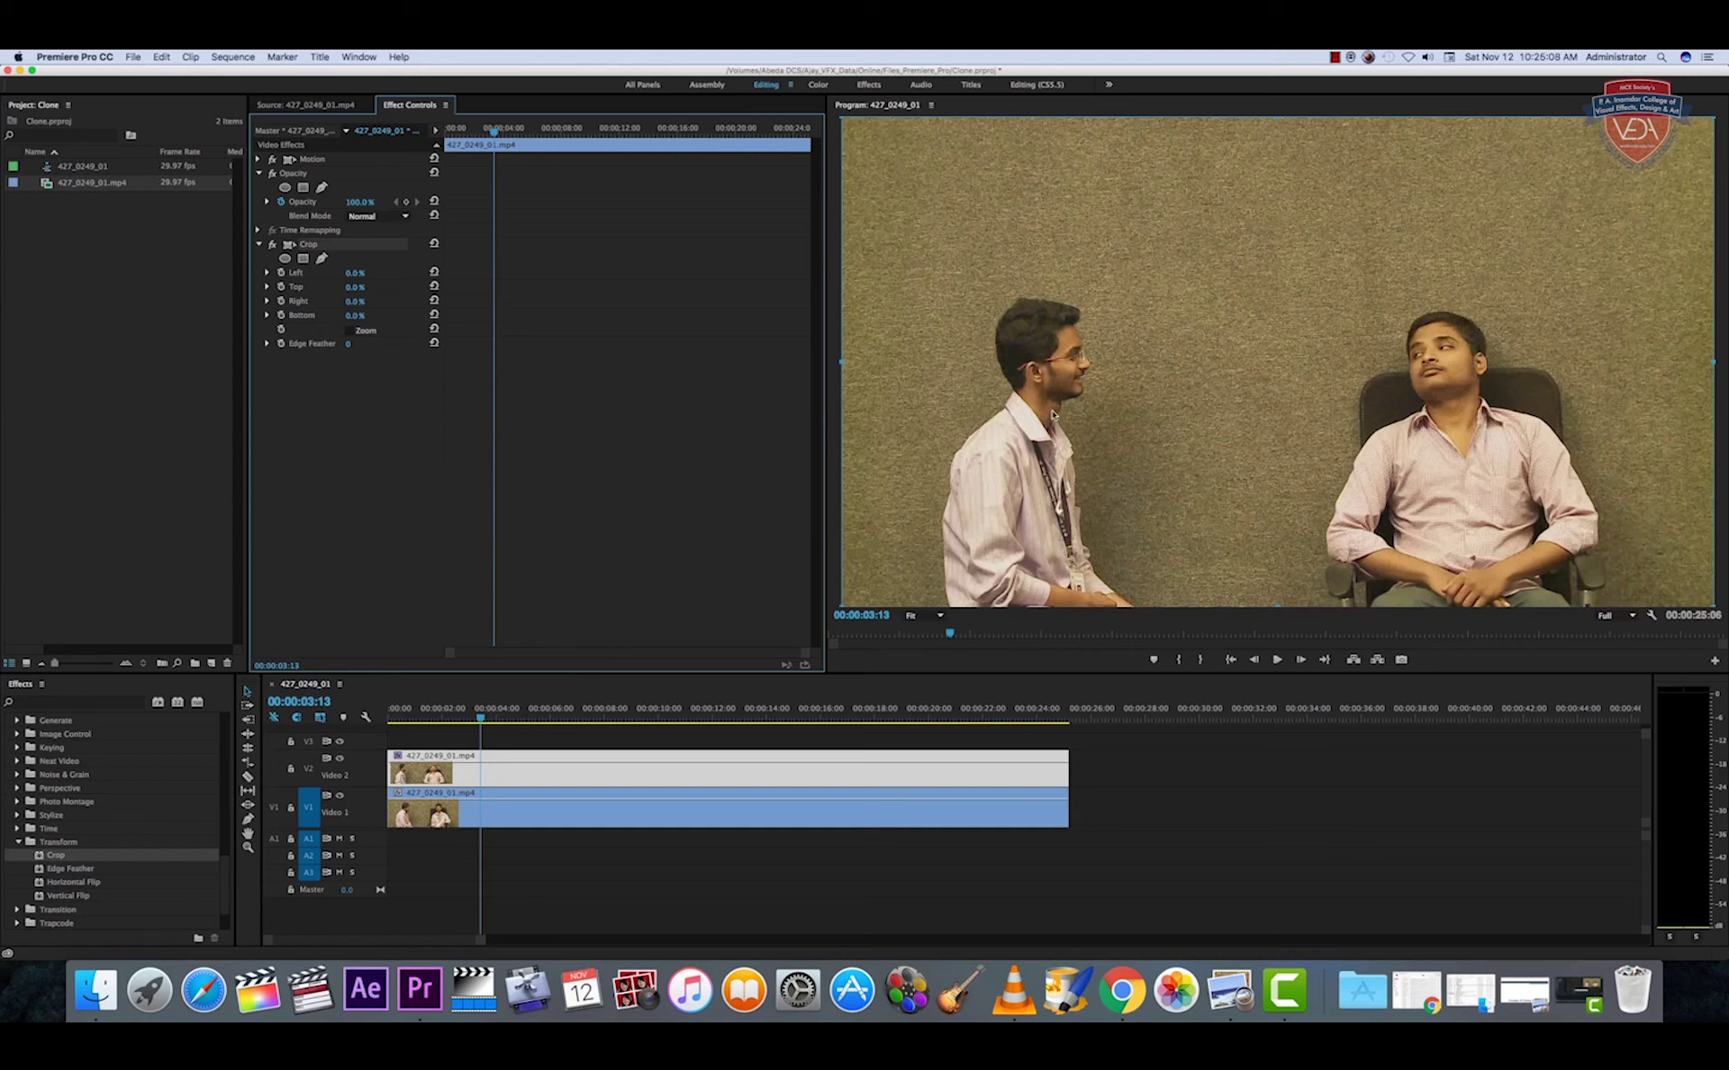
{"action": "left_click_drag", "start_coordinate": [842, 363], "coordinate": [1256, 402]}
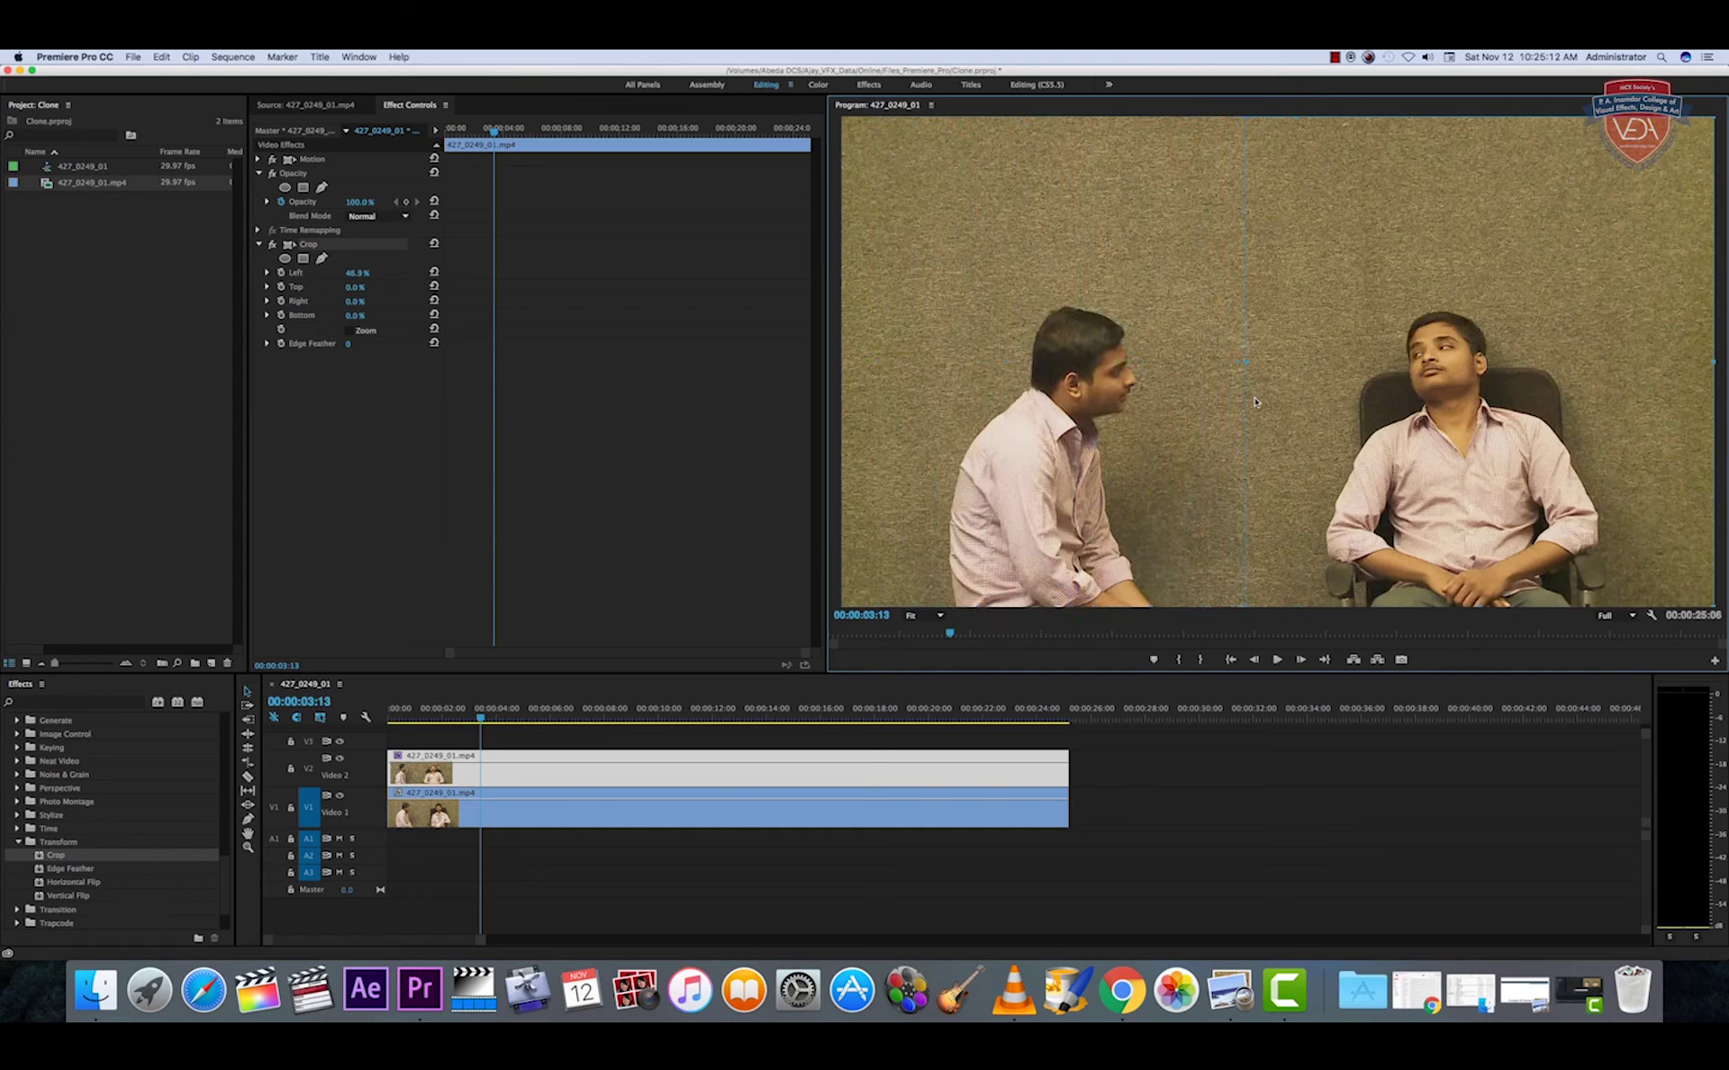
- Nudge the Video 1 crop's left edge to about 47.9%, add edge feather, and preview later frames
{"action": "left_click", "coordinate": [527, 773]}
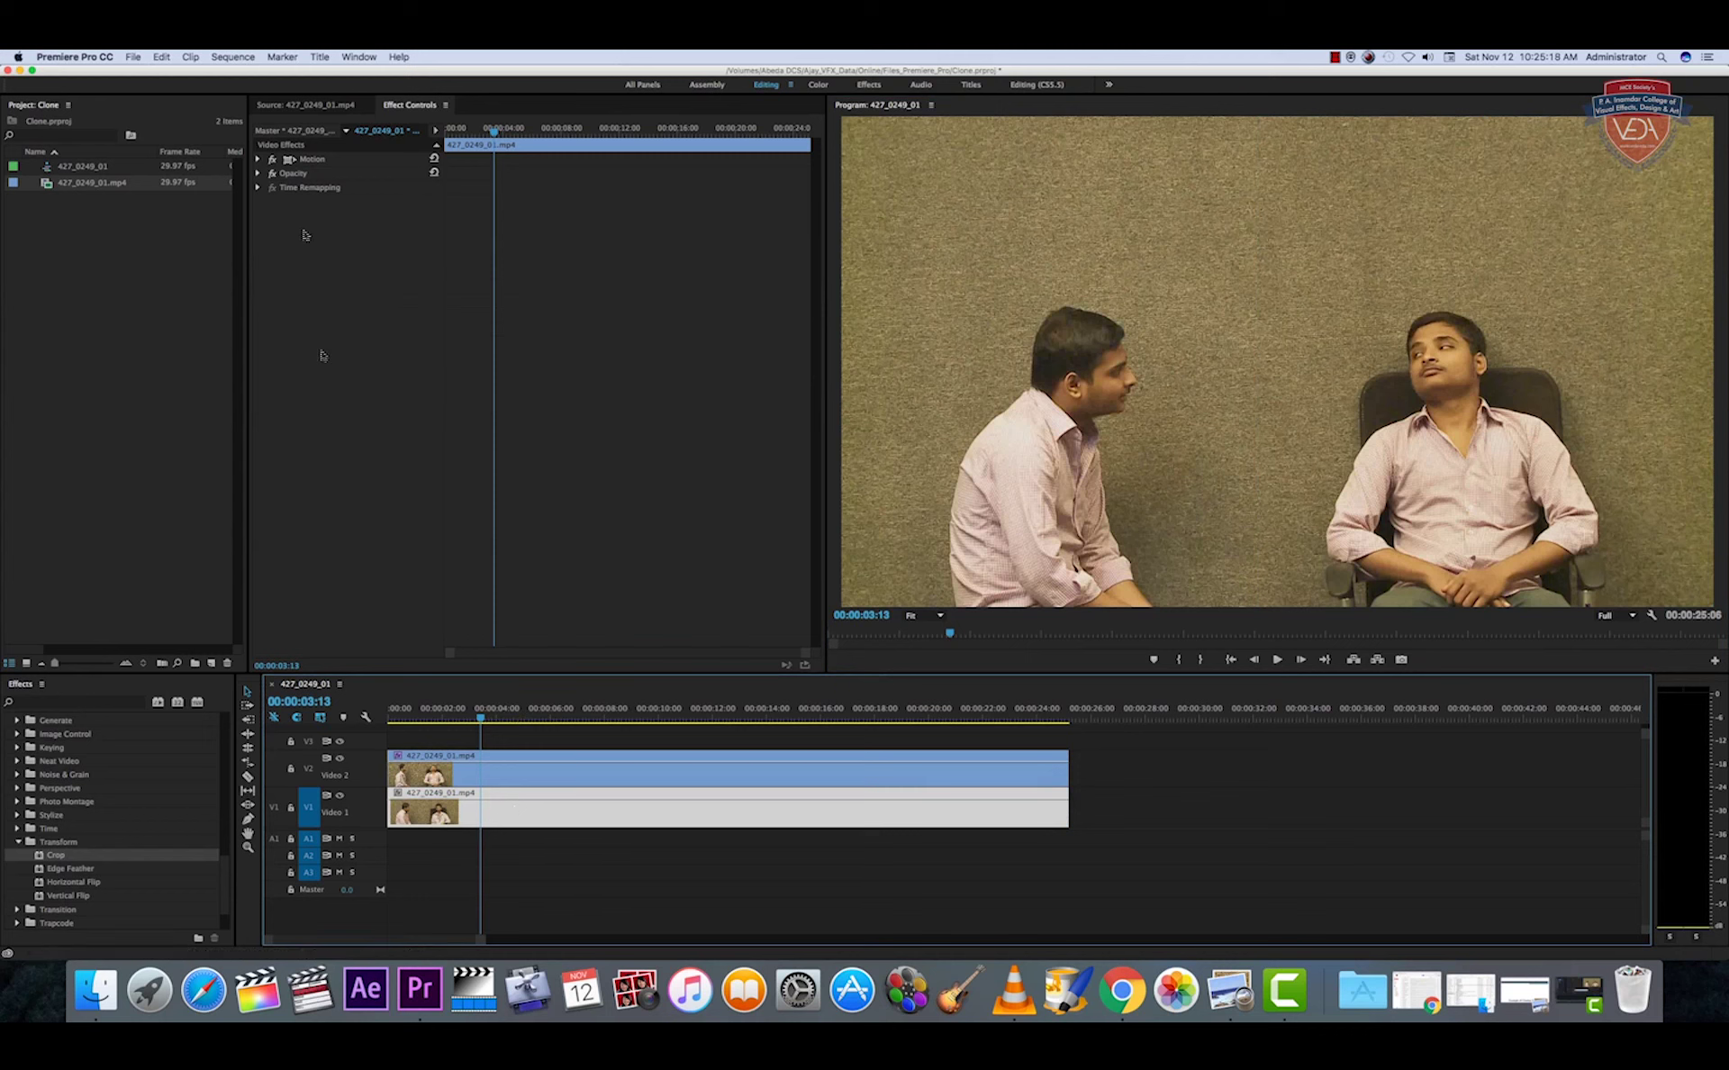
{"action": "left_click", "coordinate": [531, 810]}
{"action": "left_click", "coordinate": [290, 249]}
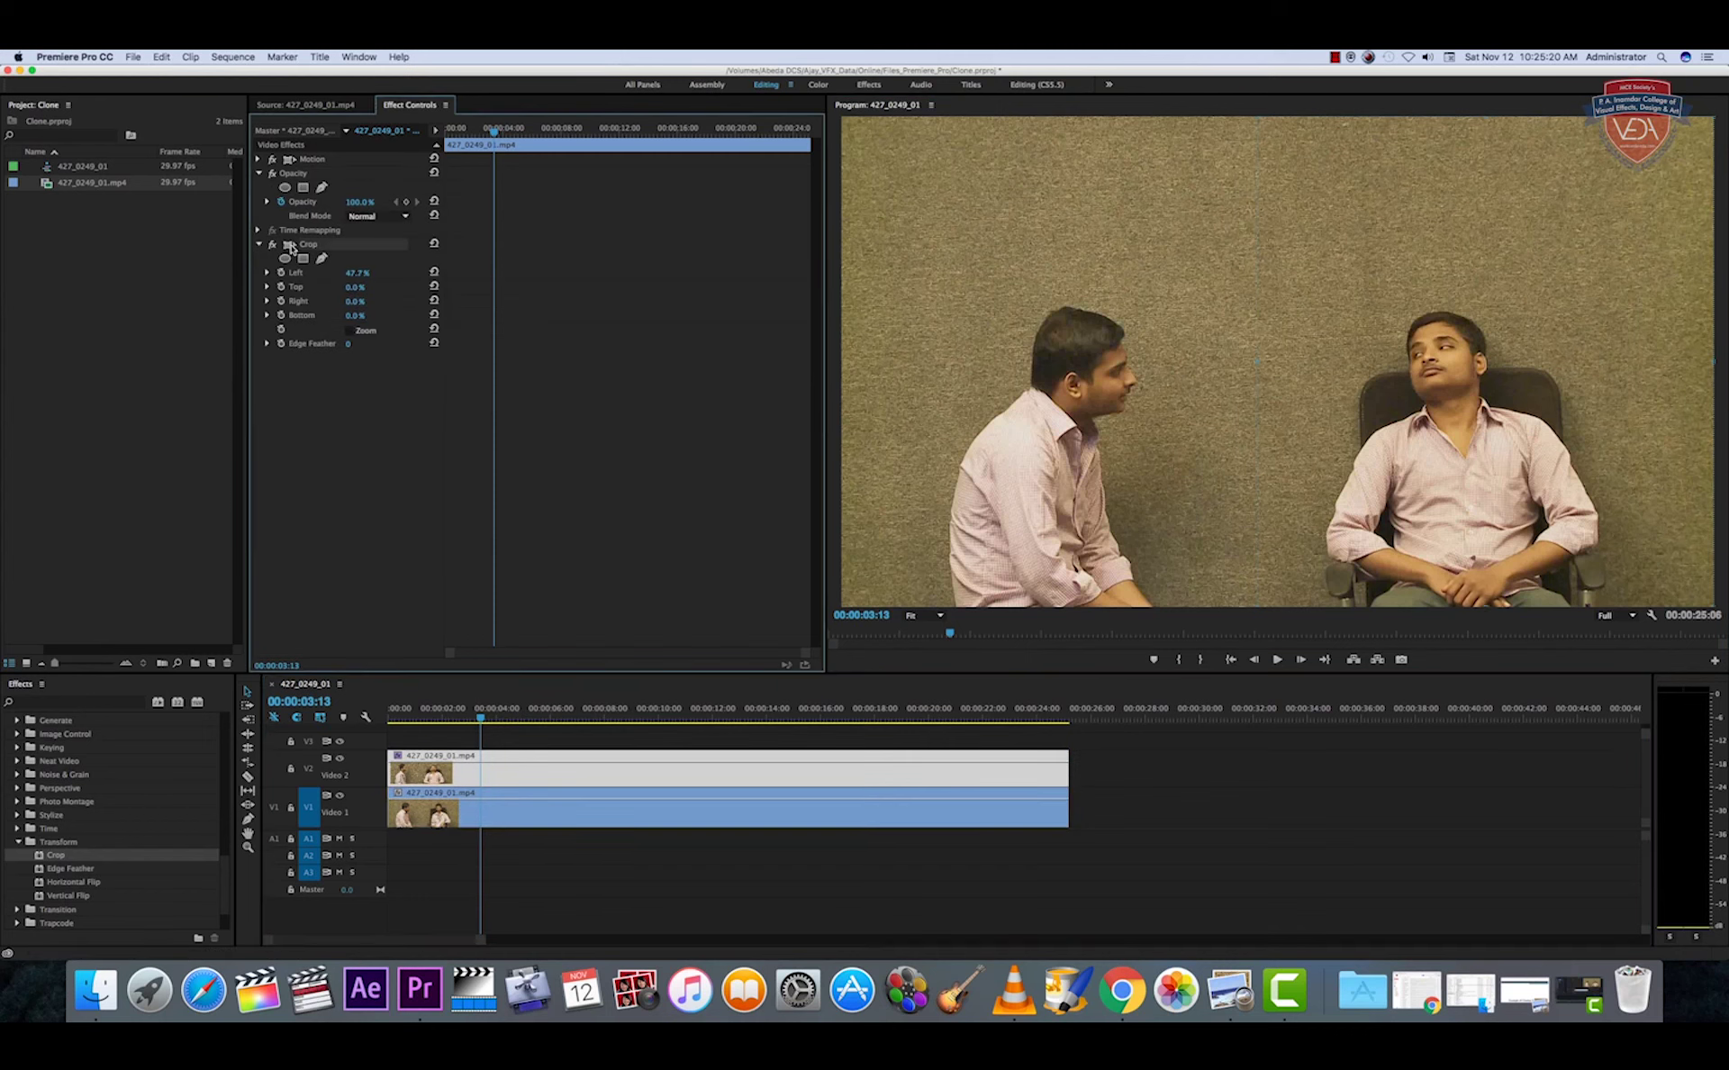
{"action": "left_click_drag", "start_coordinate": [1259, 360], "coordinate": [1285, 363]}
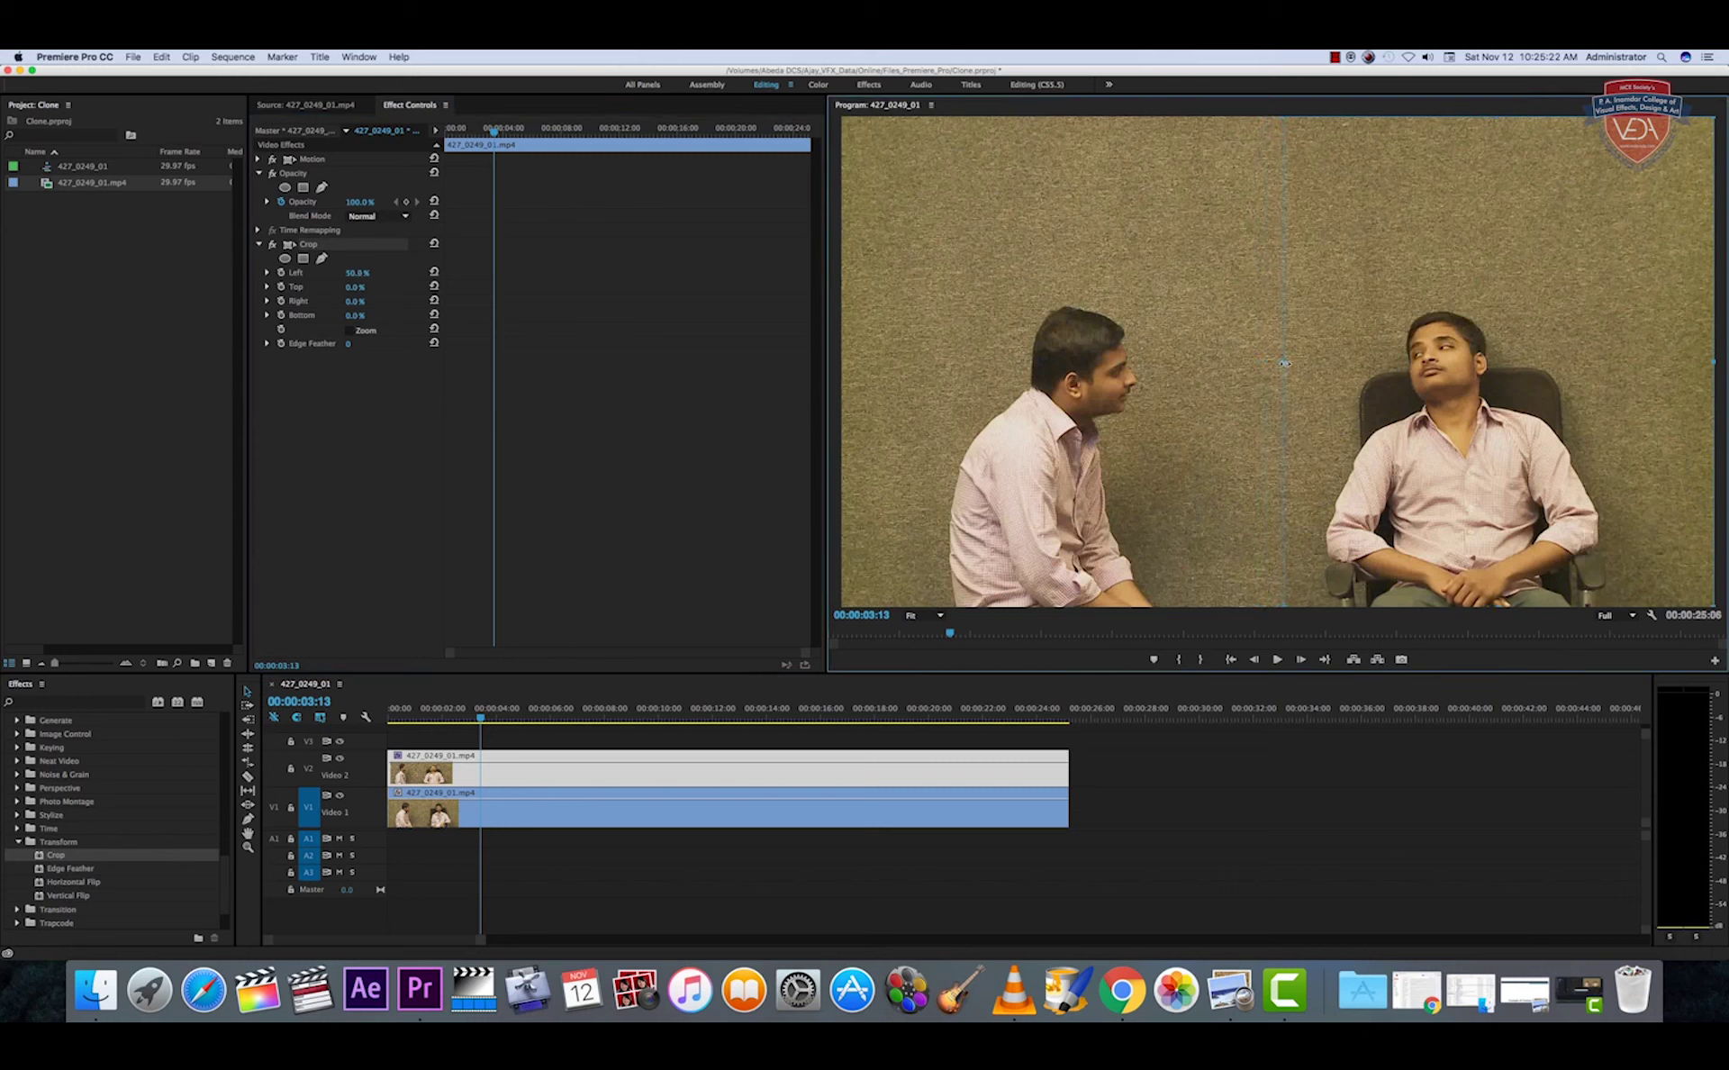
{"action": "left_click_drag", "start_coordinate": [347, 344], "coordinate": [396, 474]}
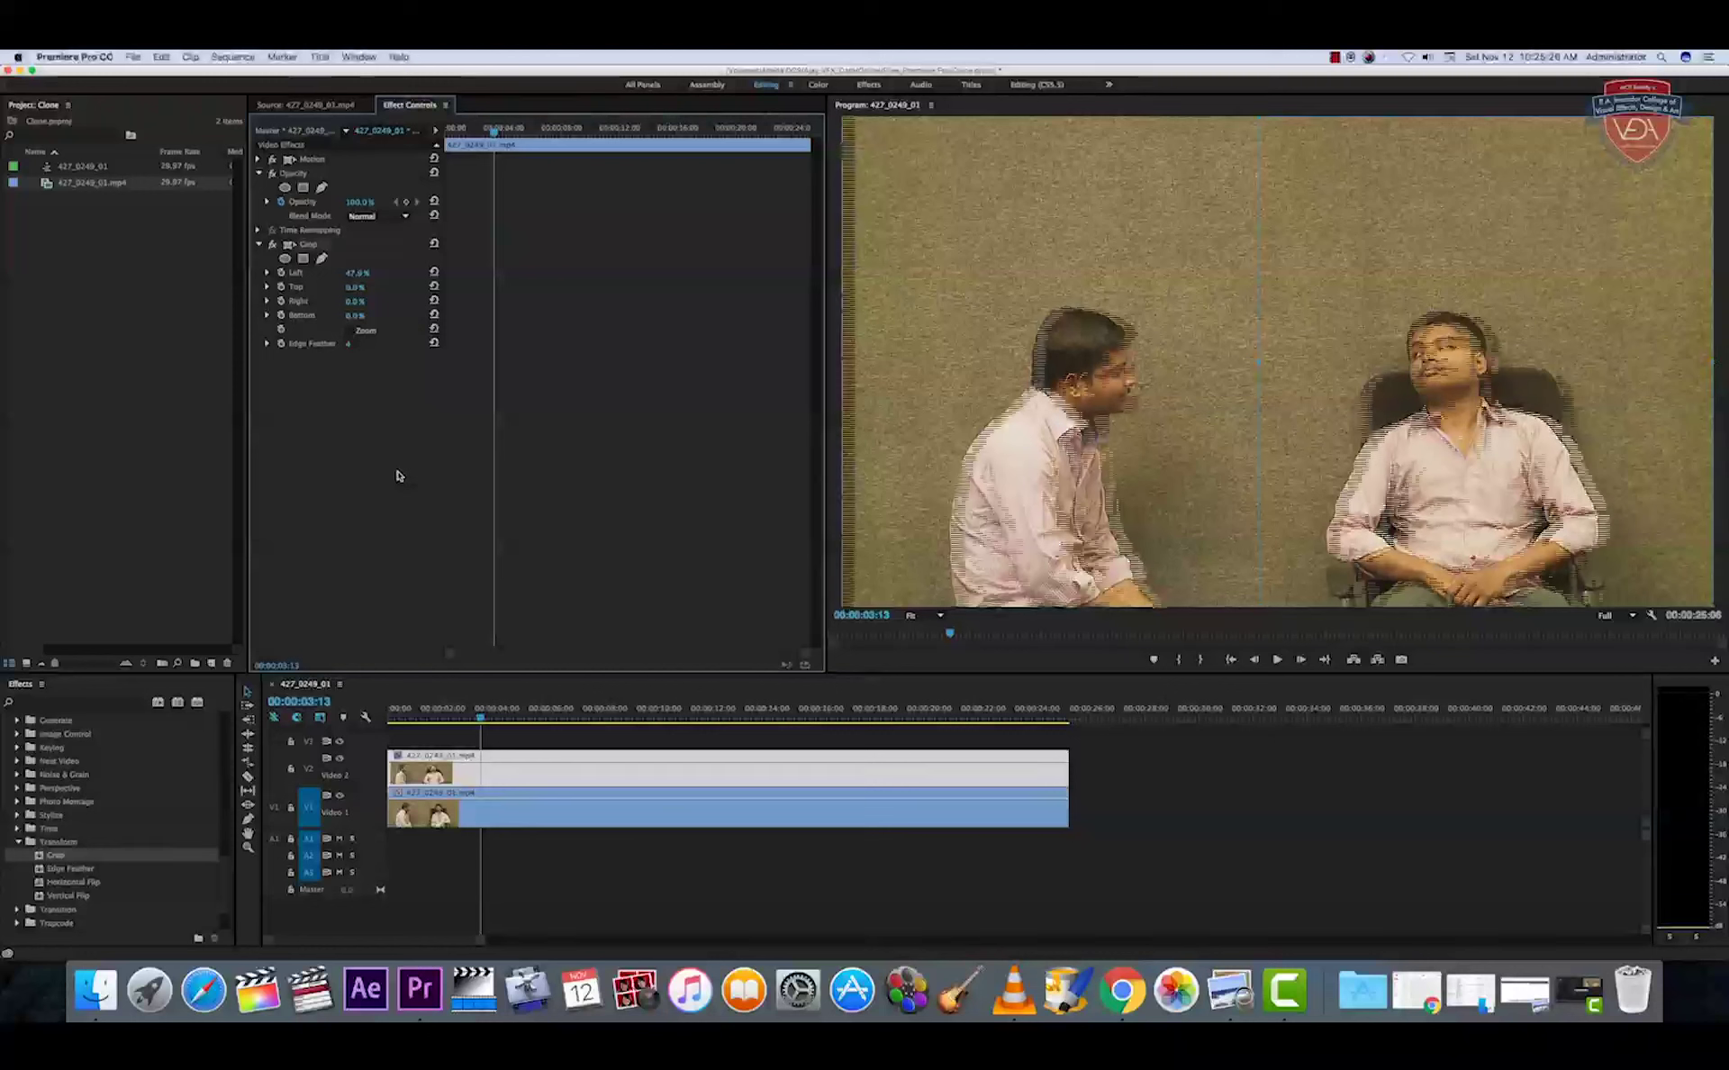
{"action": "mouse_move", "coordinate": [543, 720]}
{"action": "left_mouse_down"}
{"action": "mouse_move", "coordinate": [947, 765]}
{"action": "mouse_move", "coordinate": [926, 819]}
{"action": "left_mouse_up"}
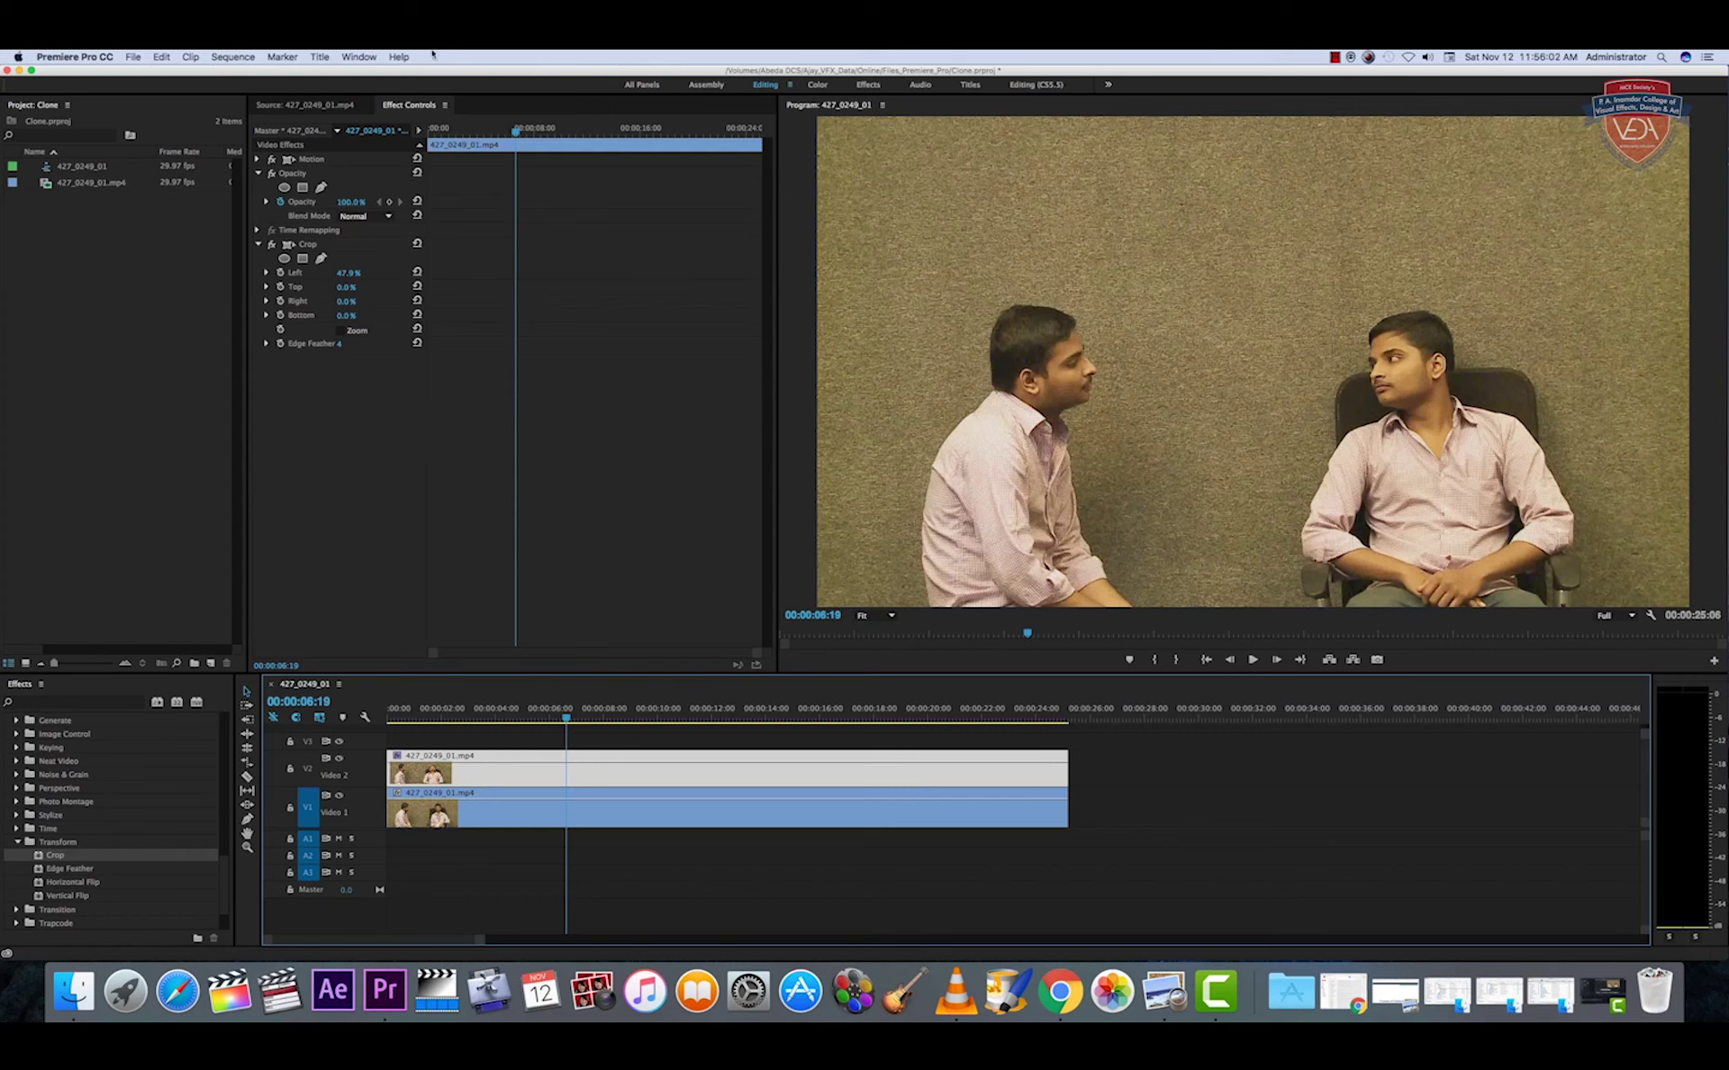
- Import MVI_0074, MVI_0075, MVI_0076 and MVI_0081.MOV into the project
{"action": "double_click", "coordinate": [90, 306]}
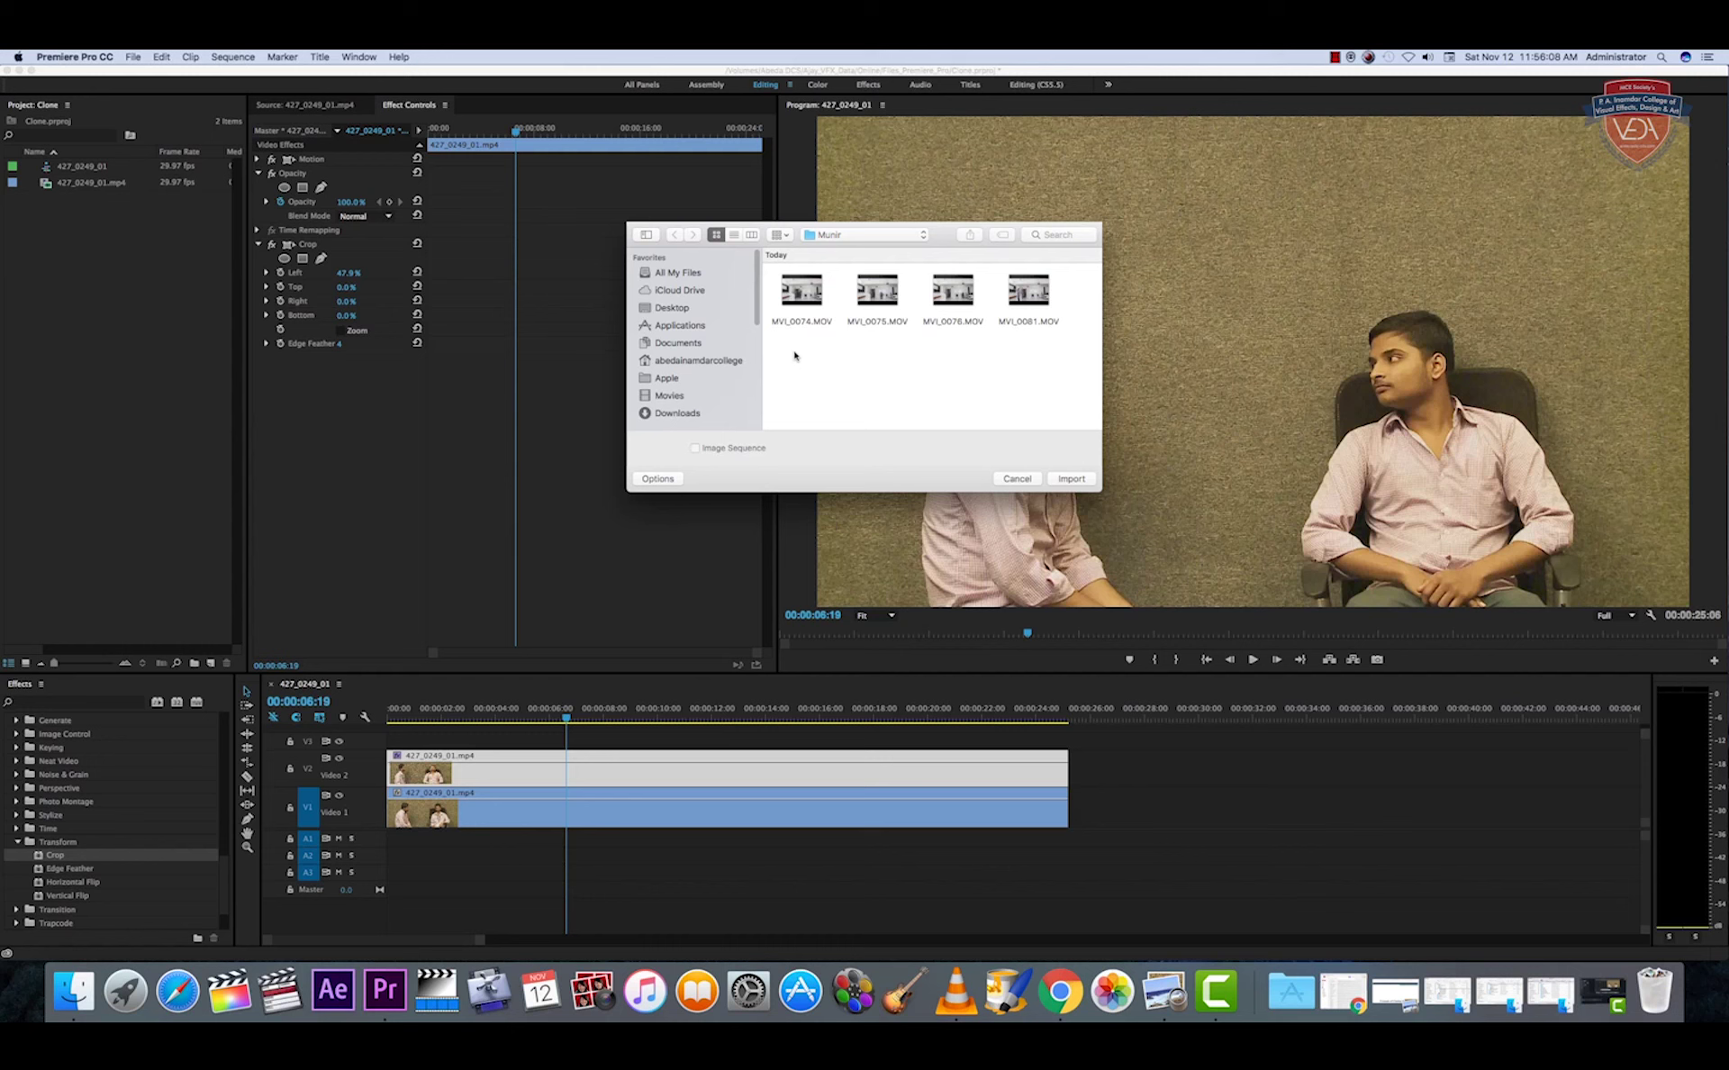
{"action": "left_click_drag", "start_coordinate": [790, 357], "coordinate": [1079, 270]}
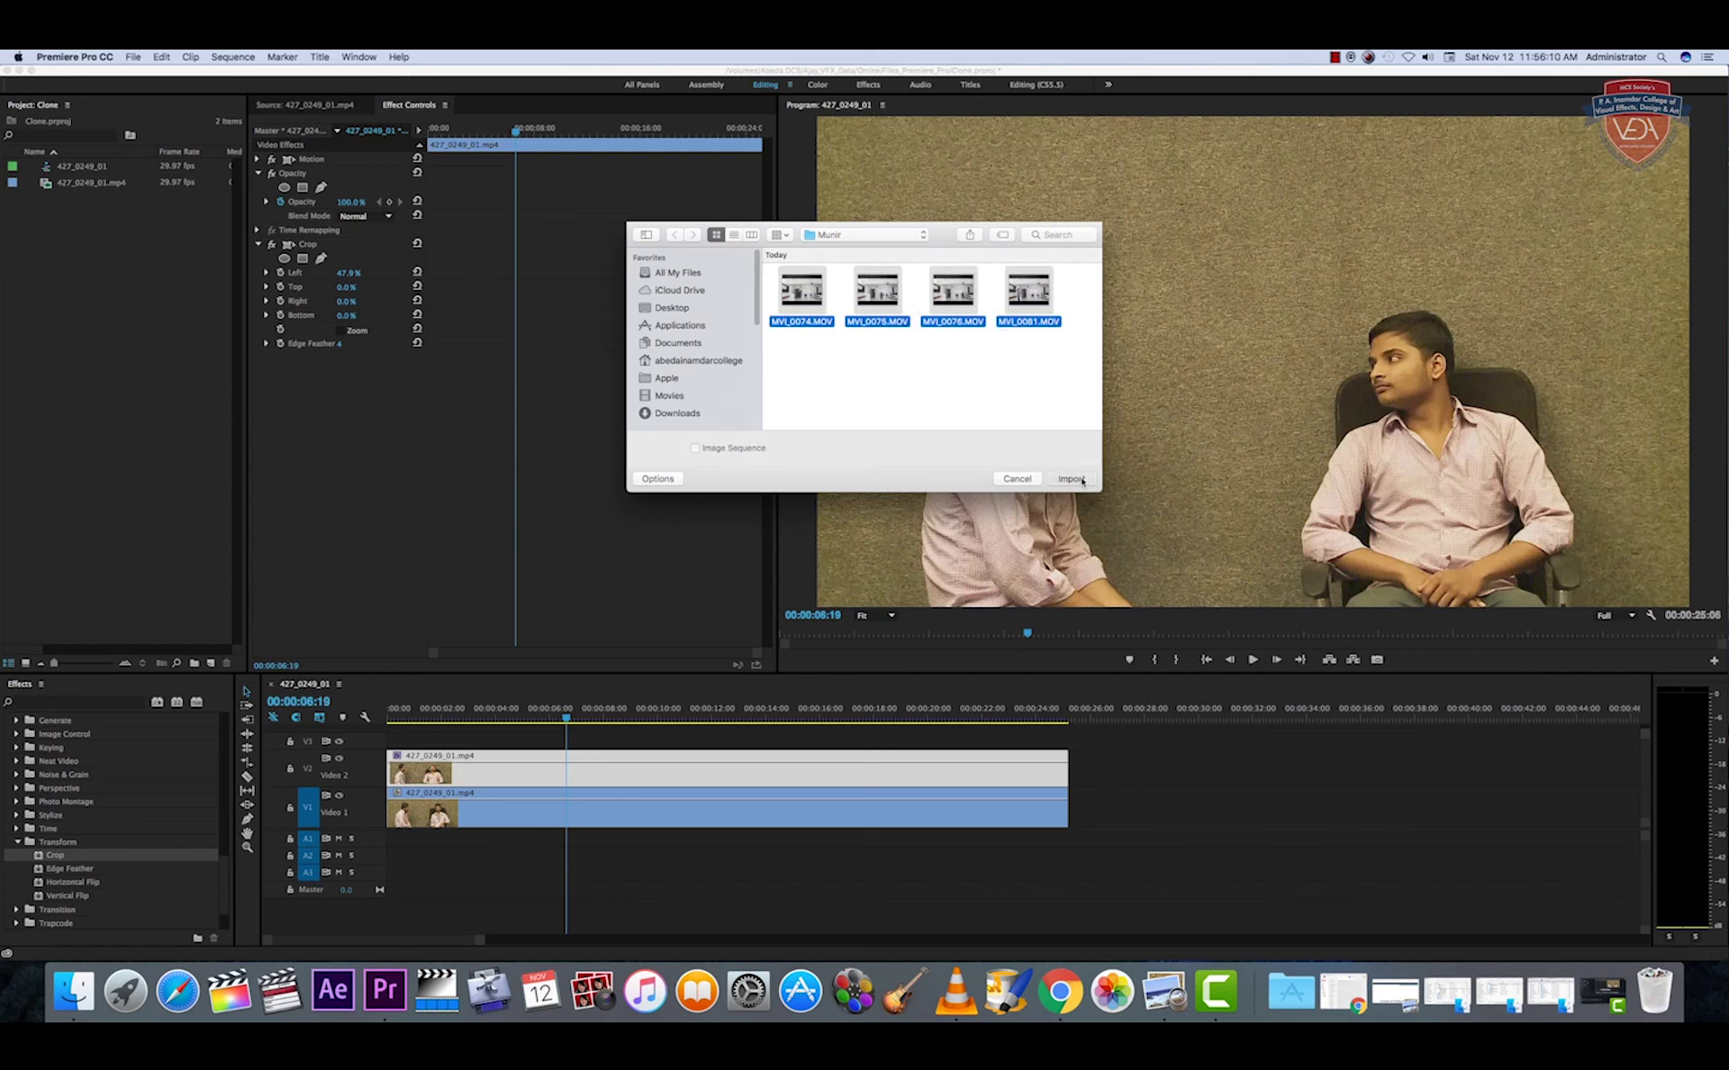
{"action": "left_click", "coordinate": [1071, 478]}
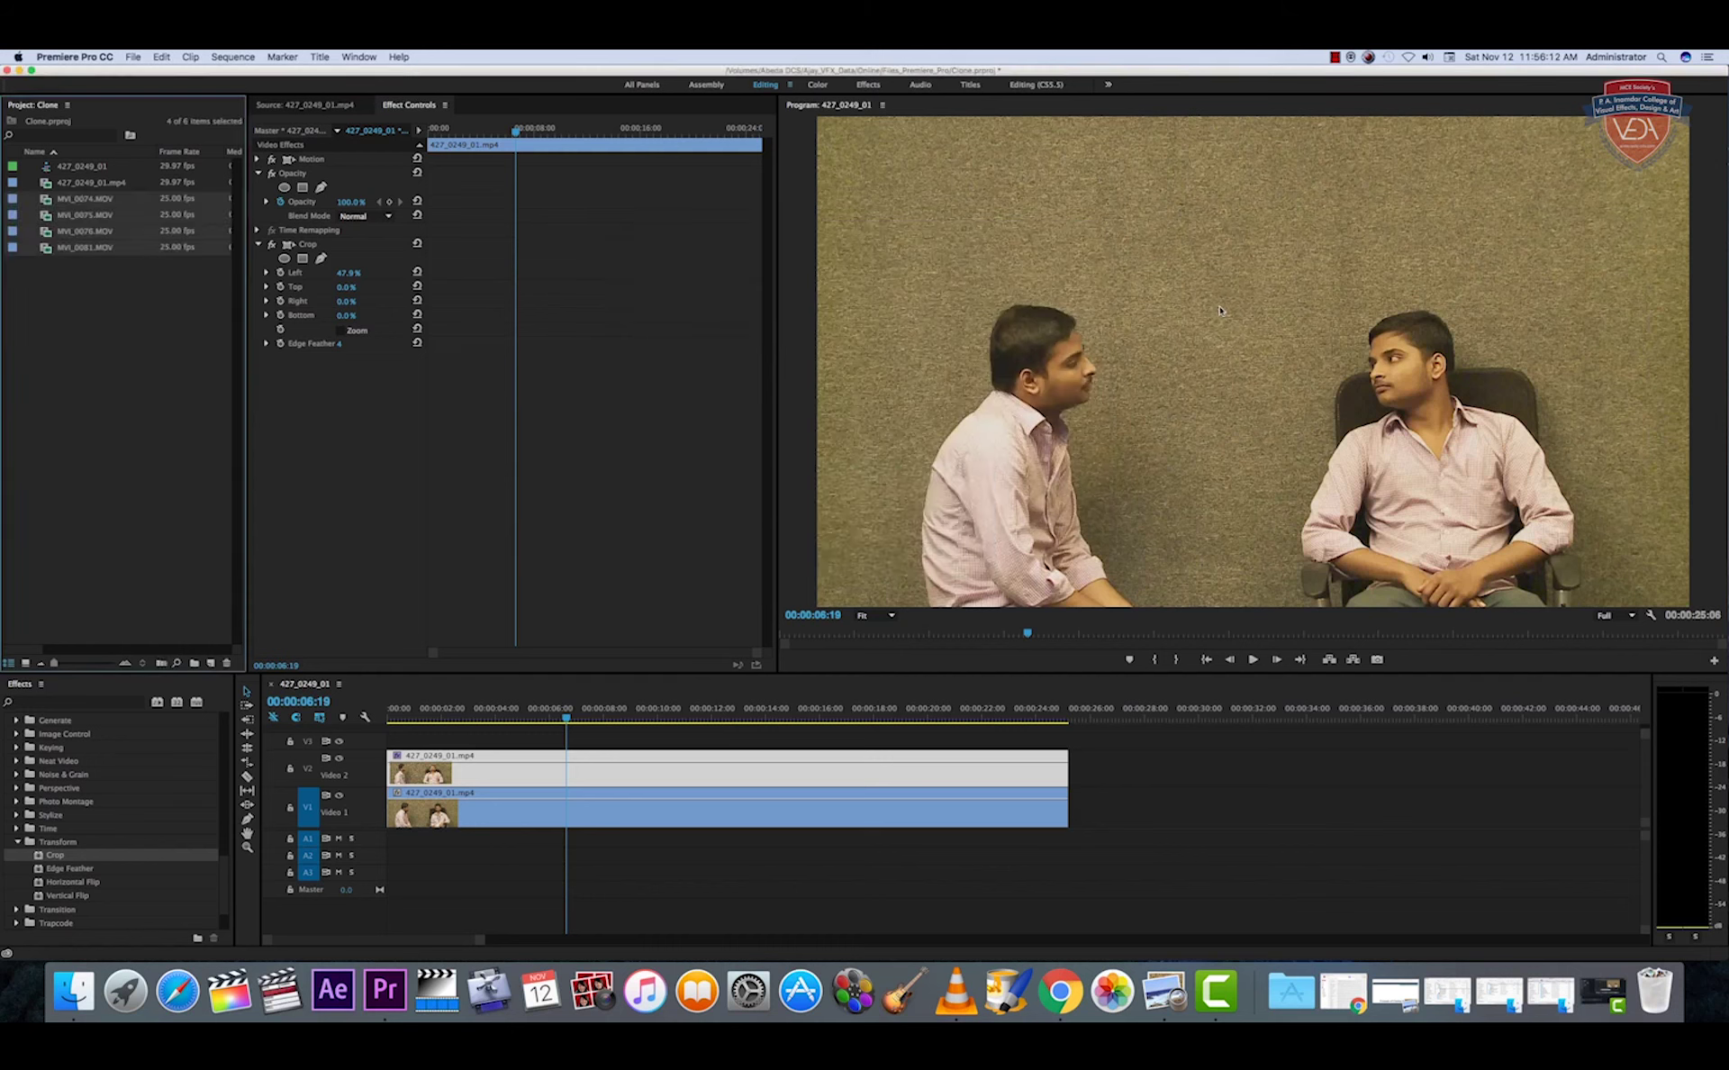
- Create a new bin in the Project panel named Multiple_Cloning
{"action": "right_click", "coordinate": [87, 322]}
{"action": "left_click", "coordinate": [116, 352]}
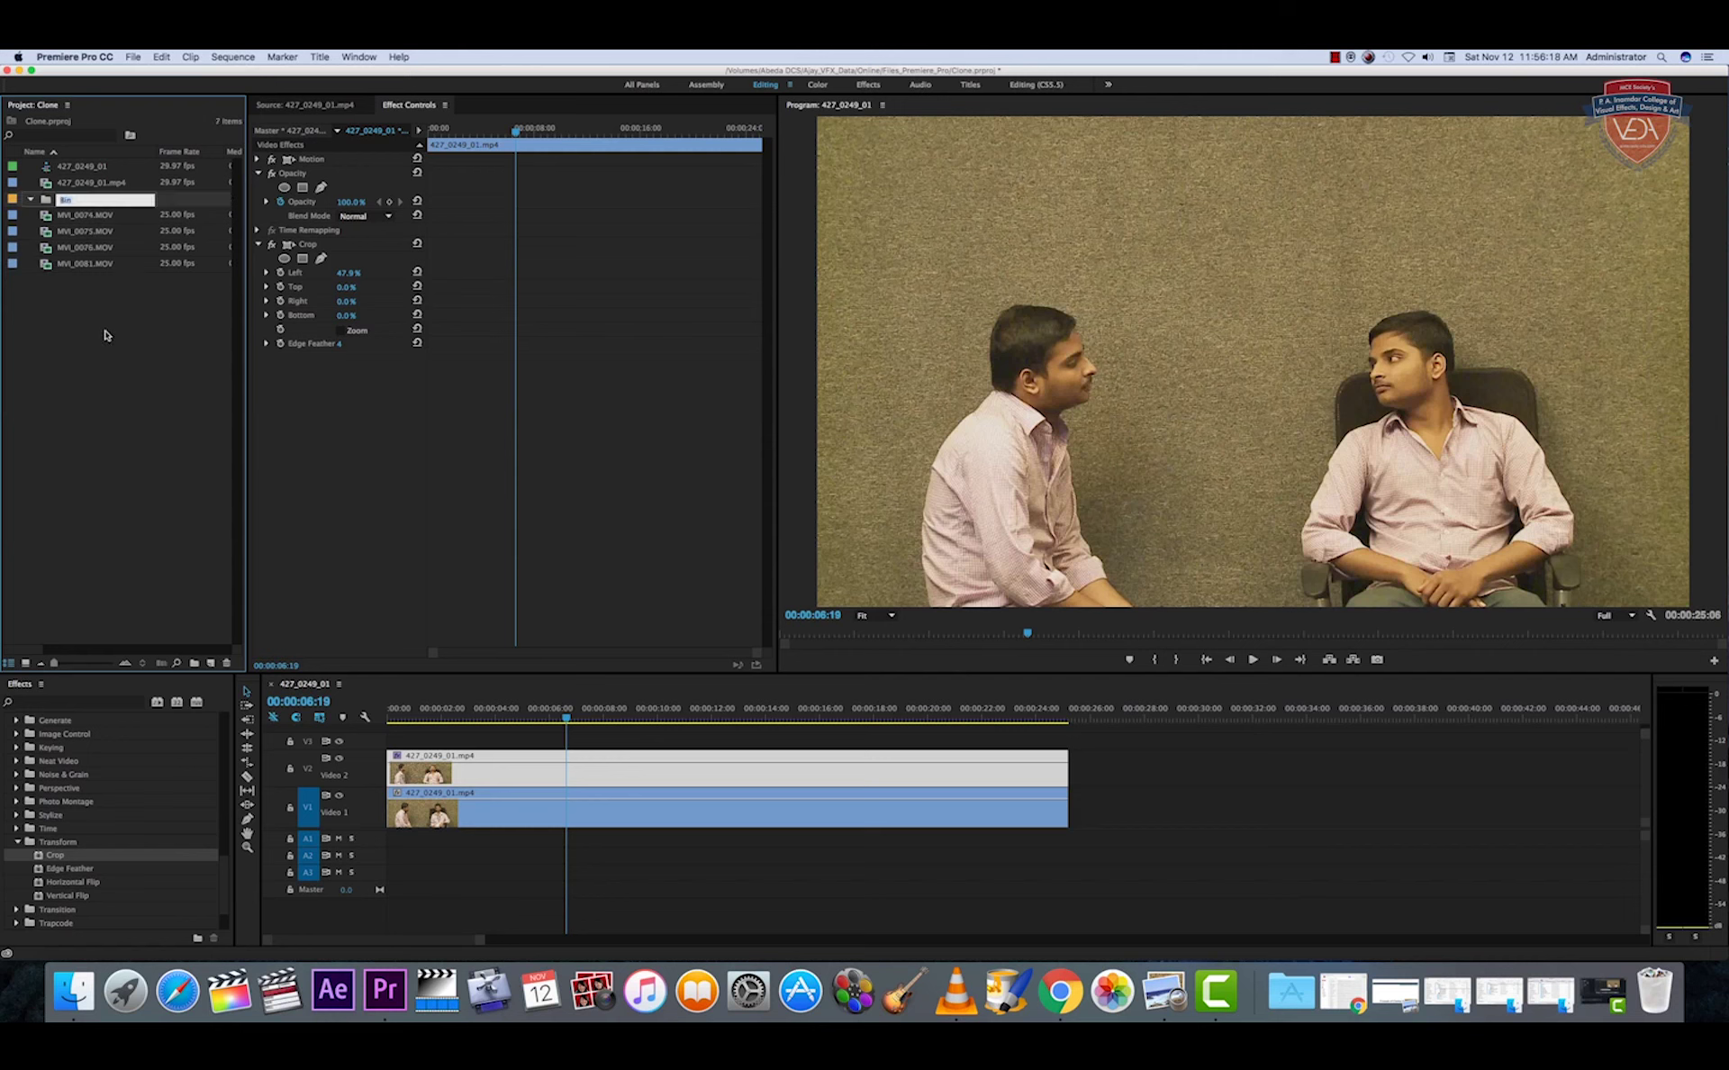
{"action": "type", "text": "Multiple_Cloning"}
{"action": "key", "text": "Tab"}
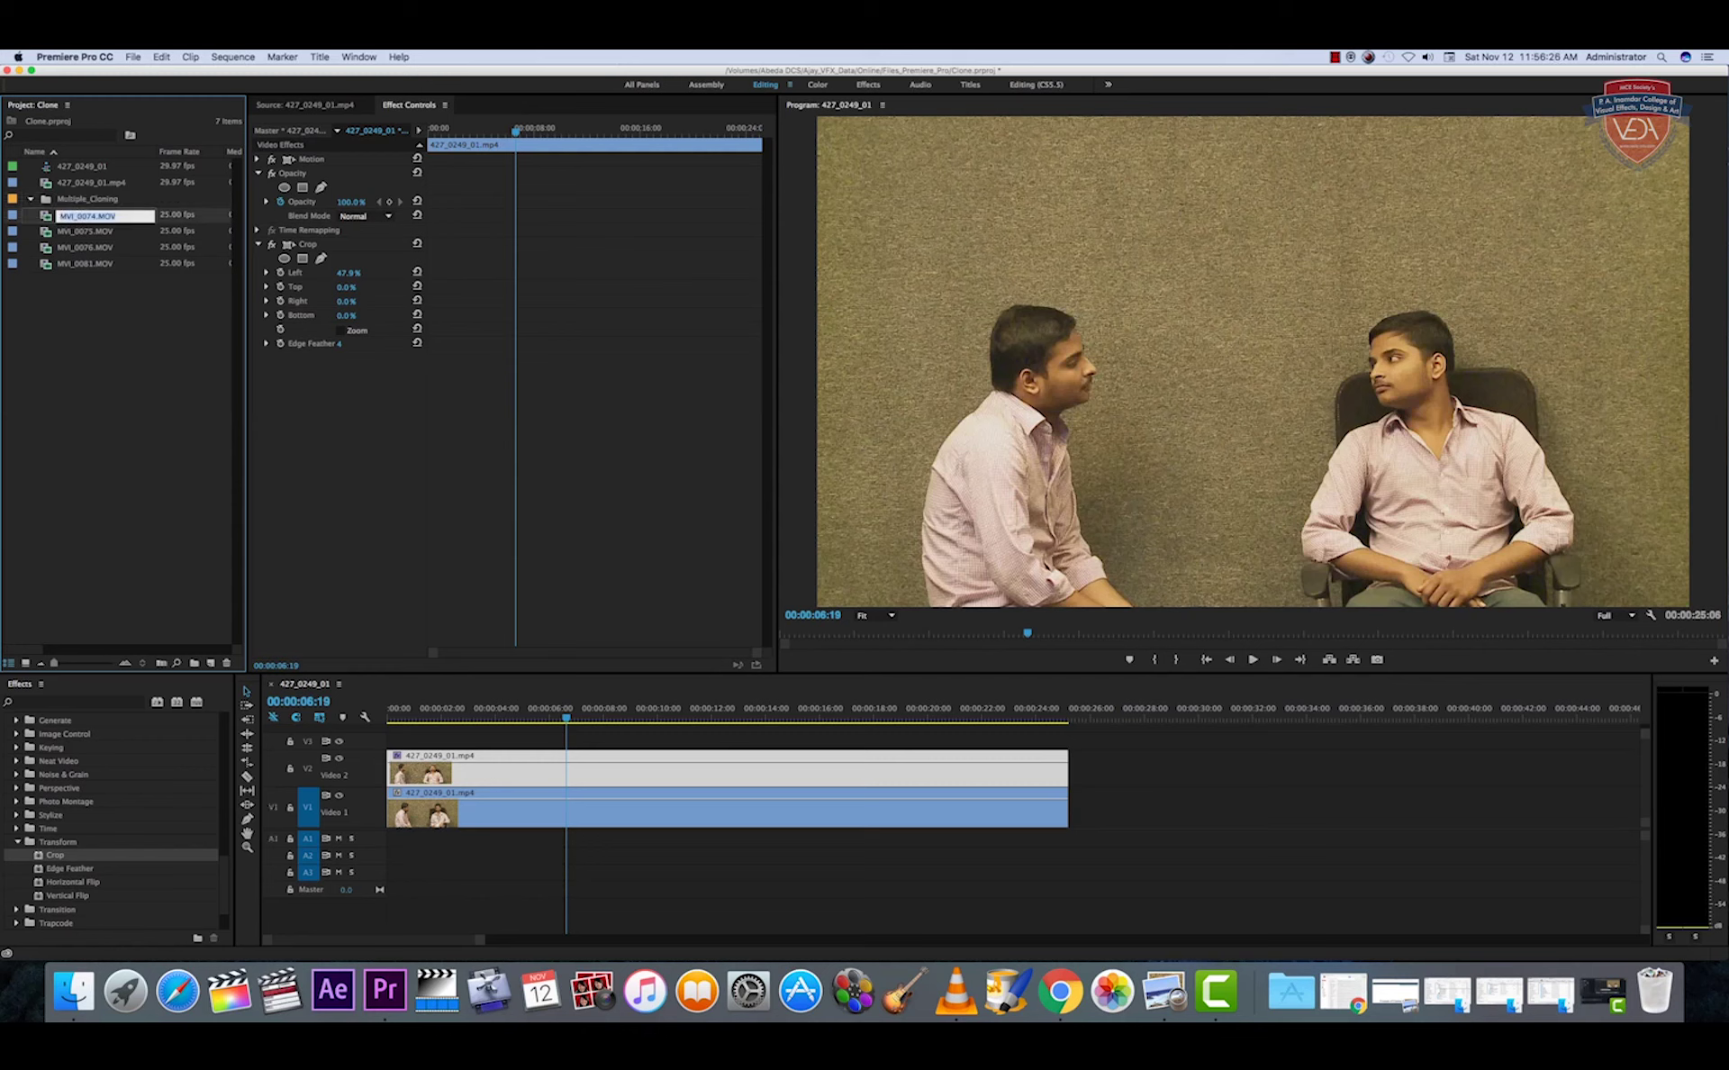
- Move the four MVI takes, MVI_0074 through MVI_0081, into the Multiple_Cloning bin
{"action": "left_click_drag", "start_coordinate": [97, 316], "coordinate": [83, 200]}
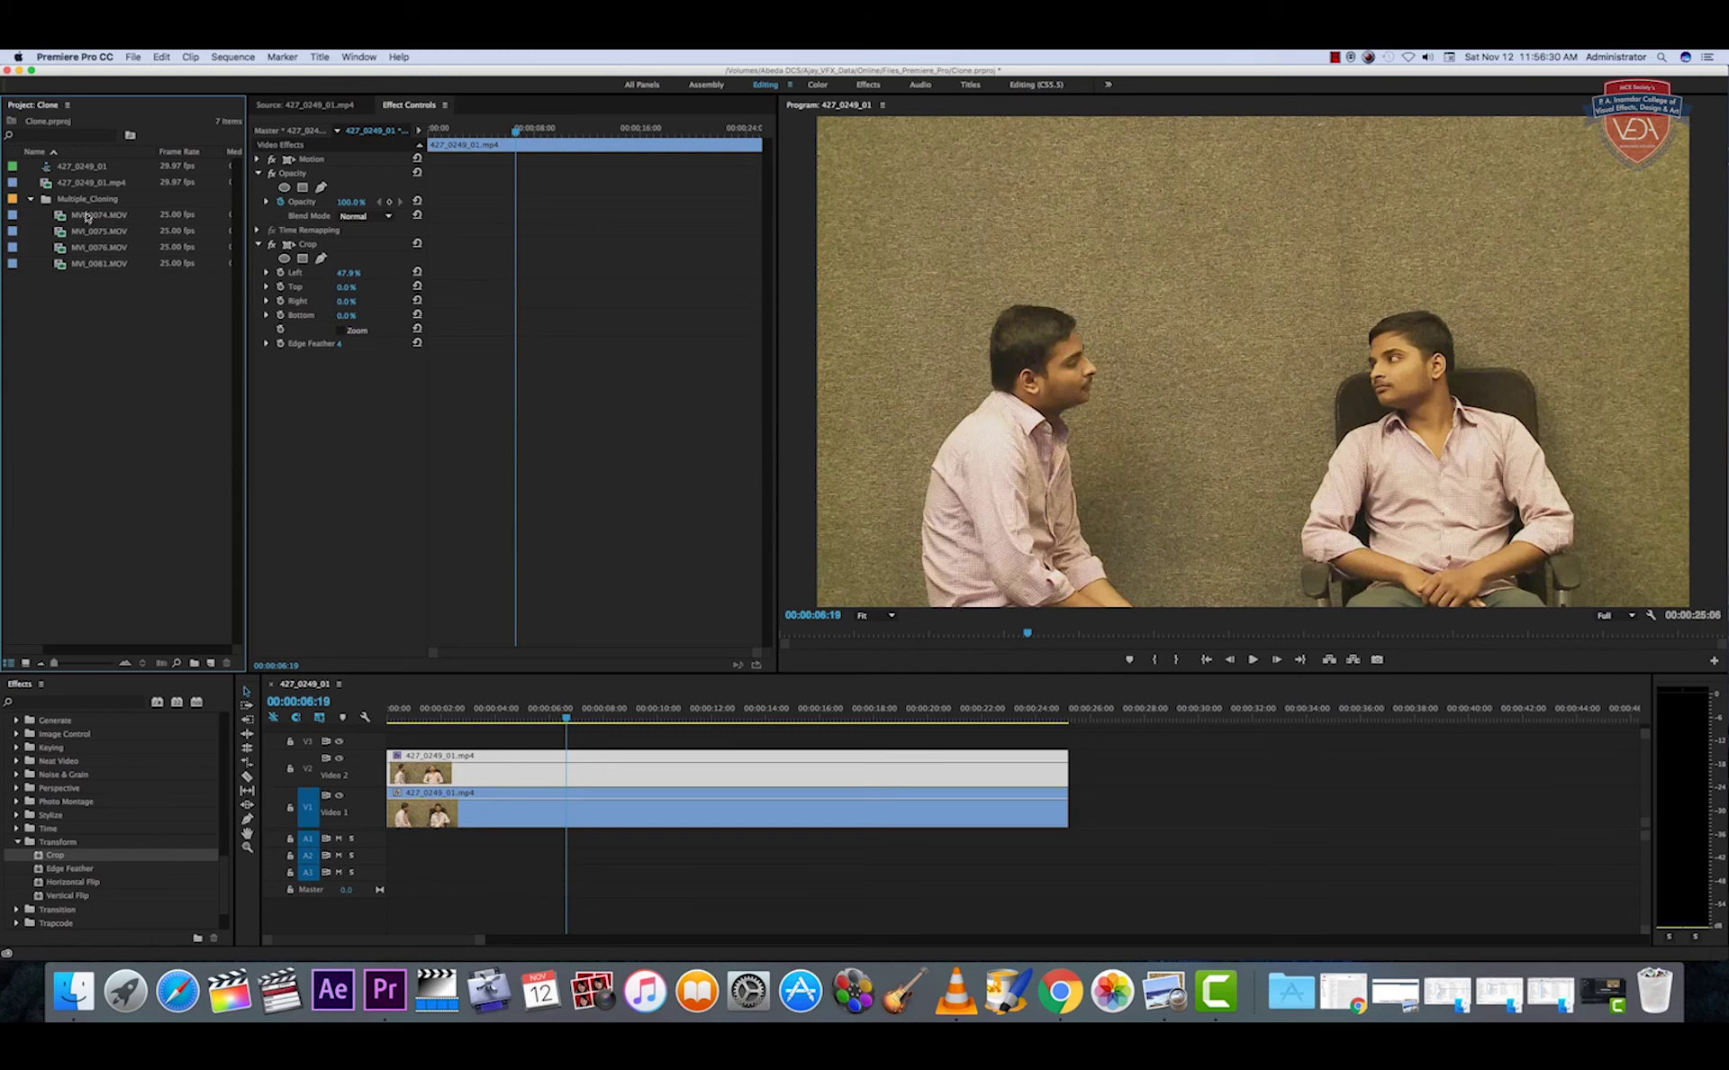
{"action": "right_click", "coordinate": [88, 216]}
{"action": "left_click", "coordinate": [63, 300]}
{"action": "left_click_drag", "start_coordinate": [63, 302], "coordinate": [105, 224]}
{"action": "key", "text": "grave"}
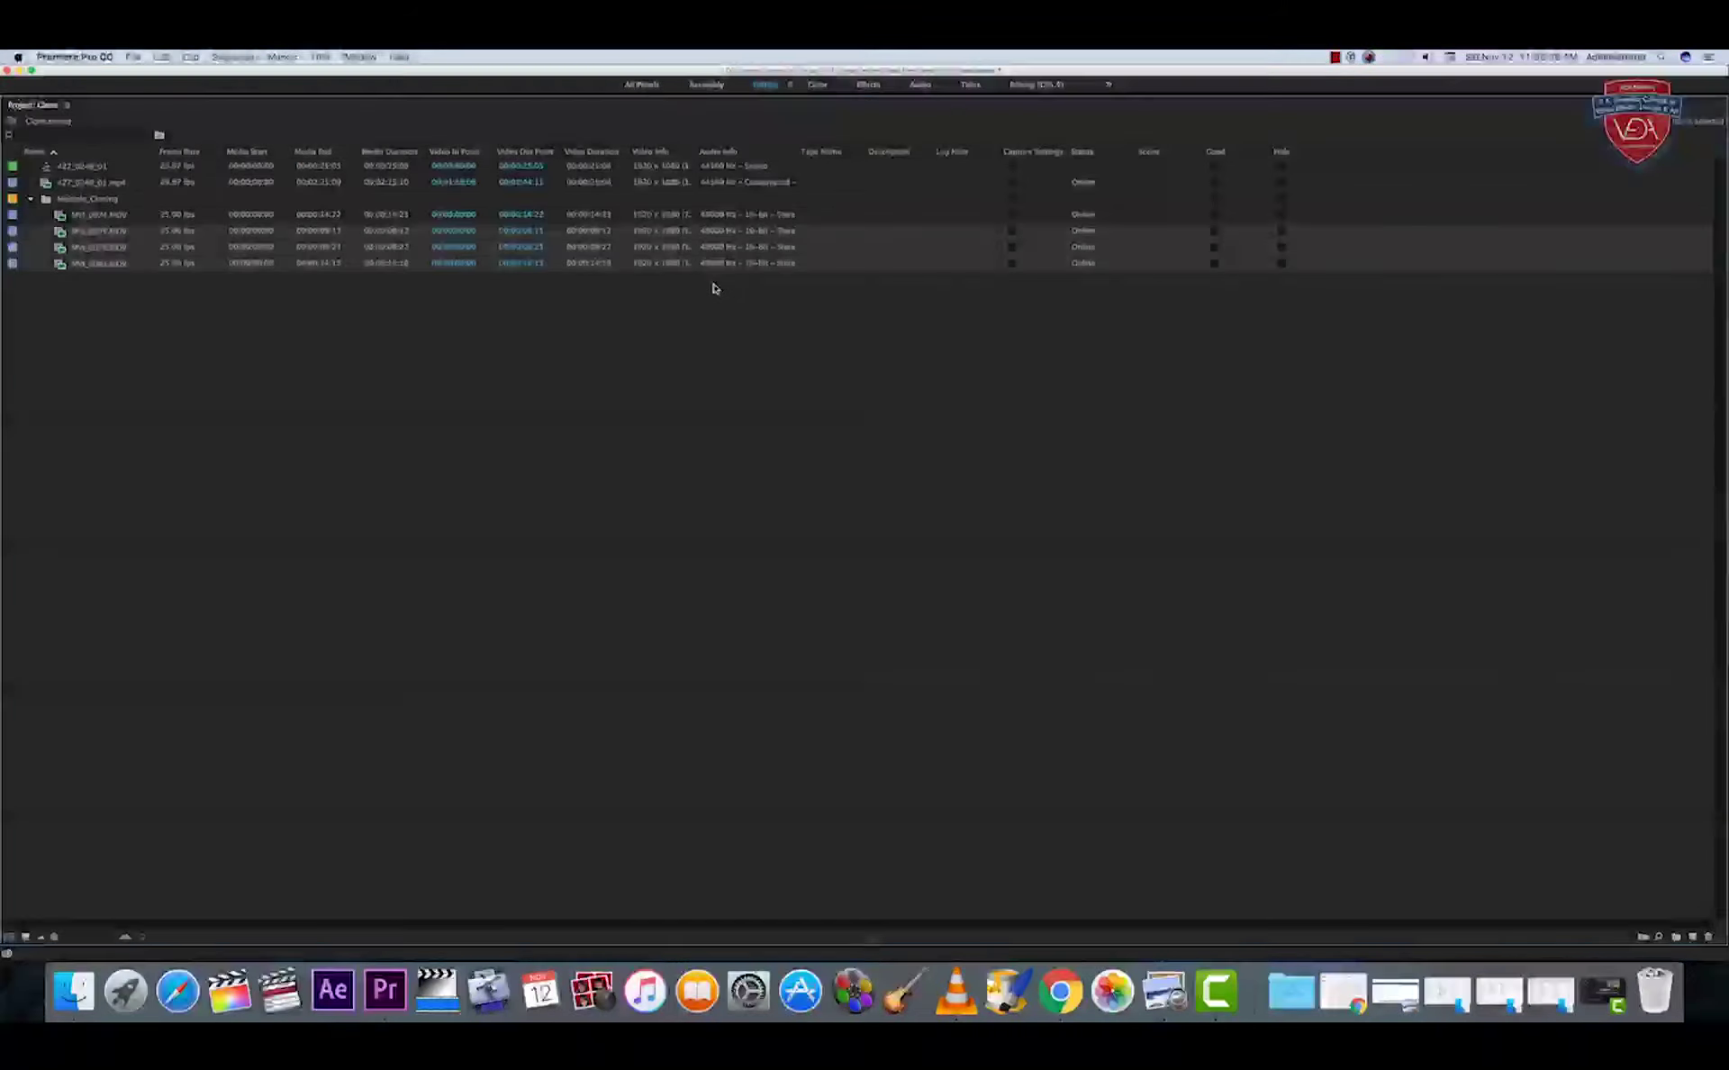
{"action": "key", "text": "grave"}
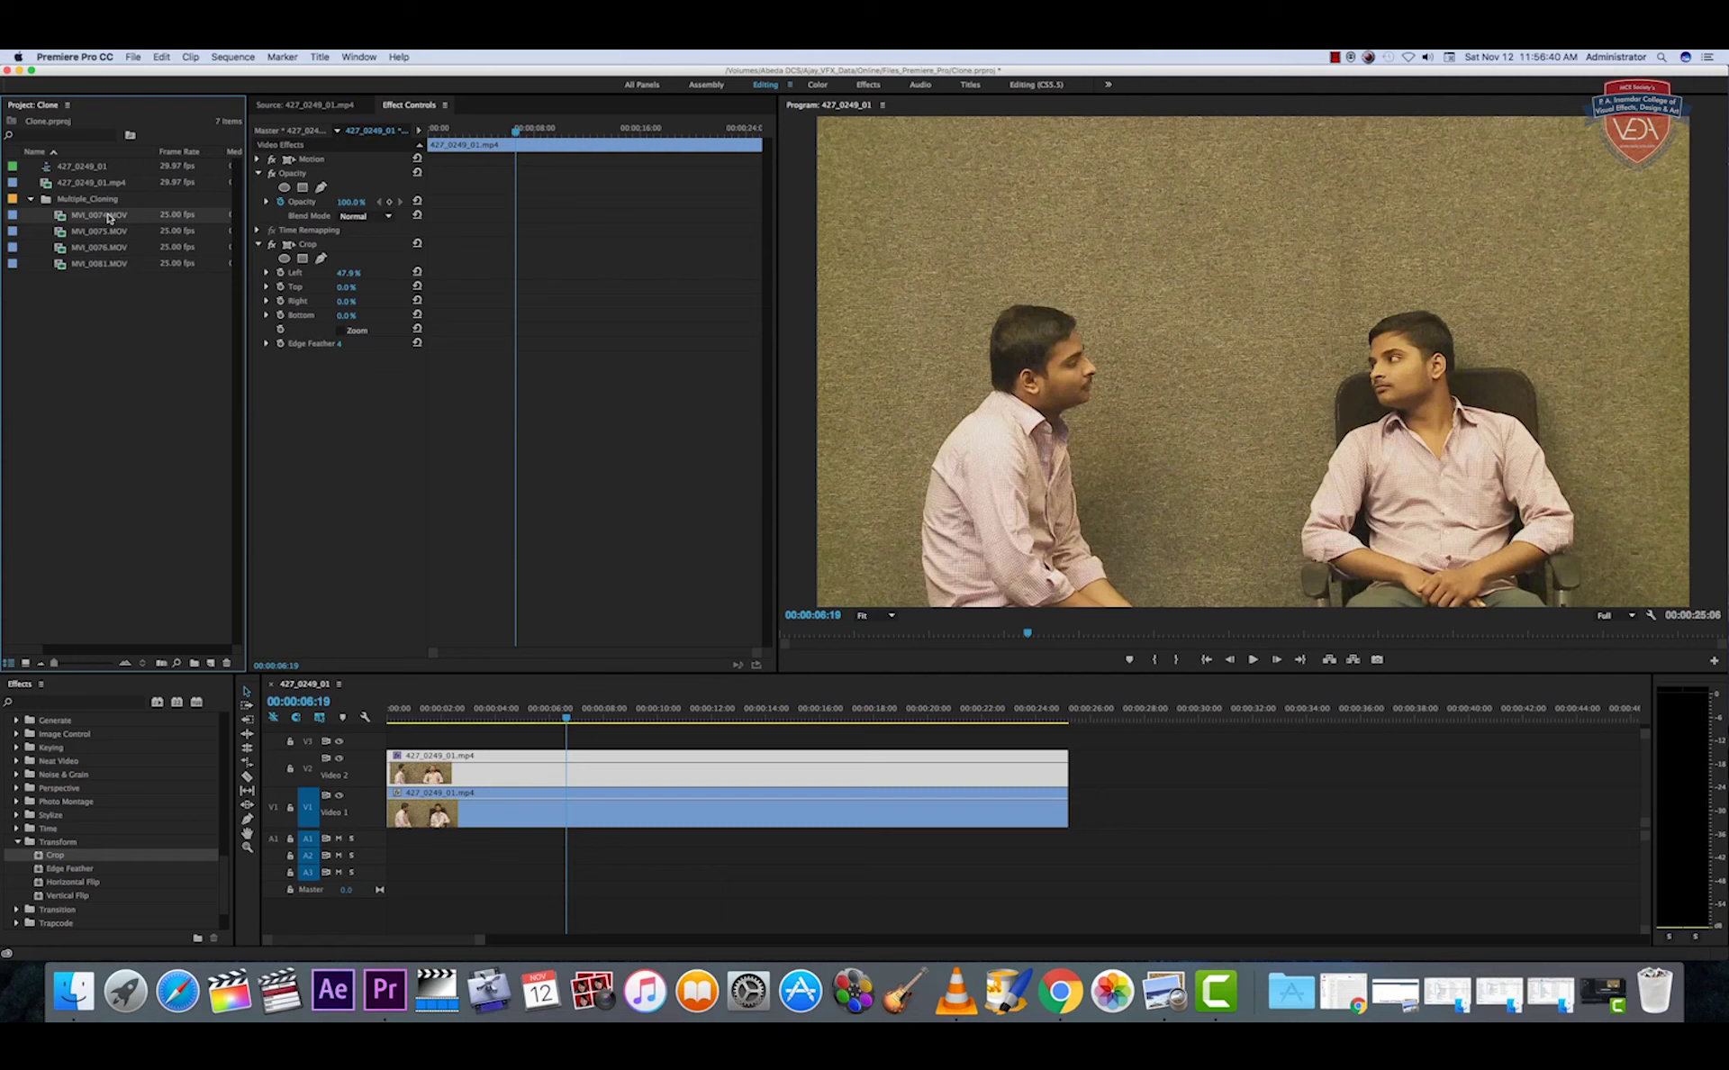
{"action": "right_click", "coordinate": [108, 217]}
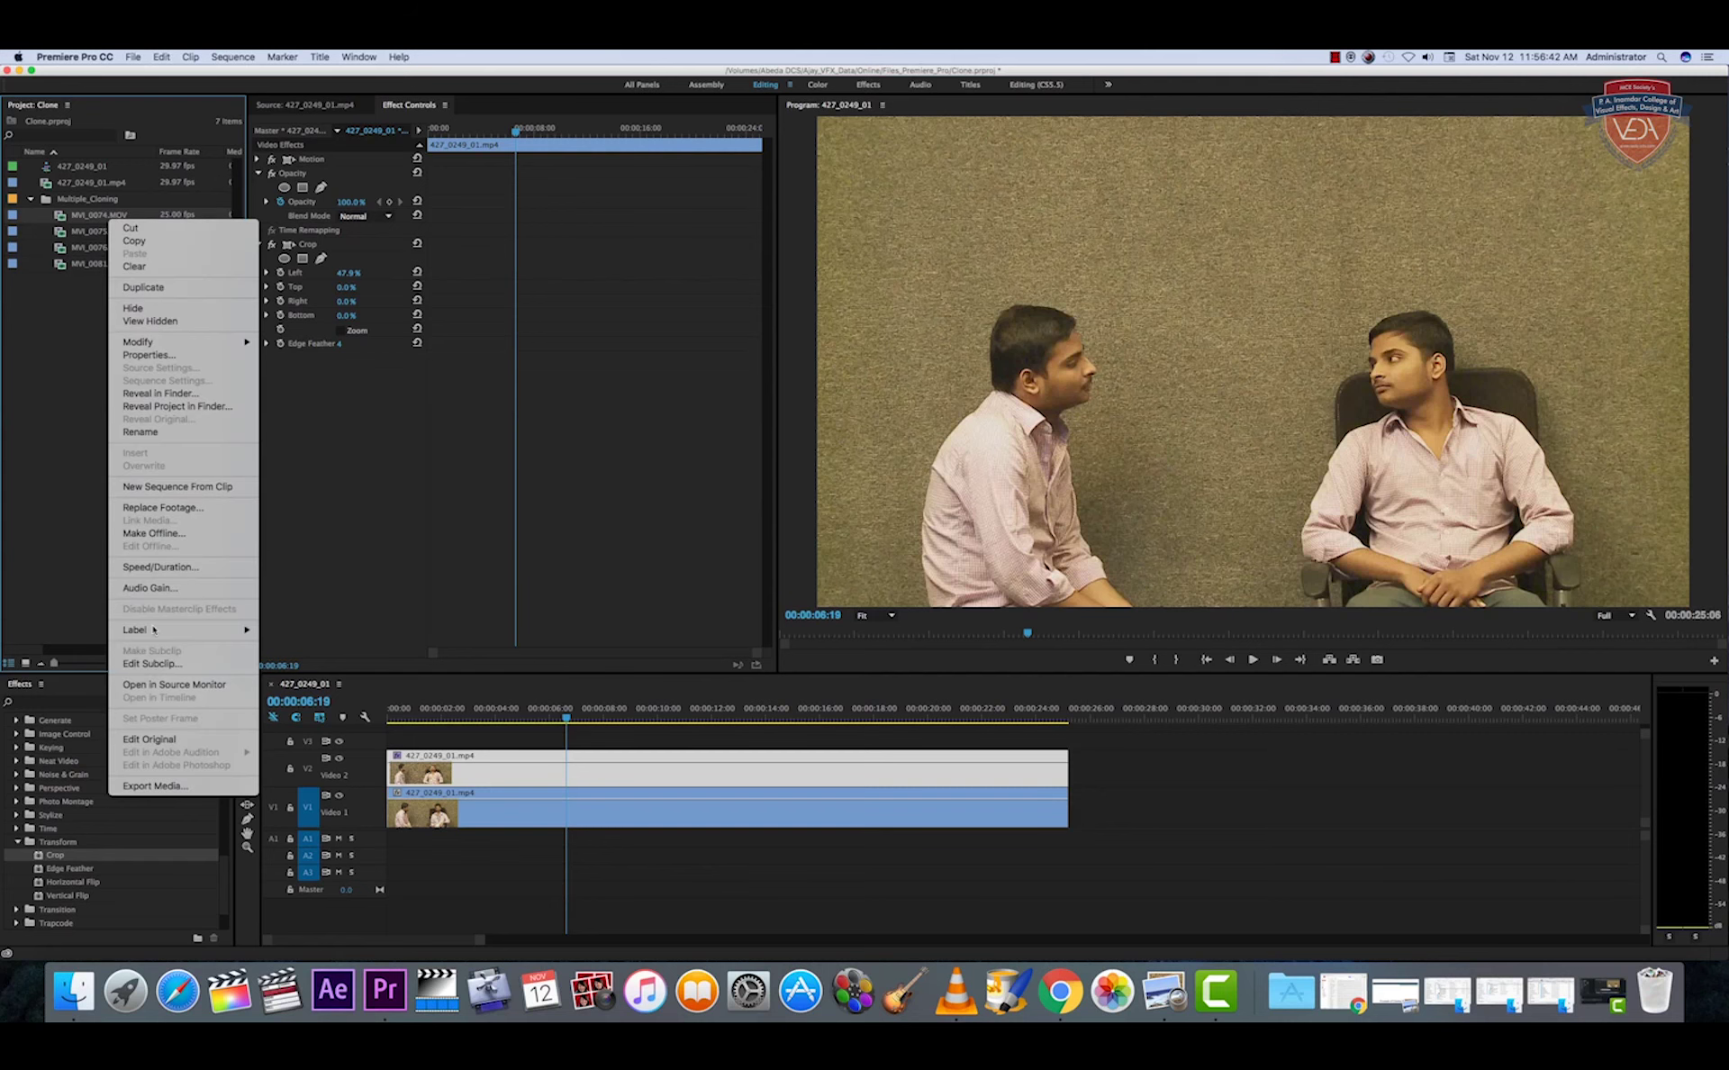
- Create a new MVI_0074 sequence from the clip and delete the clip from its timeline
{"action": "left_click", "coordinate": [194, 488]}
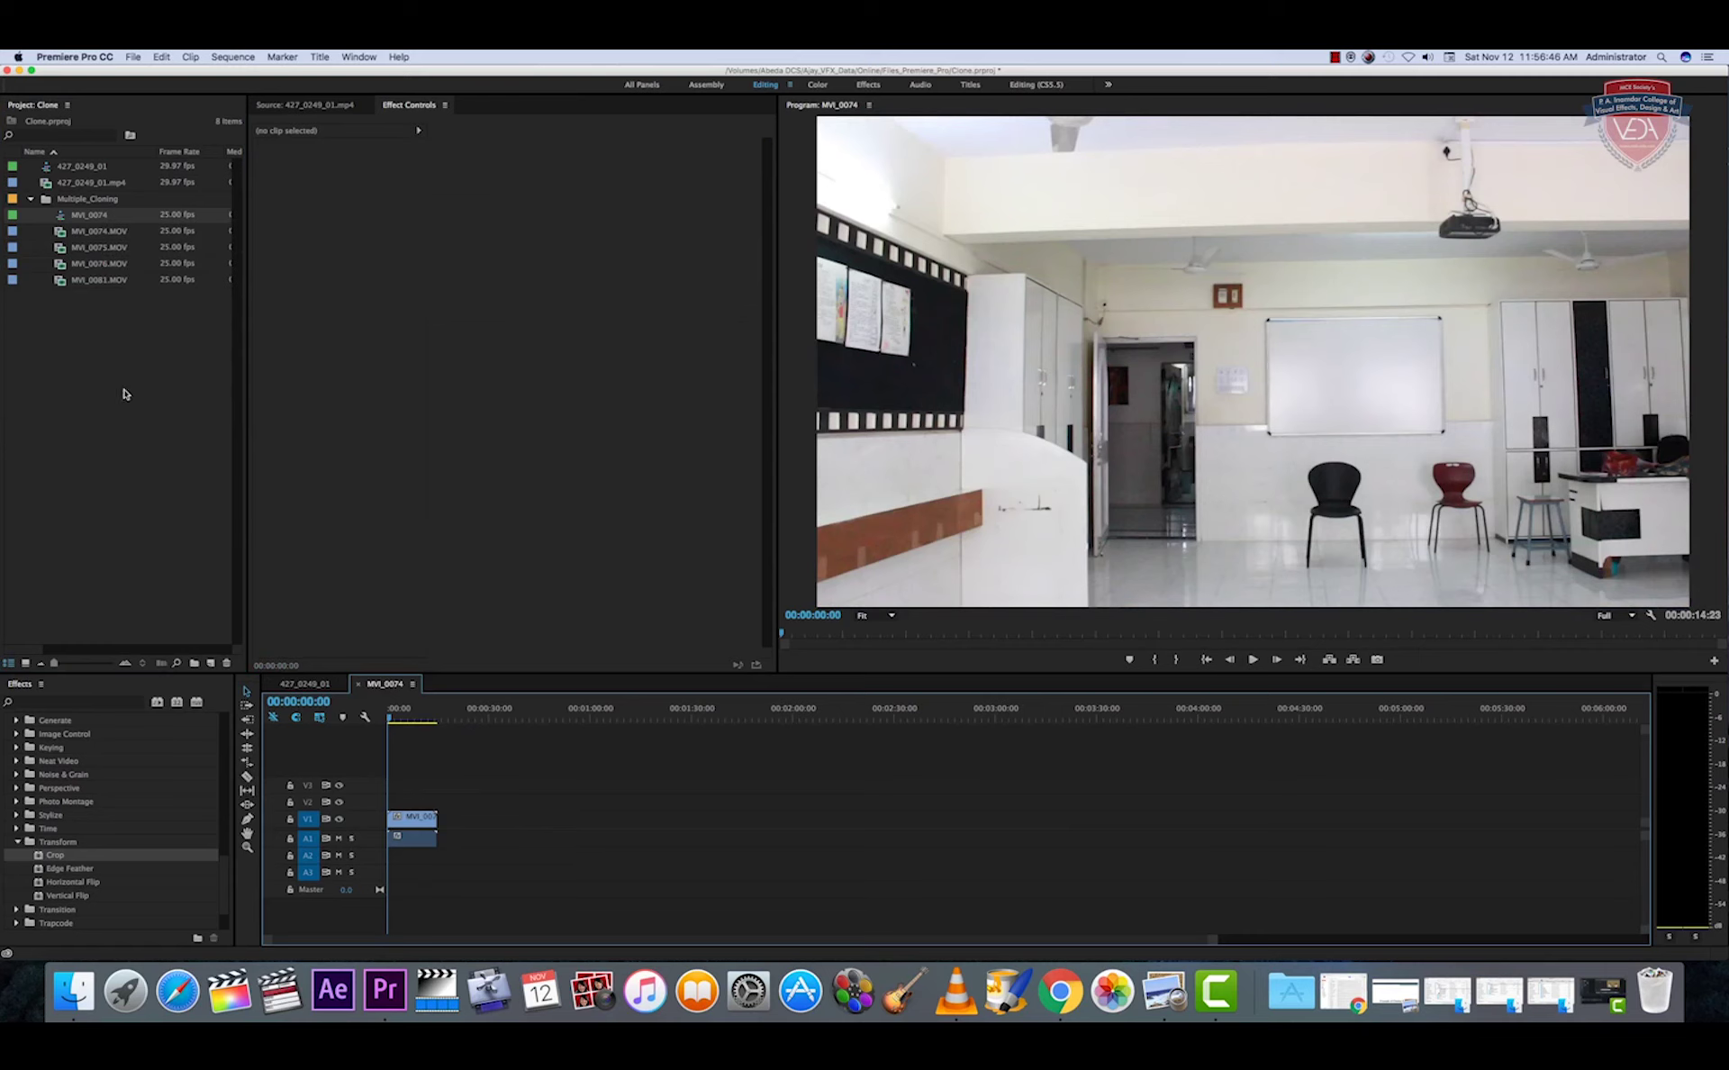
{"action": "left_click", "coordinate": [94, 317]}
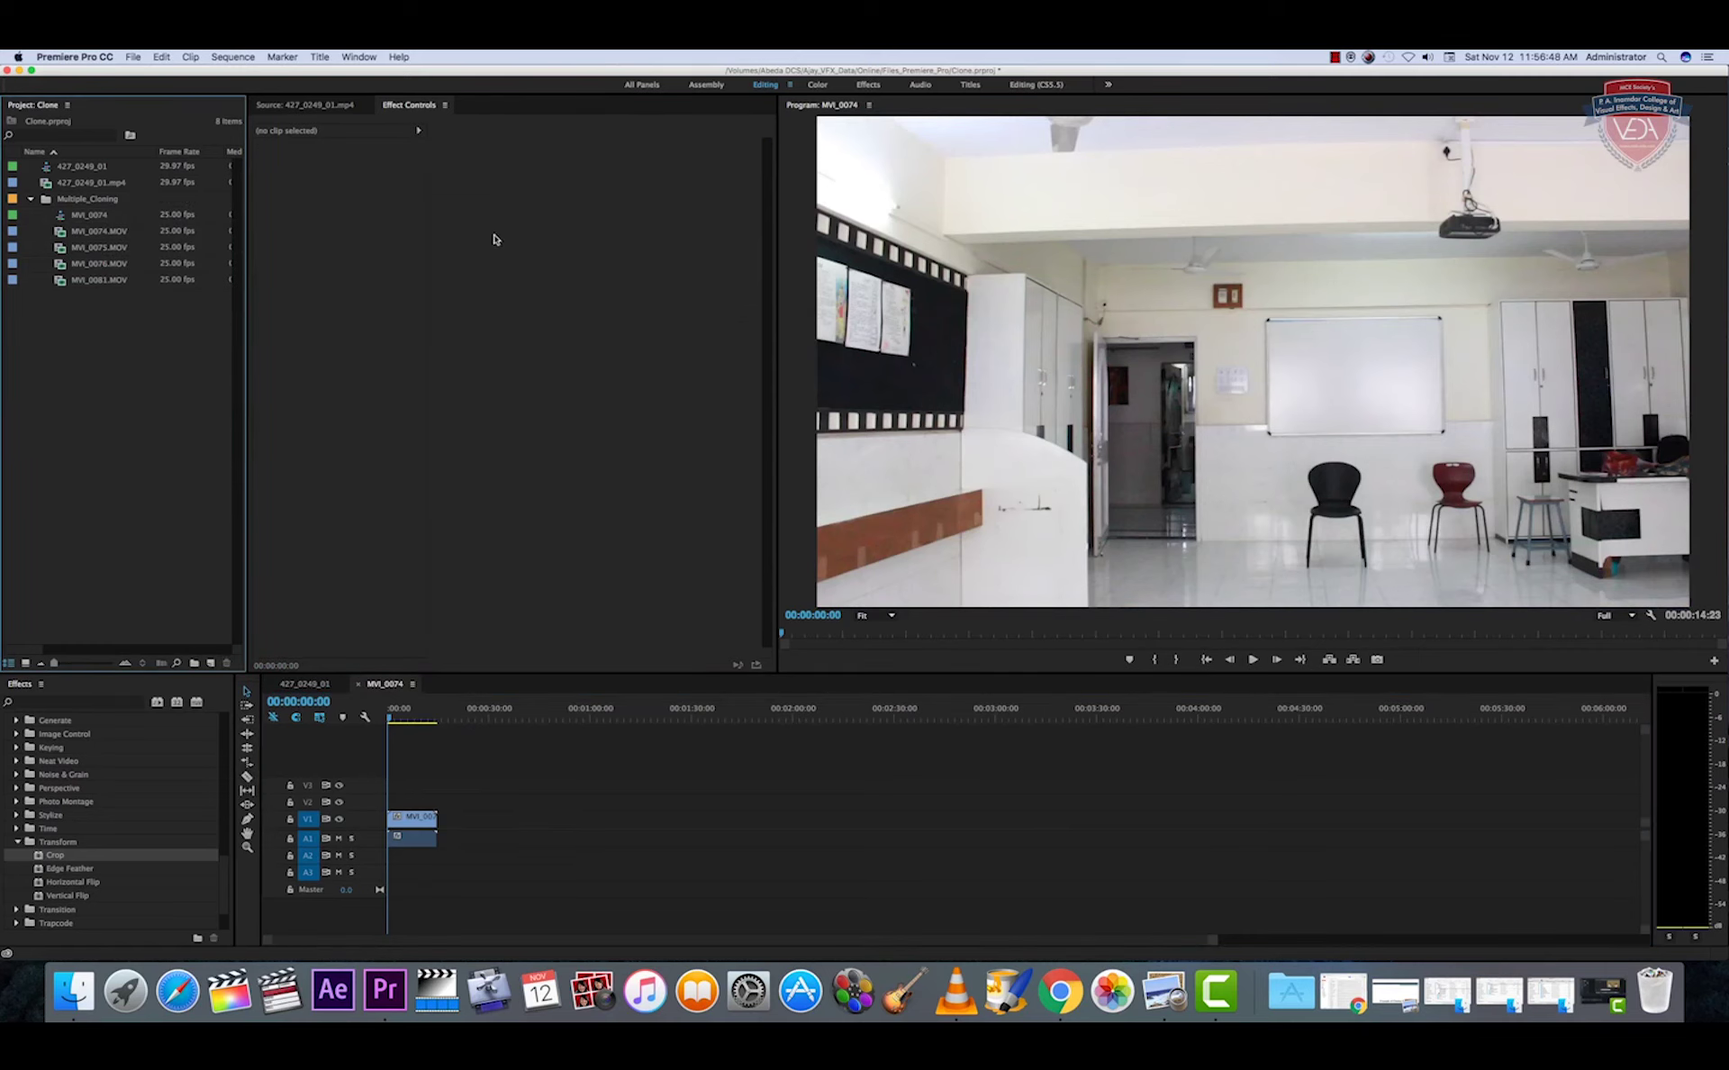
{"action": "left_click", "coordinate": [422, 821]}
{"action": "key", "text": "Delete"}
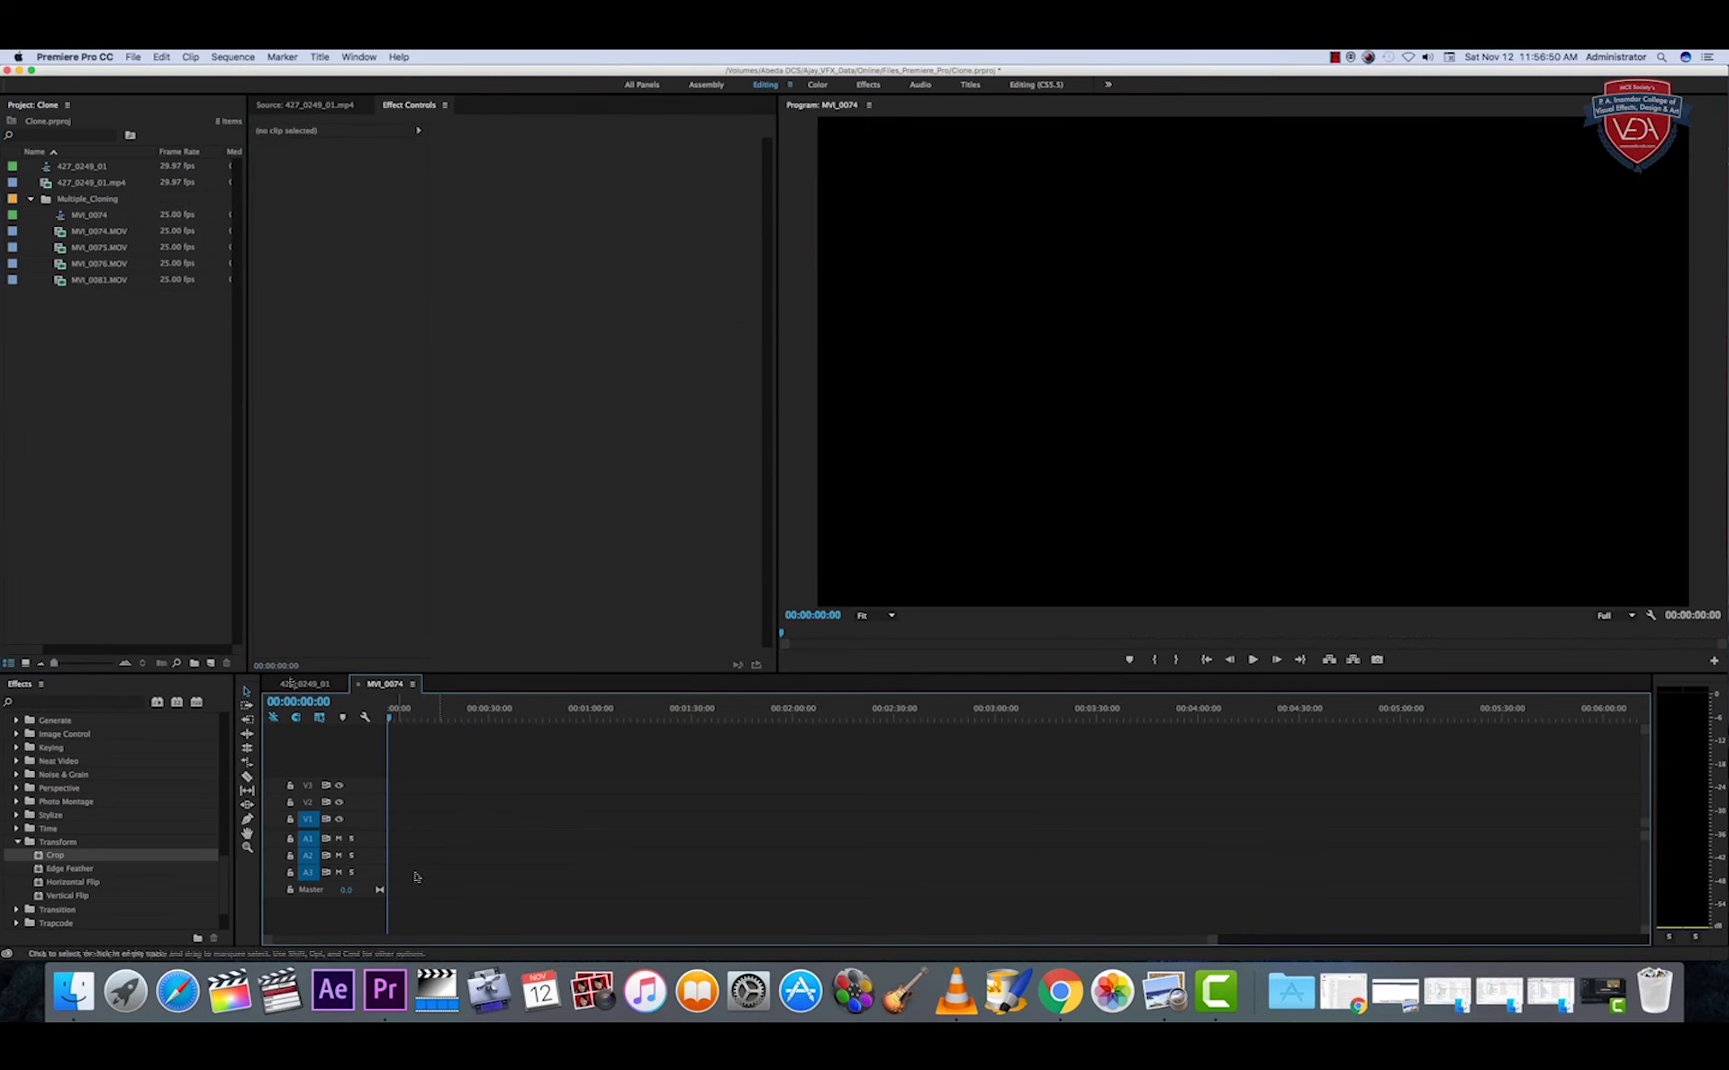
- Widen the Source monitor and scrub through the door take MVI_0074.MOV
{"action": "double_click", "coordinate": [63, 232]}
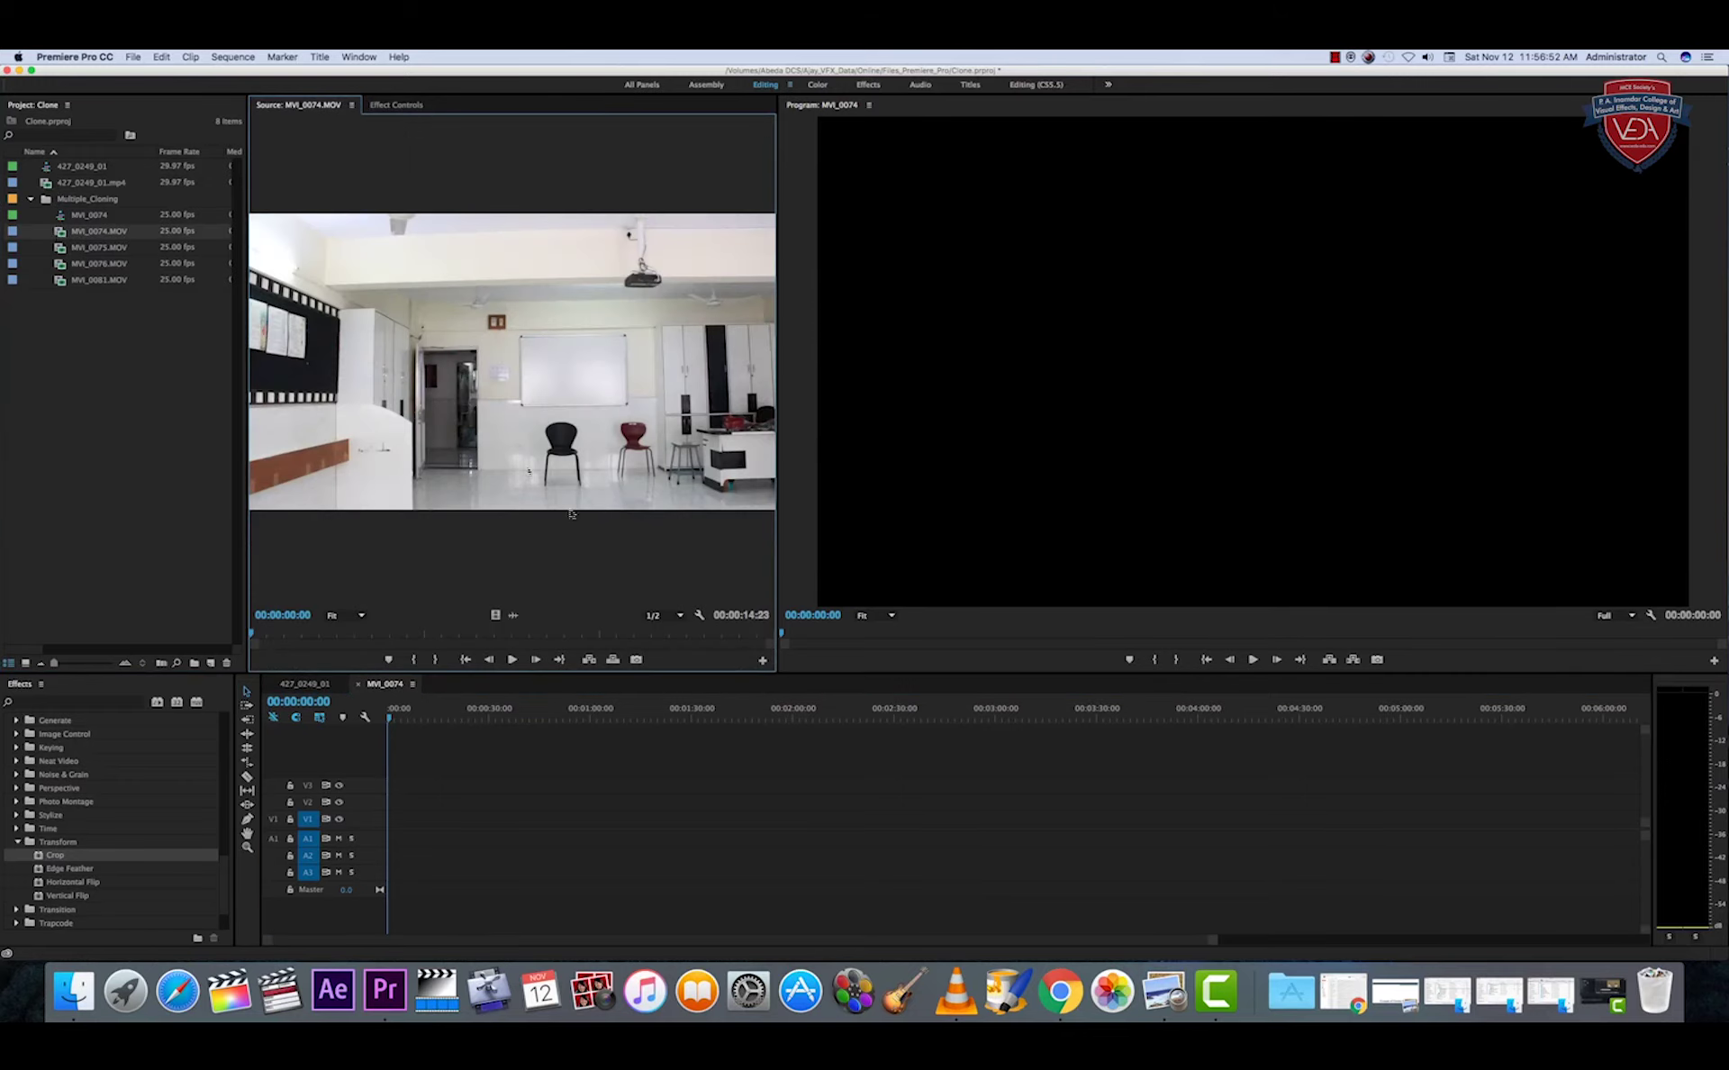
{"action": "left_click_drag", "start_coordinate": [779, 401], "coordinate": [1029, 401]}
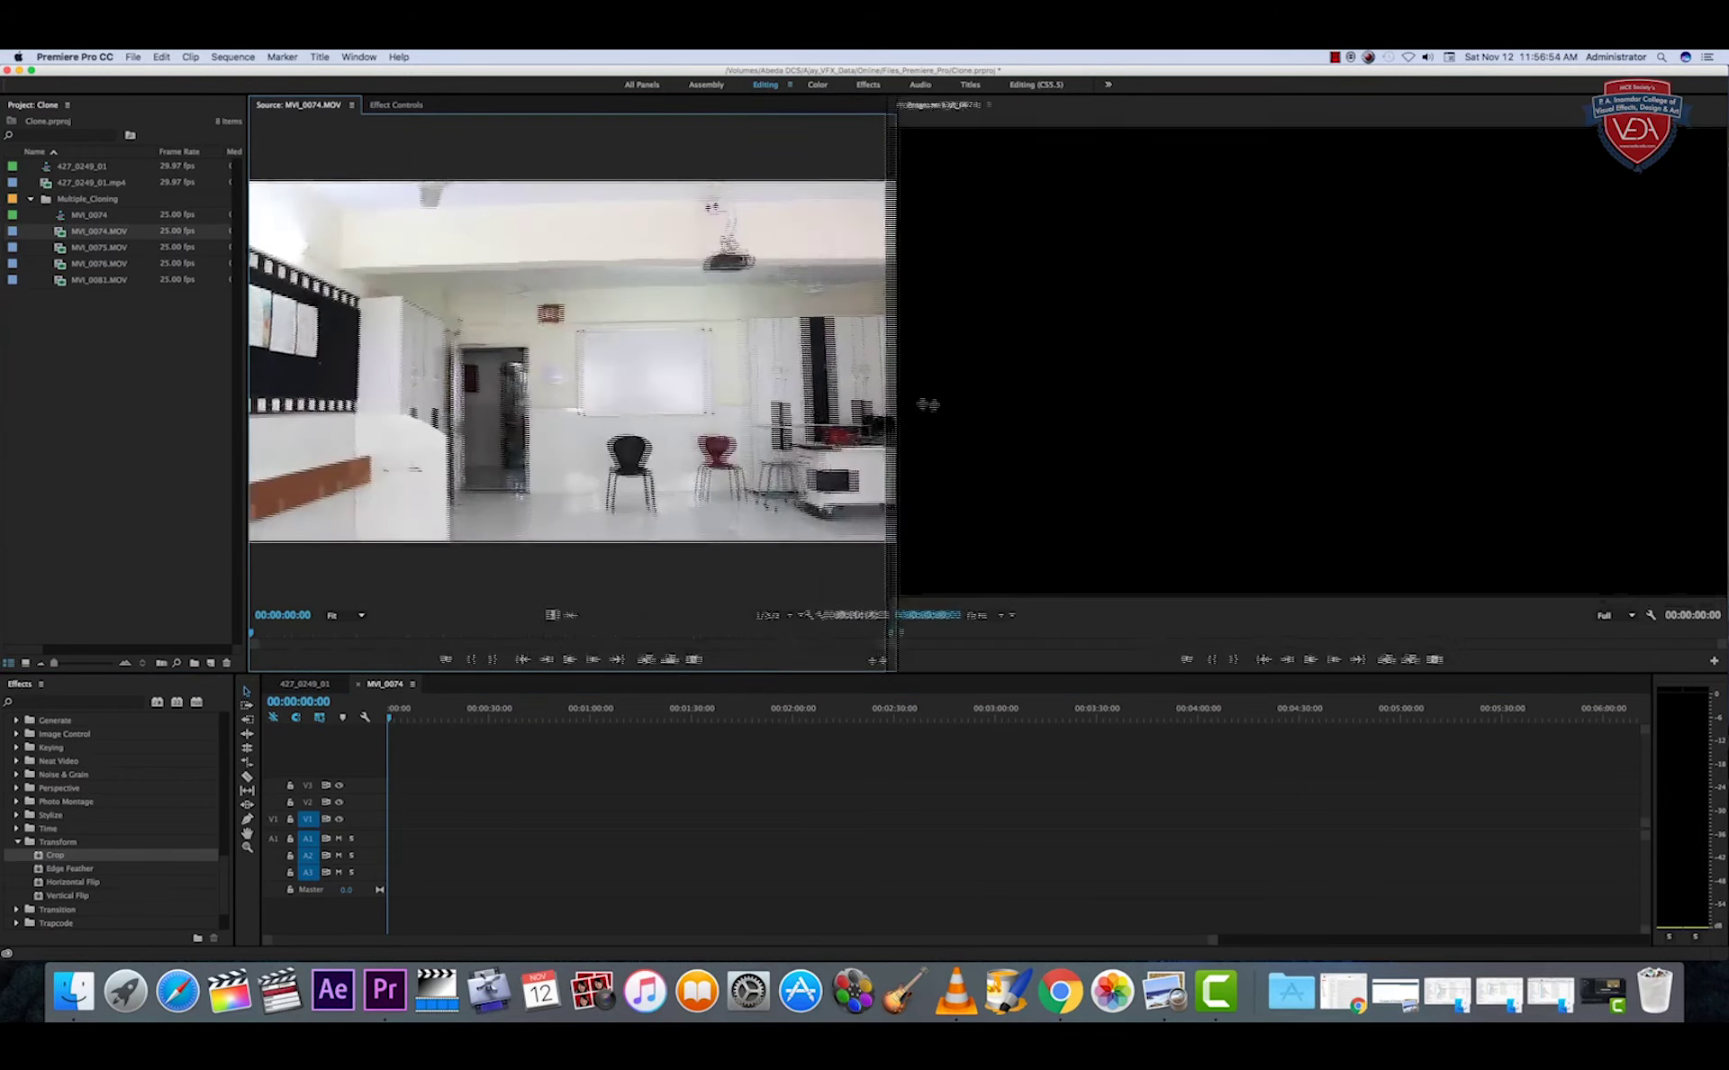
{"action": "left_click", "coordinate": [259, 635]}
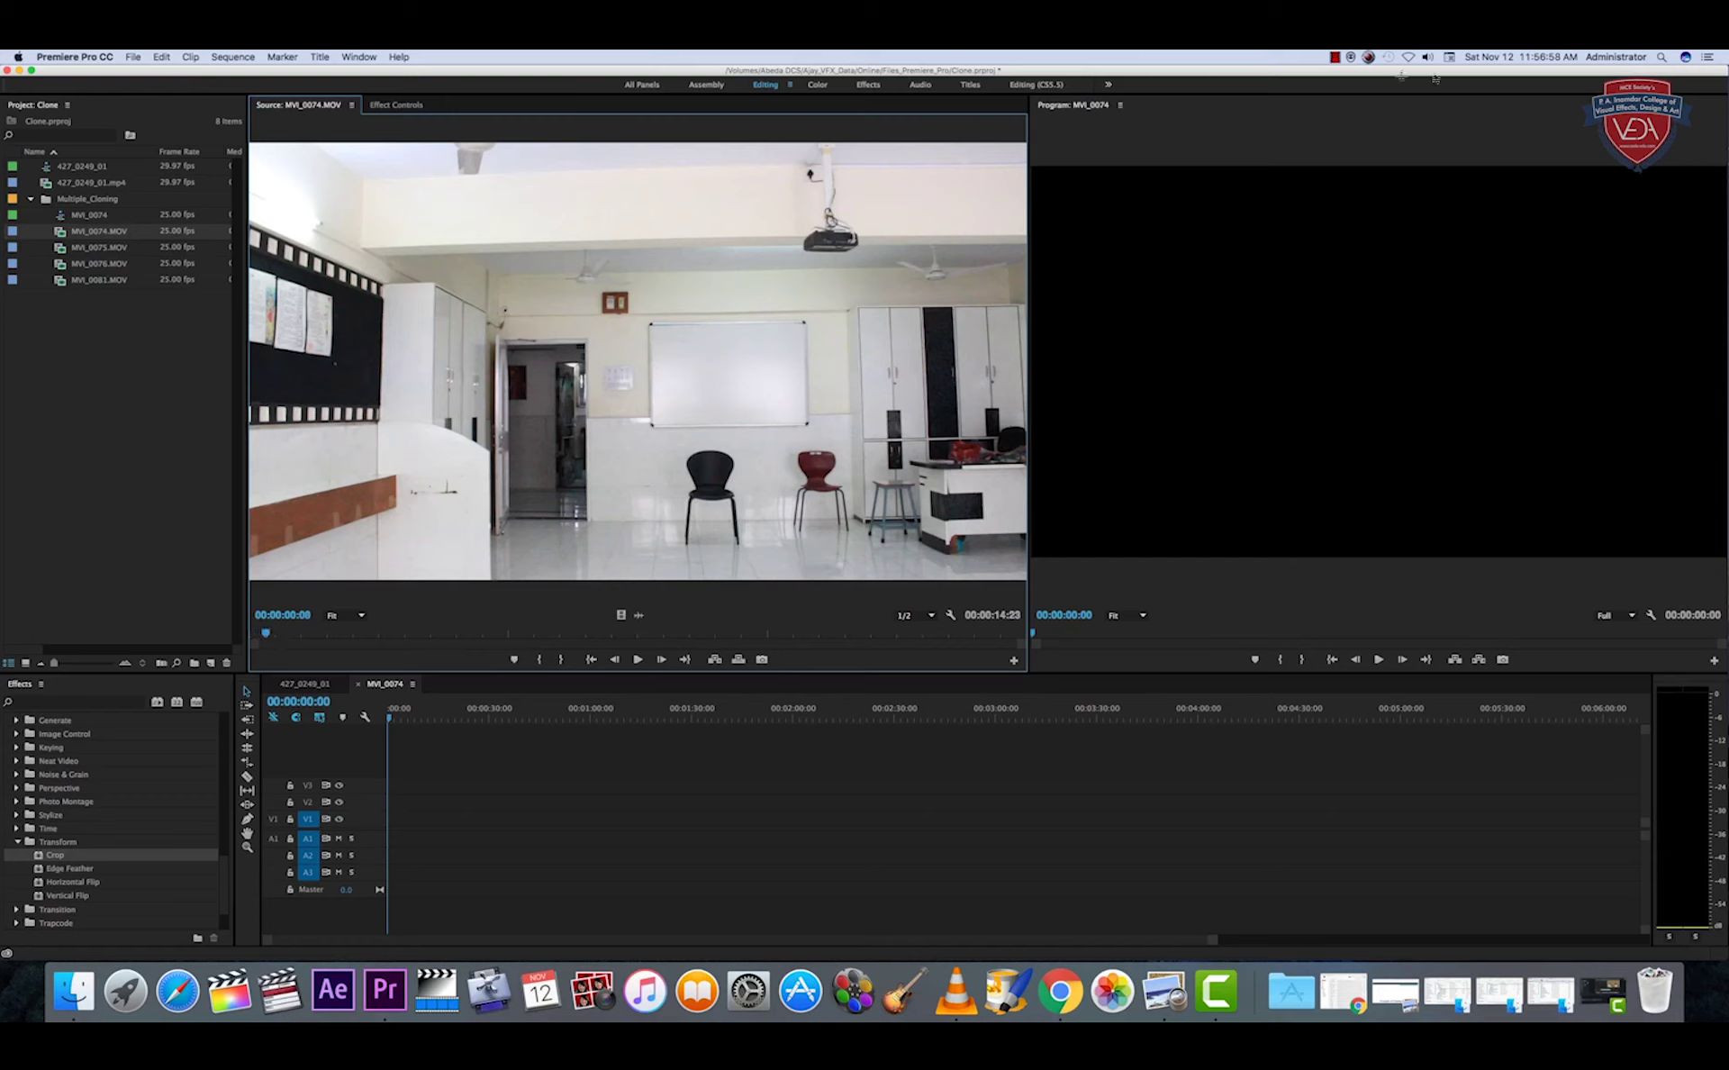
{"action": "left_click_drag", "start_coordinate": [410, 636], "coordinate": [662, 636]}
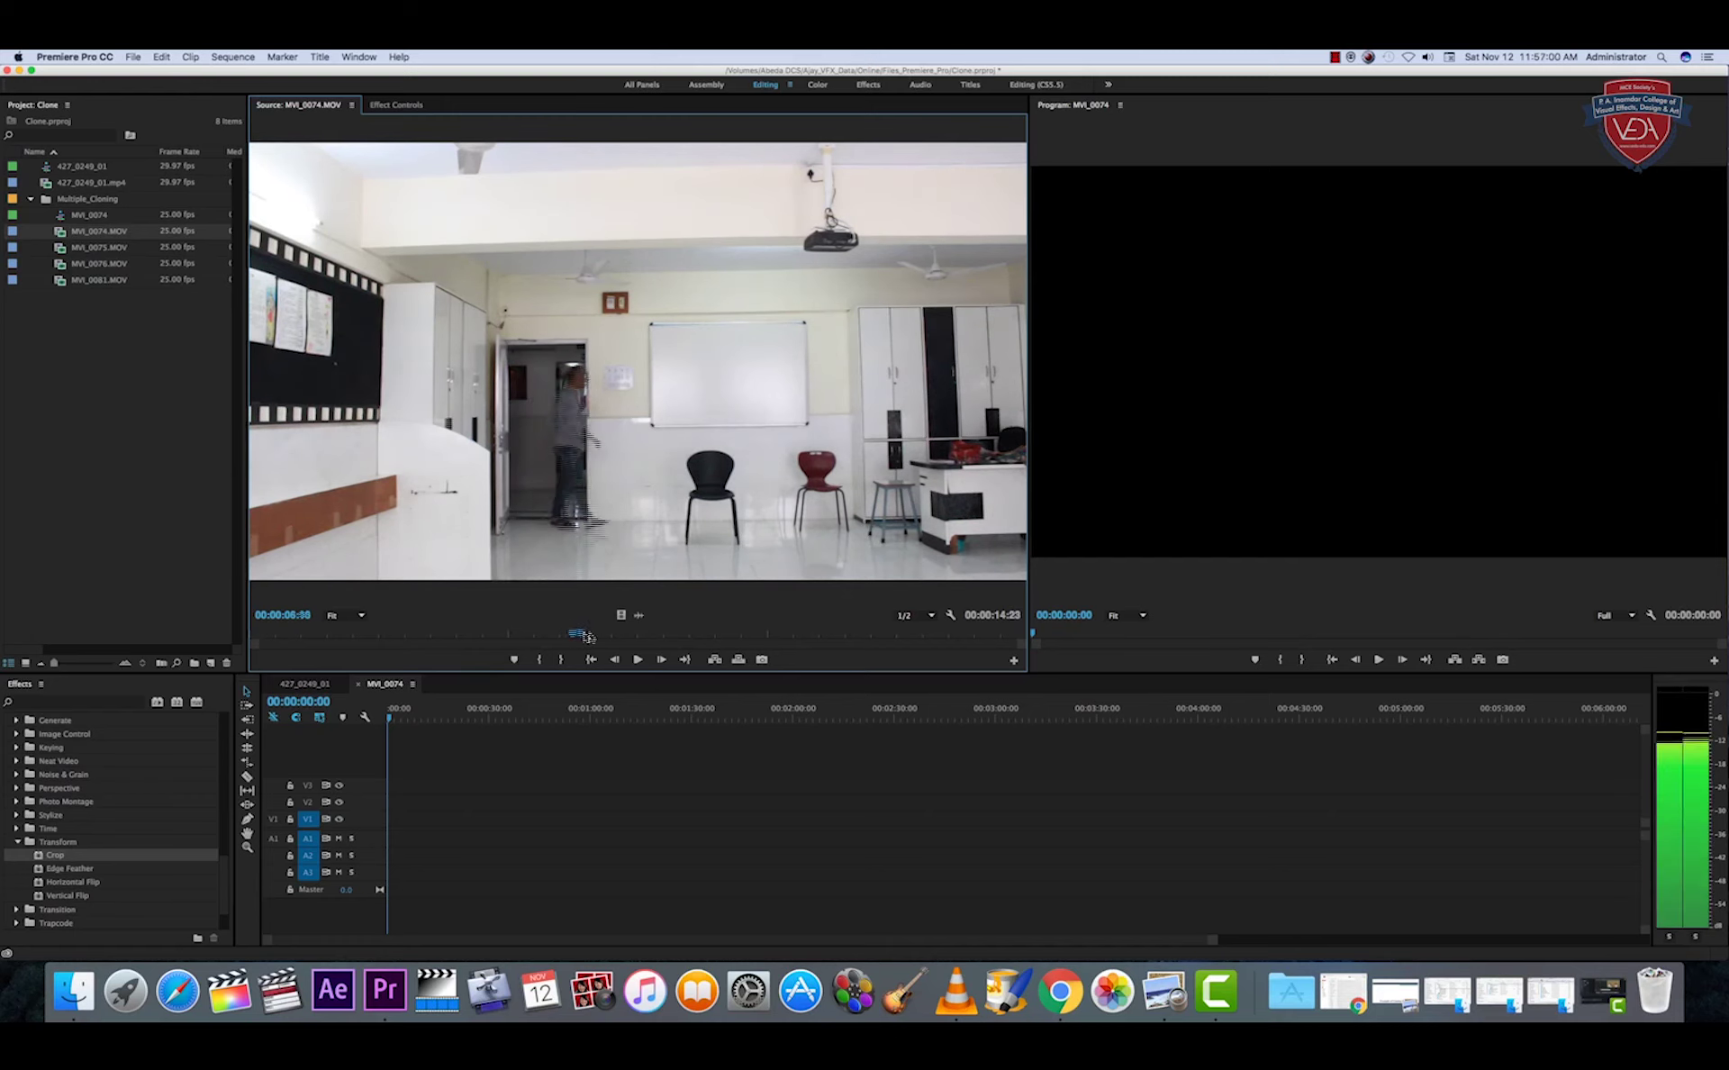
{"action": "left_click_drag", "start_coordinate": [662, 636], "coordinate": [884, 634]}
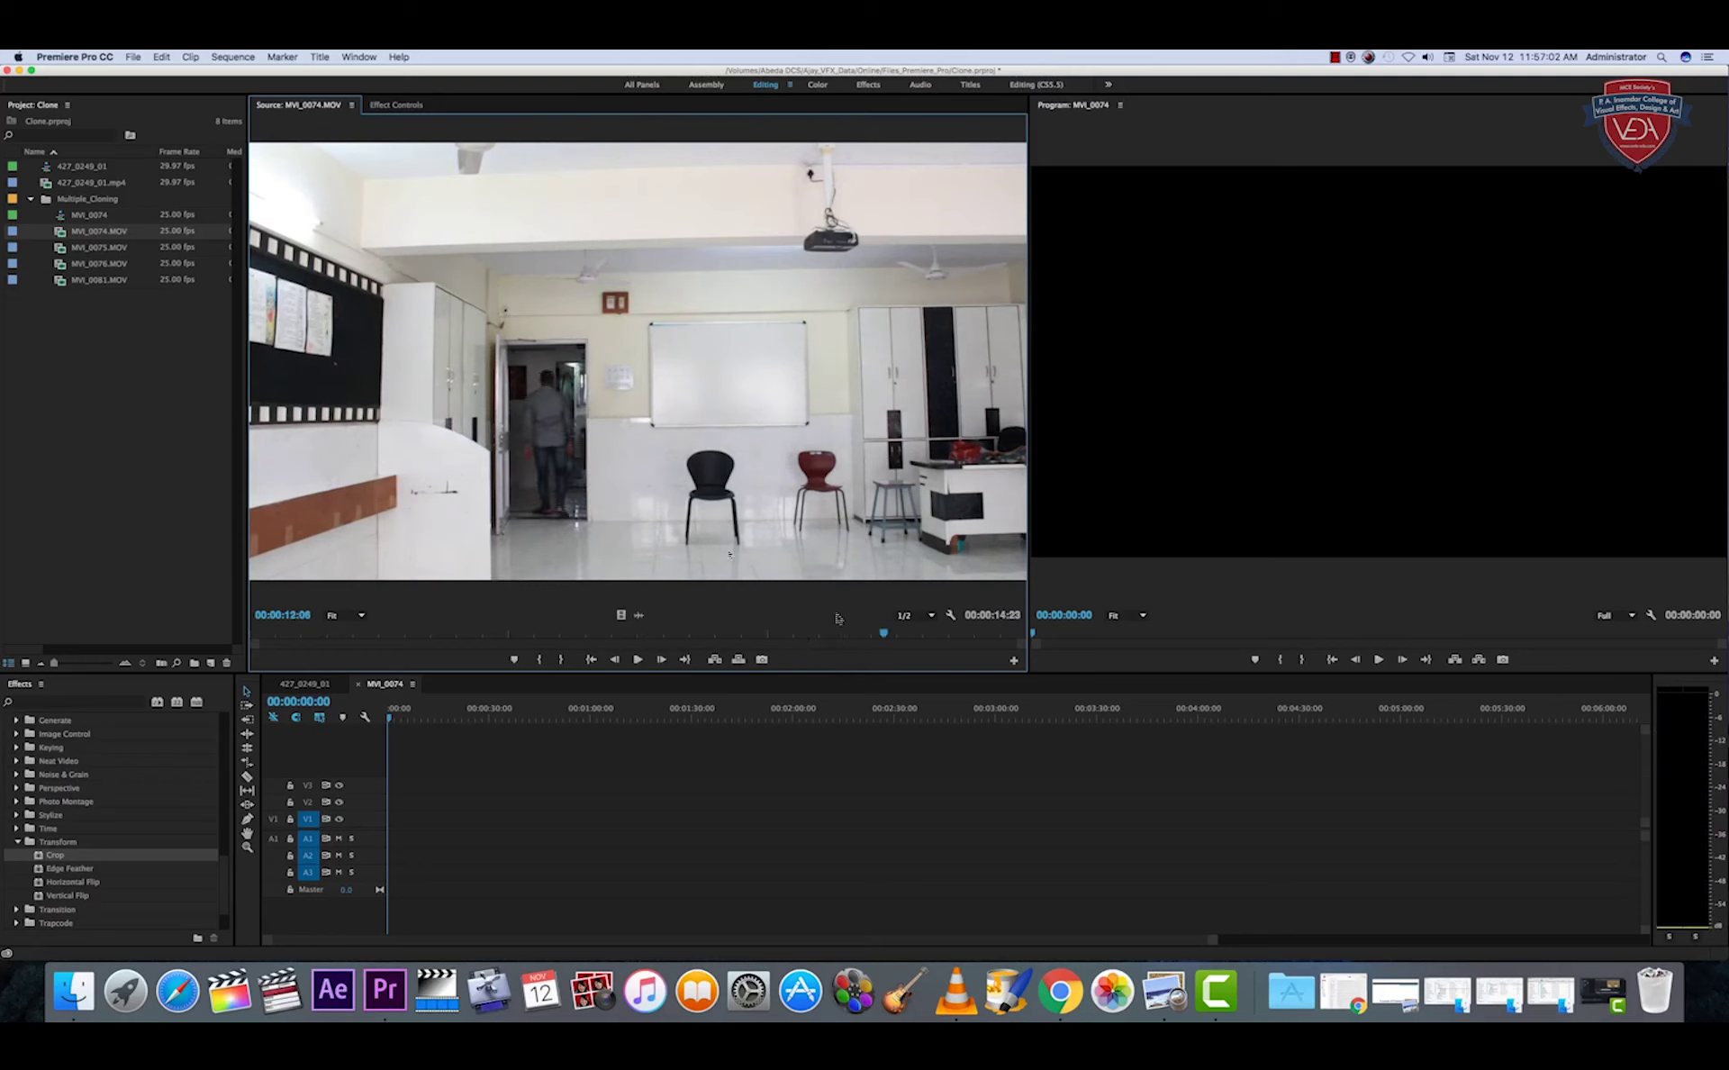
- Preview takes MVI_0075, MVI_0076 and MVI_0081, ending with MVI_0075.MOV loaded
{"action": "double_click", "coordinate": [98, 246]}
{"action": "left_click", "coordinate": [485, 634]}
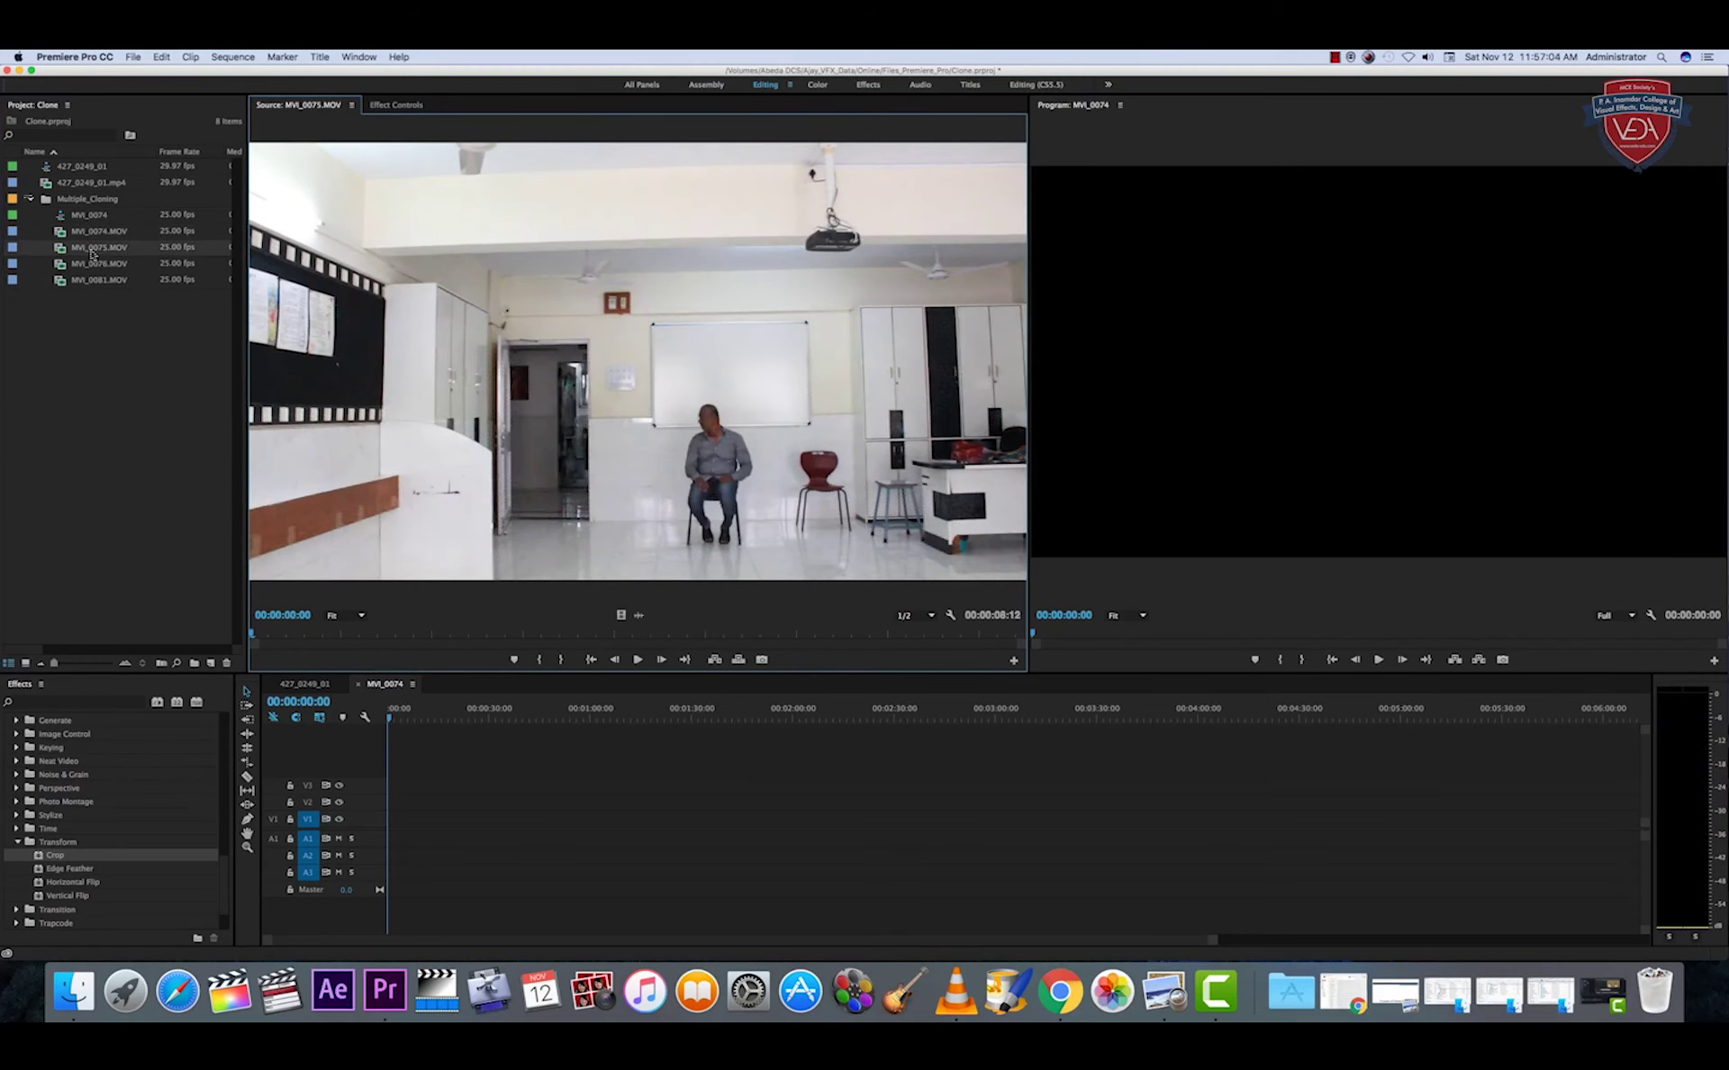
{"action": "left_click_drag", "start_coordinate": [482, 634], "coordinate": [490, 634]}
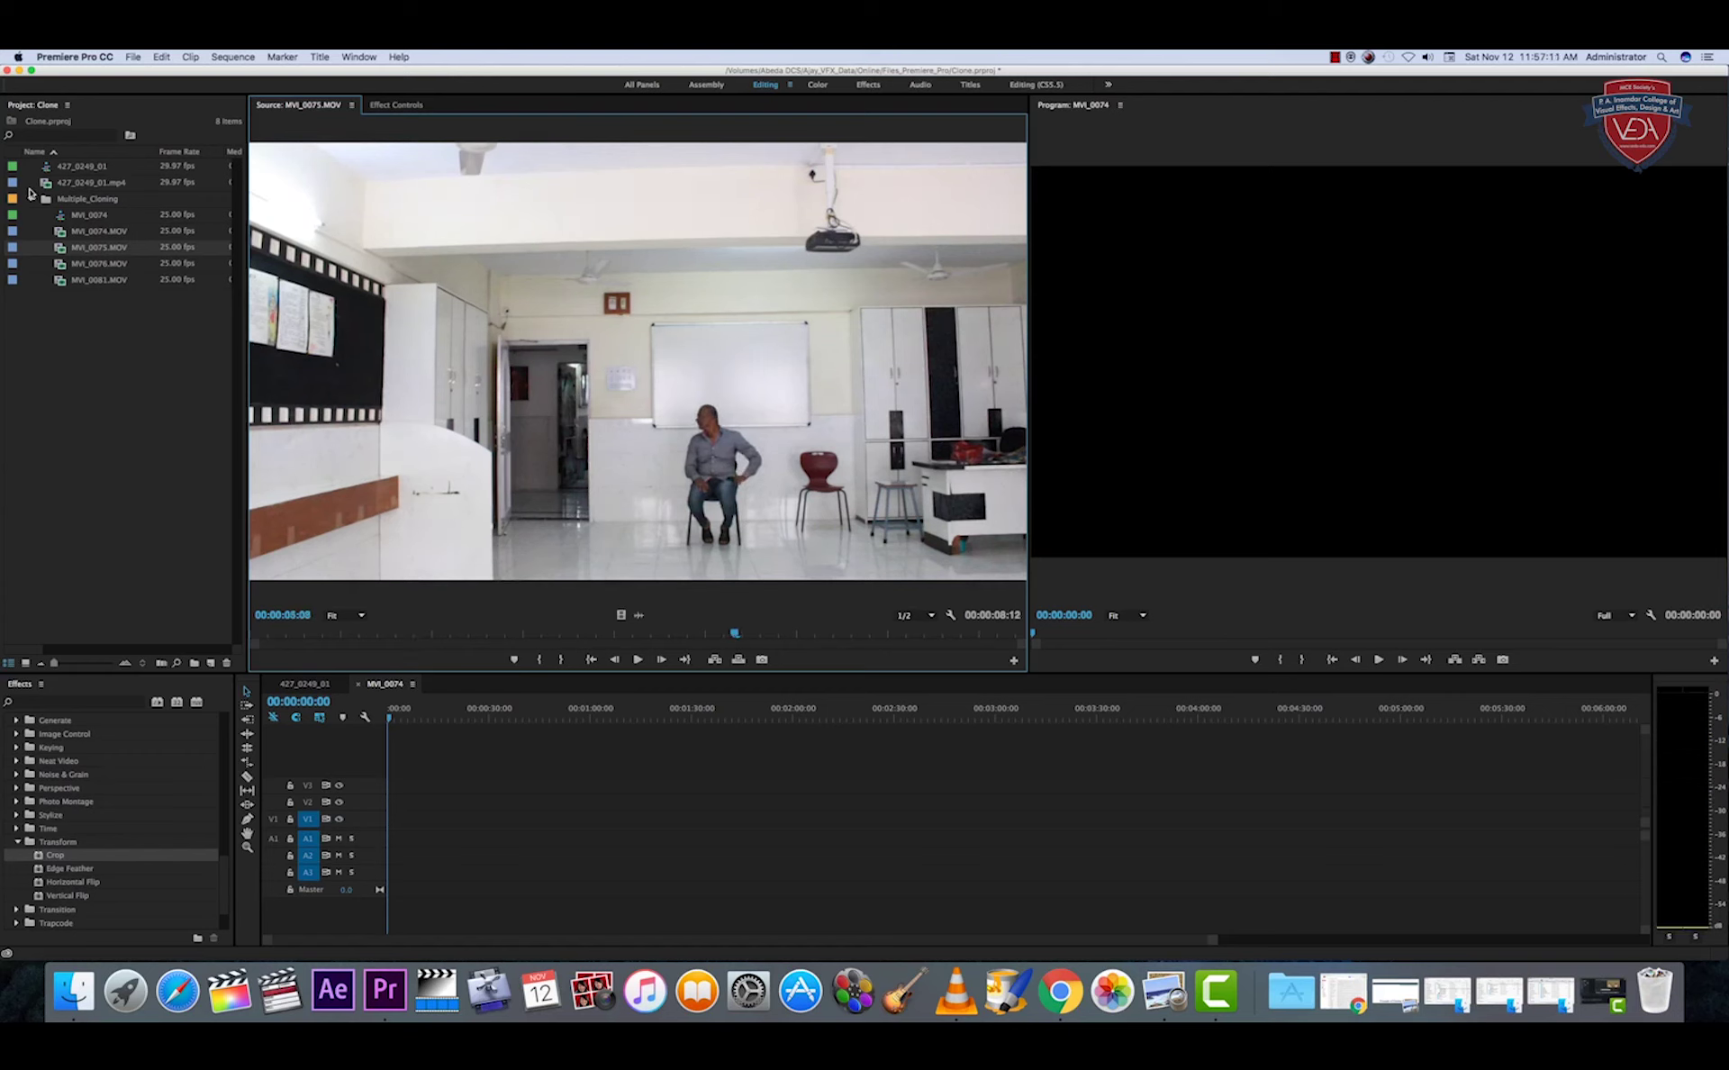
{"action": "double_click", "coordinate": [63, 263]}
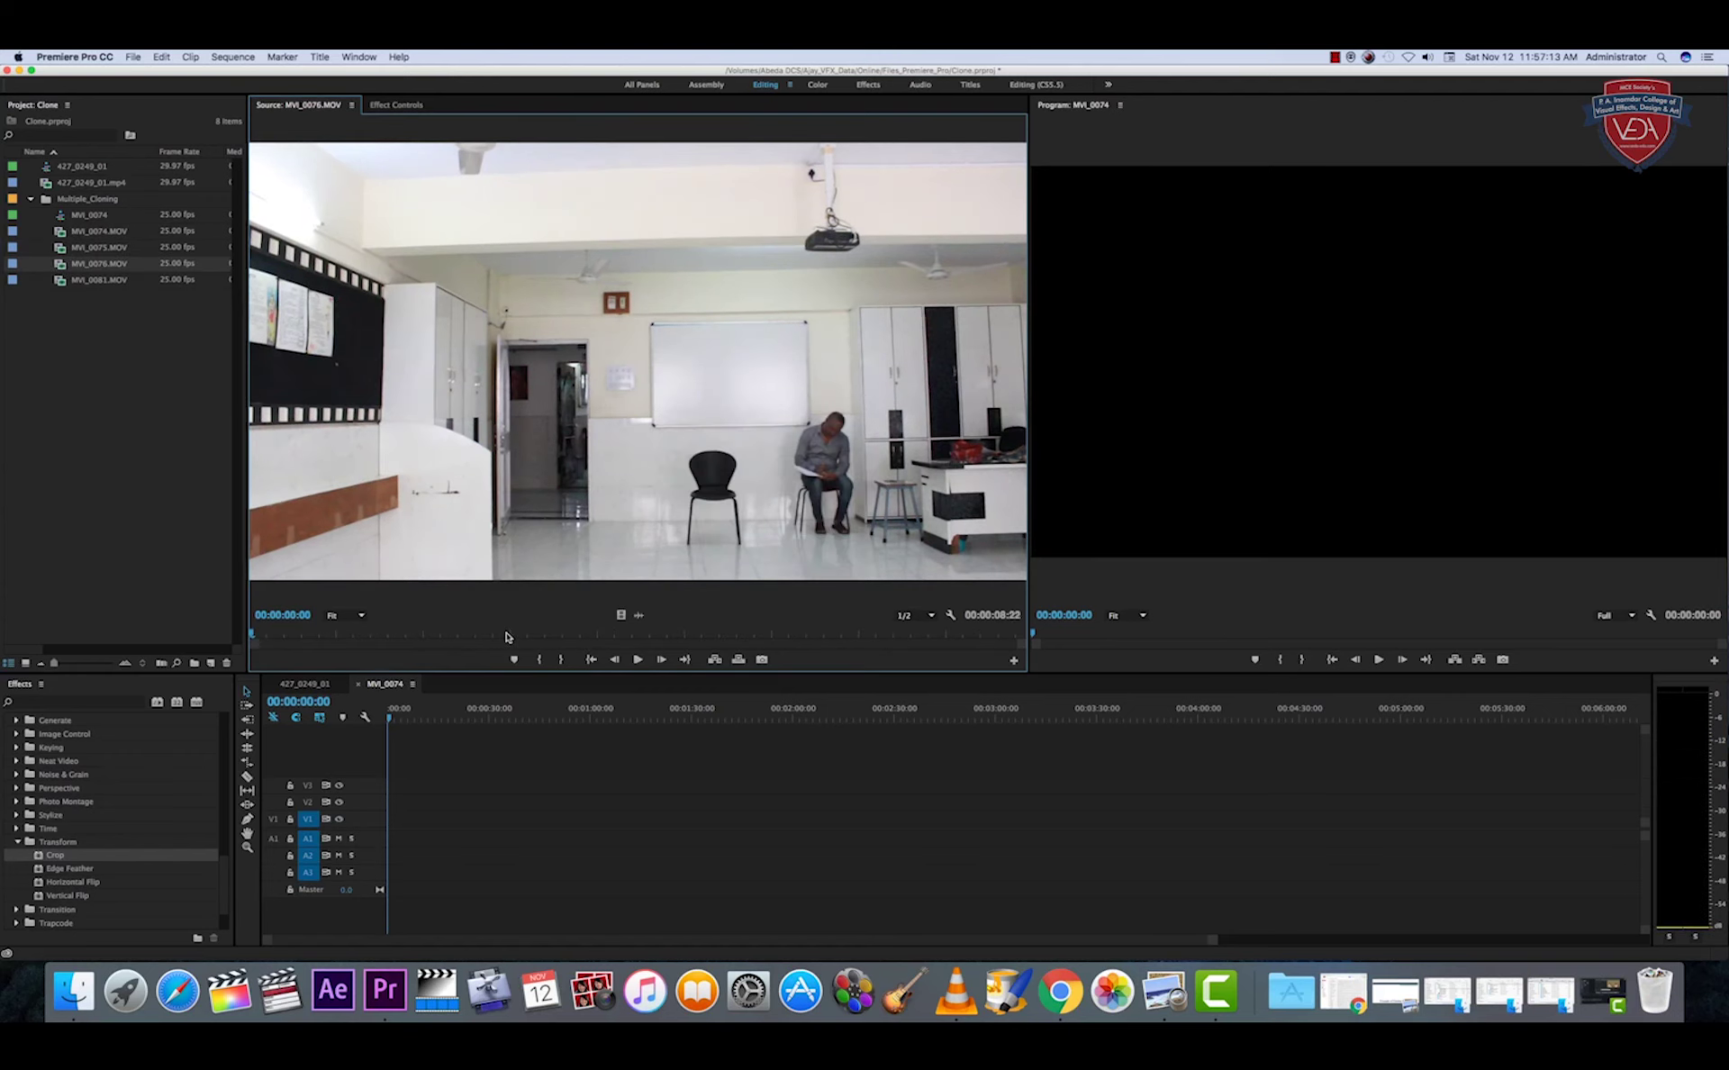
{"action": "double_click", "coordinate": [63, 280]}
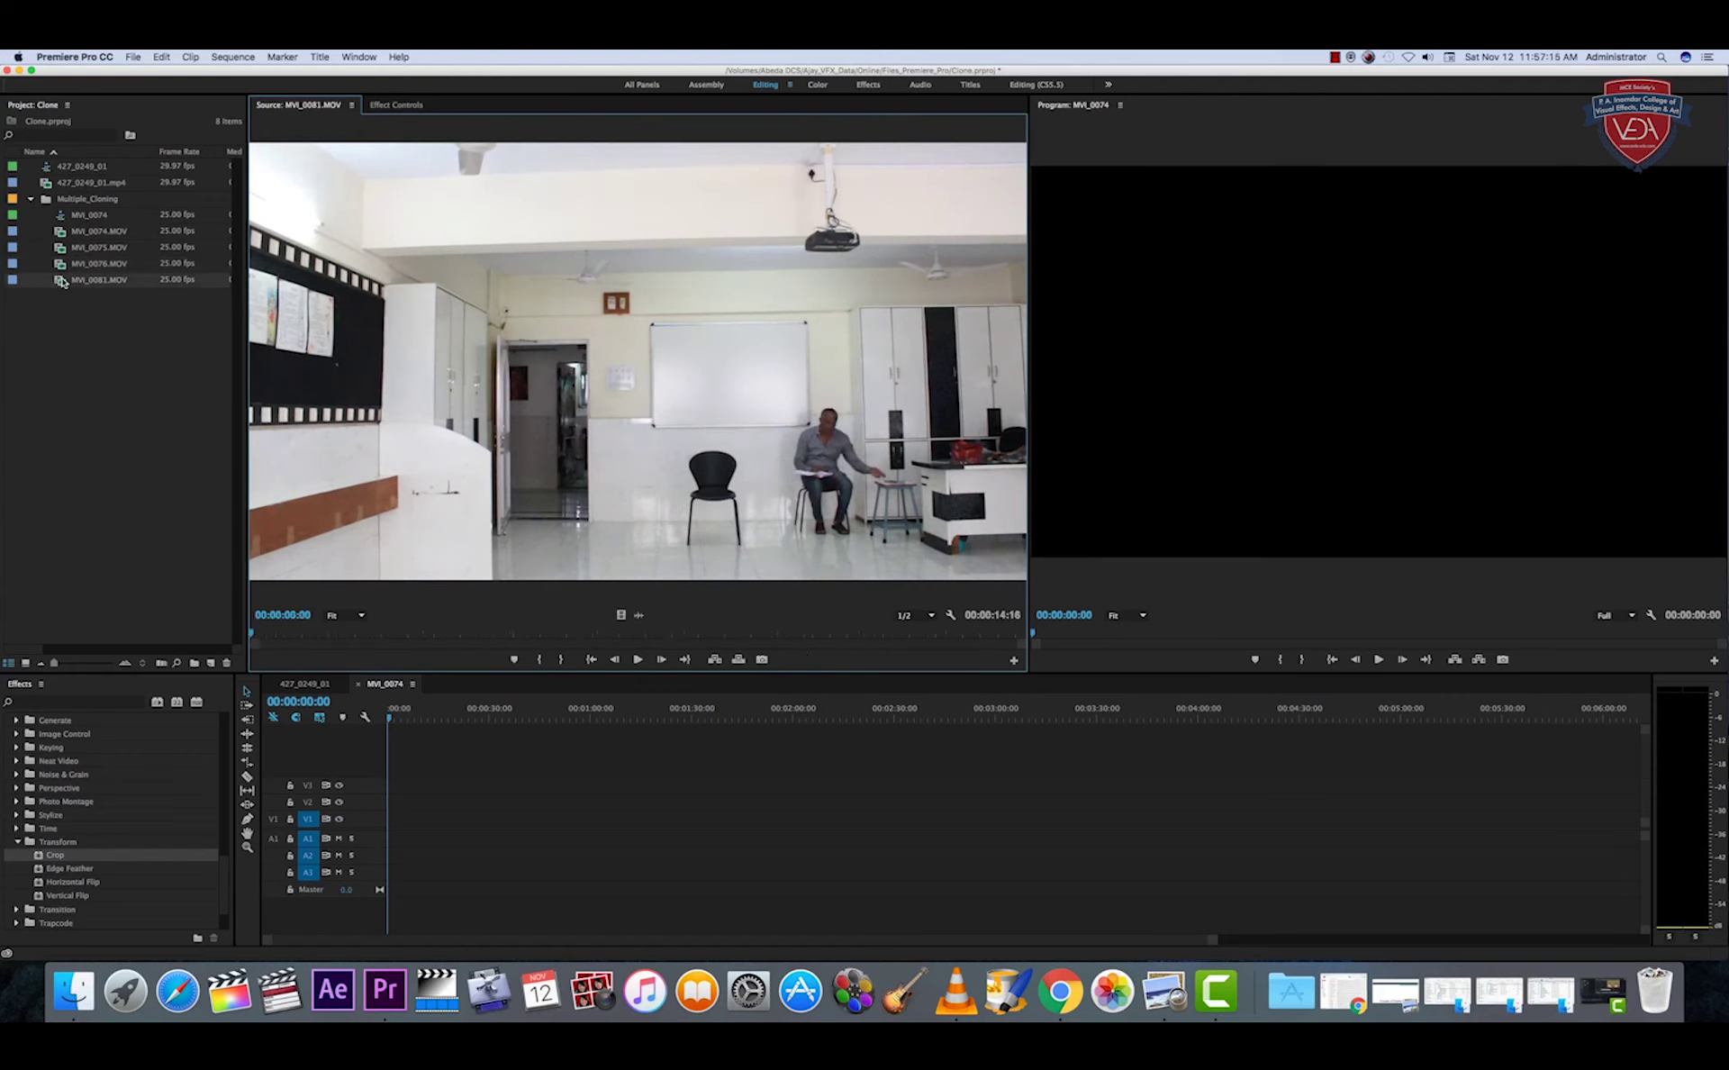
{"action": "mouse_move", "coordinate": [307, 634]}
{"action": "left_mouse_down"}
{"action": "mouse_move", "coordinate": [936, 655]}
{"action": "mouse_move", "coordinate": [654, 641]}
{"action": "left_mouse_up"}
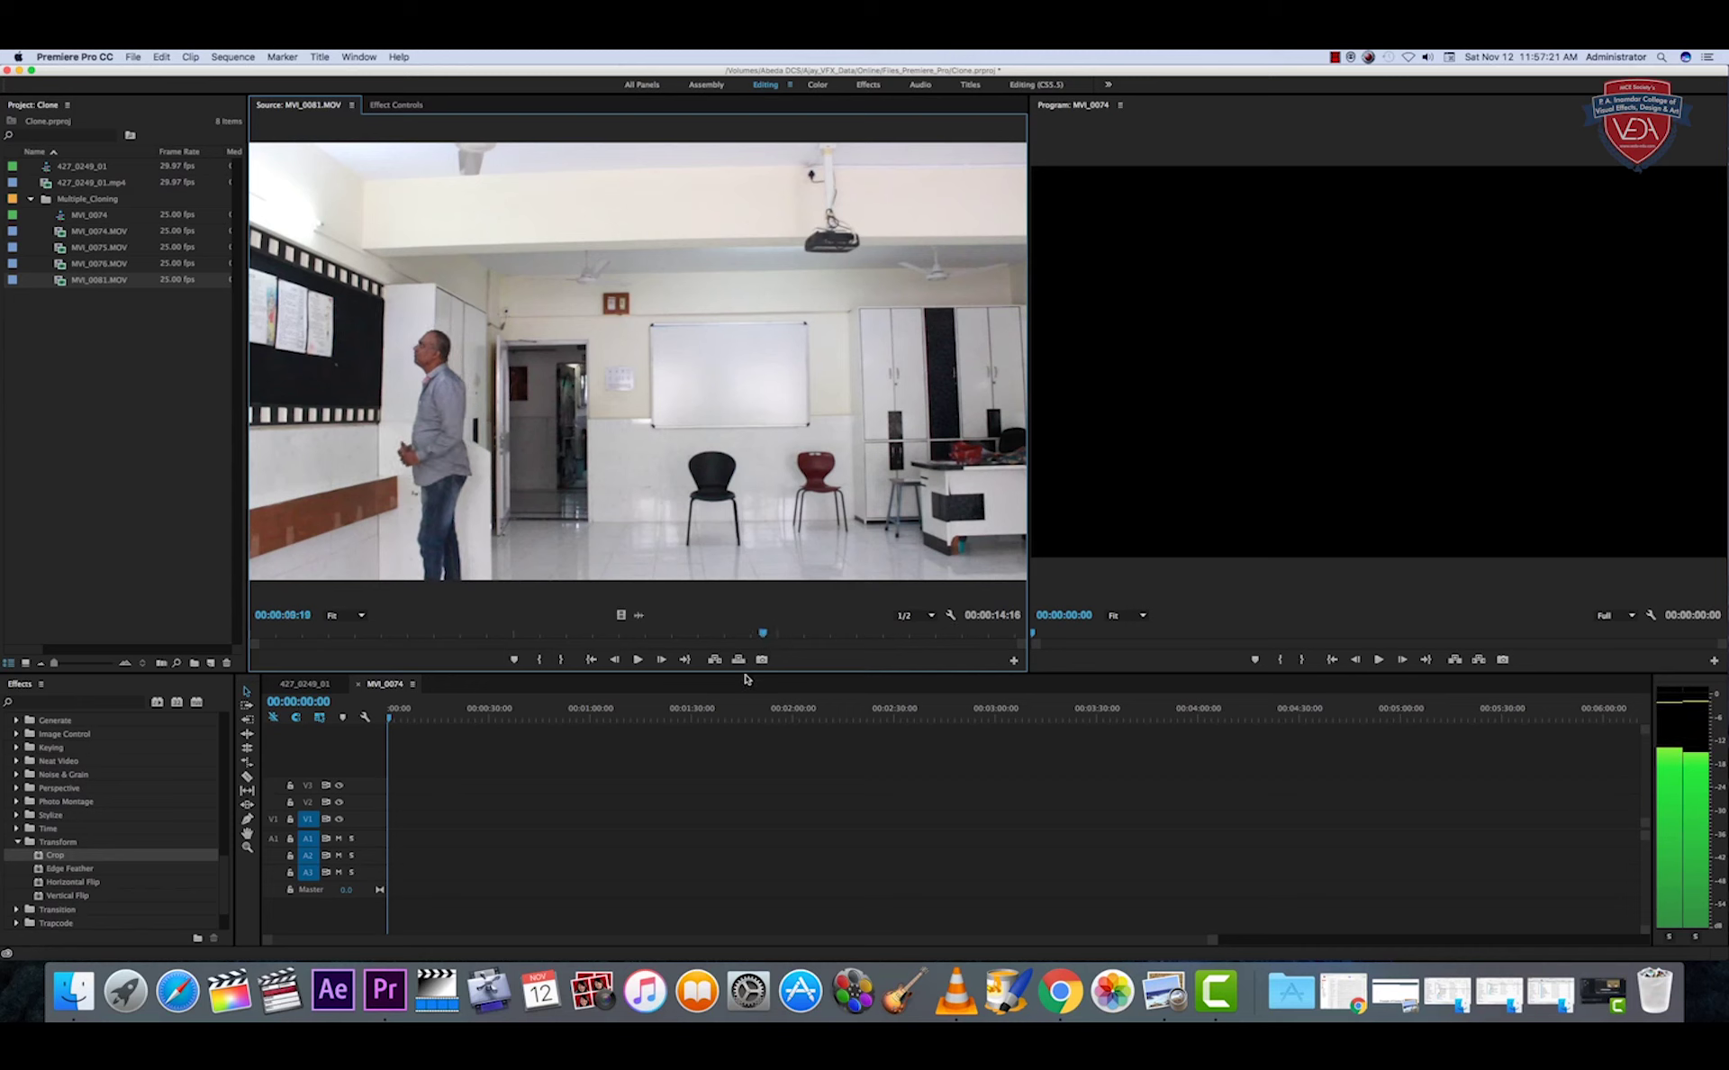
{"action": "double_click", "coordinate": [103, 249]}
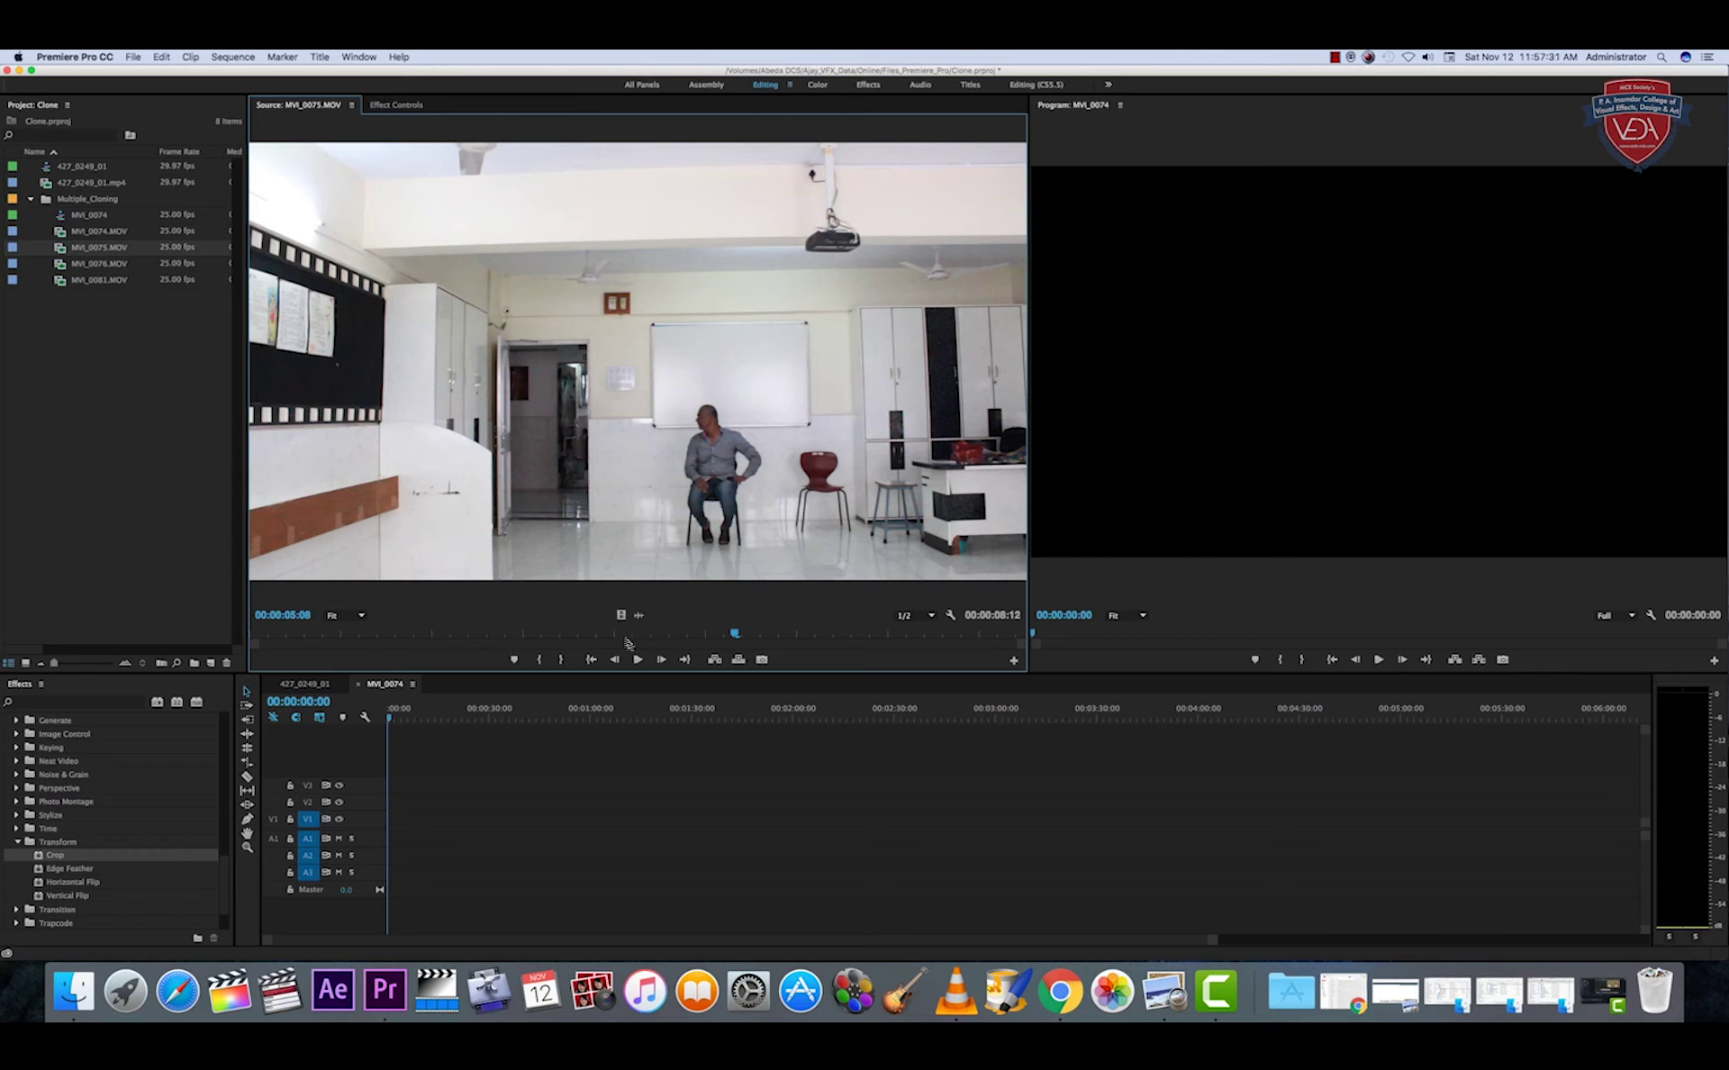
- Place only MVI_0075.MOV's video on V1, zoomed in with a taller V1 track
{"action": "left_click_drag", "start_coordinate": [619, 614], "coordinate": [383, 821]}
{"action": "key", "text": "equal"}
{"action": "key", "text": "equal"}
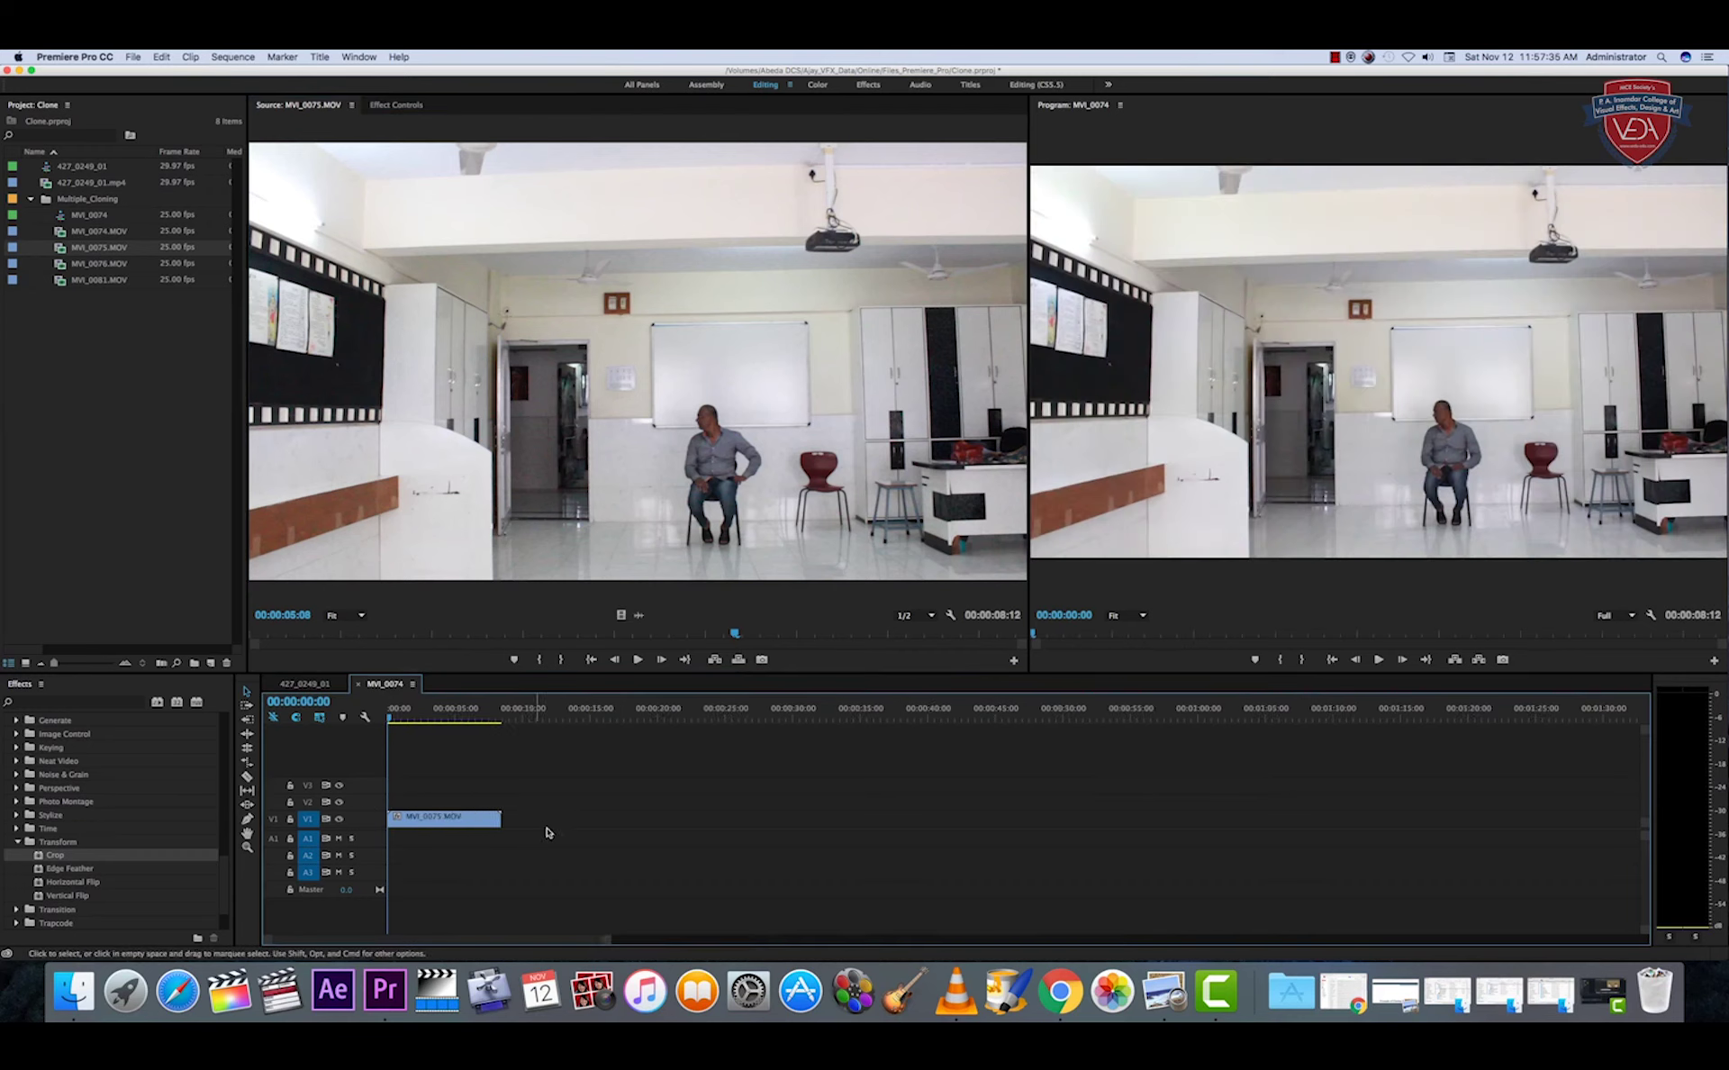
{"action": "key", "text": "equal"}
{"action": "key", "text": "equal"}
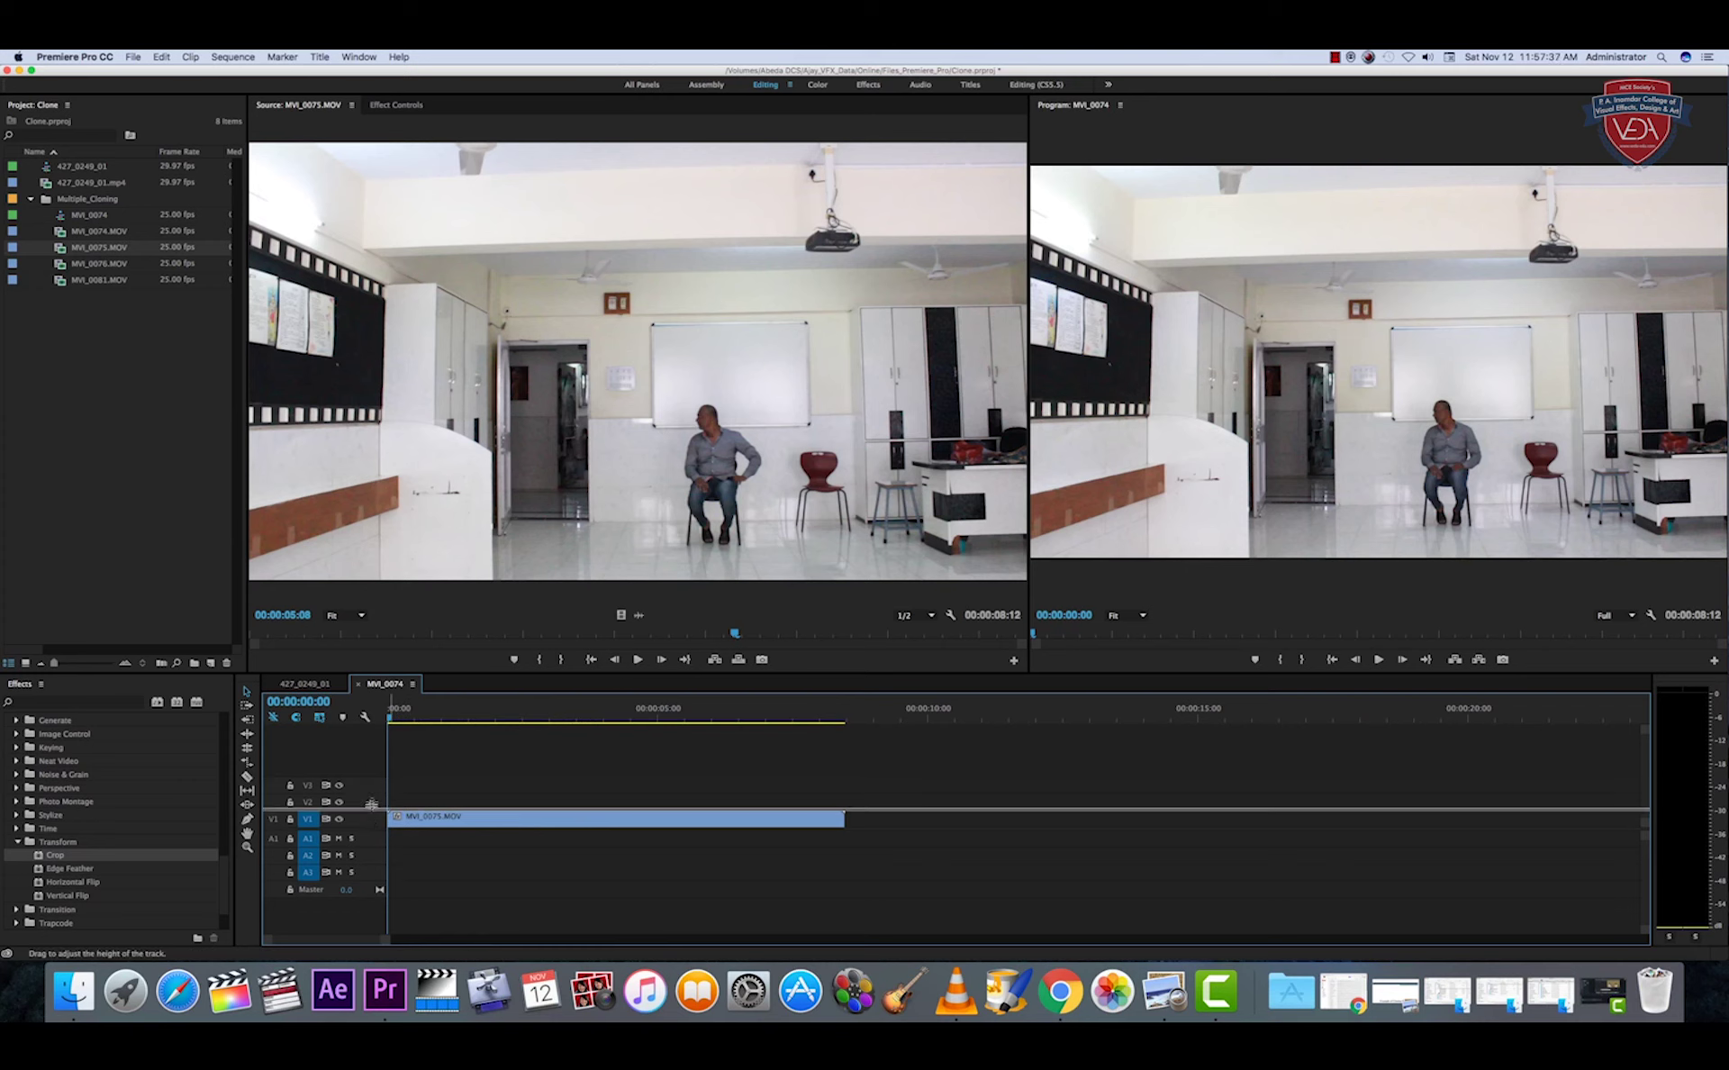
{"action": "key", "text": "super+equal"}
{"action": "key", "text": "super+equal"}
{"action": "left_click_drag", "start_coordinate": [391, 717], "coordinate": [768, 789]}
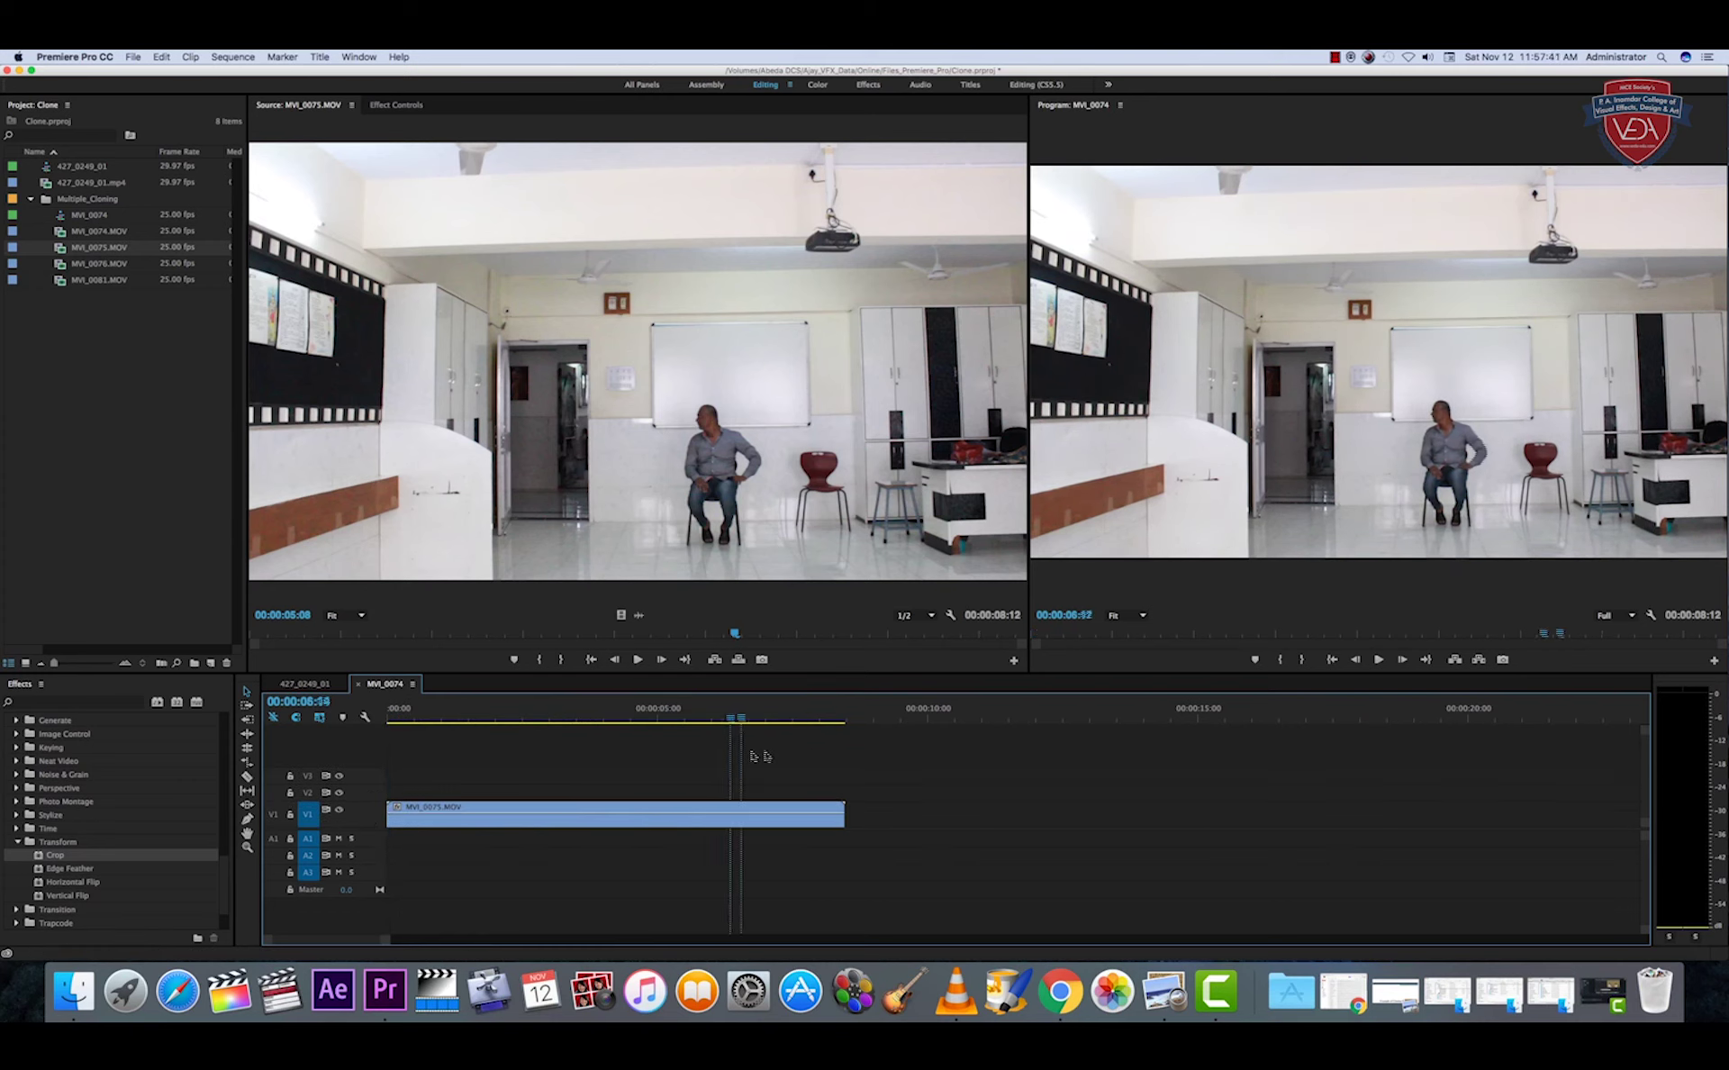
{"action": "left_click_drag", "start_coordinate": [767, 789], "coordinate": [388, 793]}
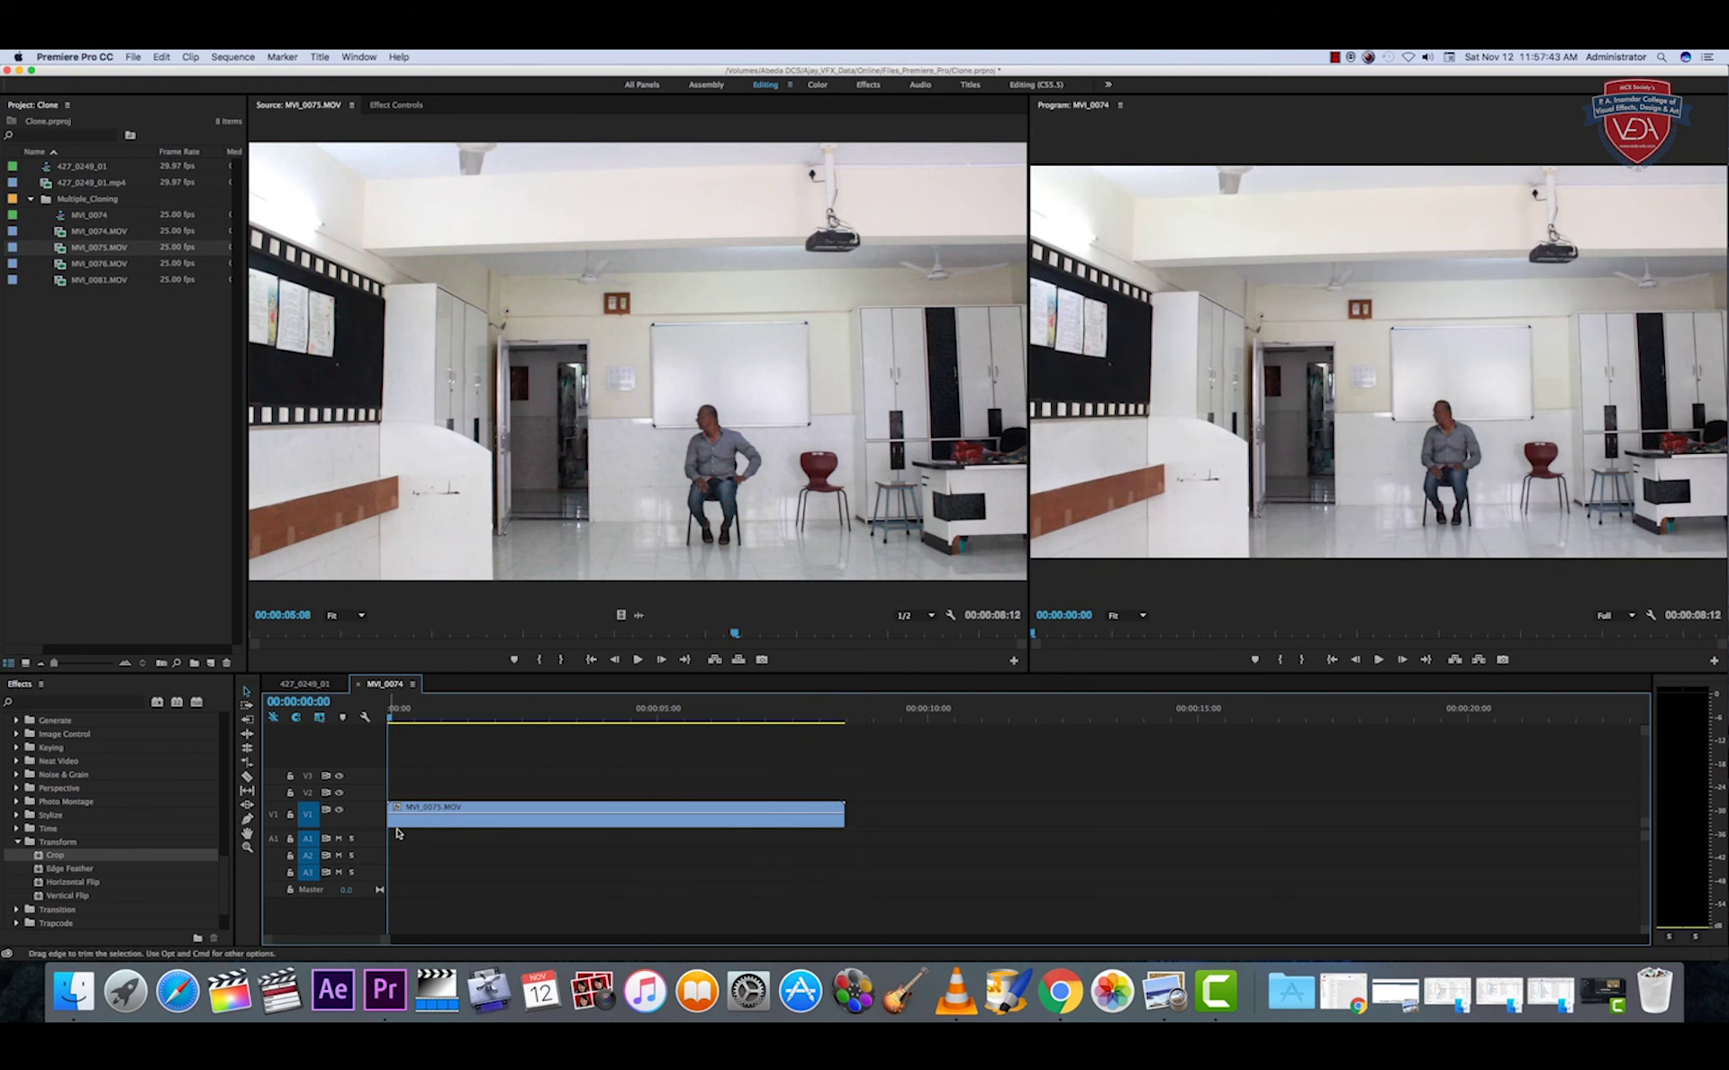
- Place only MVI_0074.MOV's video on V2 above the seated-man take
{"action": "double_click", "coordinate": [59, 230]}
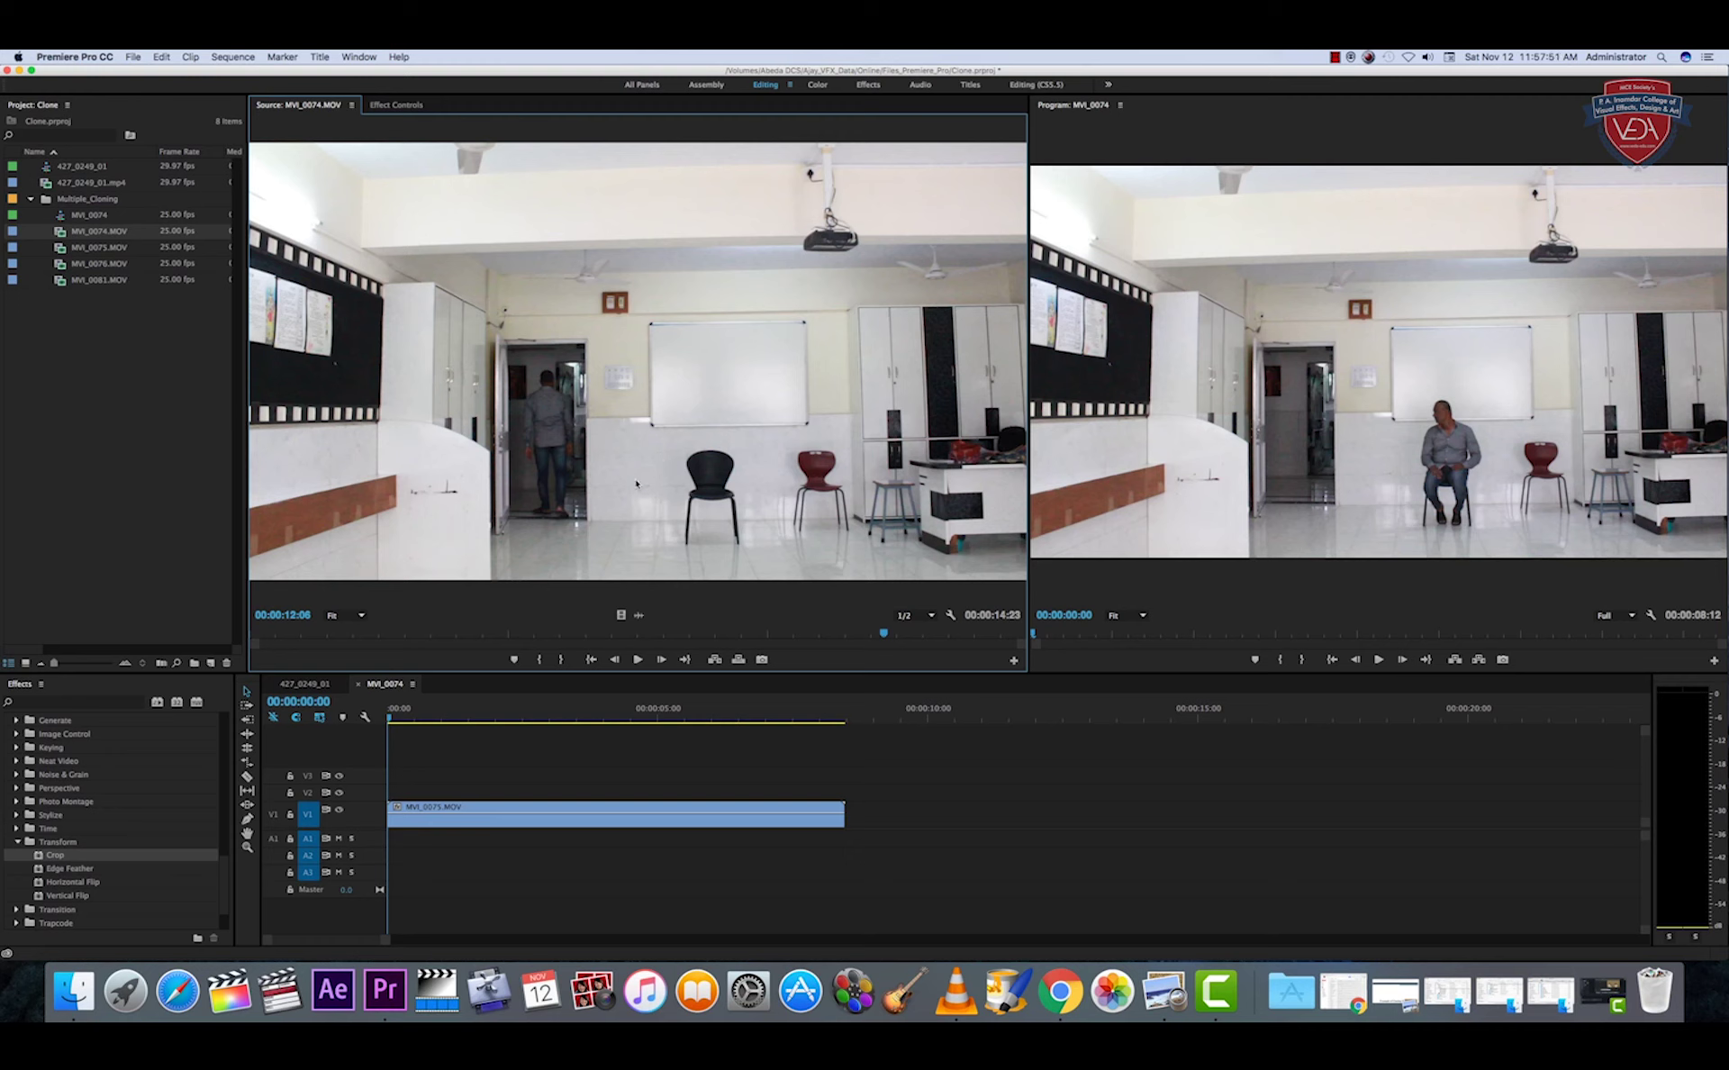
{"action": "left_click_drag", "start_coordinate": [67, 230], "coordinate": [536, 778]}
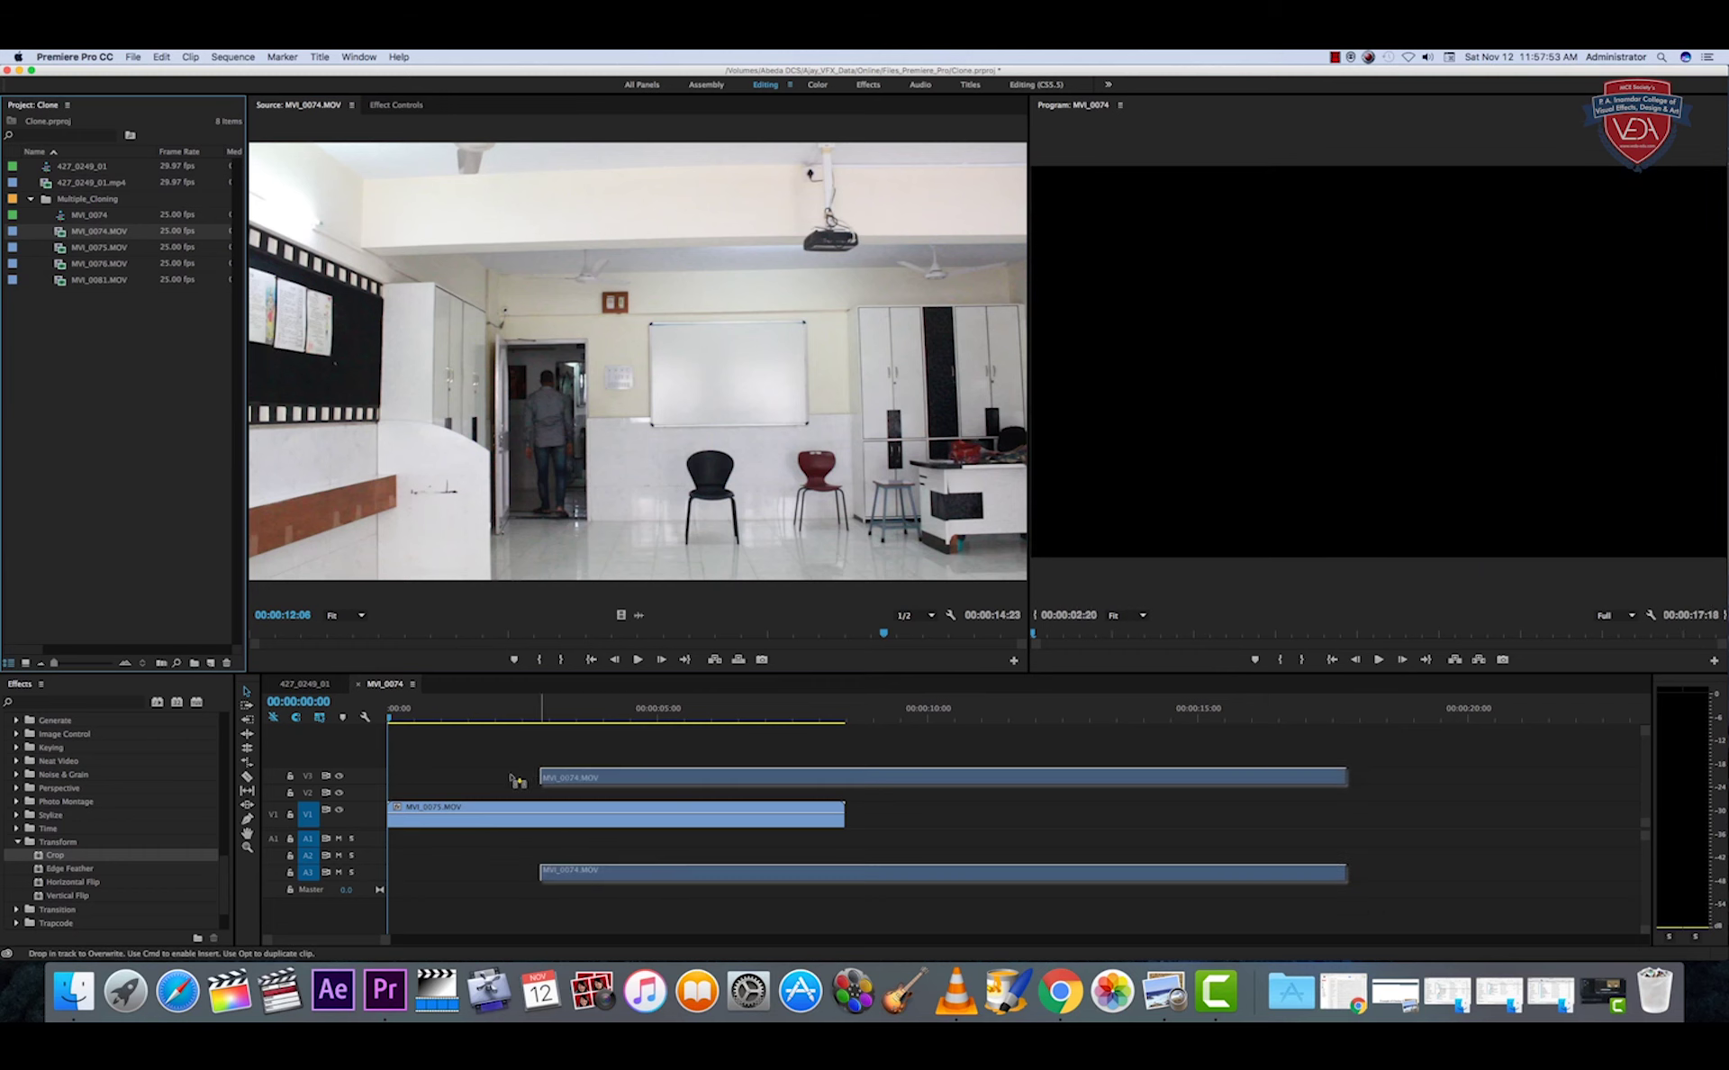
{"action": "left_click_drag", "start_coordinate": [536, 778], "coordinate": [135, 358]}
{"action": "left_click", "coordinate": [620, 612]}
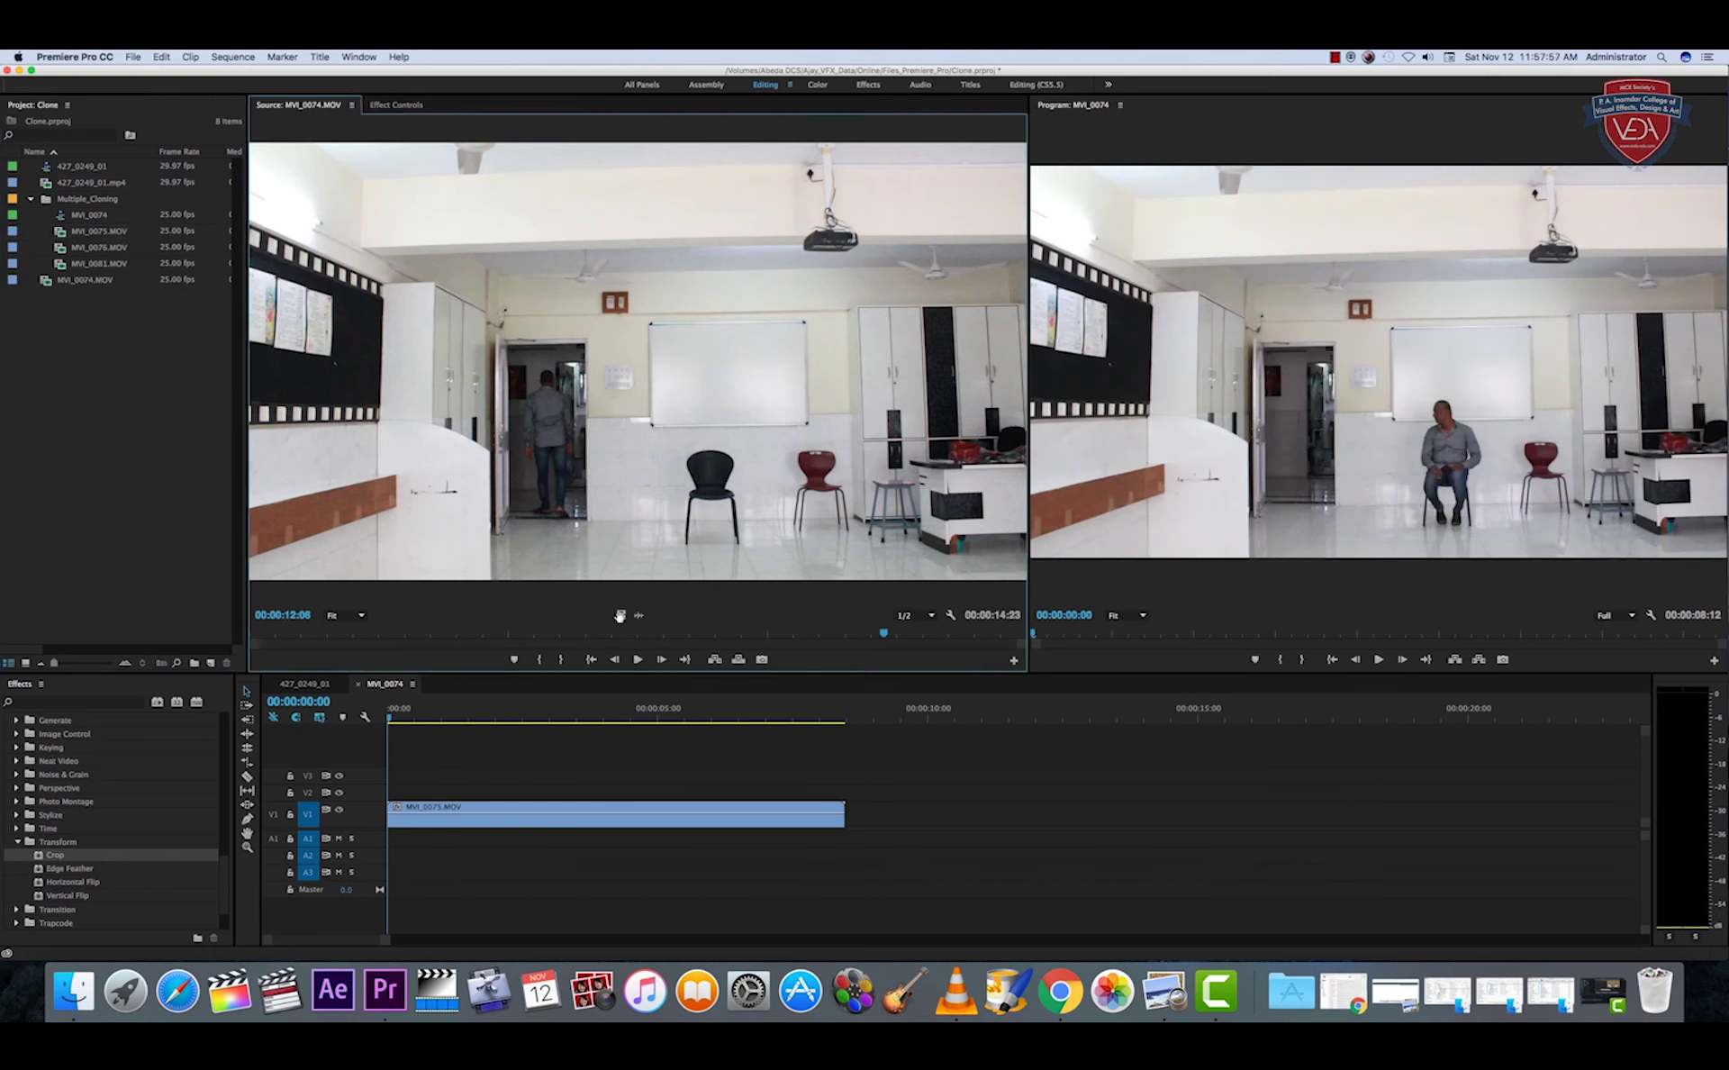
{"action": "left_click_drag", "start_coordinate": [598, 718], "coordinate": [868, 774]}
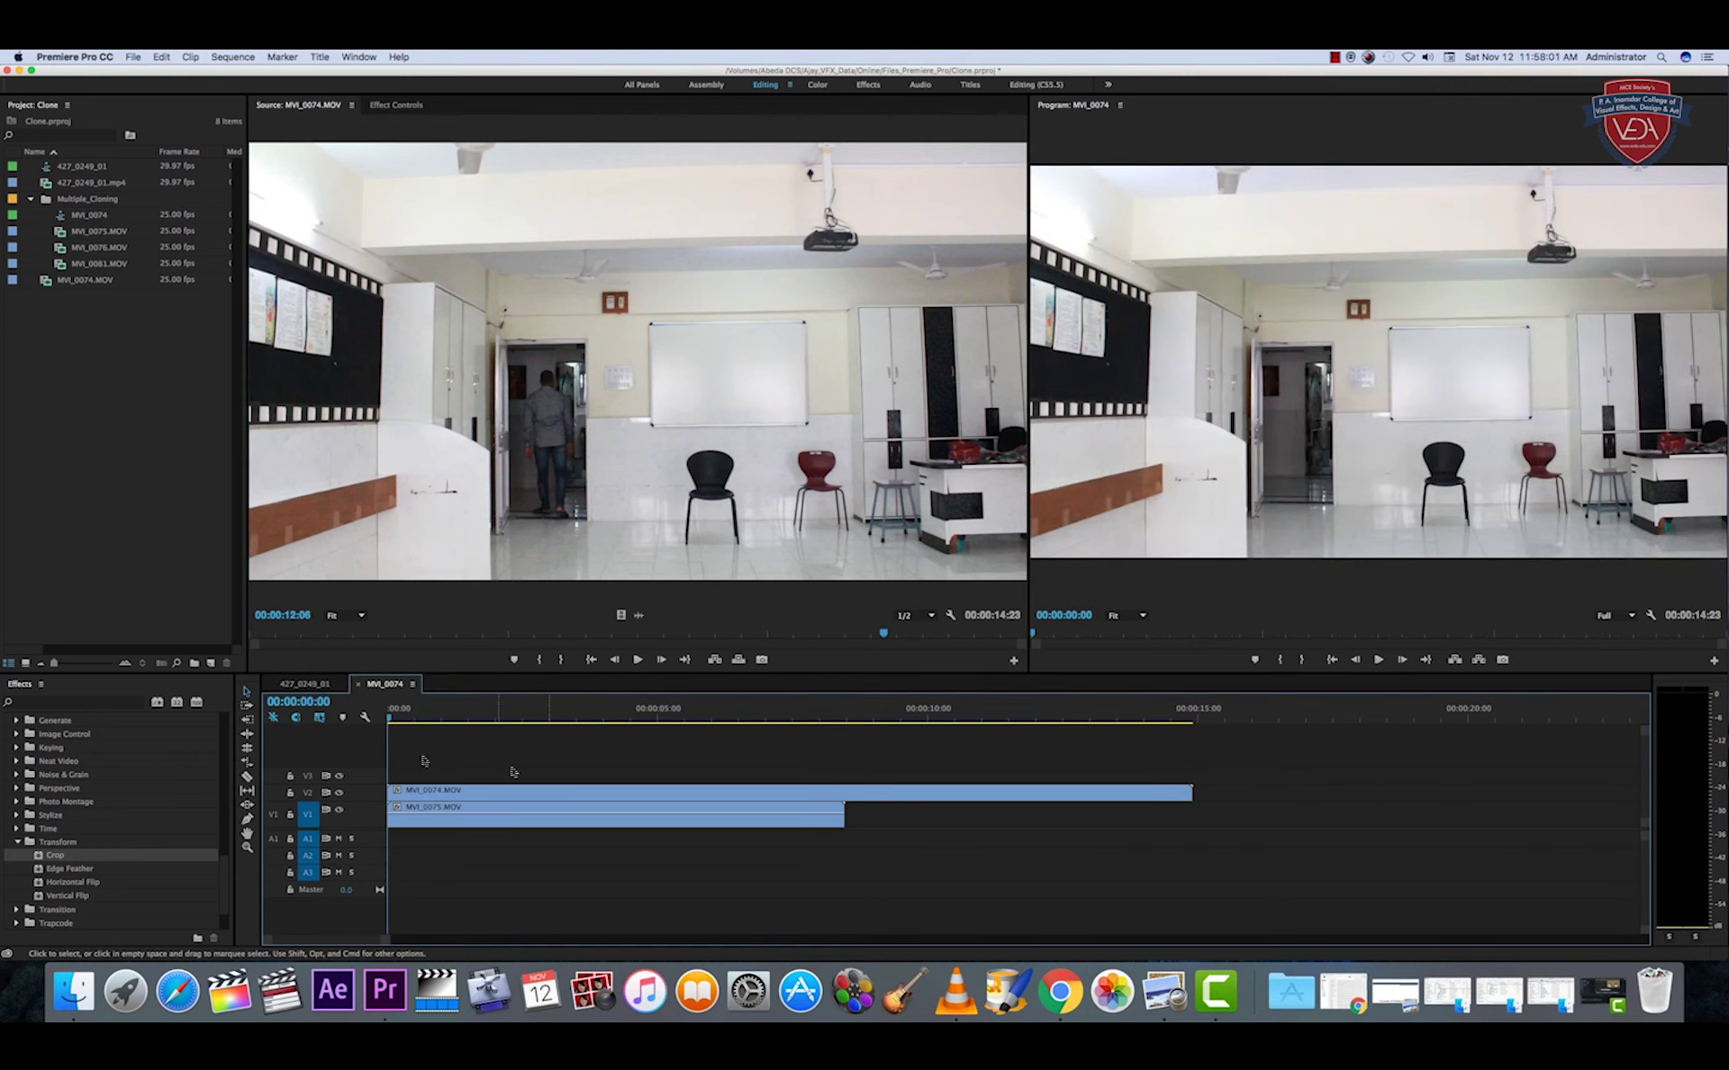
{"action": "left_click_drag", "start_coordinate": [406, 719], "coordinate": [622, 729]}
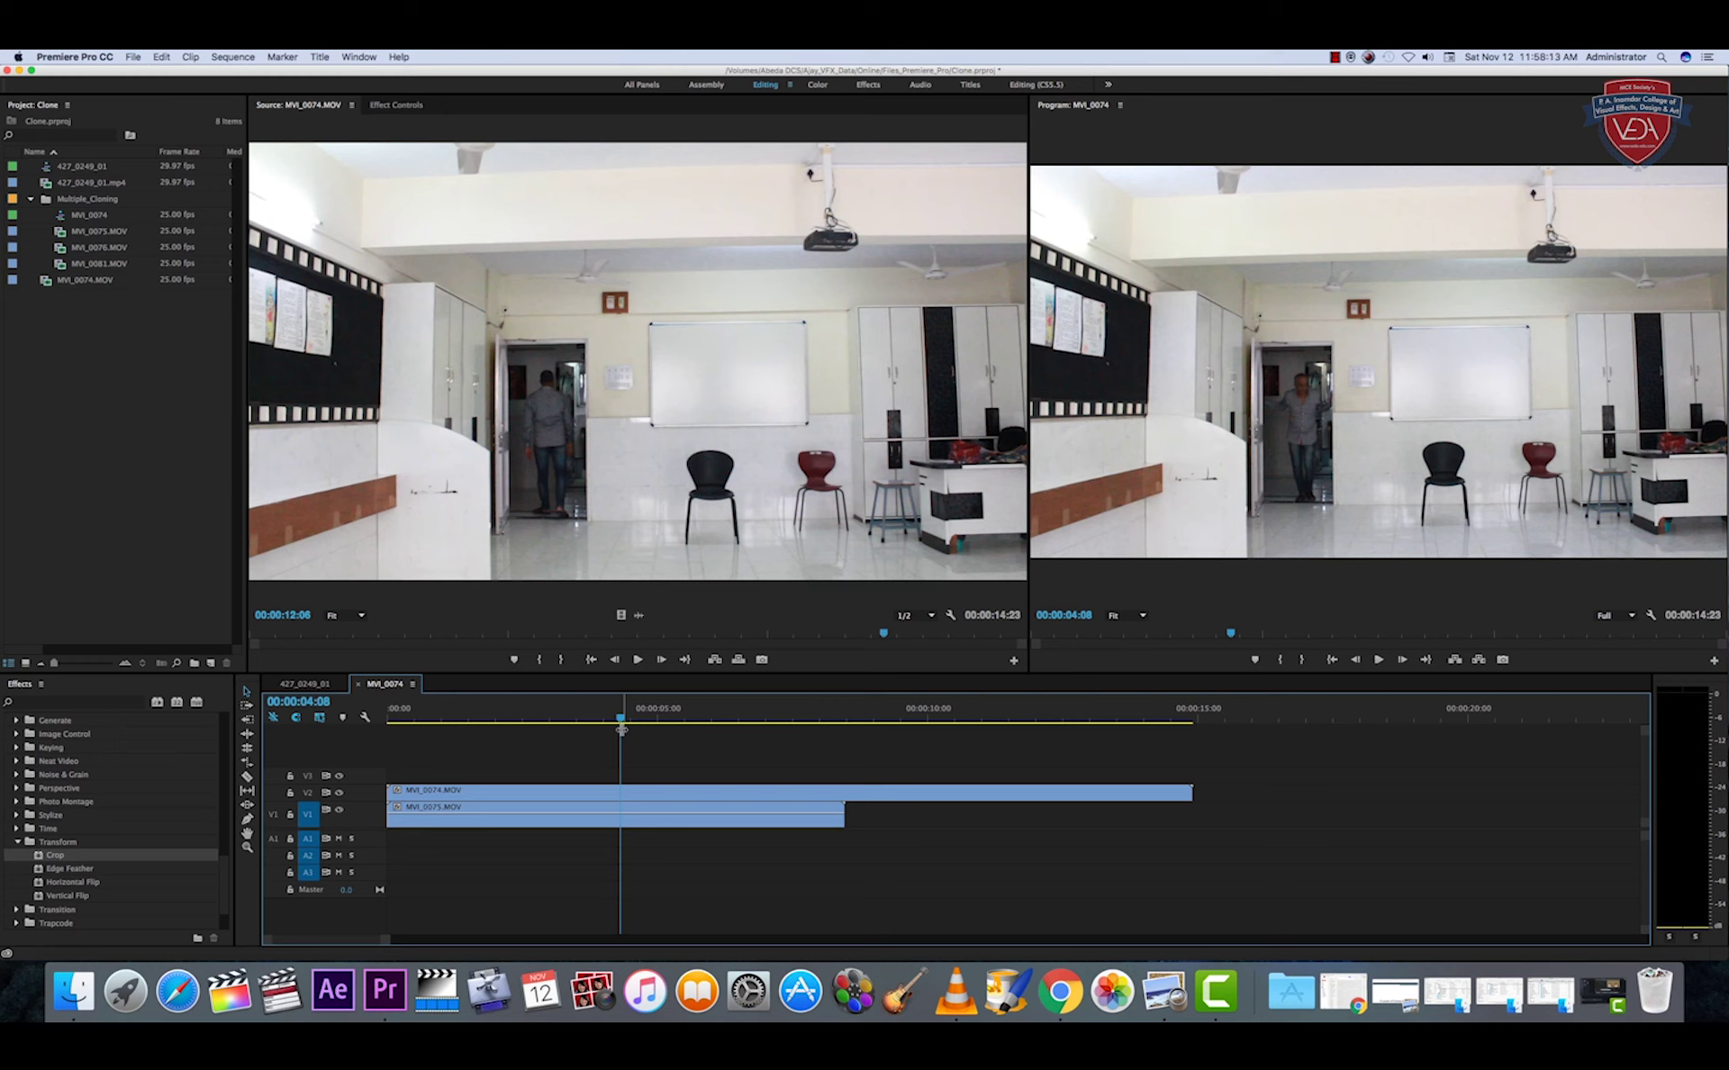
- Load MVI_0076.MOV and drop its video only onto track V3
{"action": "left_click", "coordinate": [66, 266]}
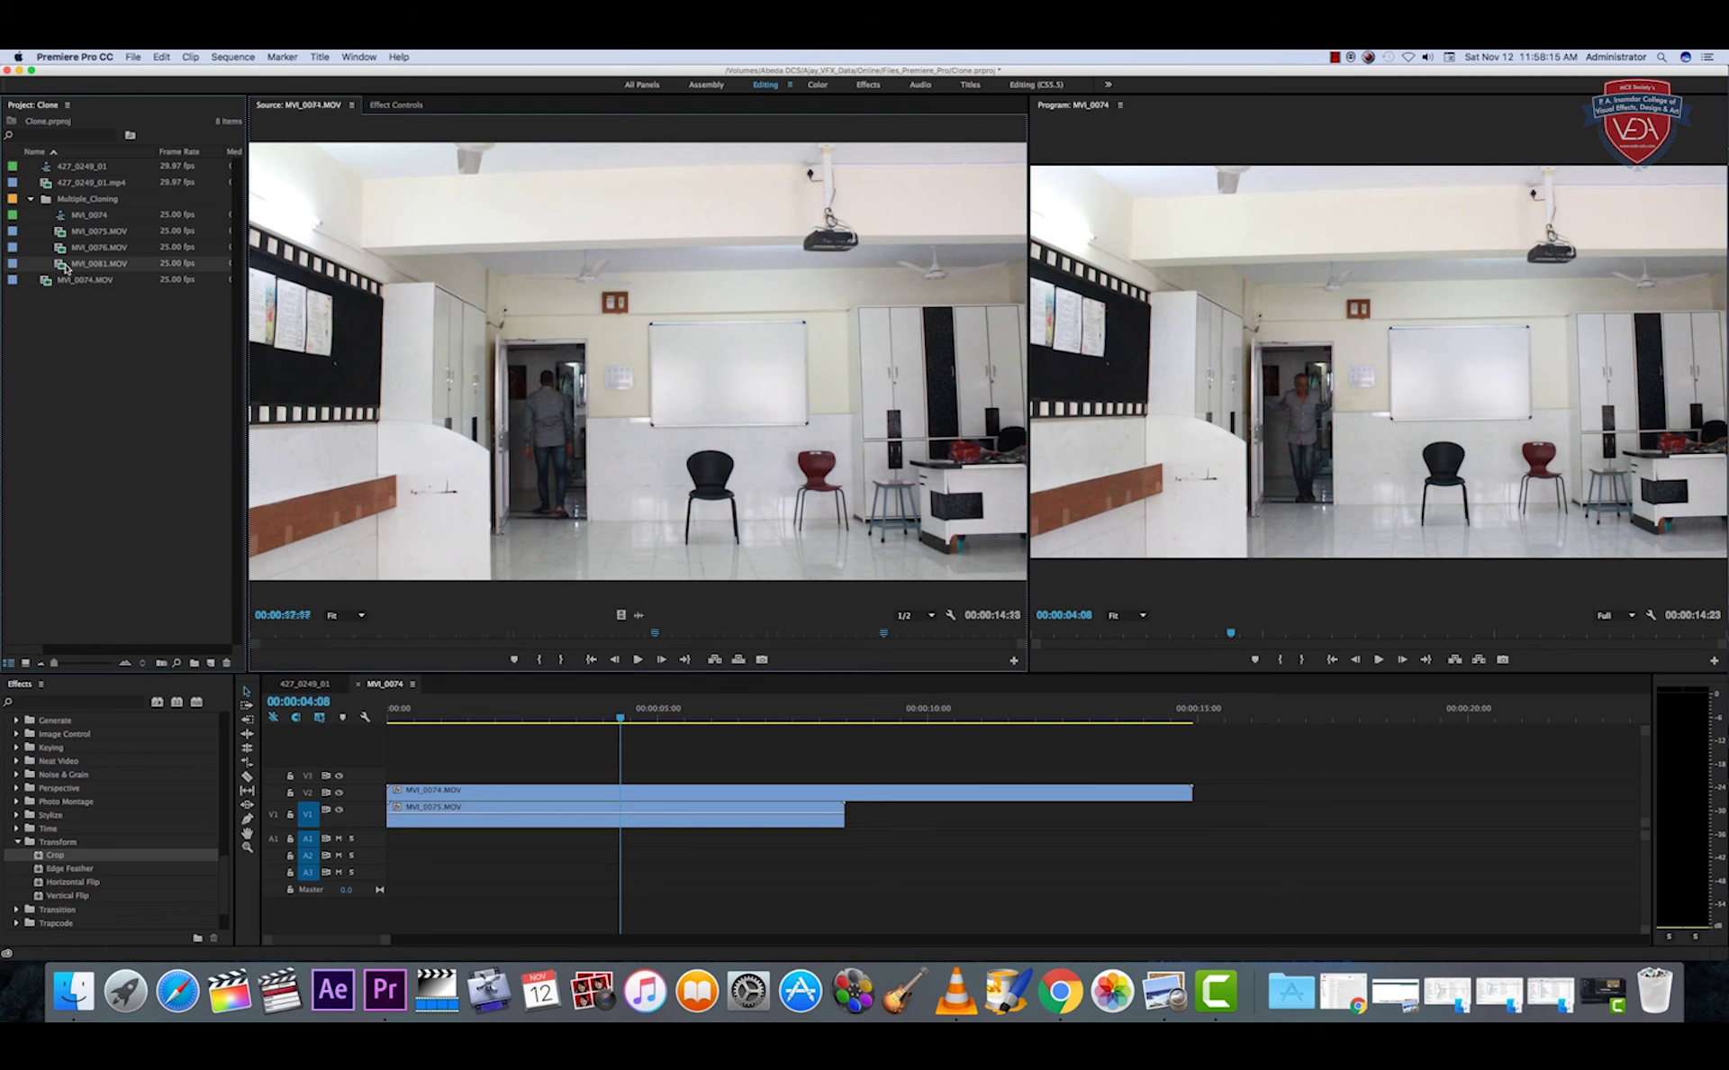
{"action": "double_click", "coordinate": [66, 267]}
{"action": "left_click", "coordinate": [67, 232]}
{"action": "double_click", "coordinate": [67, 232]}
{"action": "double_click", "coordinate": [63, 266]}
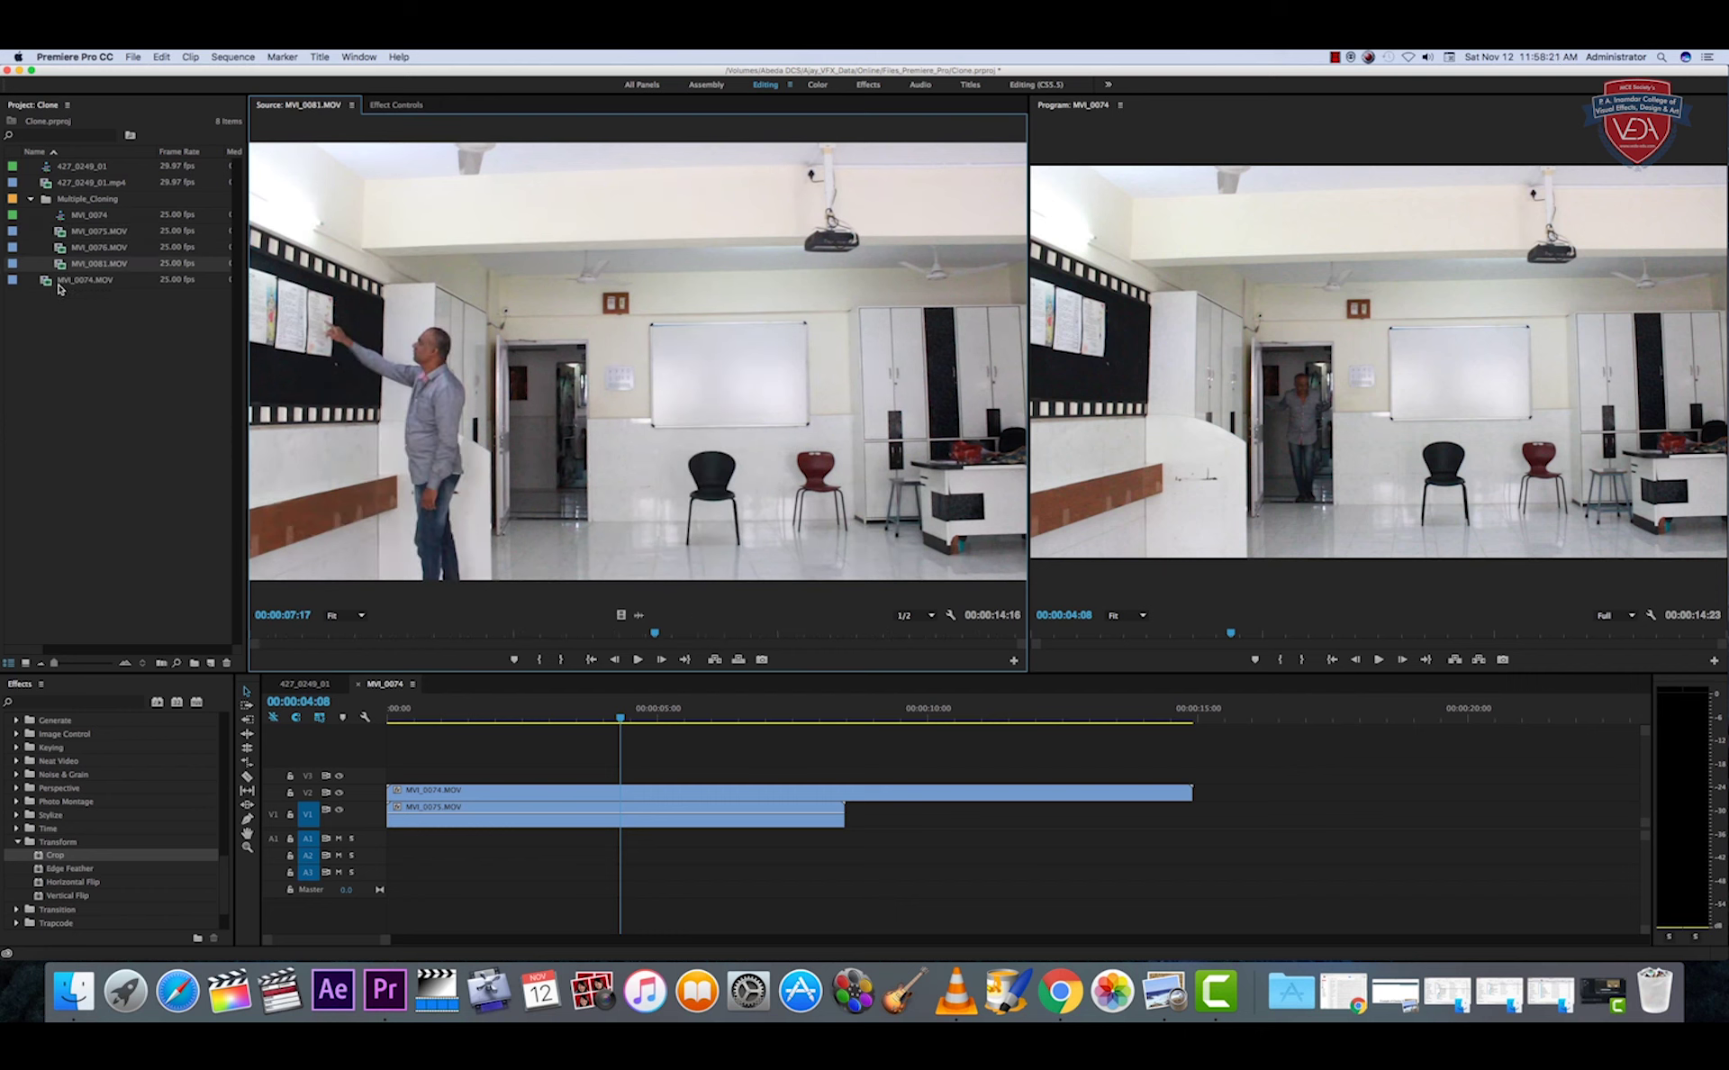
{"action": "double_click", "coordinate": [59, 285]}
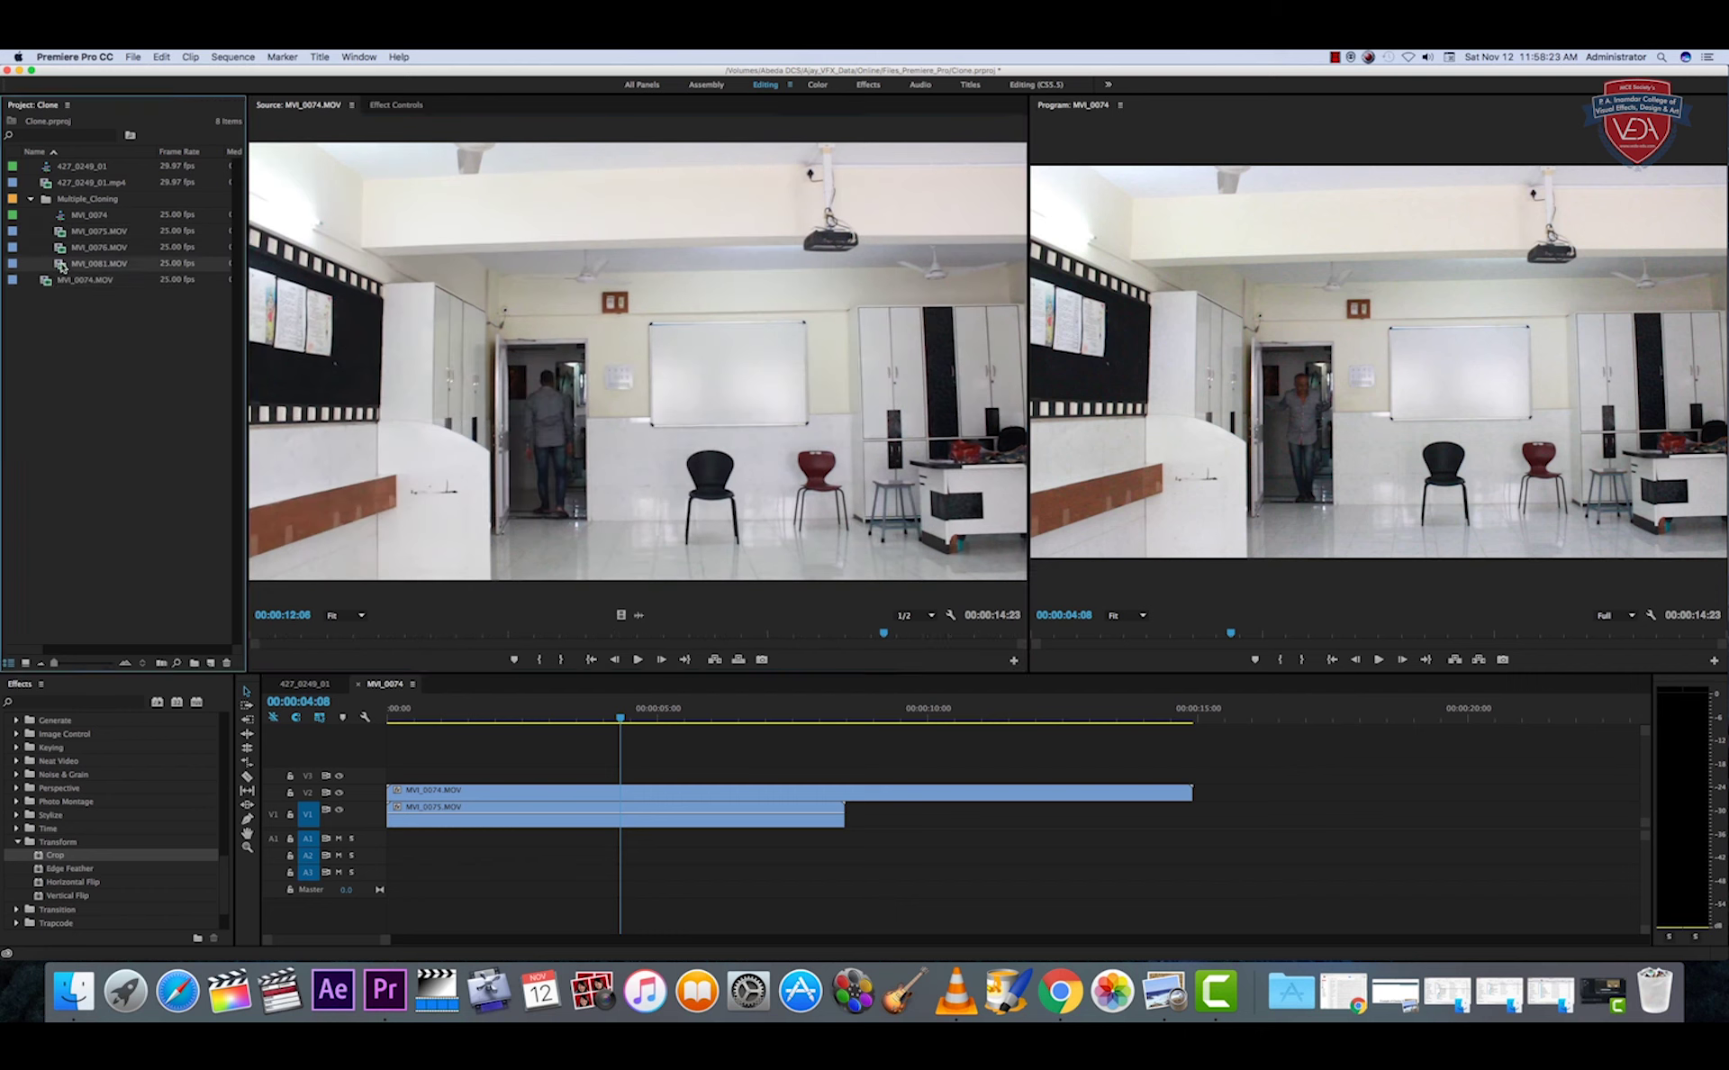
{"action": "double_click", "coordinate": [63, 267]}
{"action": "double_click", "coordinate": [66, 252]}
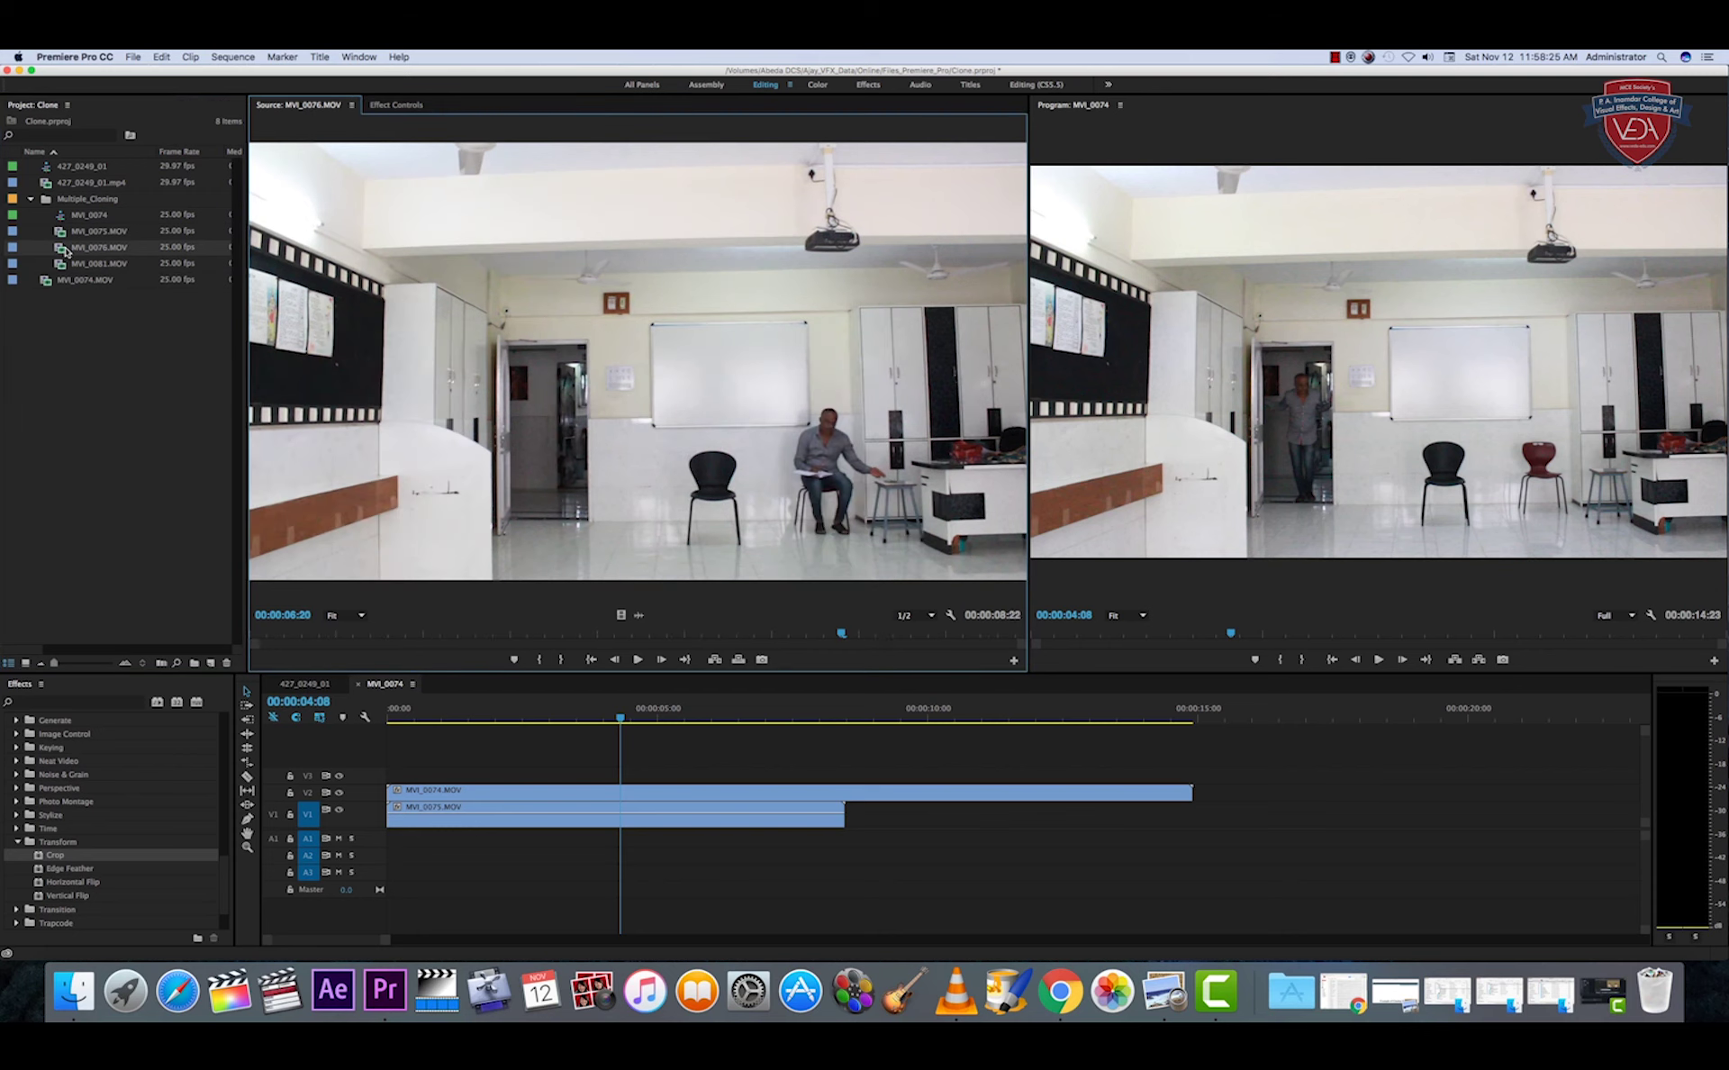
{"action": "left_click", "coordinate": [63, 250]}
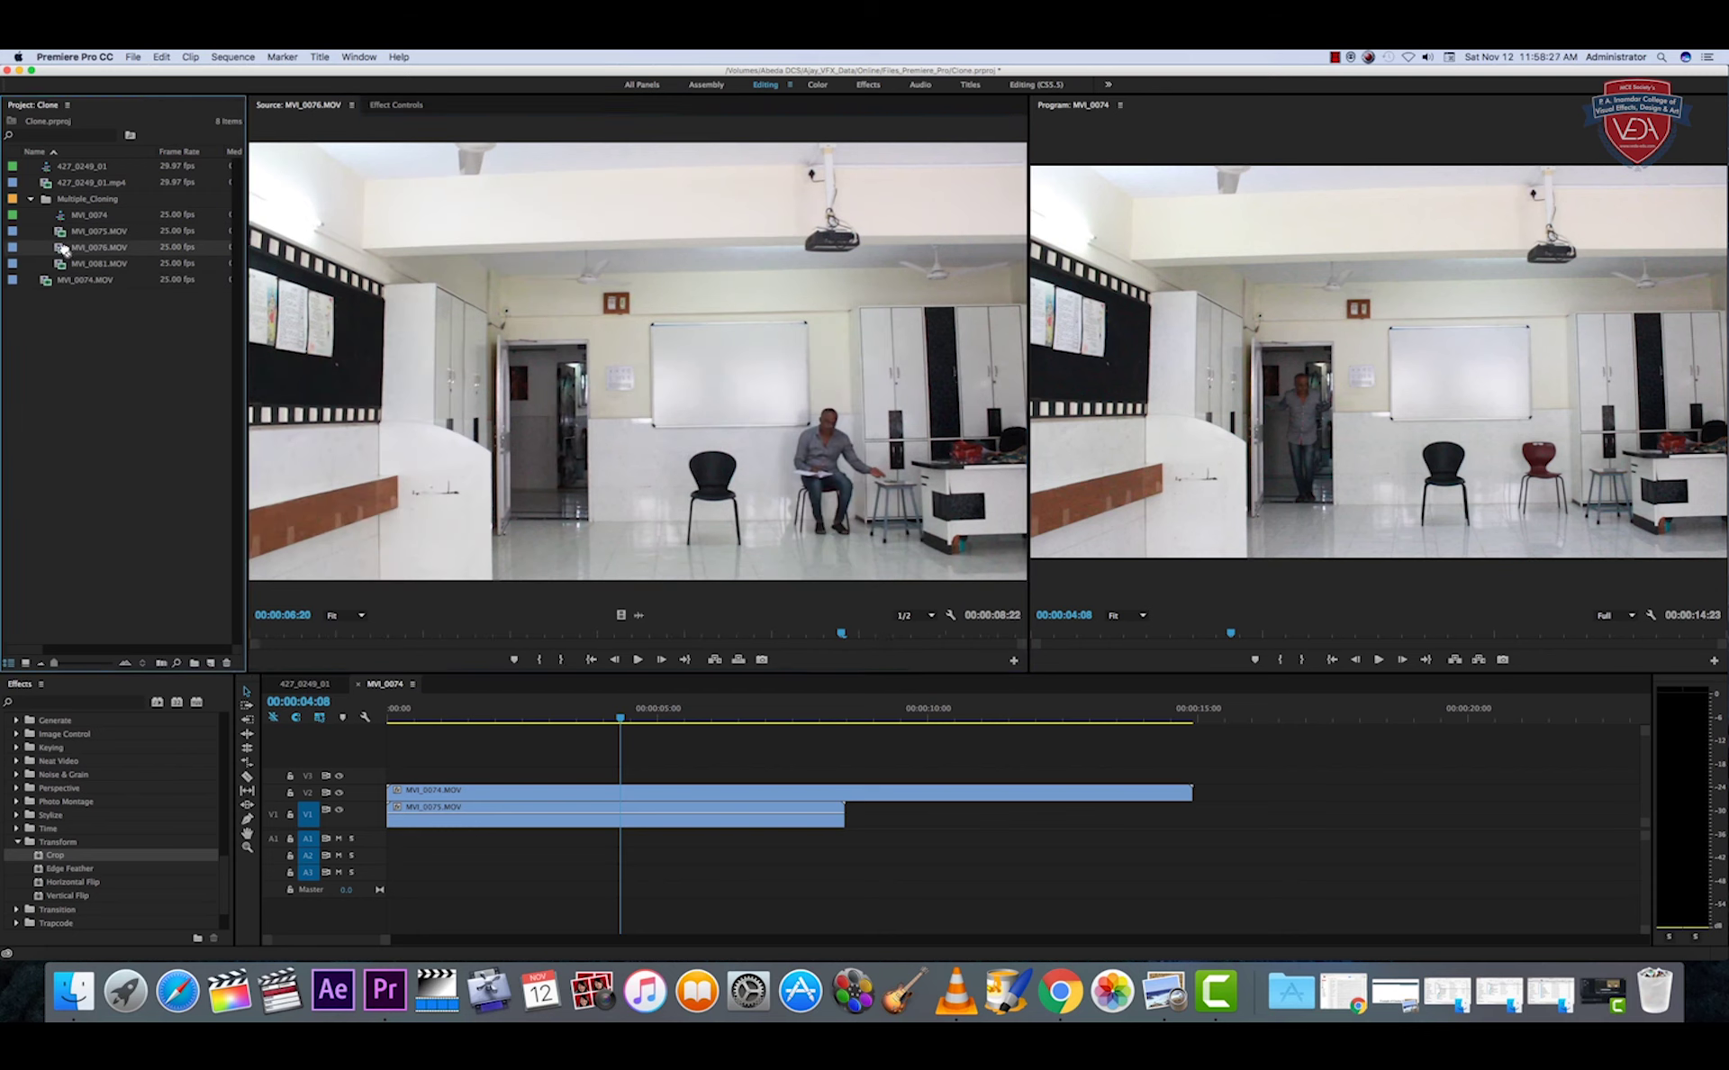
{"action": "key", "text": "shift+2"}
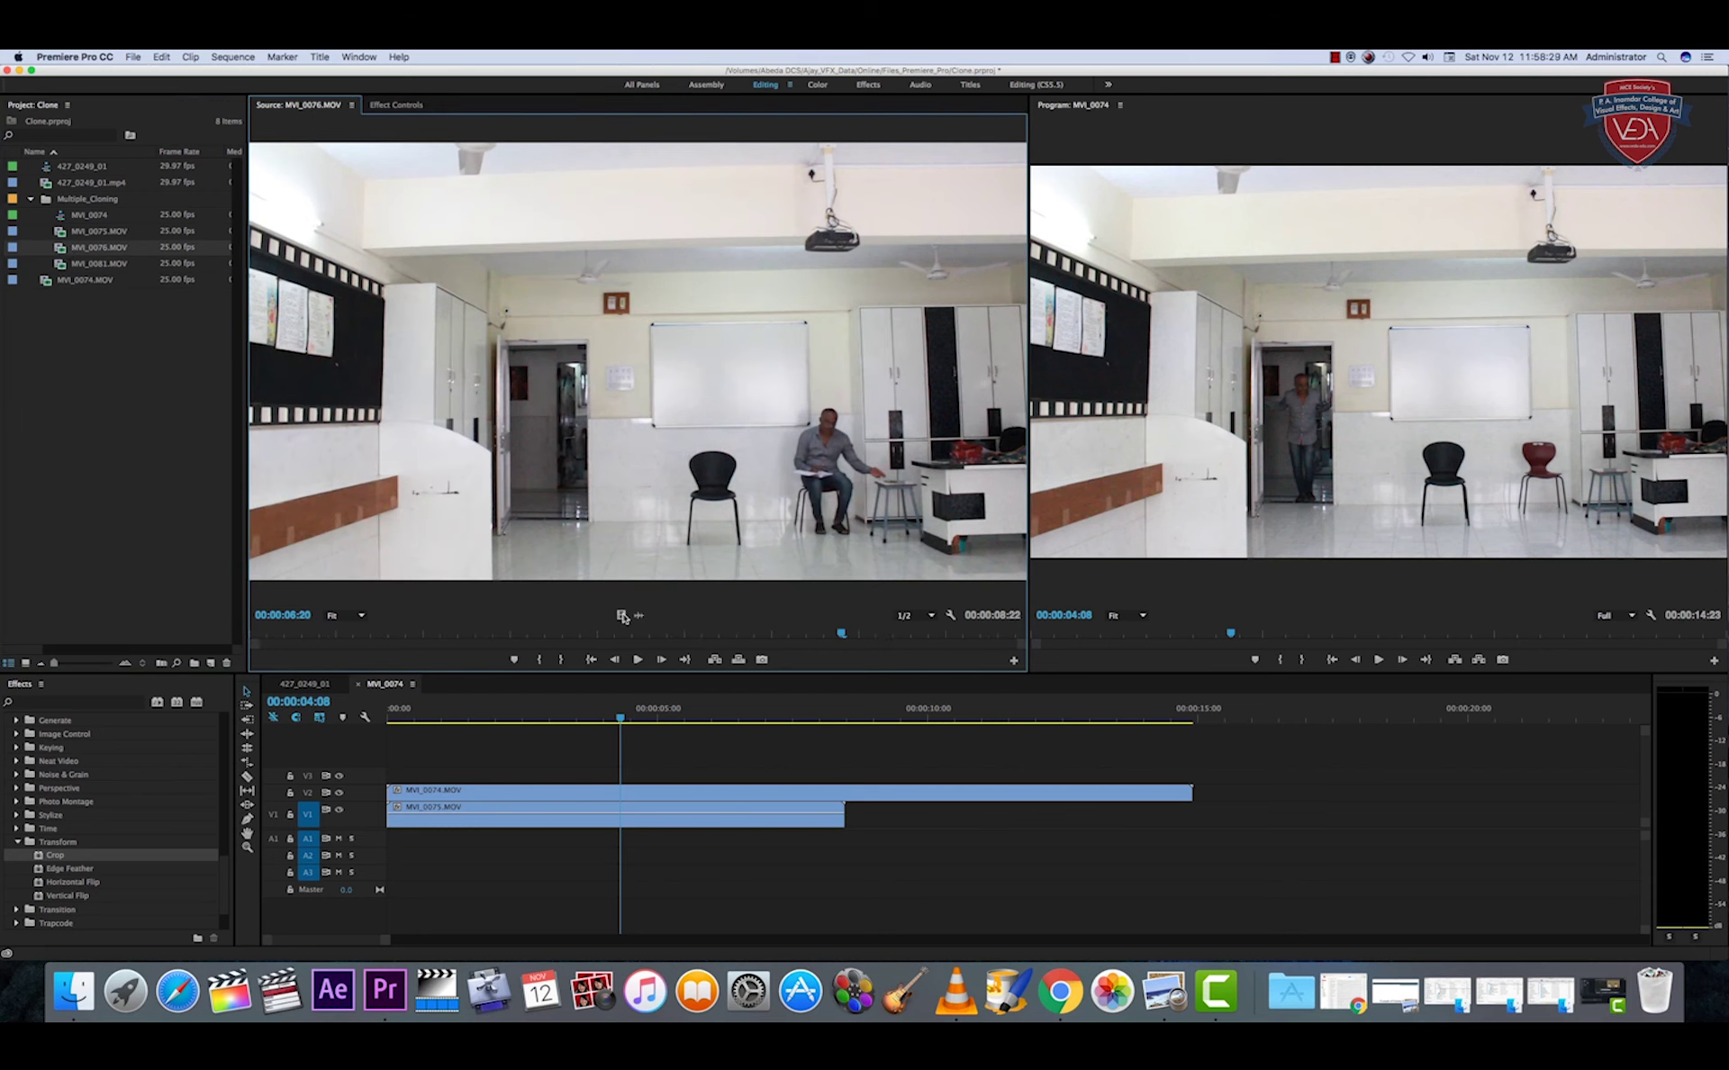
{"action": "left_click_drag", "start_coordinate": [602, 732], "coordinate": [373, 780]}
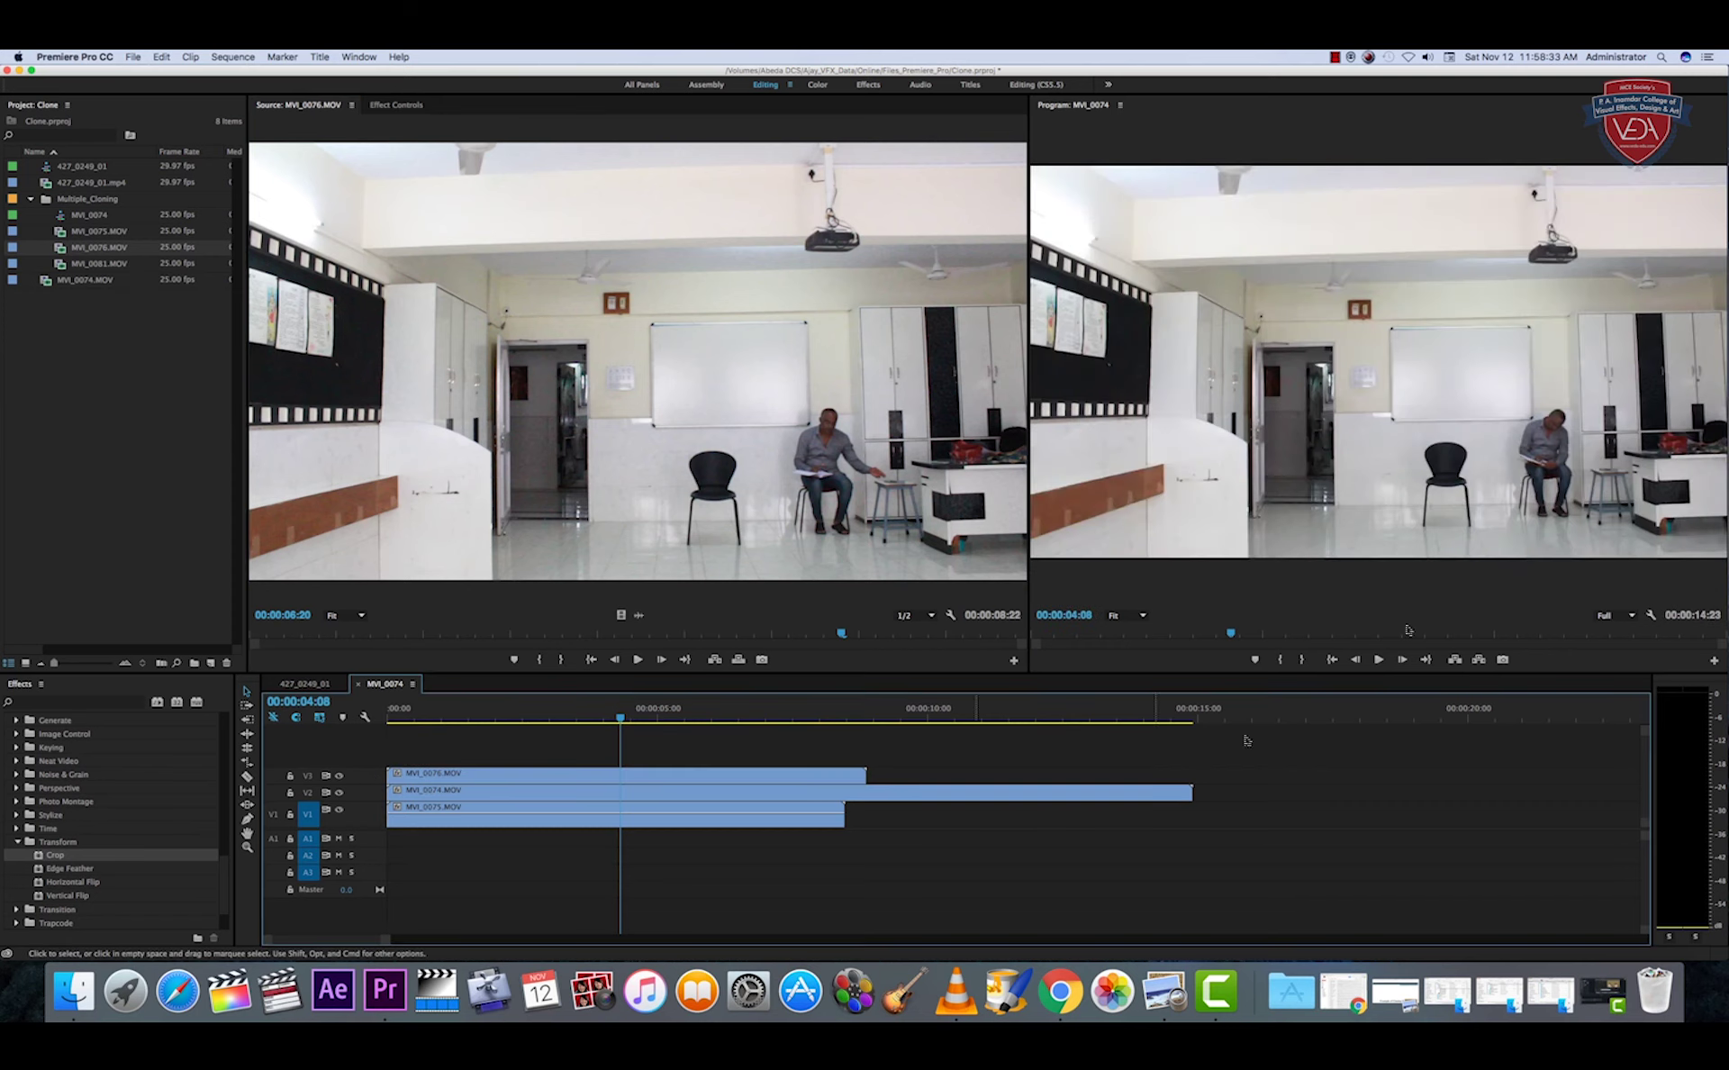
- Drop MVI_0081.MOV's video only onto a new V4 track above the other takes
{"action": "double_click", "coordinate": [70, 264]}
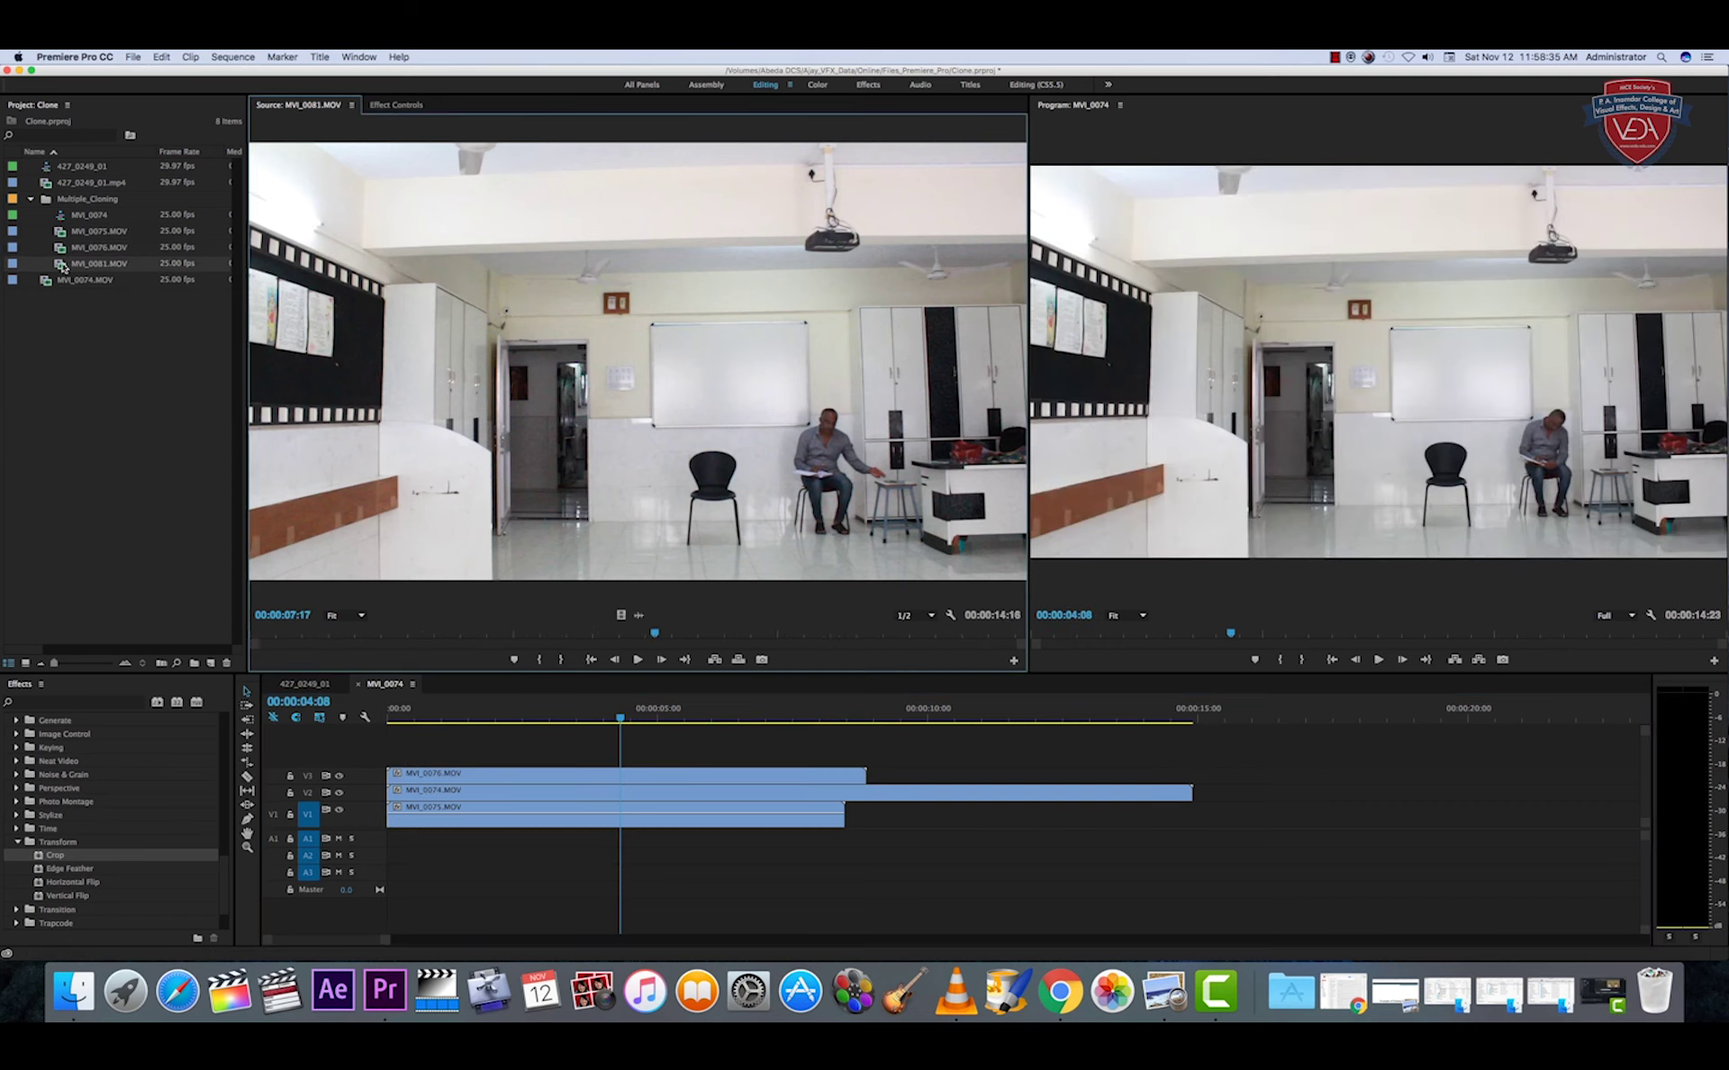
{"action": "double_click", "coordinate": [63, 268]}
{"action": "left_click", "coordinate": [65, 268]}
{"action": "left_click_drag", "start_coordinate": [621, 614], "coordinate": [358, 762]}
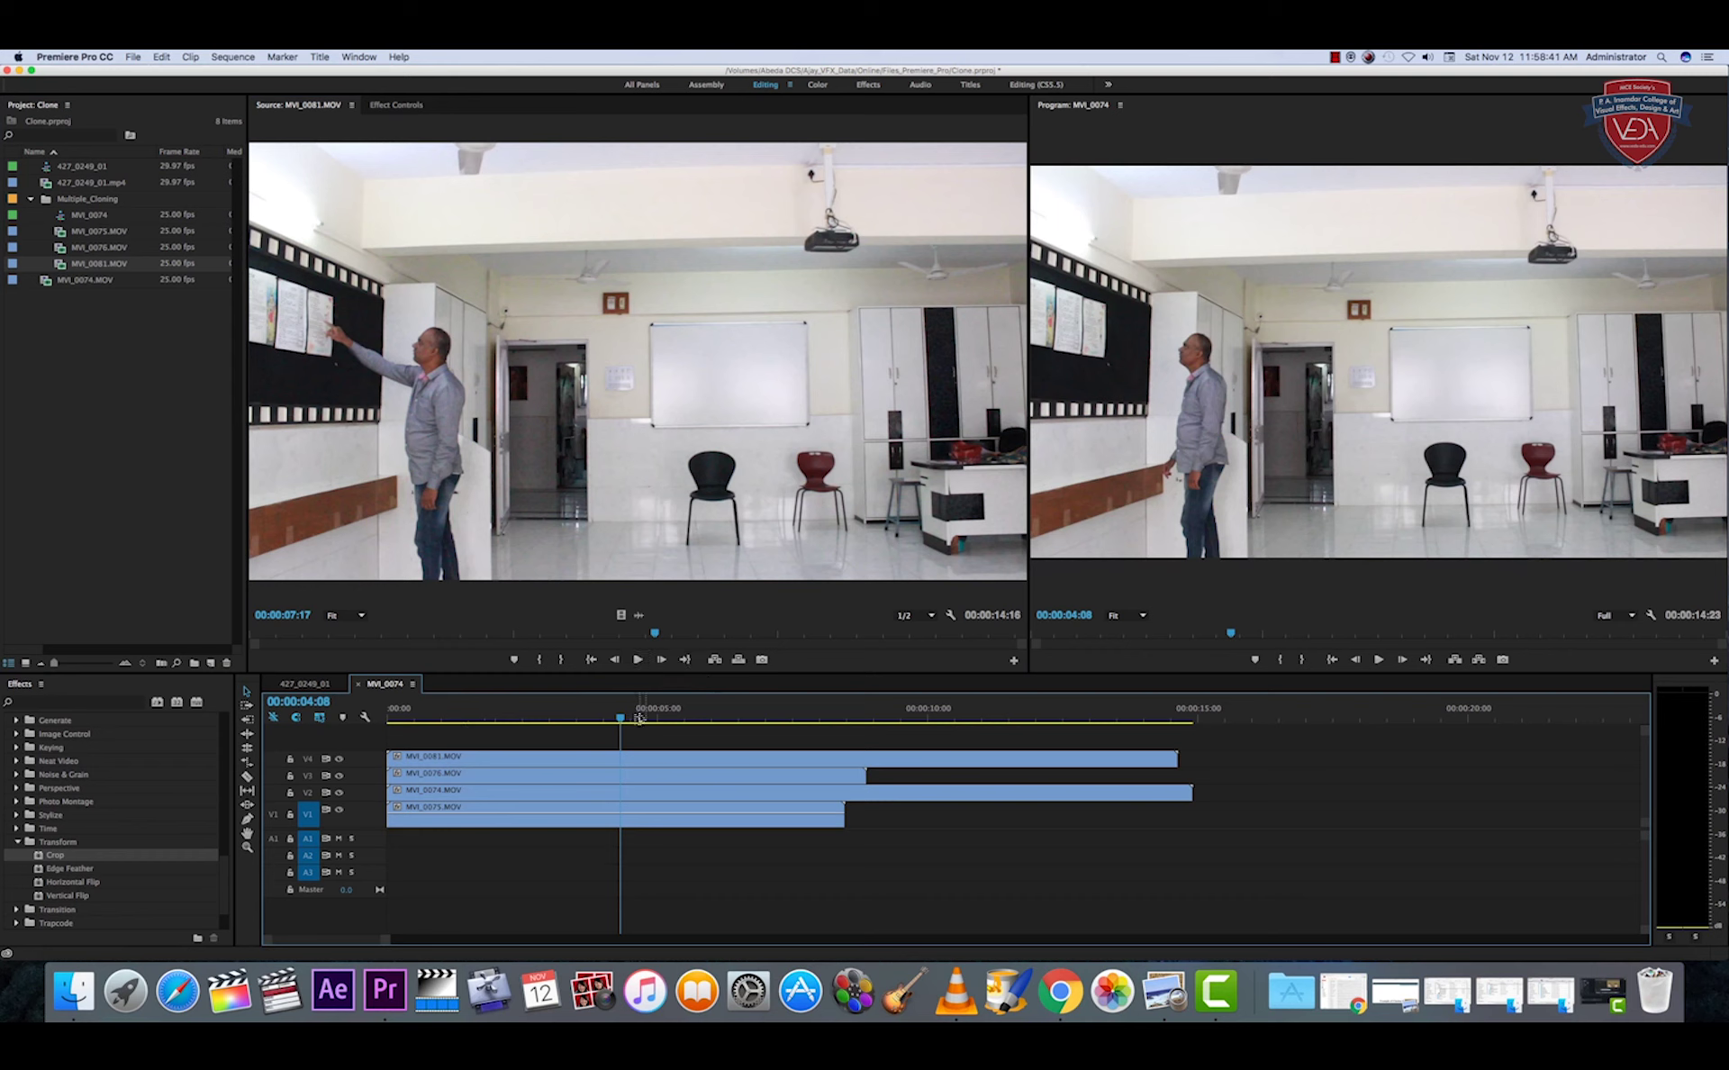
{"action": "mouse_move", "coordinate": [619, 718]}
{"action": "left_mouse_down"}
{"action": "mouse_move", "coordinate": [1038, 741]}
{"action": "mouse_move", "coordinate": [829, 759]}
{"action": "left_mouse_up"}
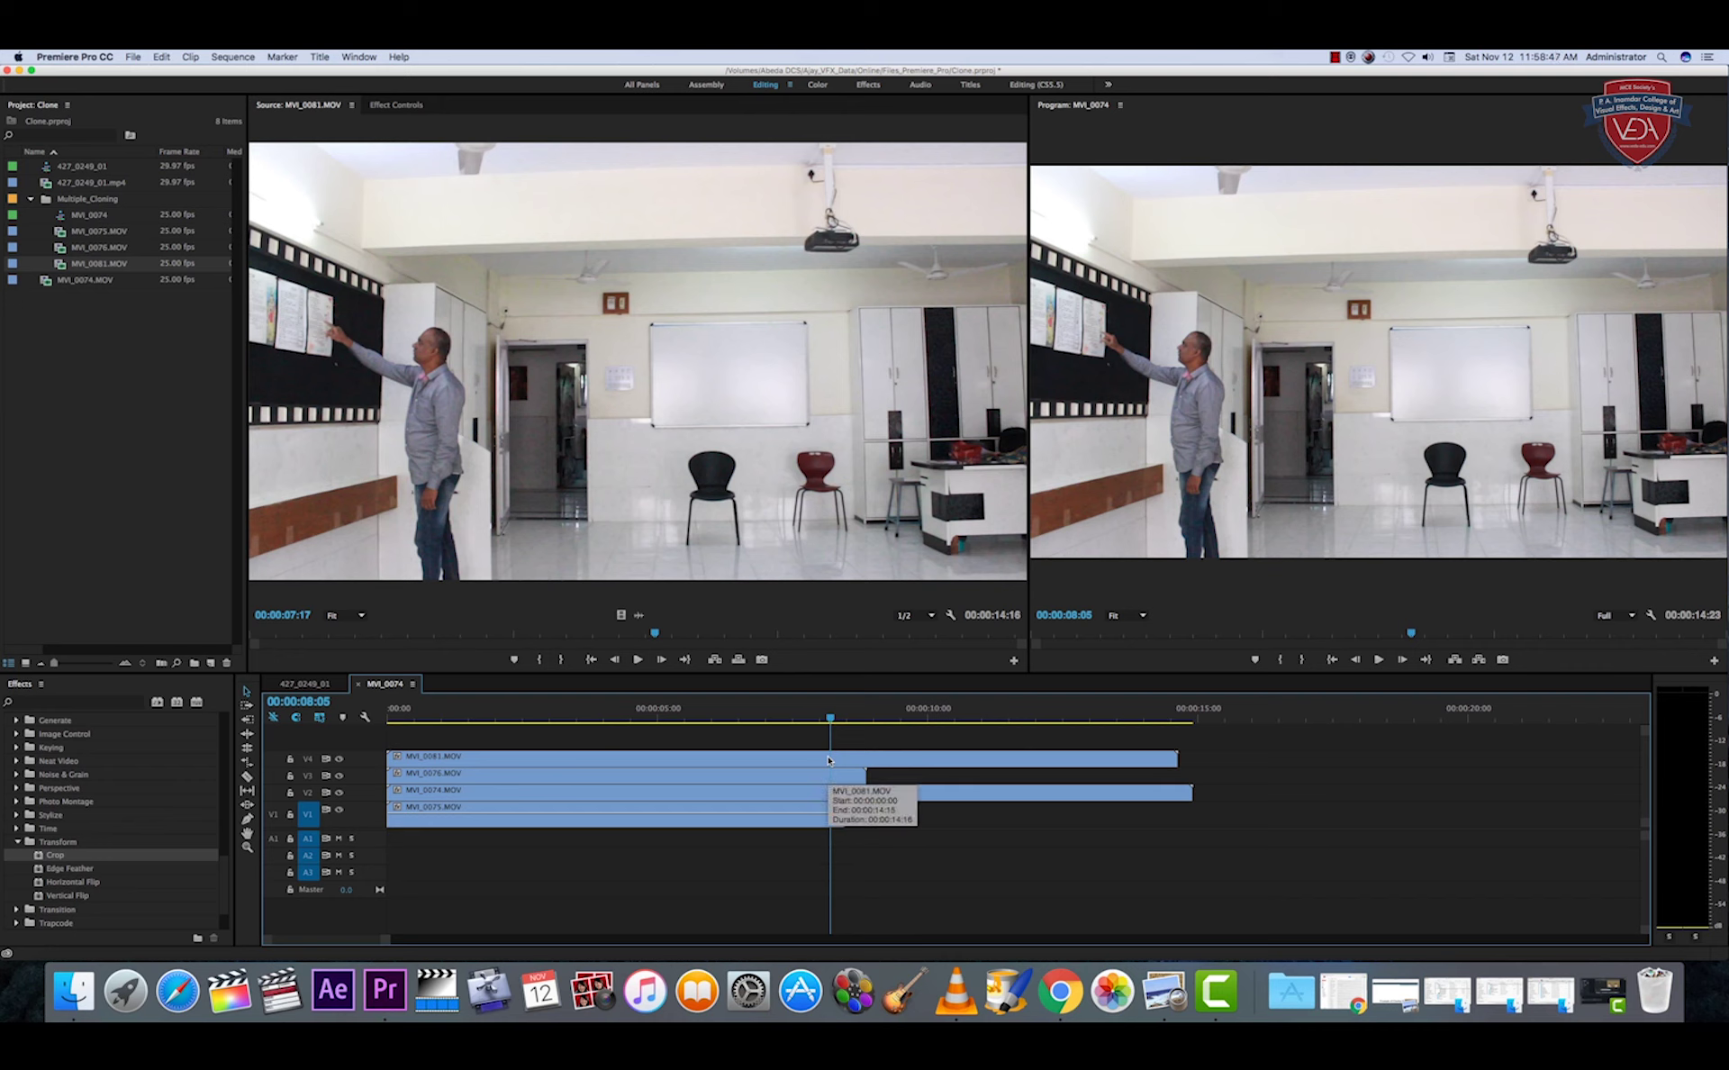
- Razor all four tracks at 08:05 and delete the pieces after the cut
{"action": "key", "text": "c"}
{"action": "left_click", "coordinate": [830, 759]}
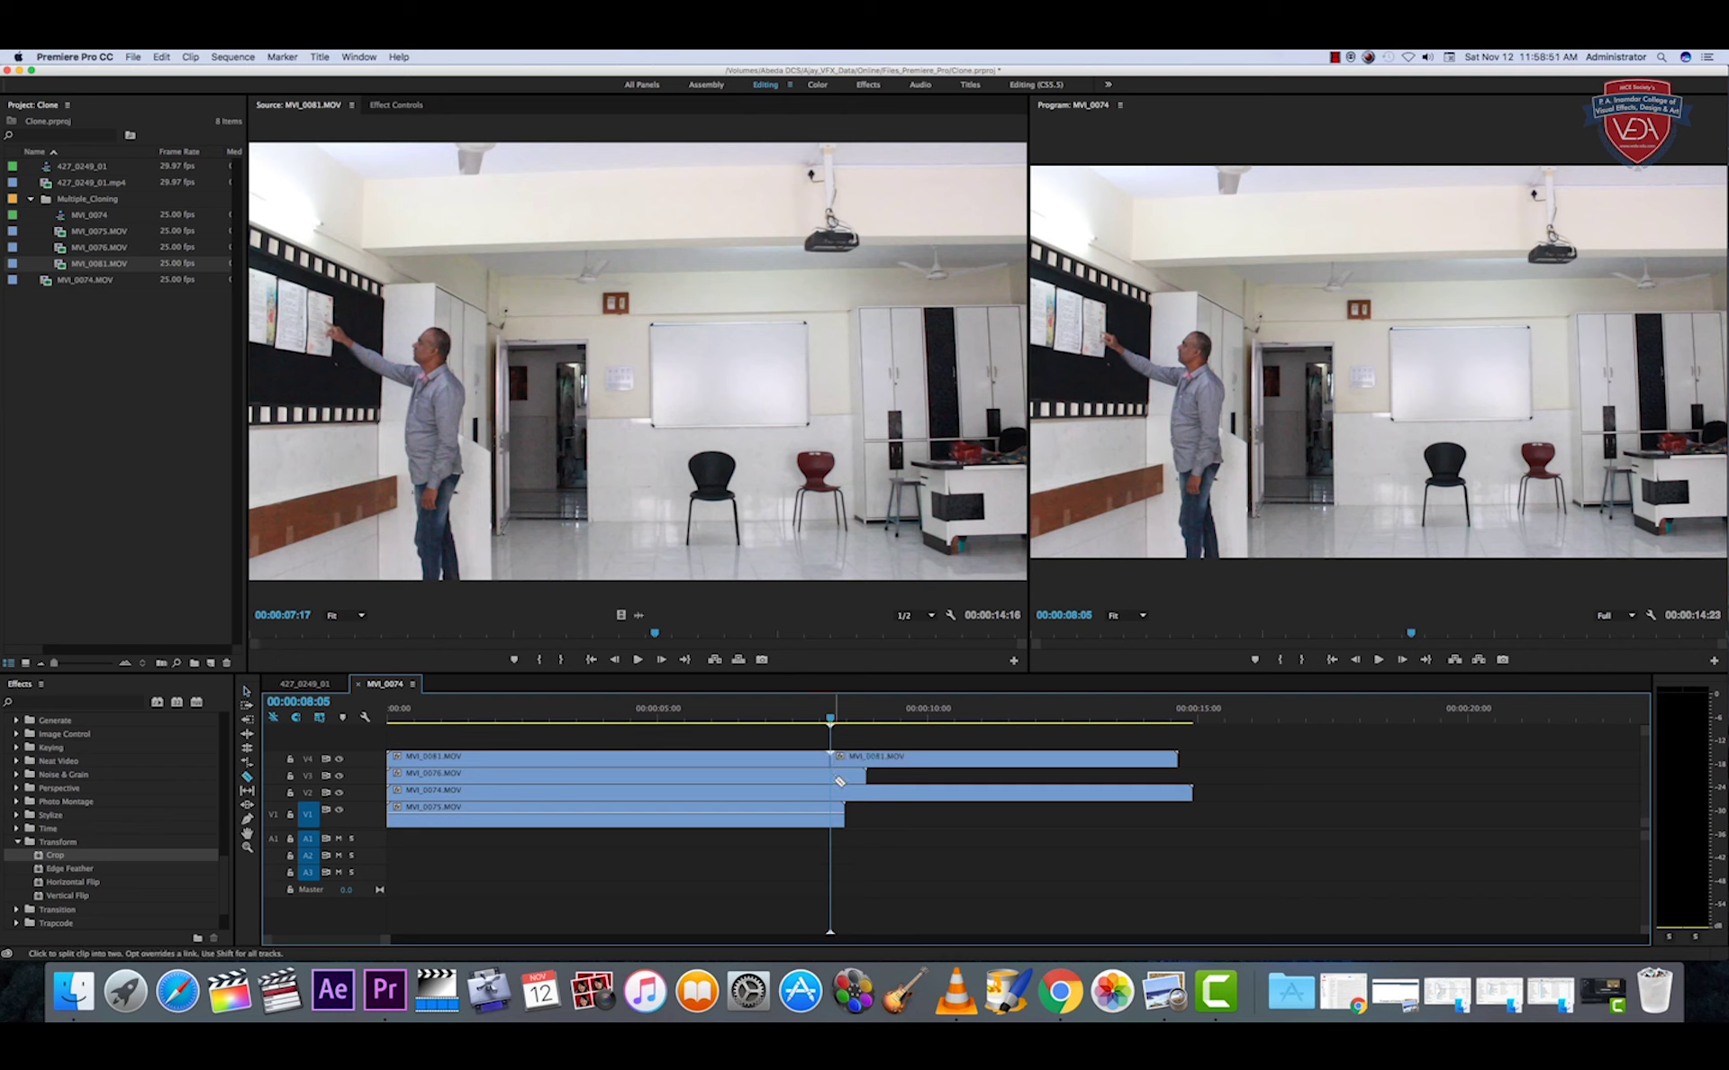
{"action": "key", "text": "super+z"}
{"action": "left_click", "coordinate": [838, 761], "text": "shift"}
{"action": "key", "text": "v"}
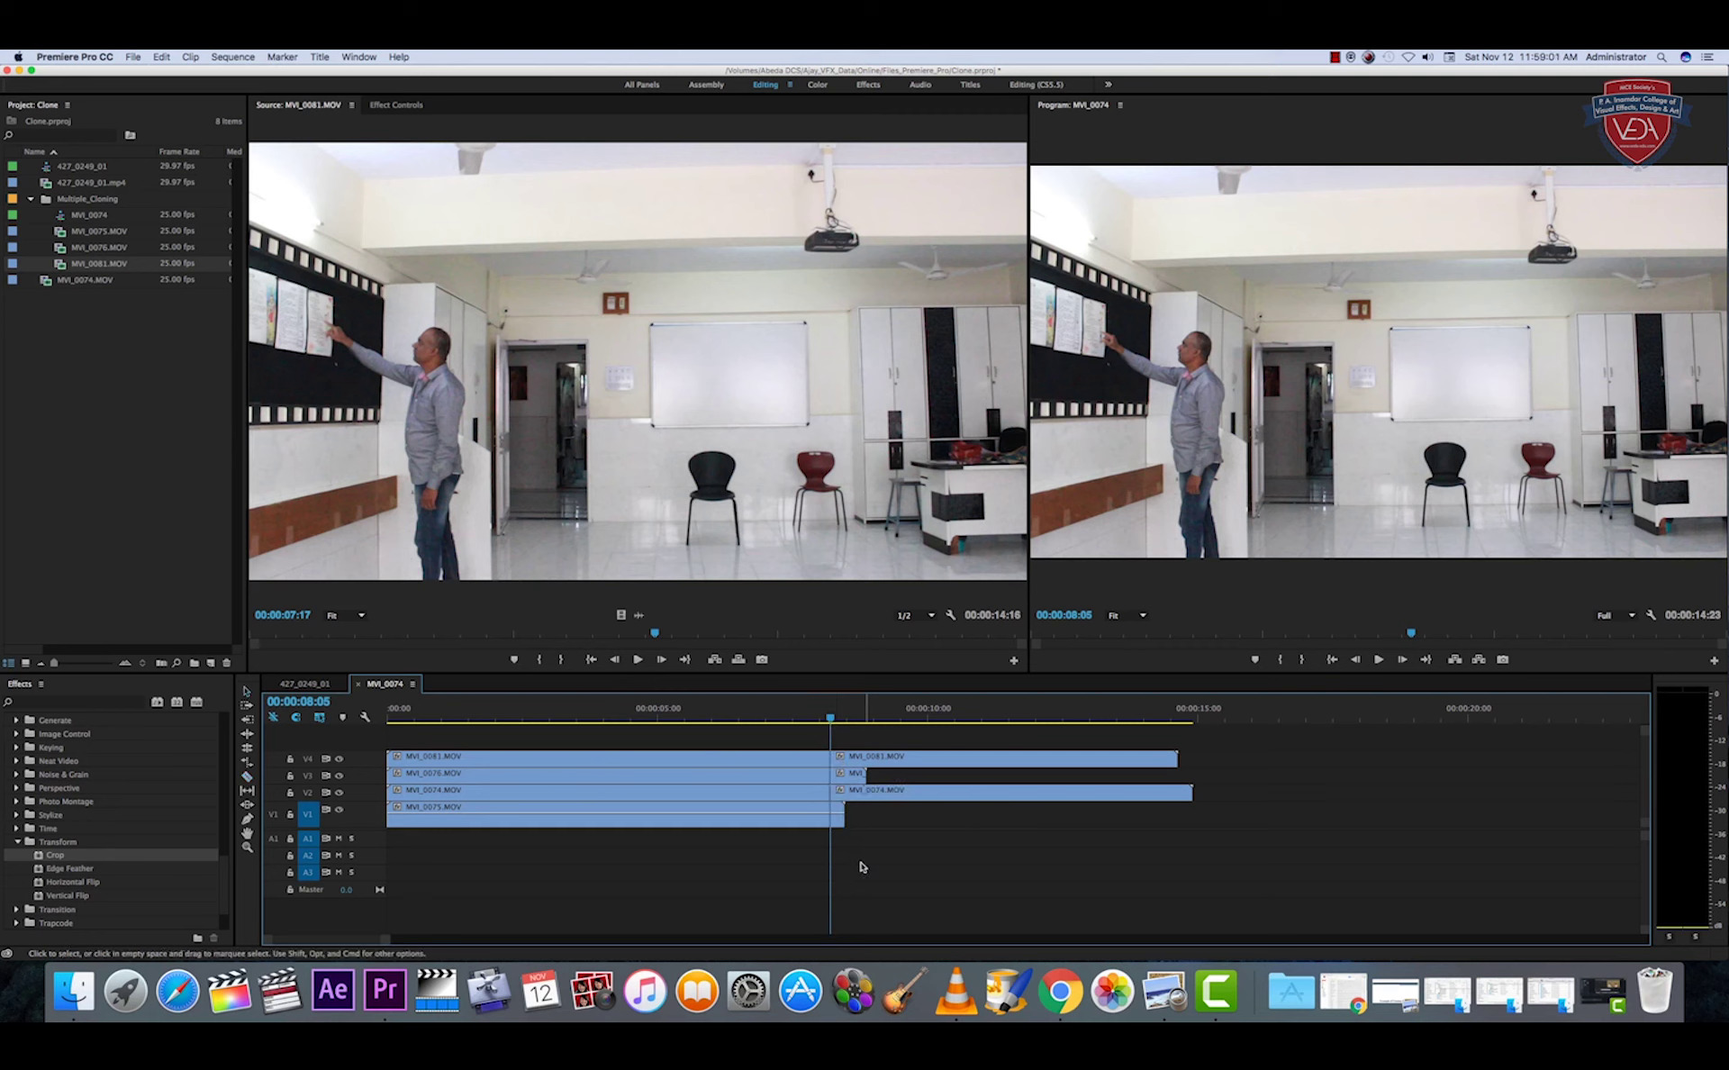
{"action": "left_click_drag", "start_coordinate": [847, 857], "coordinate": [842, 746]}
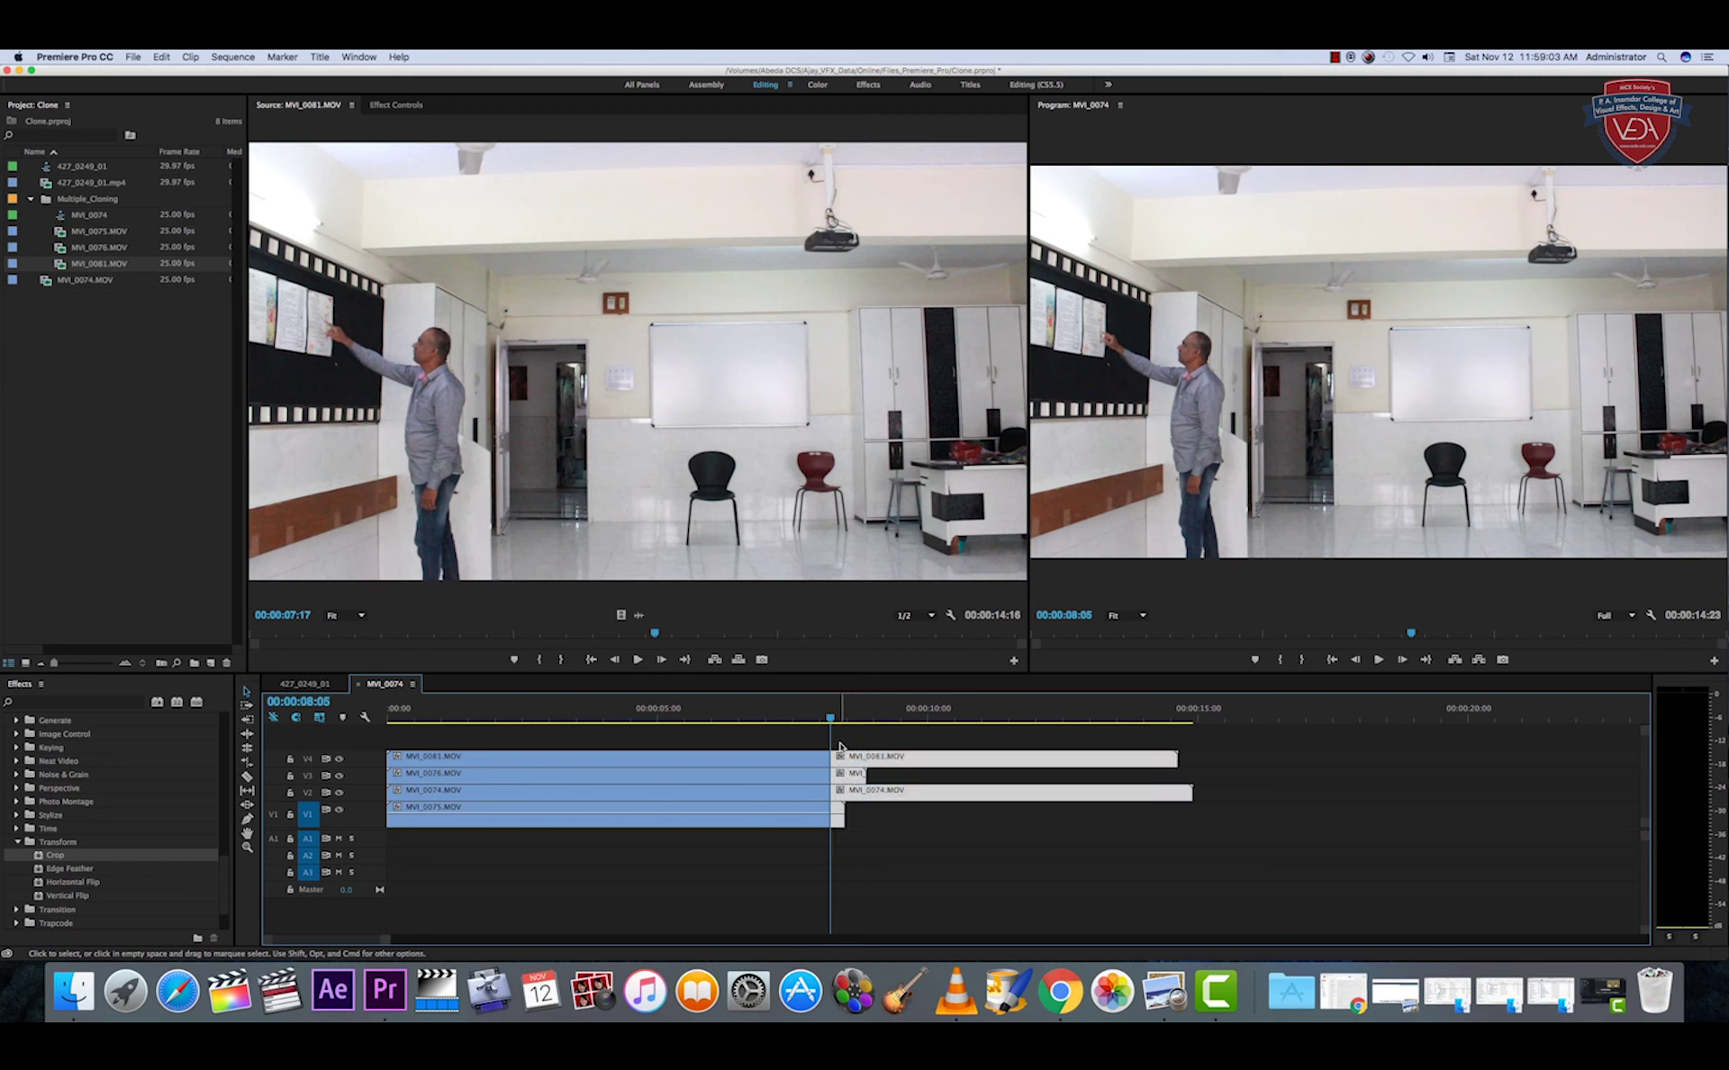
{"action": "key", "text": "Delete"}
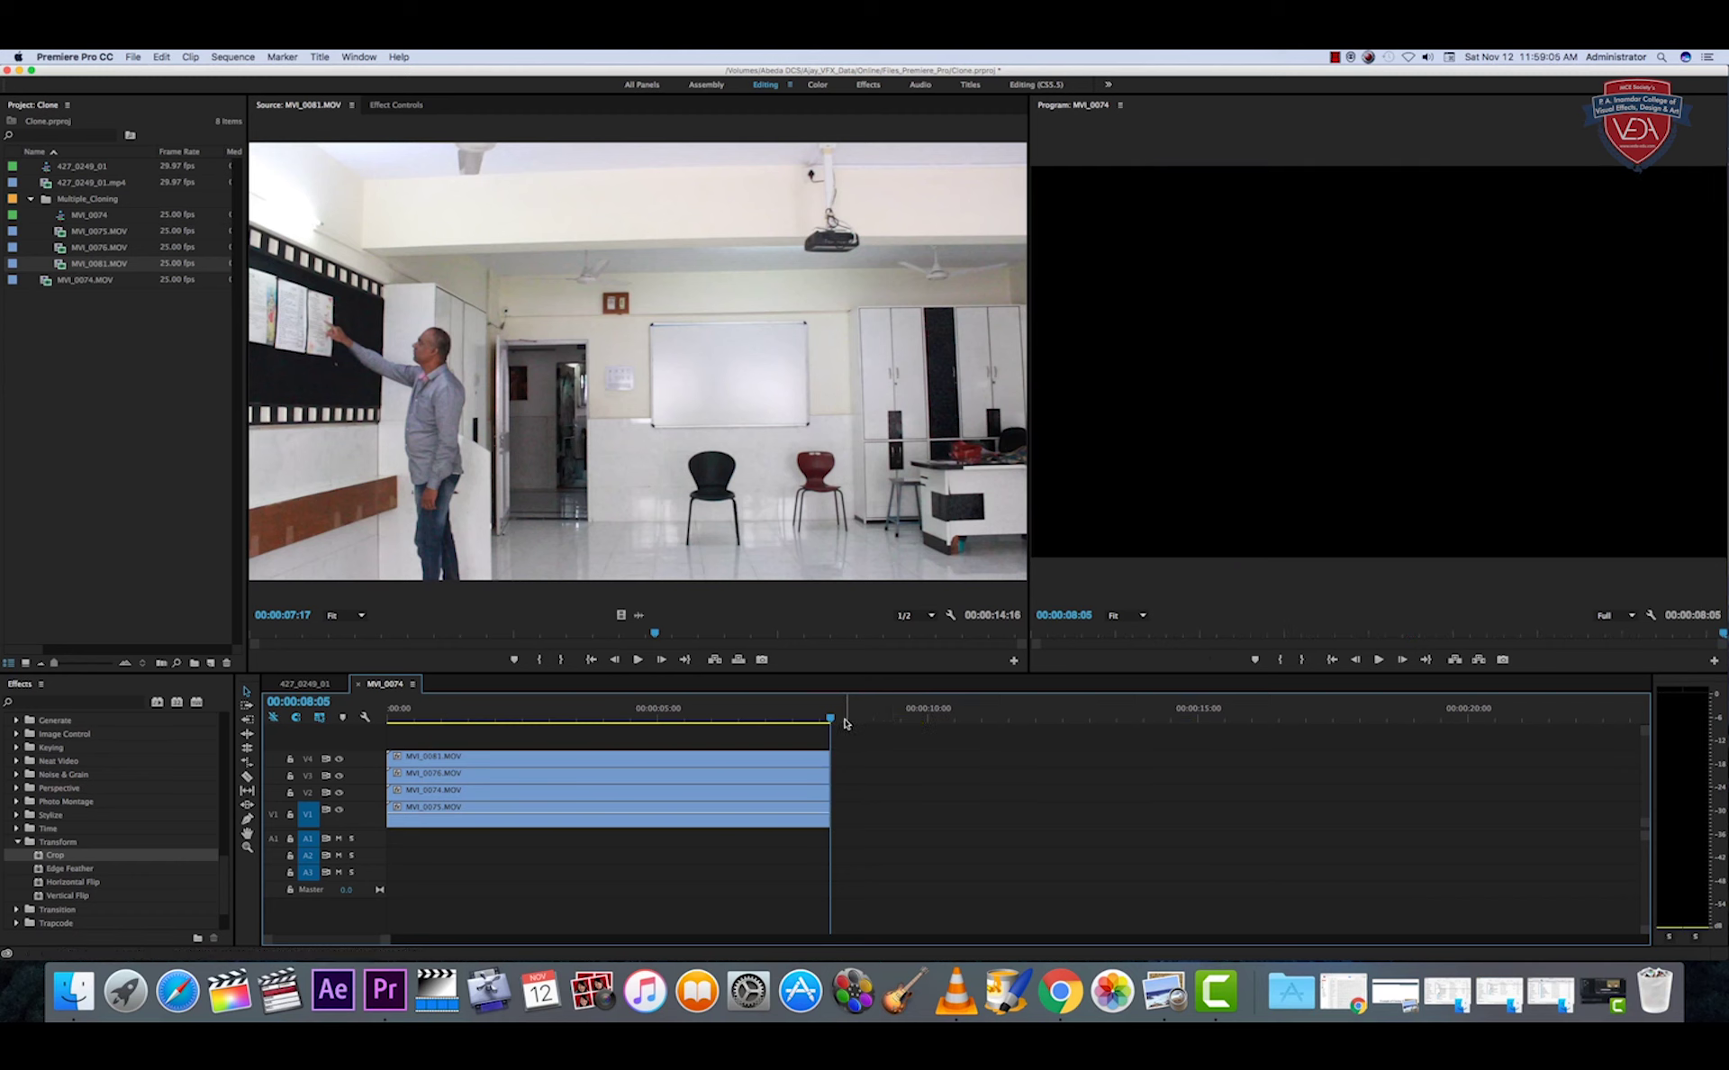
- Cut all tracks at 00:00:00:12, delete the opening pieces, and ripple delete the gap
{"action": "key", "text": "Home"}
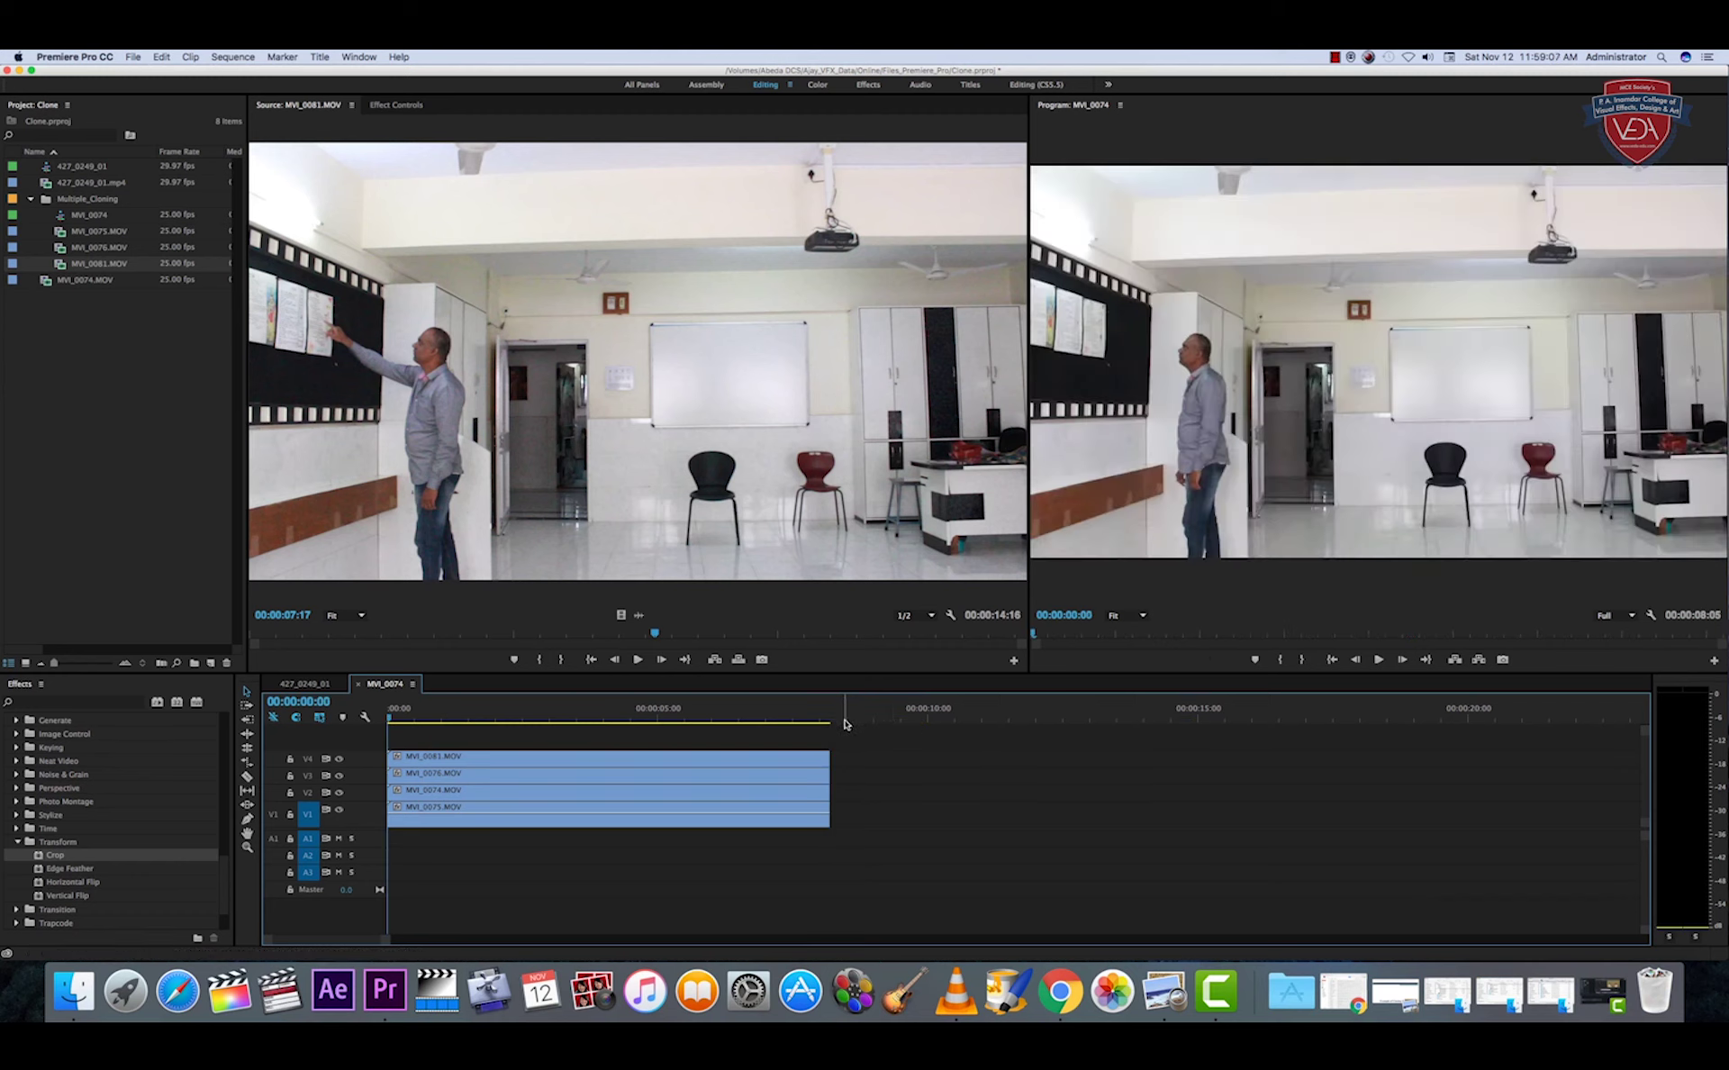
{"action": "key", "text": "space"}
{"action": "key", "text": "space"}
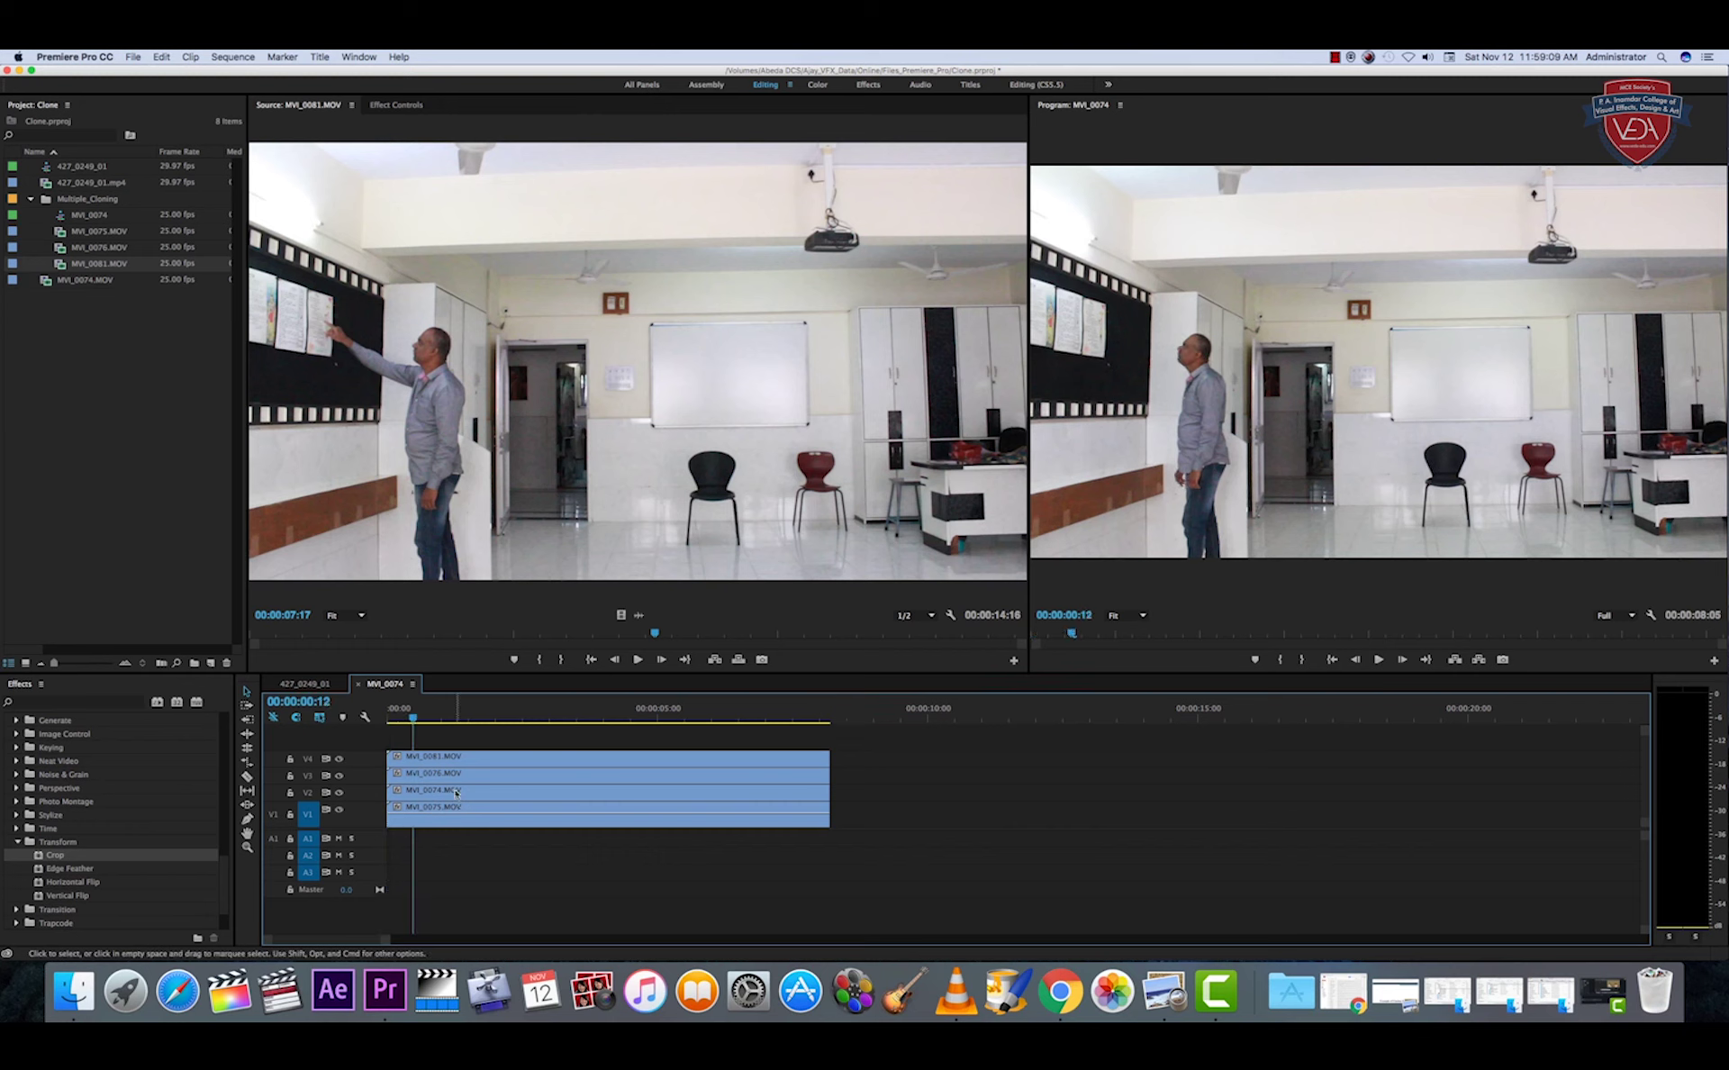
{"action": "key", "text": "c"}
{"action": "left_click", "coordinate": [416, 758], "text": "shift"}
{"action": "key", "text": "v"}
{"action": "left_click_drag", "start_coordinate": [398, 739], "coordinate": [401, 855]}
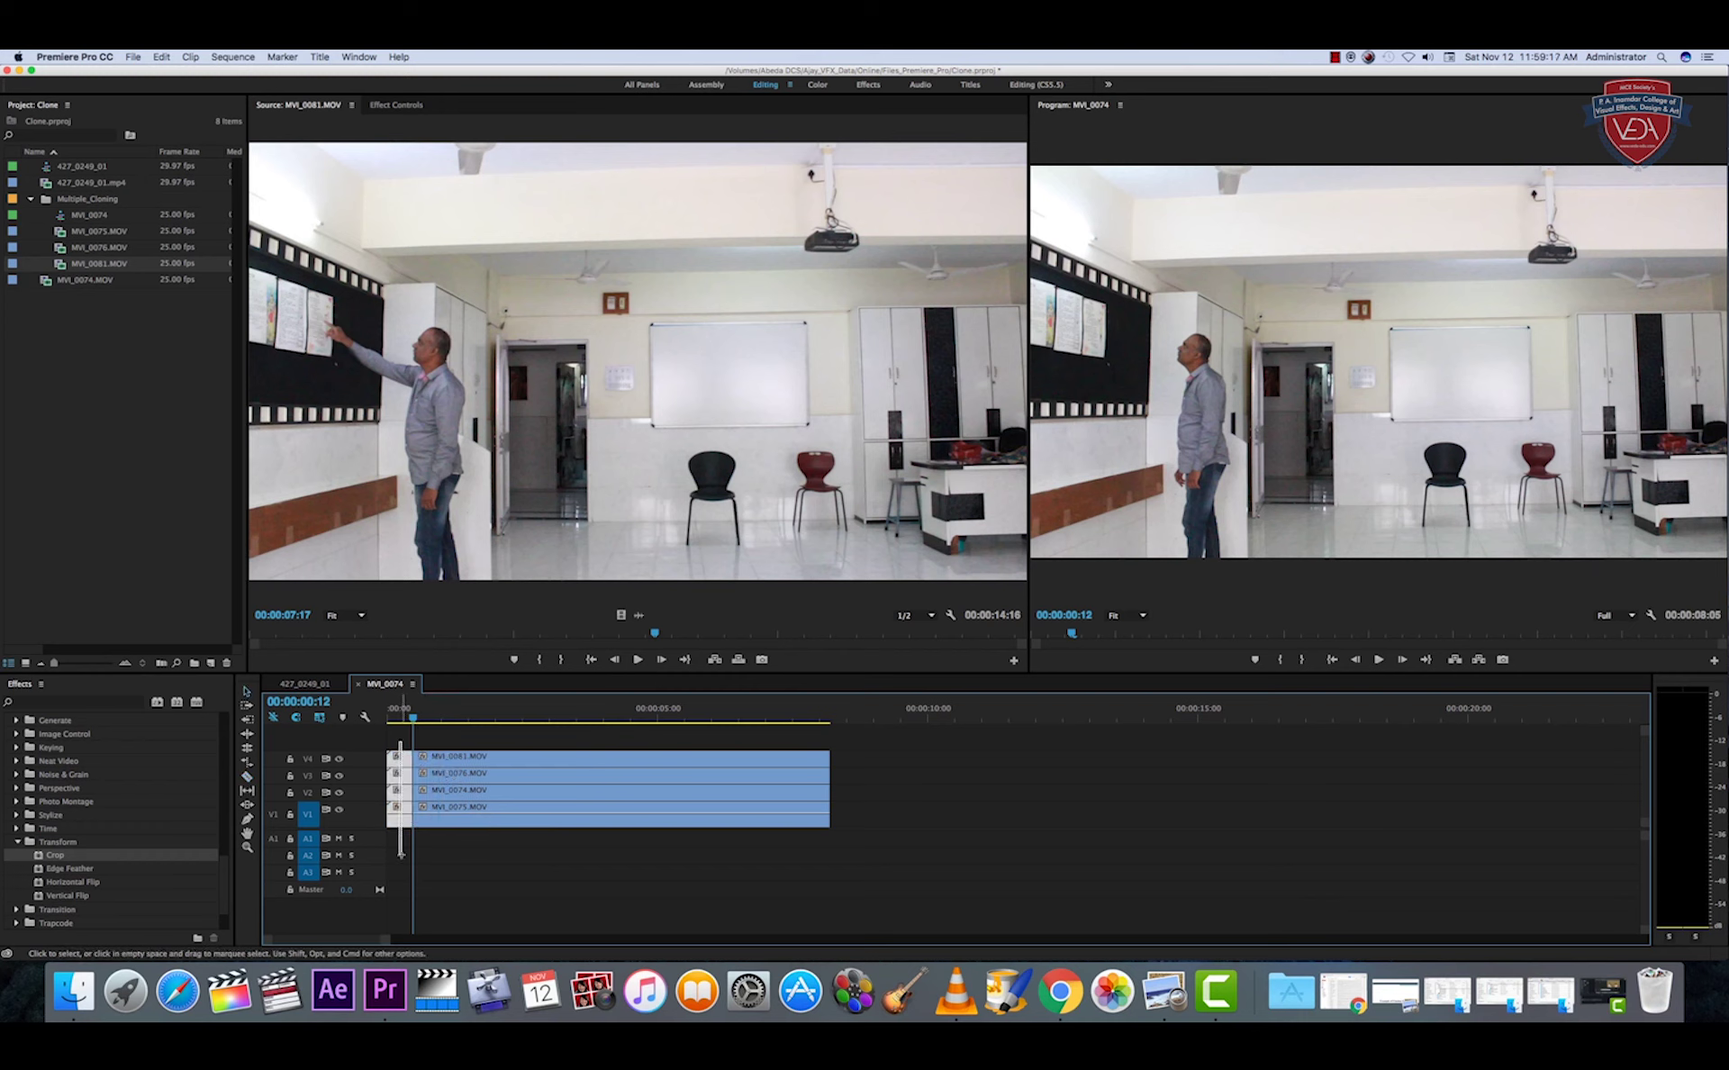
{"action": "key", "text": "Delete"}
{"action": "right_click", "coordinate": [407, 763]}
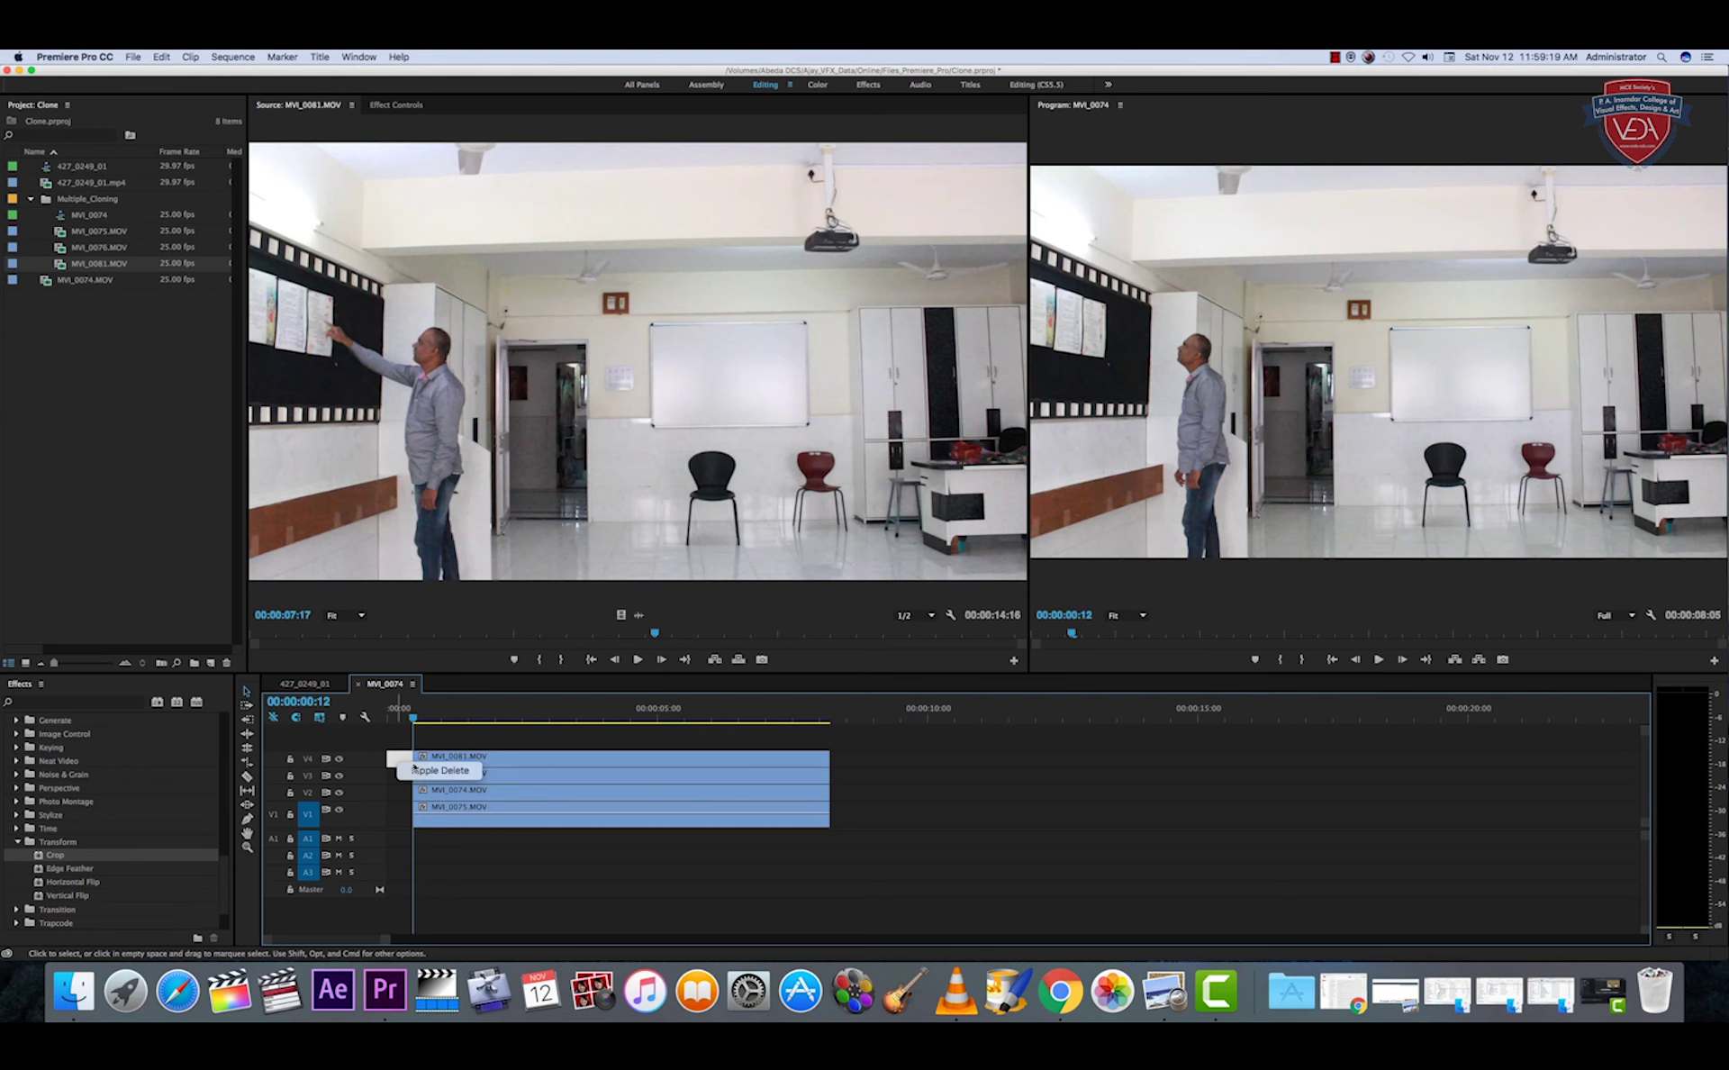
{"action": "left_click", "coordinate": [440, 770]}
{"action": "left_click", "coordinate": [387, 717]}
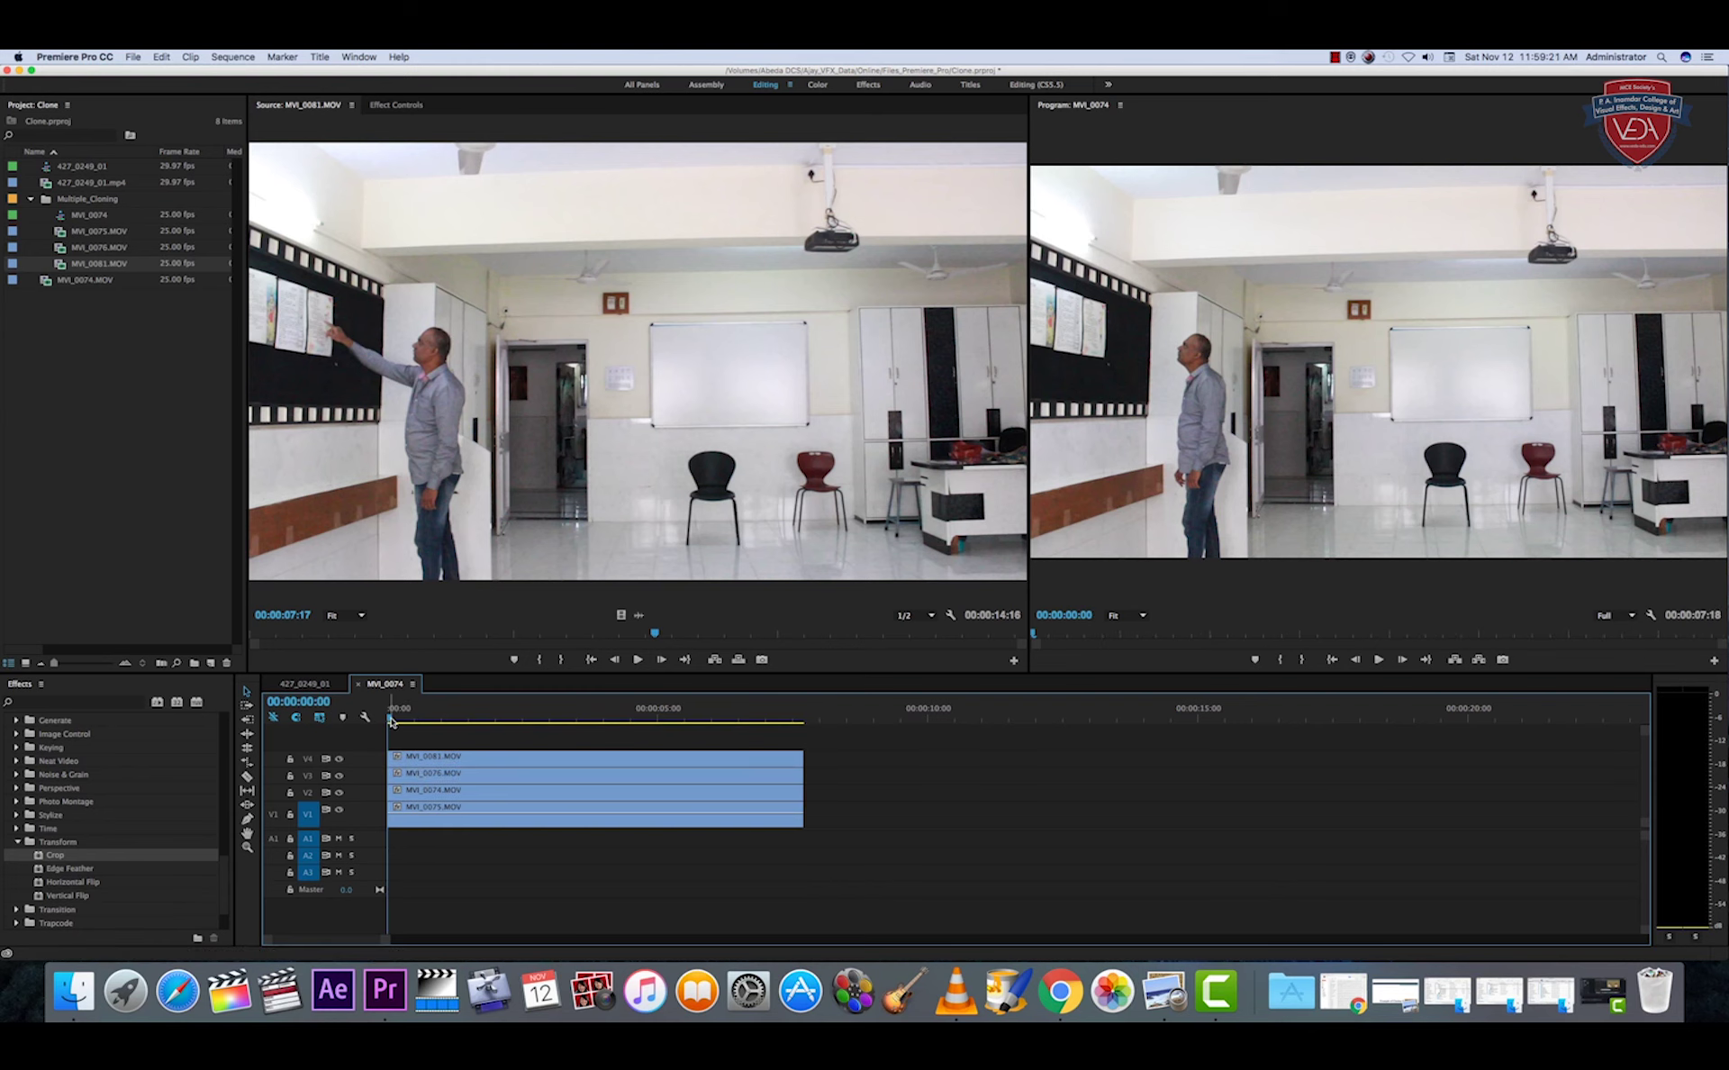
{"action": "left_click_drag", "start_coordinate": [389, 721], "coordinate": [672, 717]}
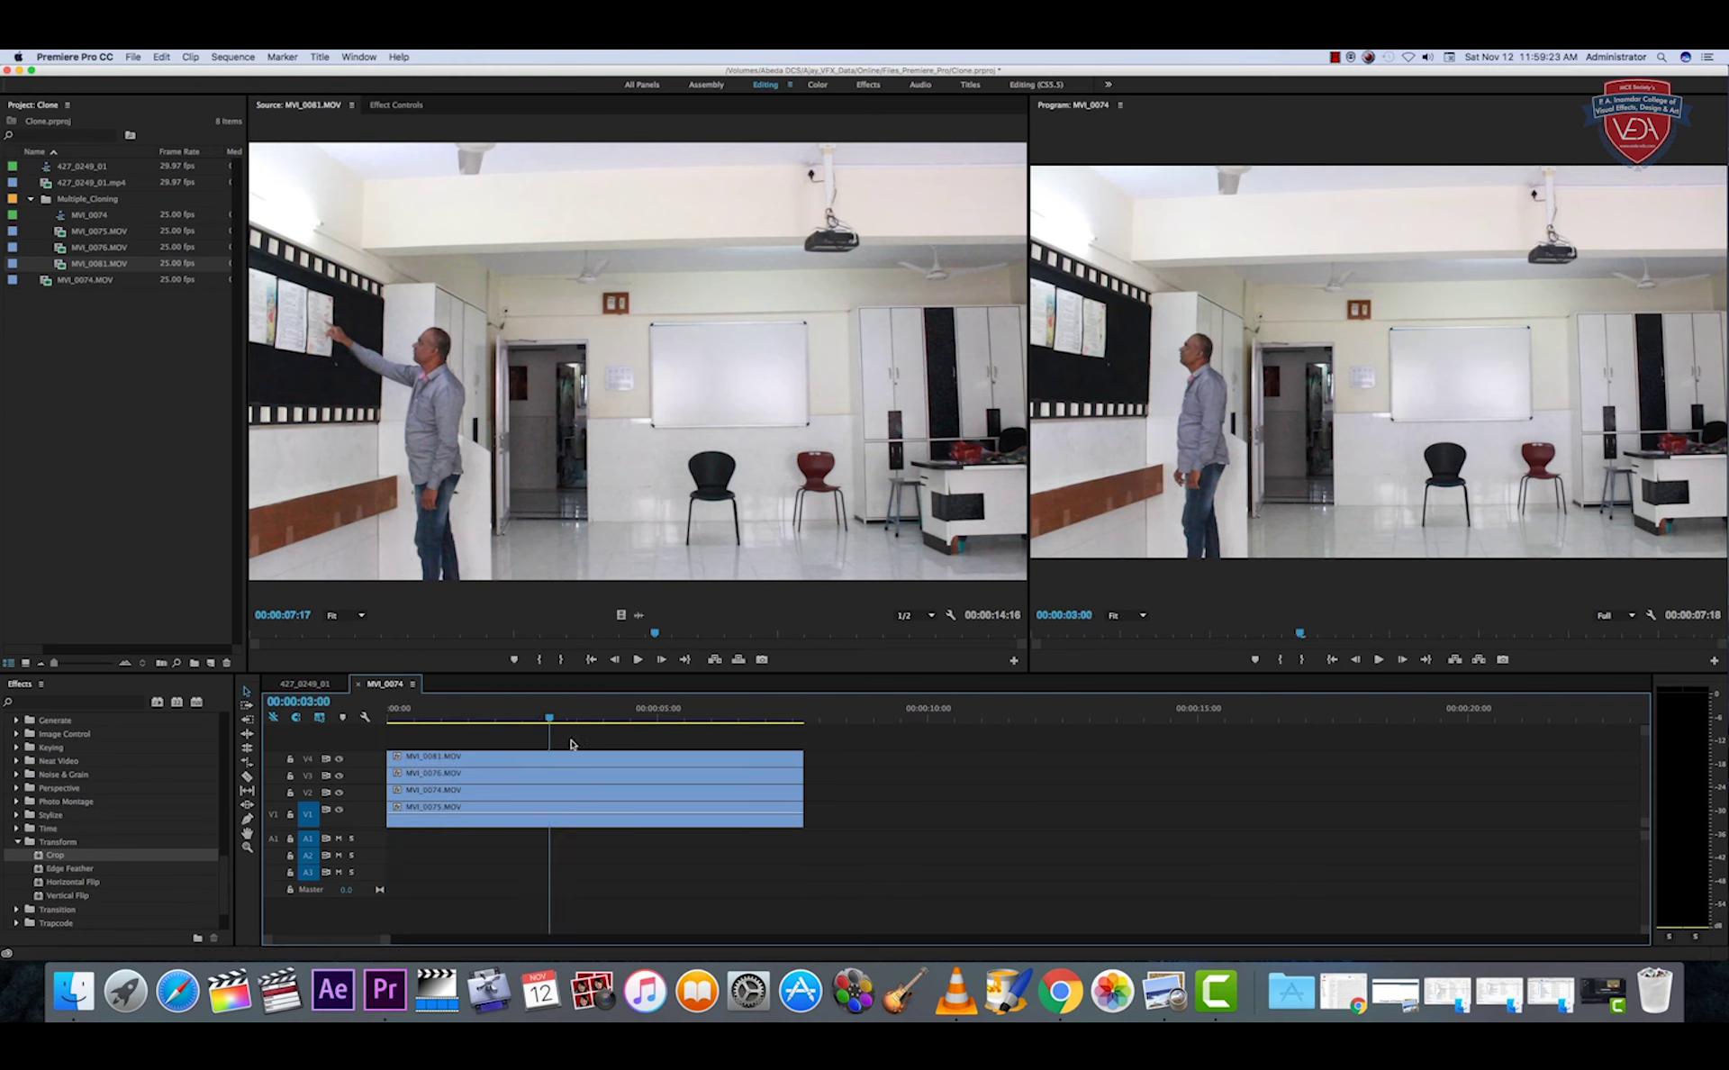
{"action": "key", "text": "shift+5"}
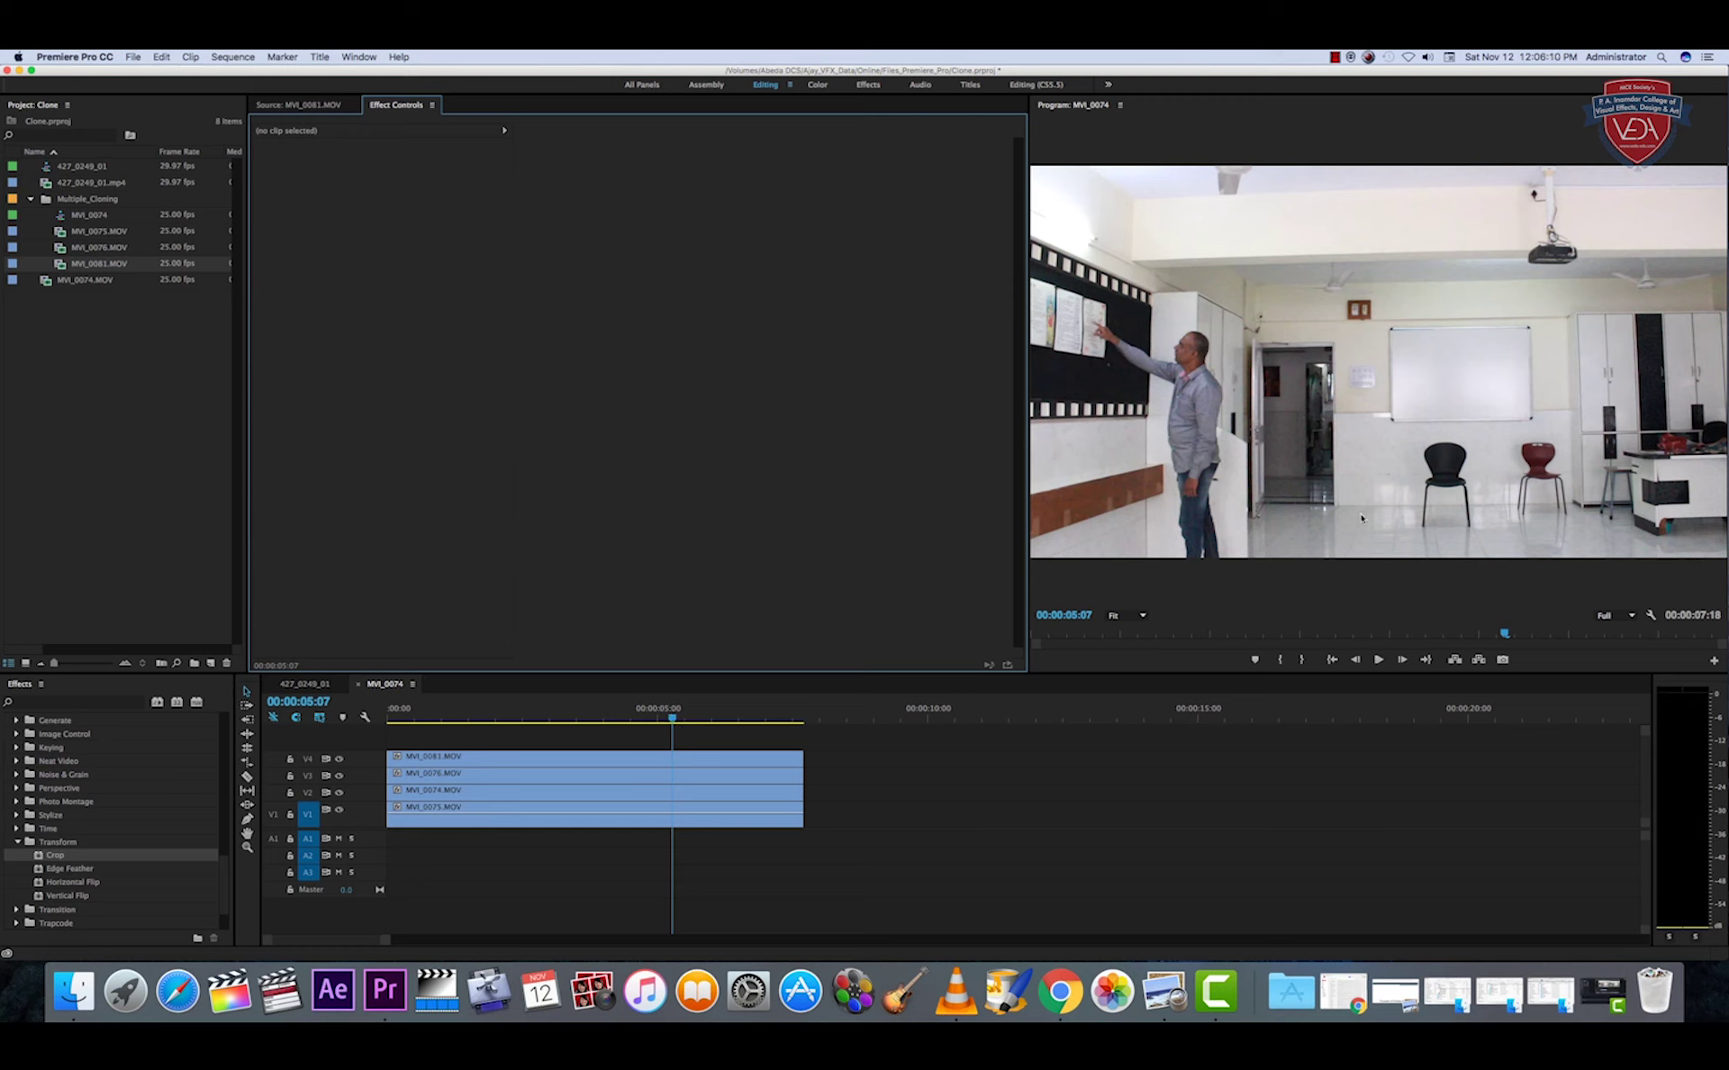
- Drag Transform > Crop onto MVI_0081.MOV on V4 and select that clip
{"action": "left_click_drag", "start_coordinate": [673, 717], "coordinate": [389, 725]}
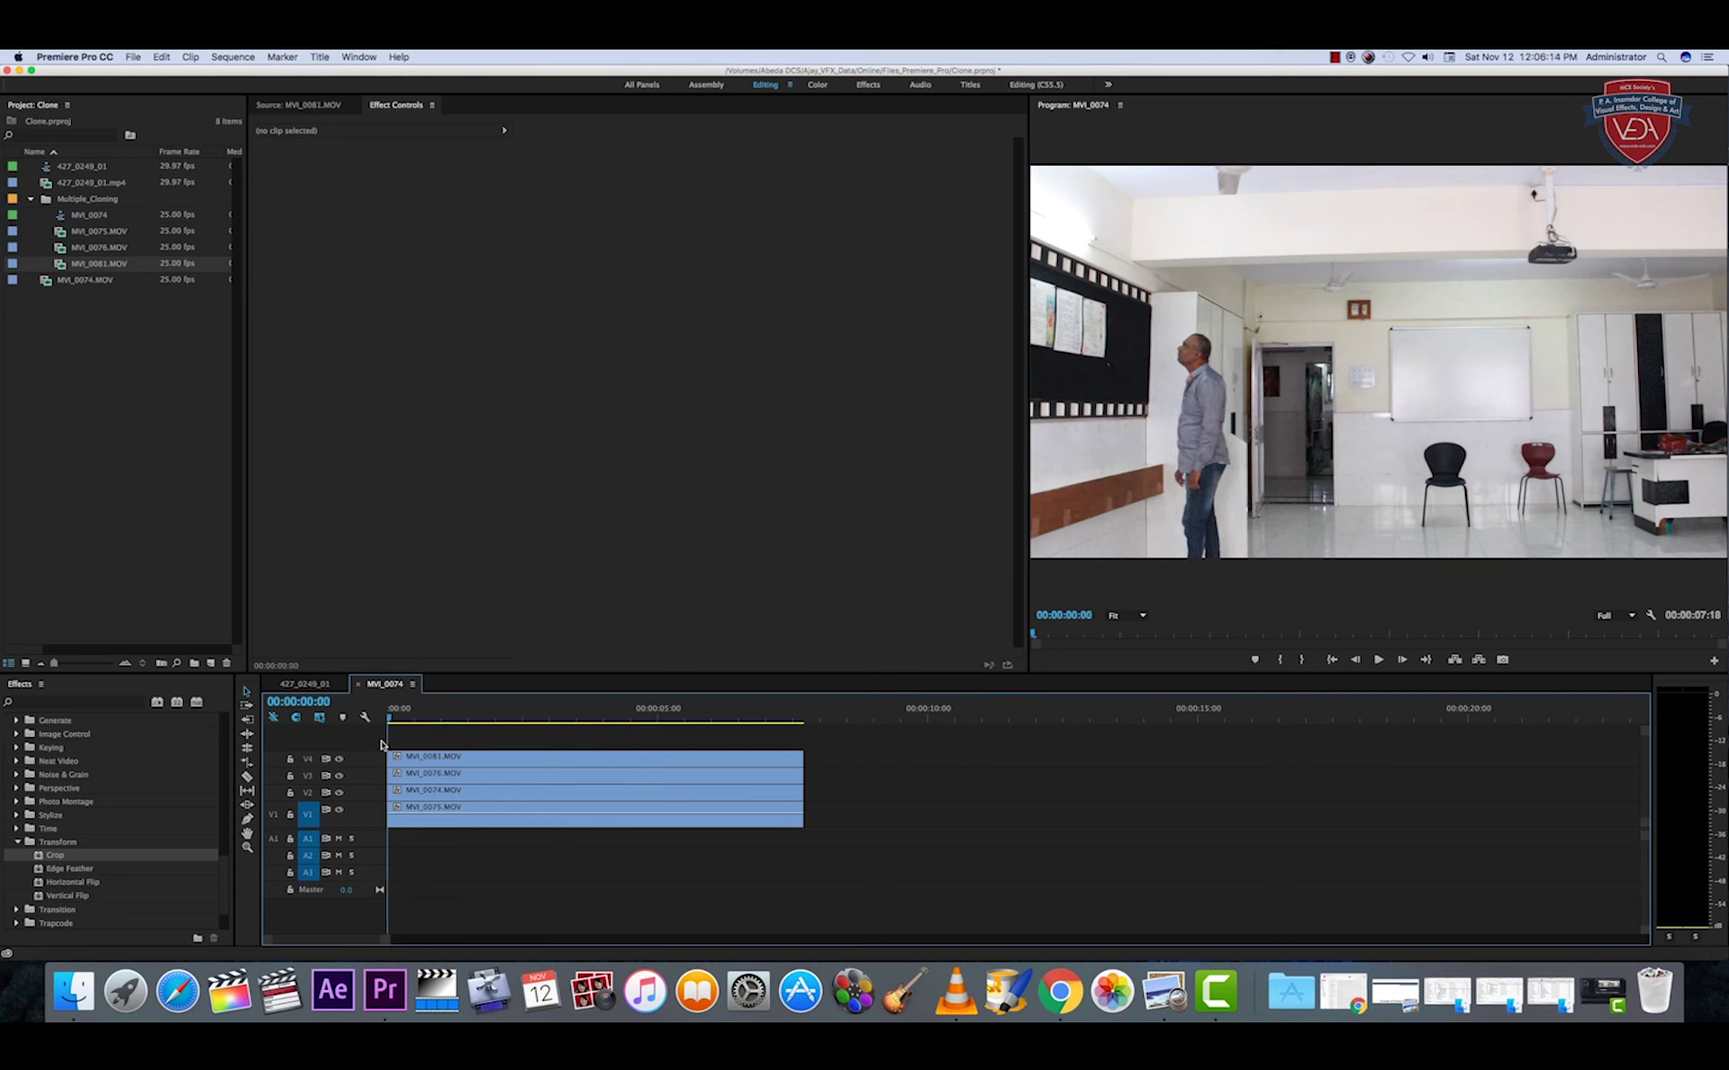
{"action": "left_click", "coordinate": [40, 867]}
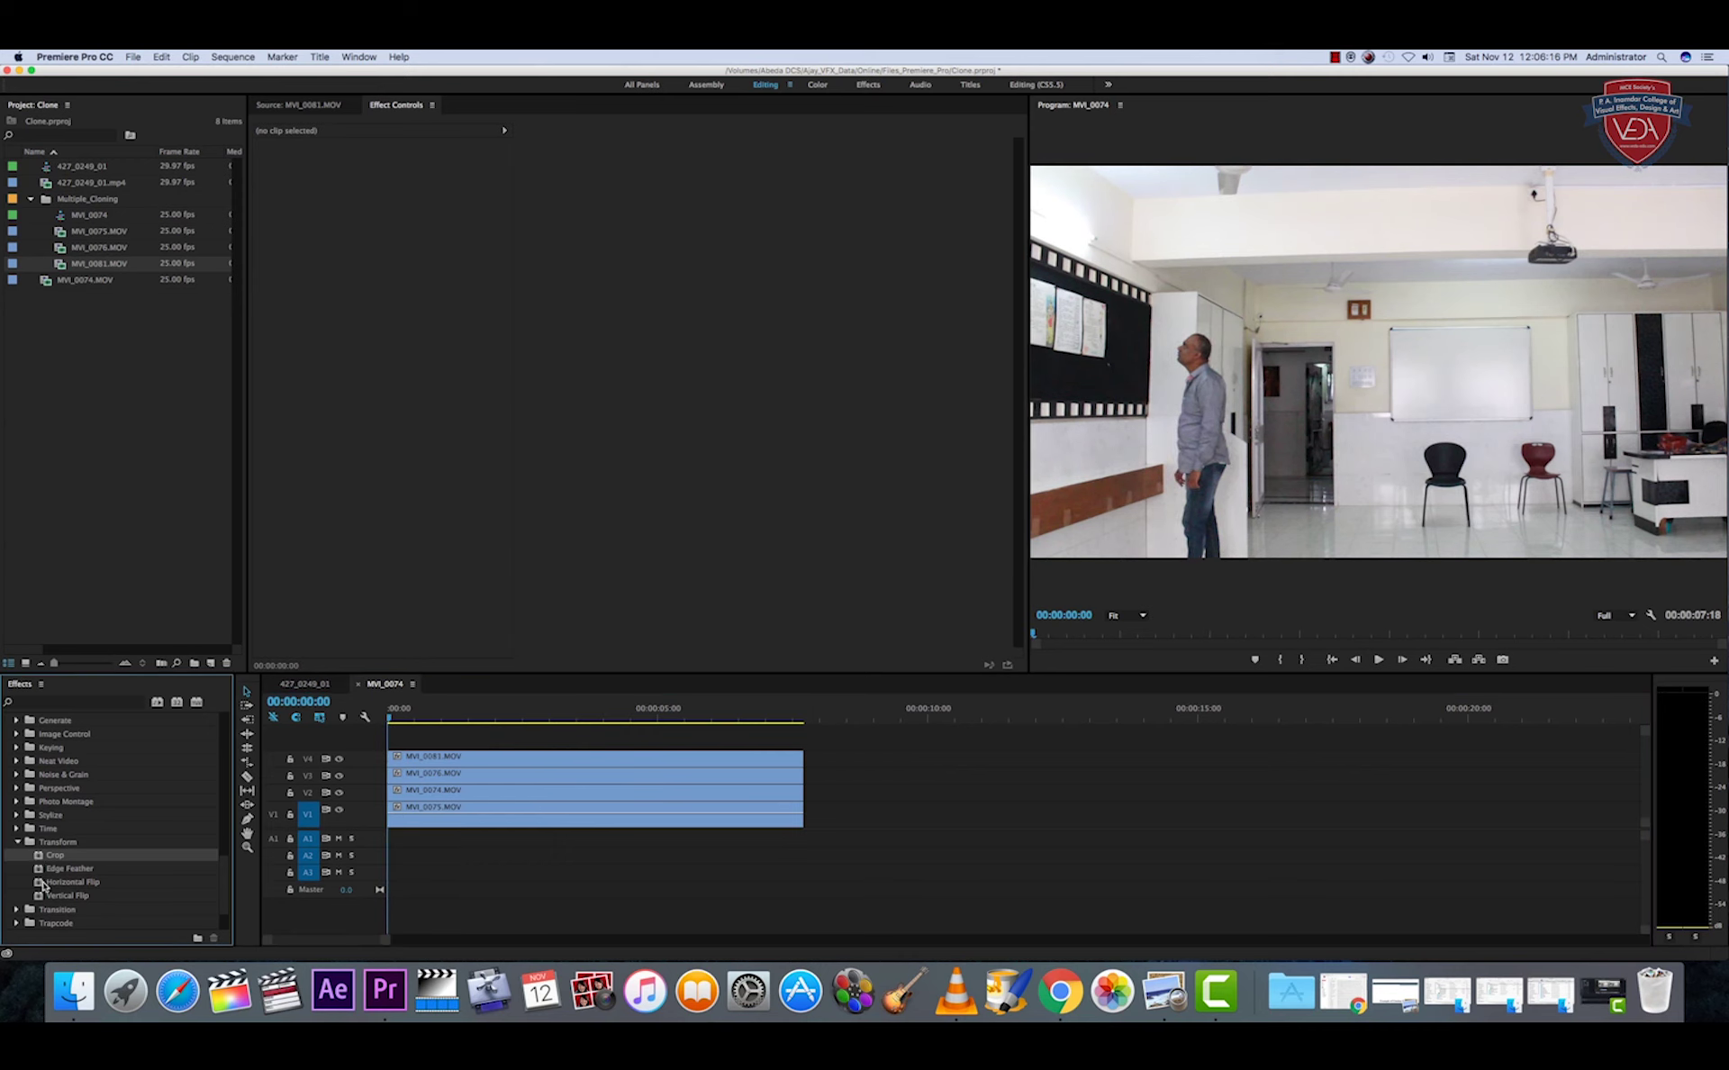
{"action": "left_click_drag", "start_coordinate": [40, 856], "coordinate": [414, 760]}
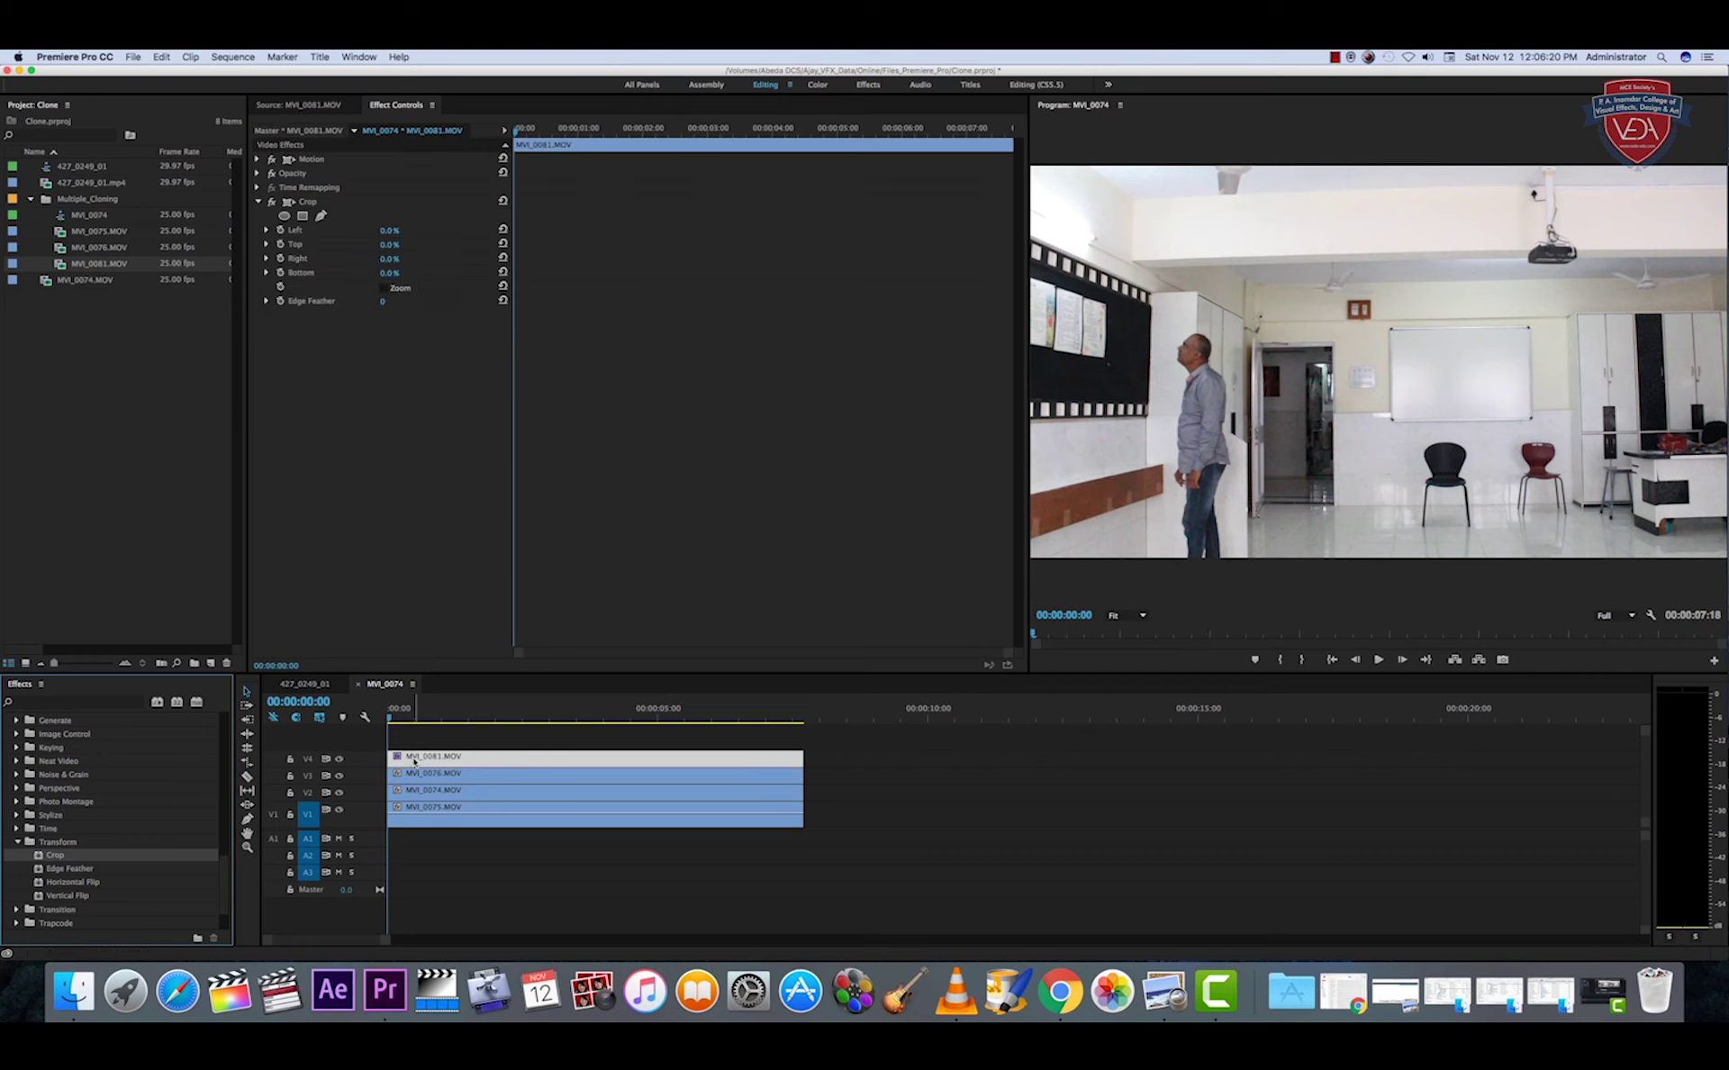
{"action": "left_click", "coordinate": [417, 762]}
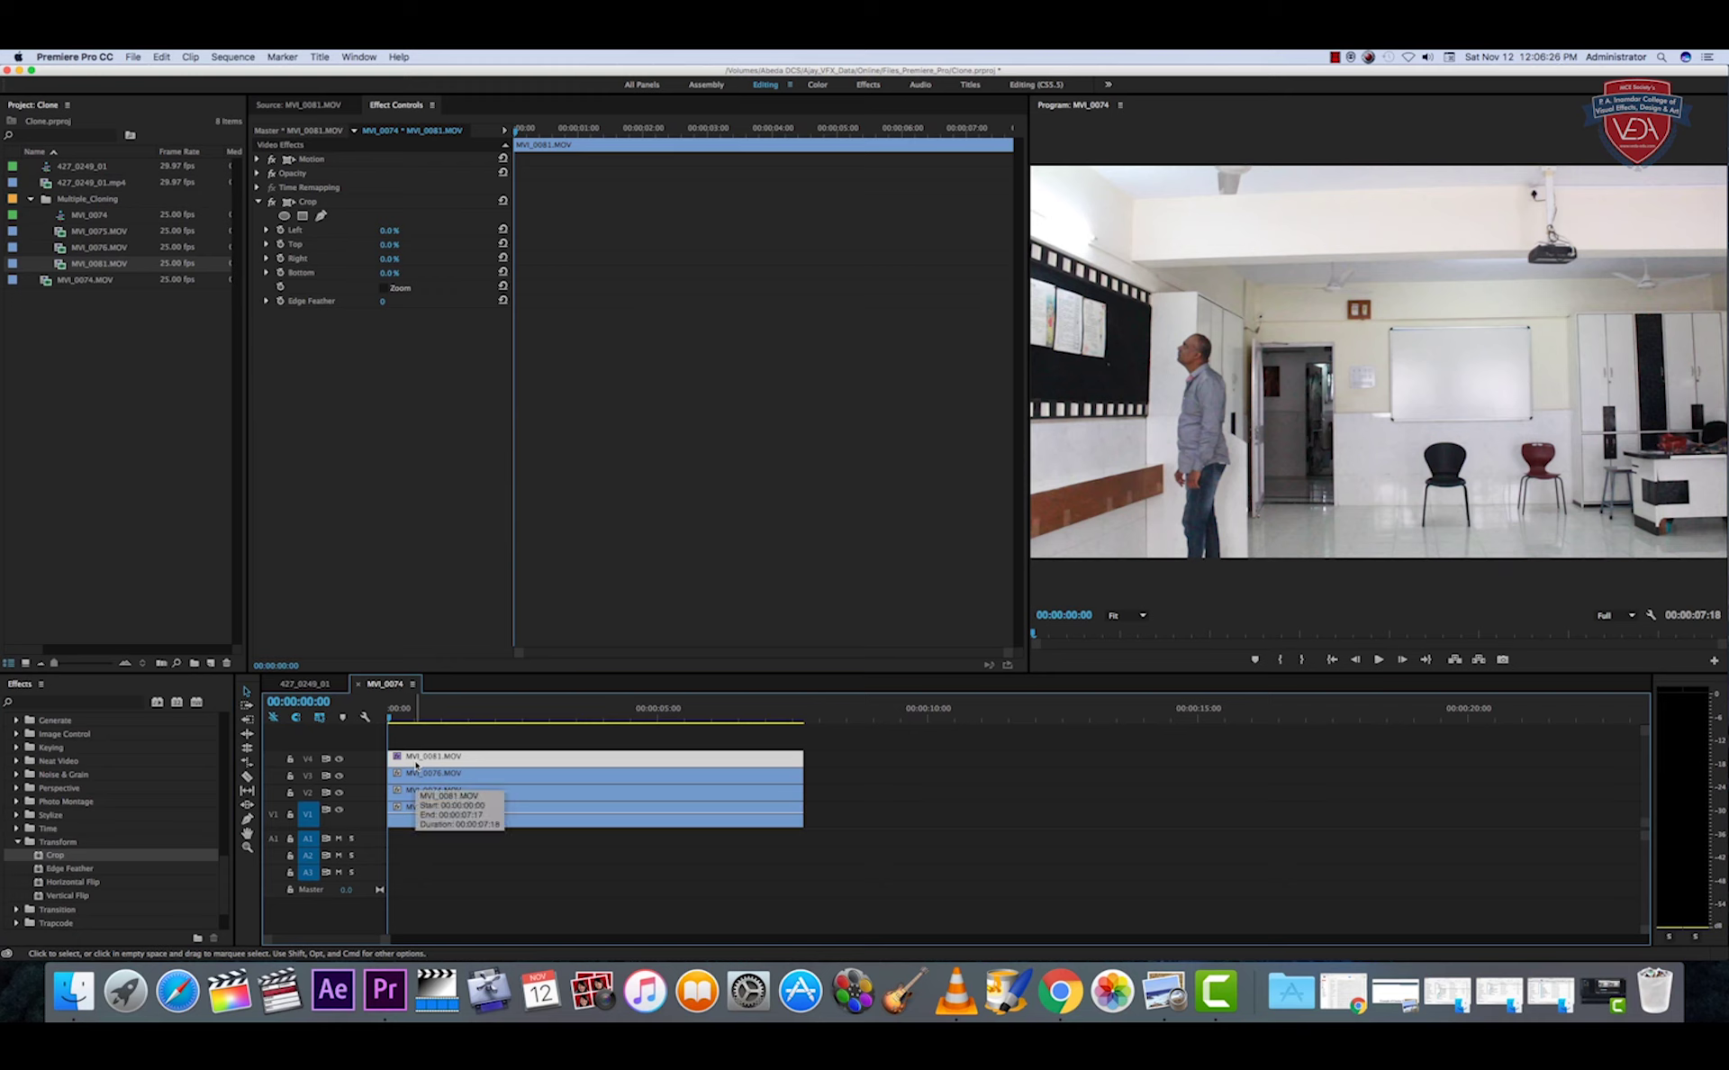
- Select the Crop effect, widen the Program monitor, and set its zoom to 50%
{"action": "left_click", "coordinate": [289, 204]}
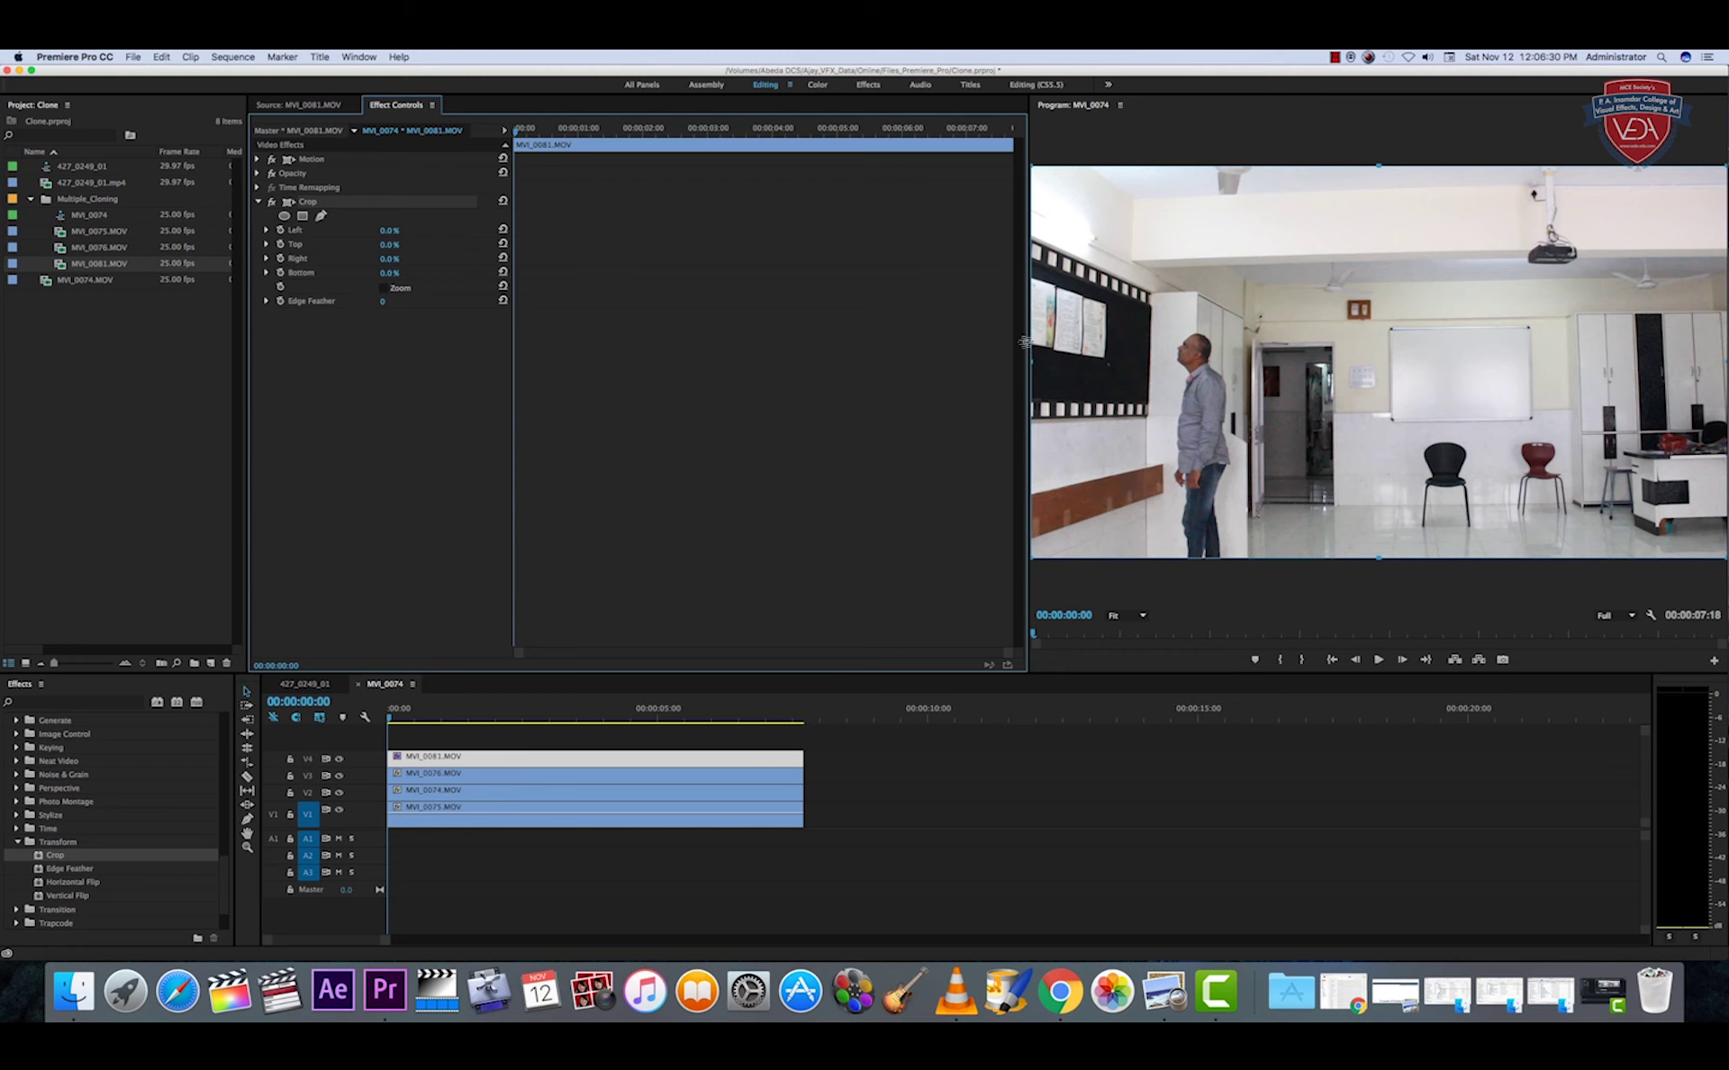
{"action": "left_click_drag", "start_coordinate": [1024, 342], "coordinate": [867, 325]}
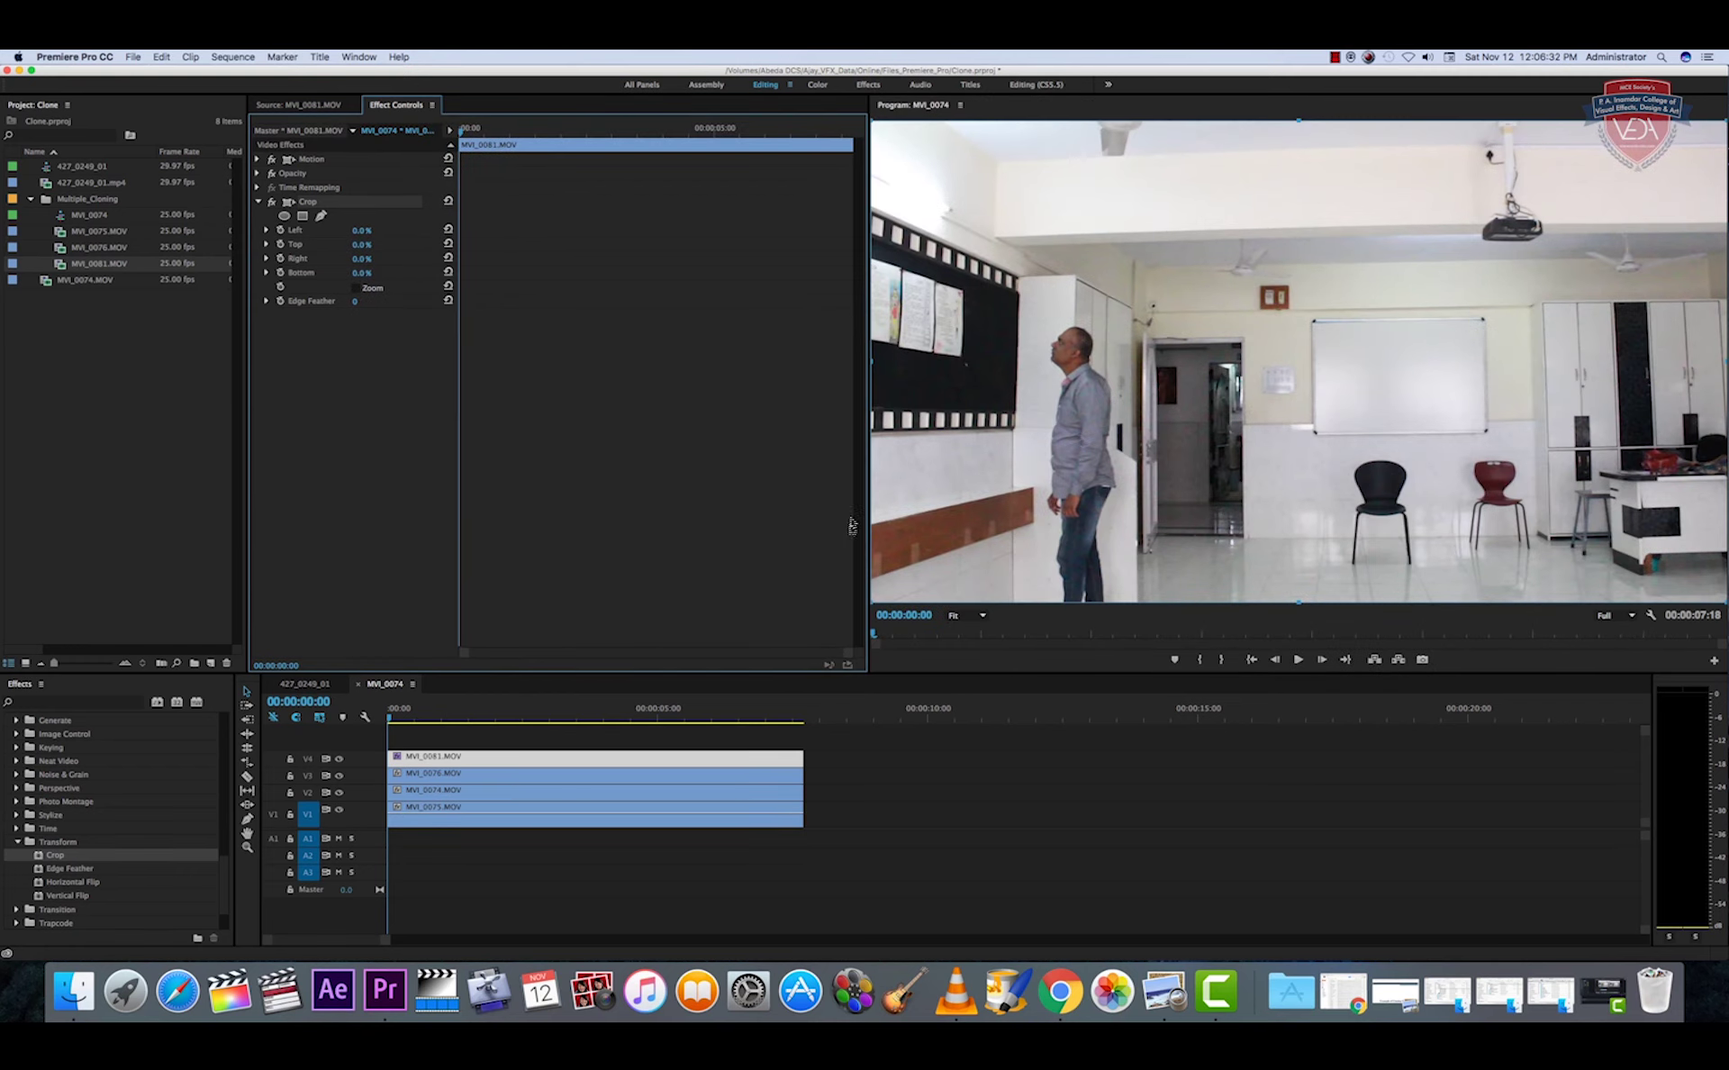
{"action": "left_click", "coordinate": [965, 616]}
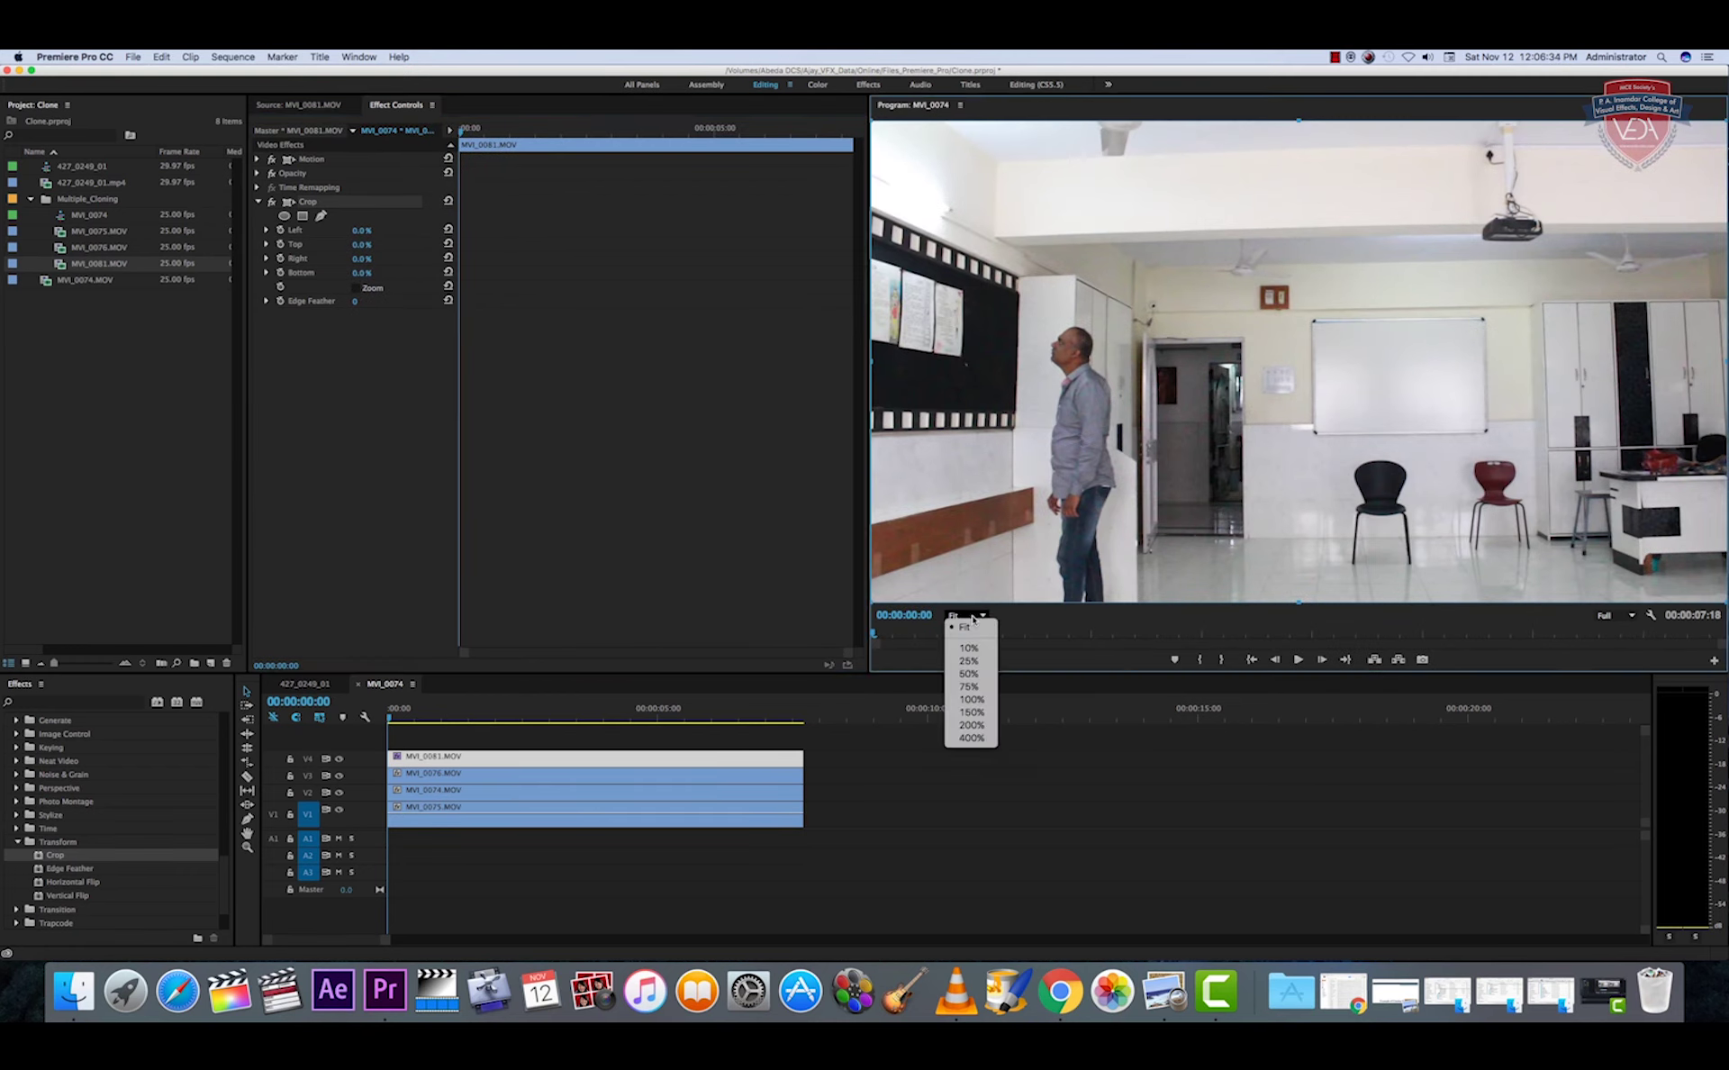
{"action": "left_click", "coordinate": [971, 674]}
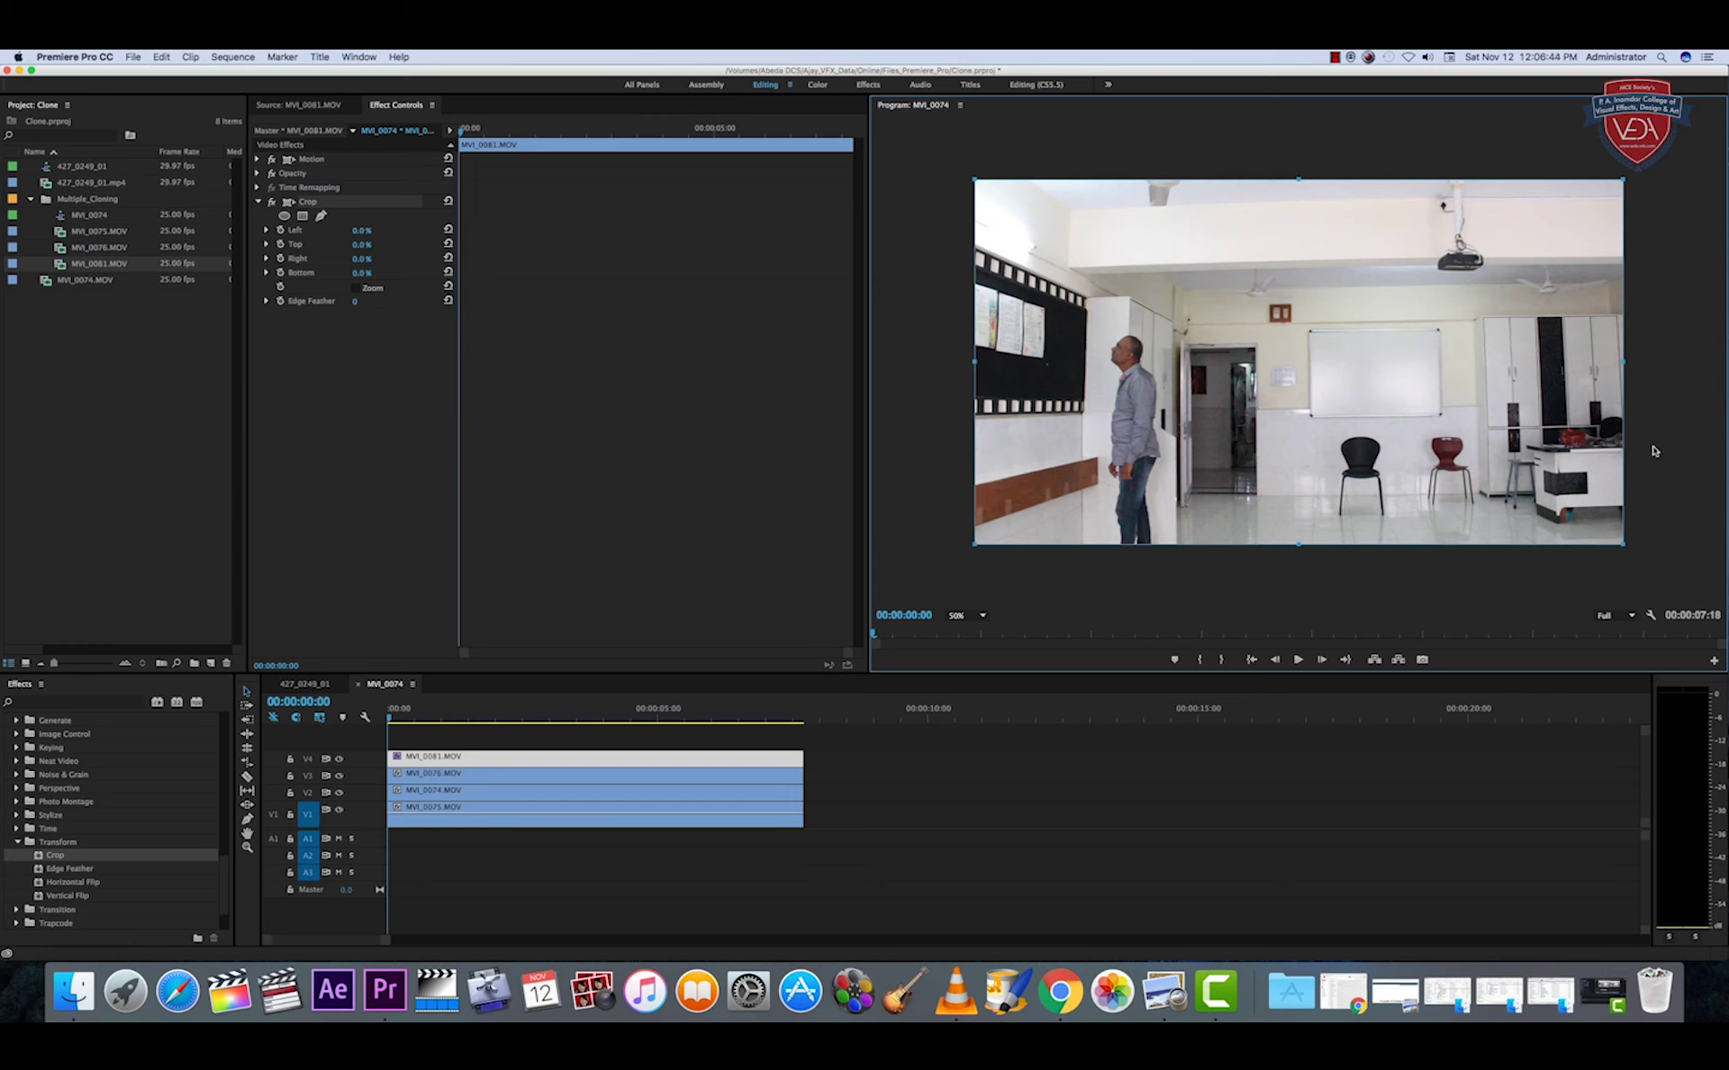
- Crop MVI_0081.MOV's right edge to 68.9% and set Crop Edge Feather to 7
{"action": "left_click_drag", "start_coordinate": [1626, 364], "coordinate": [1177, 421]}
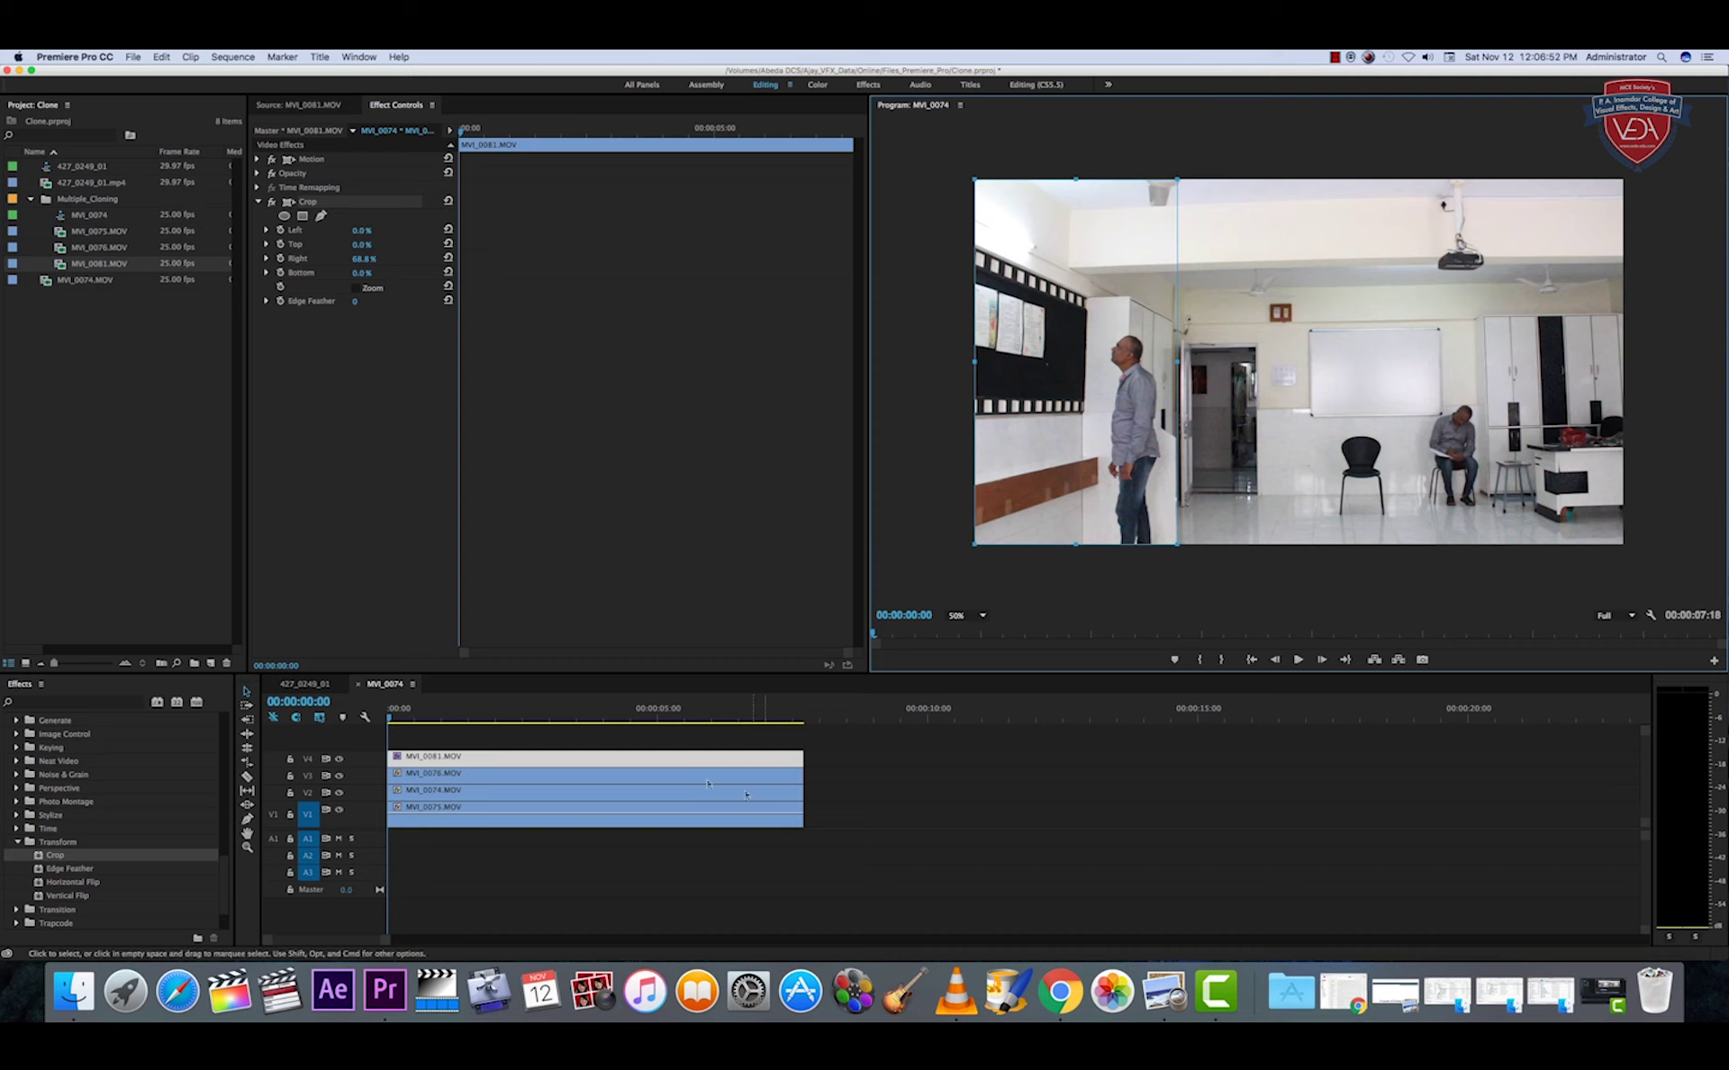
{"action": "left_click_drag", "start_coordinate": [1176, 362], "coordinate": [1177, 365]}
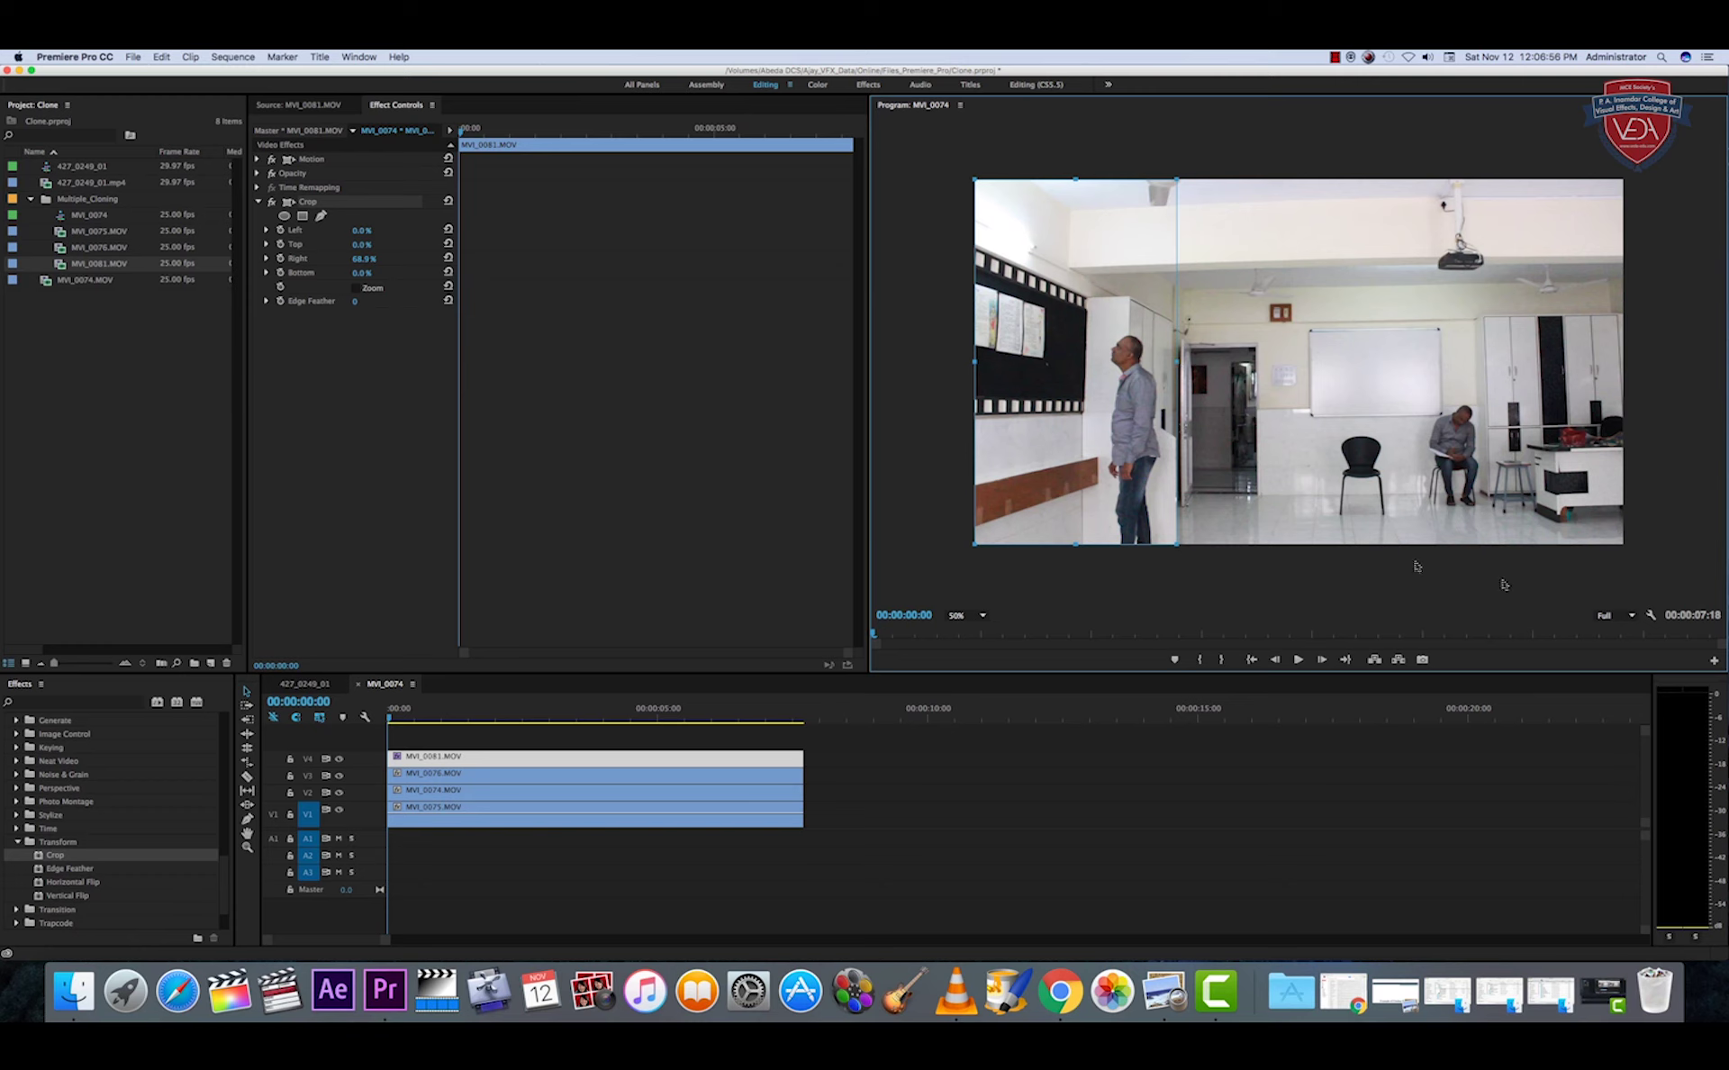
{"action": "left_click", "coordinate": [355, 303]}
{"action": "left_click", "coordinate": [364, 304]}
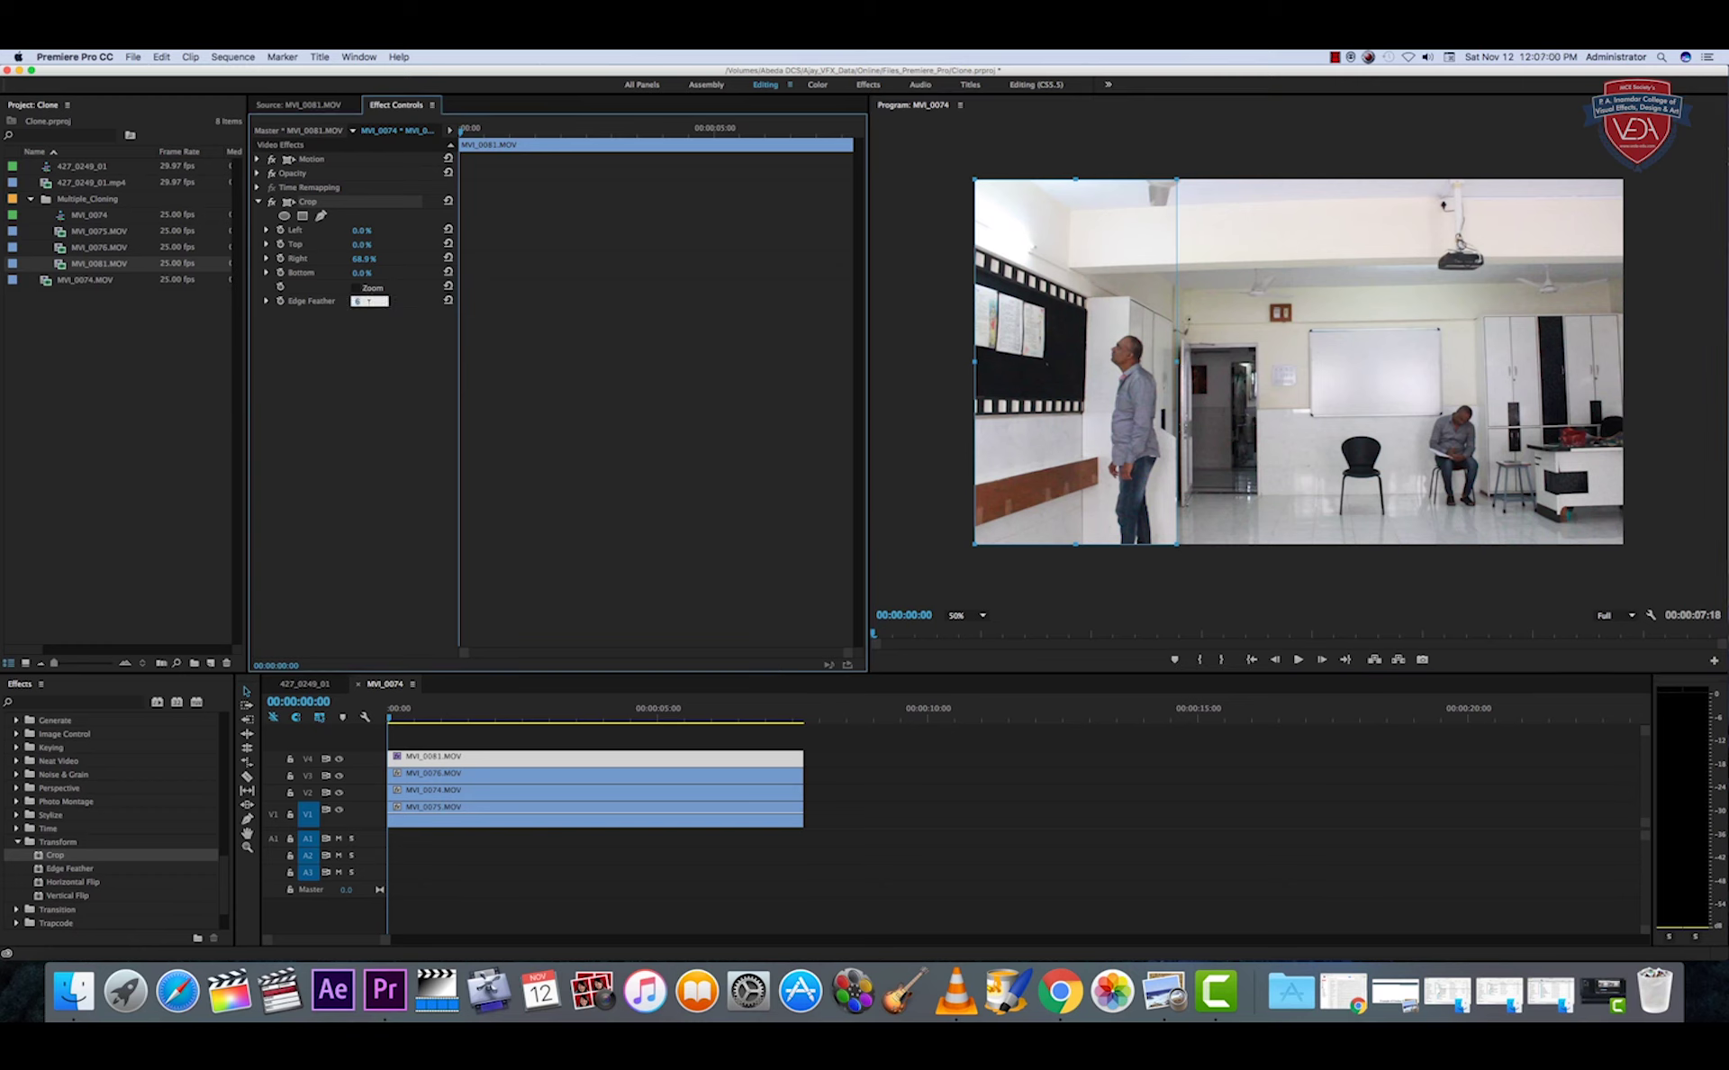
{"action": "key", "text": "Return"}
{"action": "left_click", "coordinate": [514, 773]}
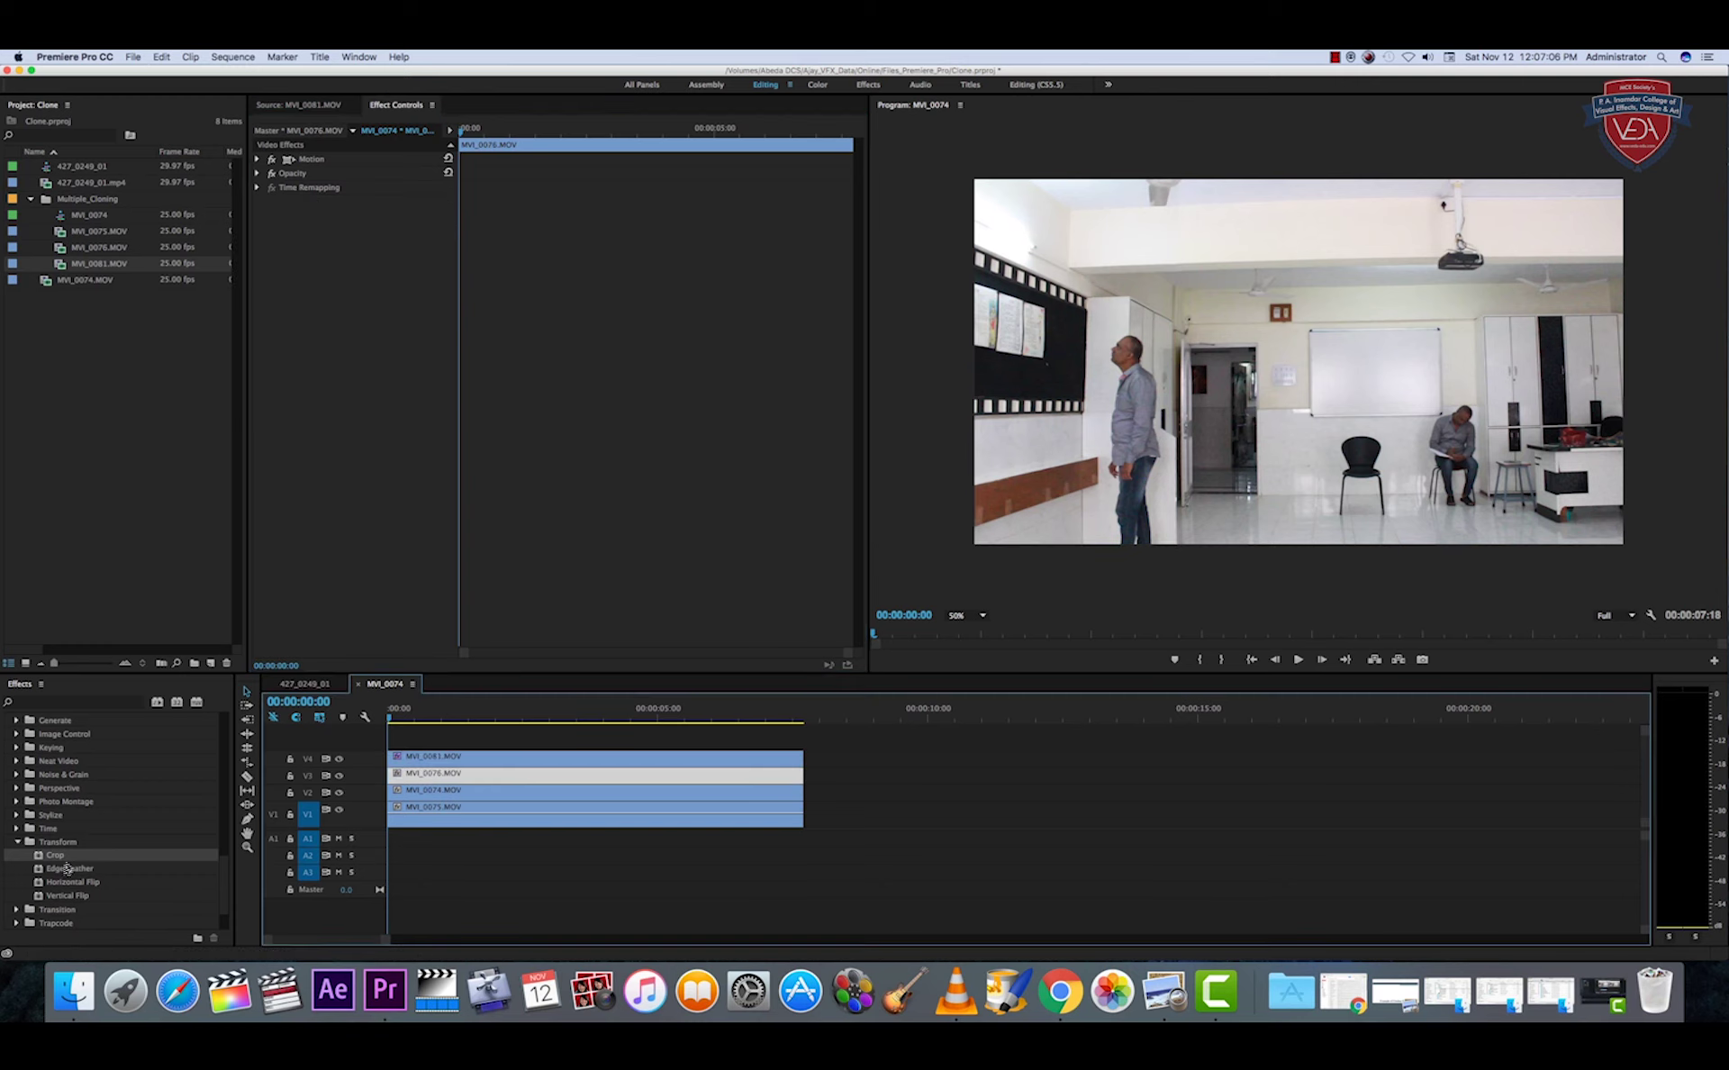
- Apply Crop to MVI_0076.MOV on V3 and drag its left edge to about 67.6%
{"action": "mouse_move", "coordinate": [43, 856]}
{"action": "left_mouse_down"}
{"action": "mouse_move", "coordinate": [431, 798]}
{"action": "mouse_move", "coordinate": [436, 780]}
{"action": "left_mouse_up"}
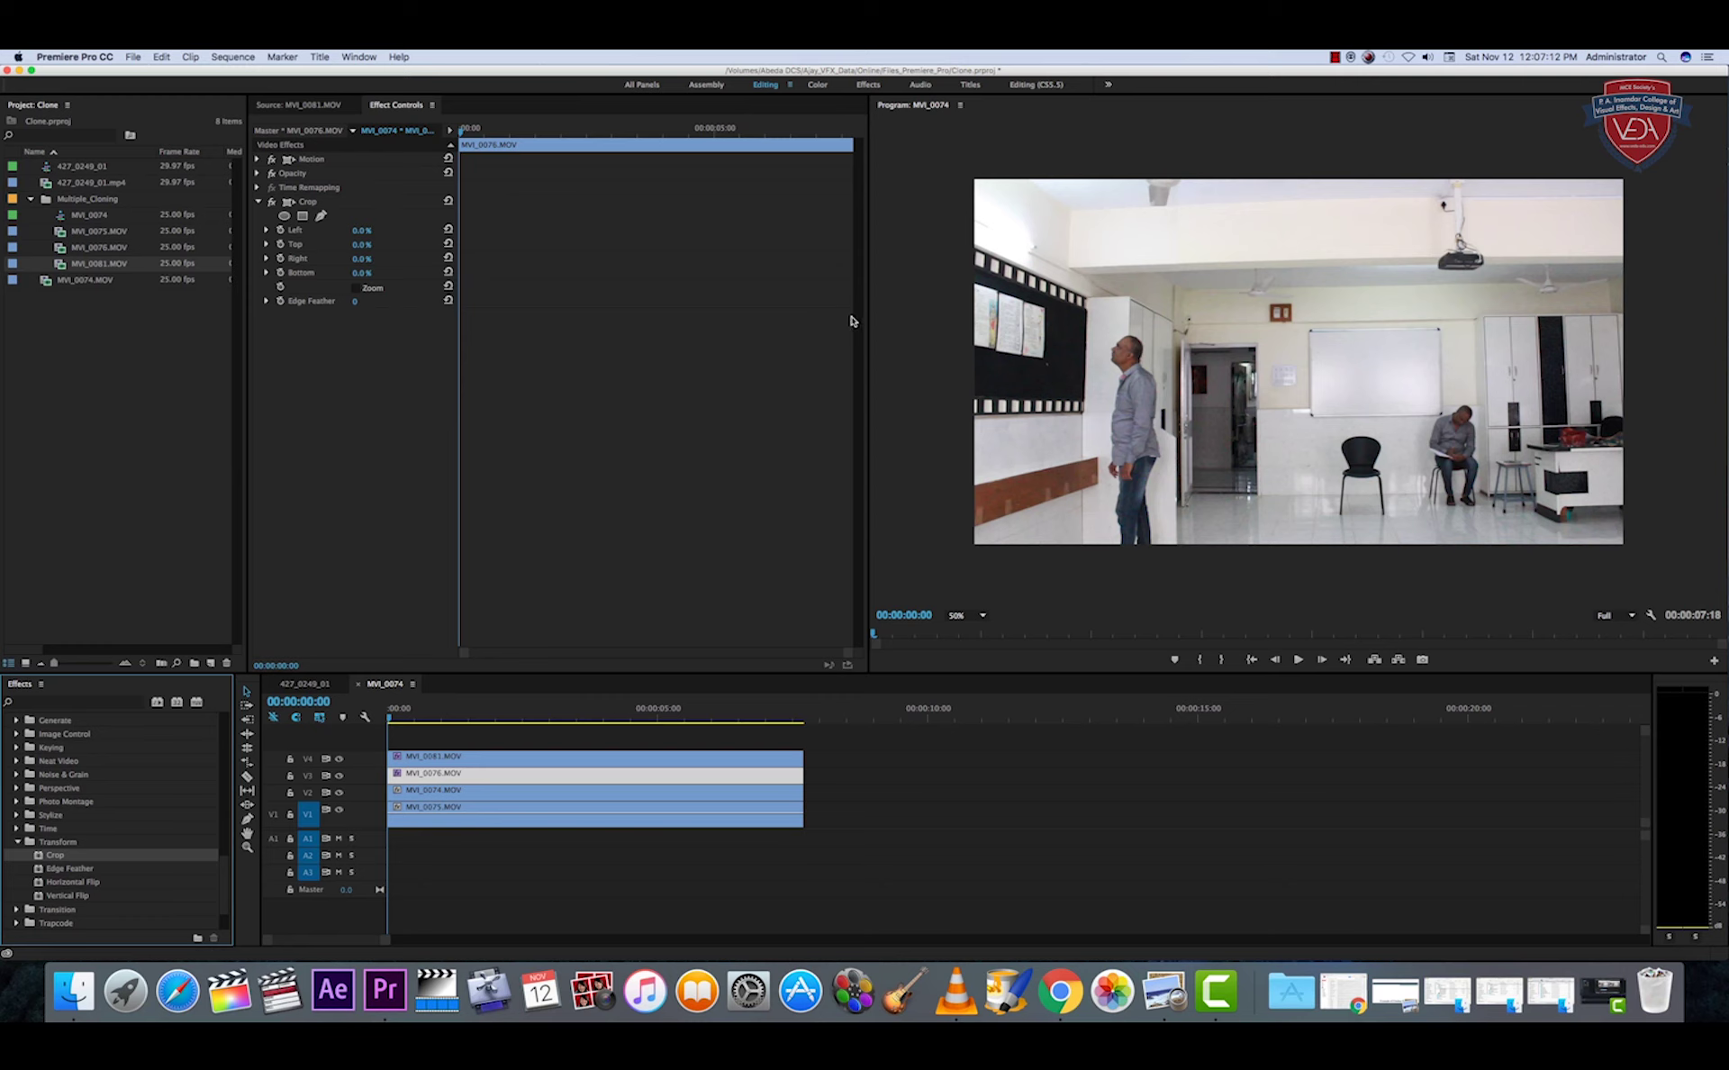
{"action": "left_click", "coordinate": [290, 203]}
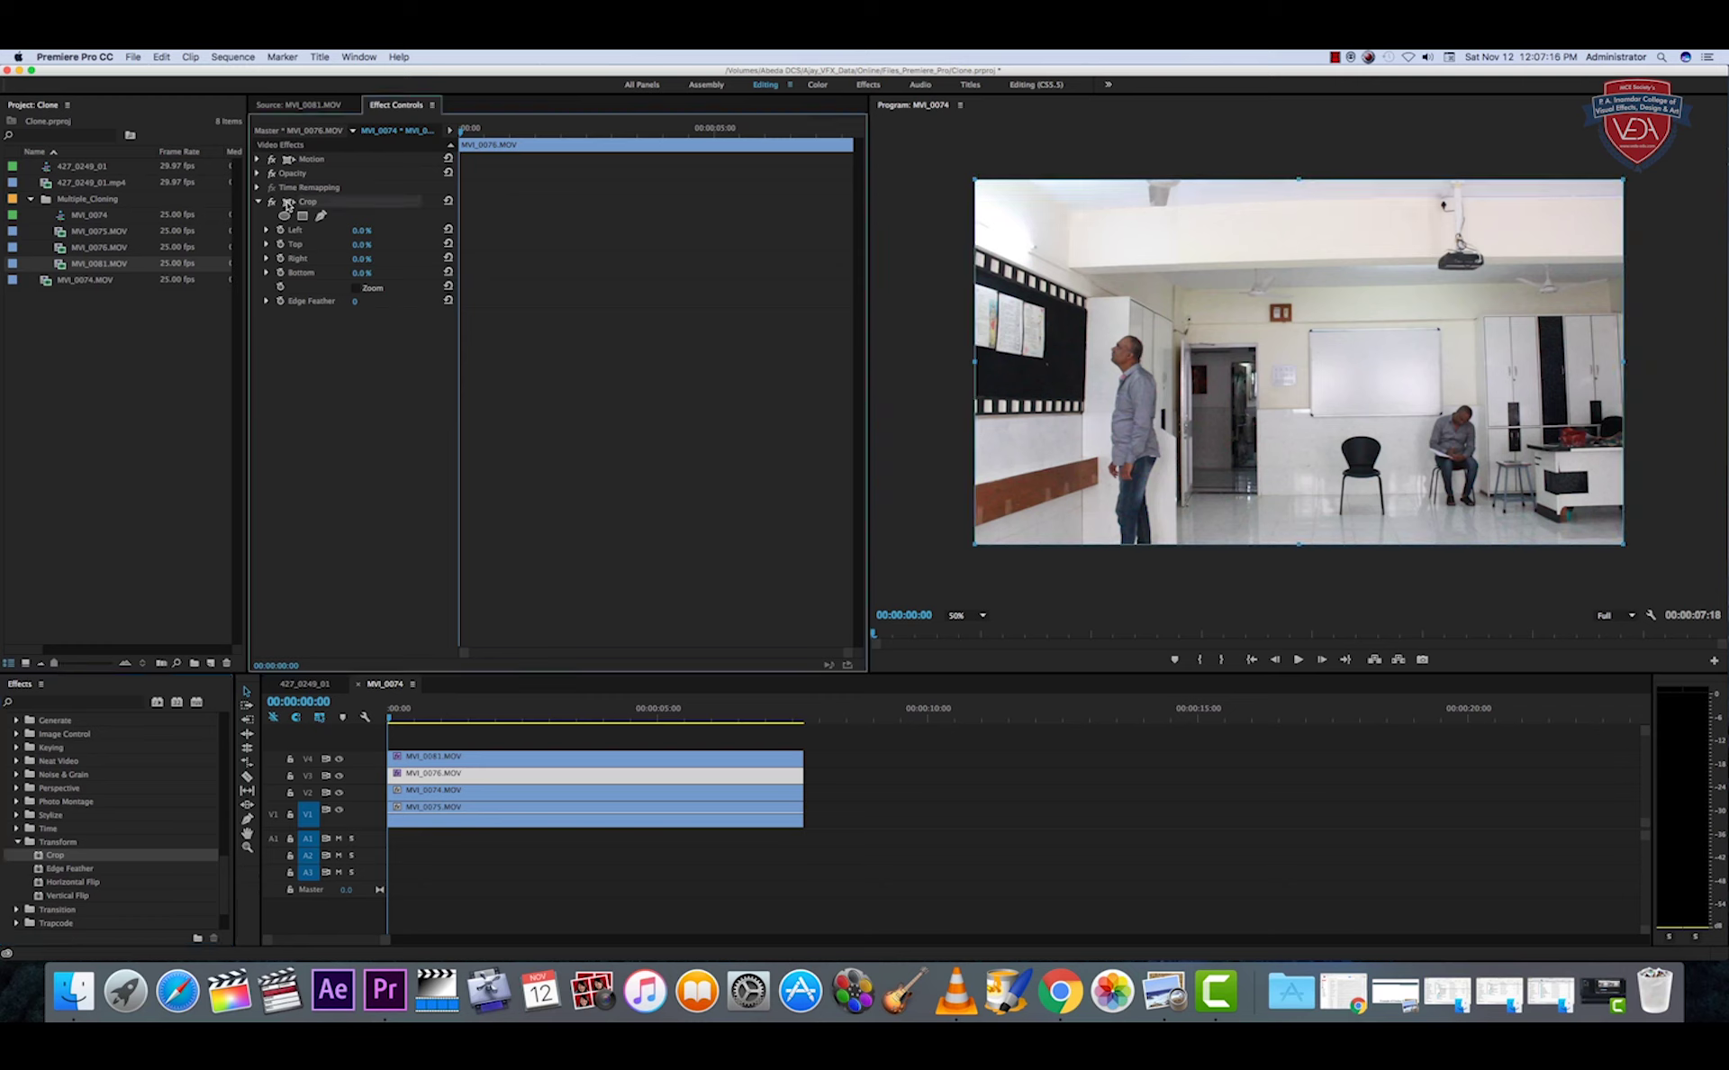
{"action": "left_click_drag", "start_coordinate": [973, 358], "coordinate": [1412, 464]}
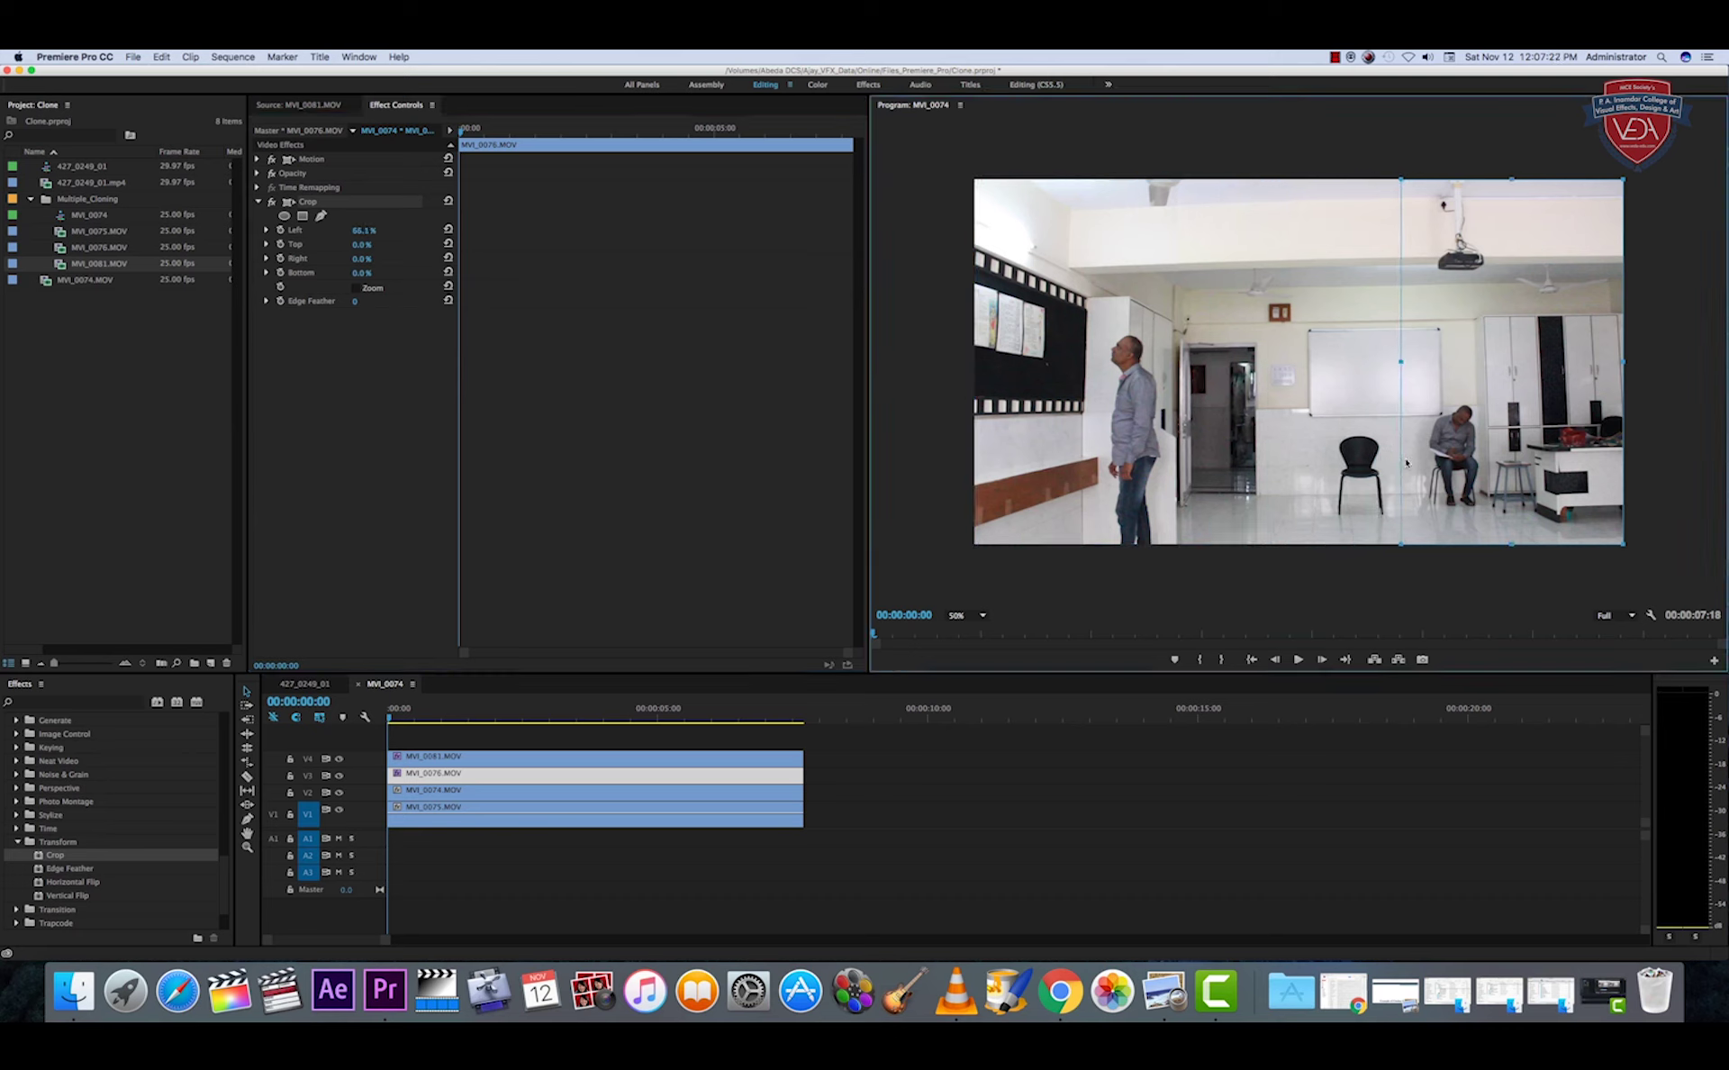
{"action": "left_click_drag", "start_coordinate": [402, 719], "coordinate": [482, 719]}
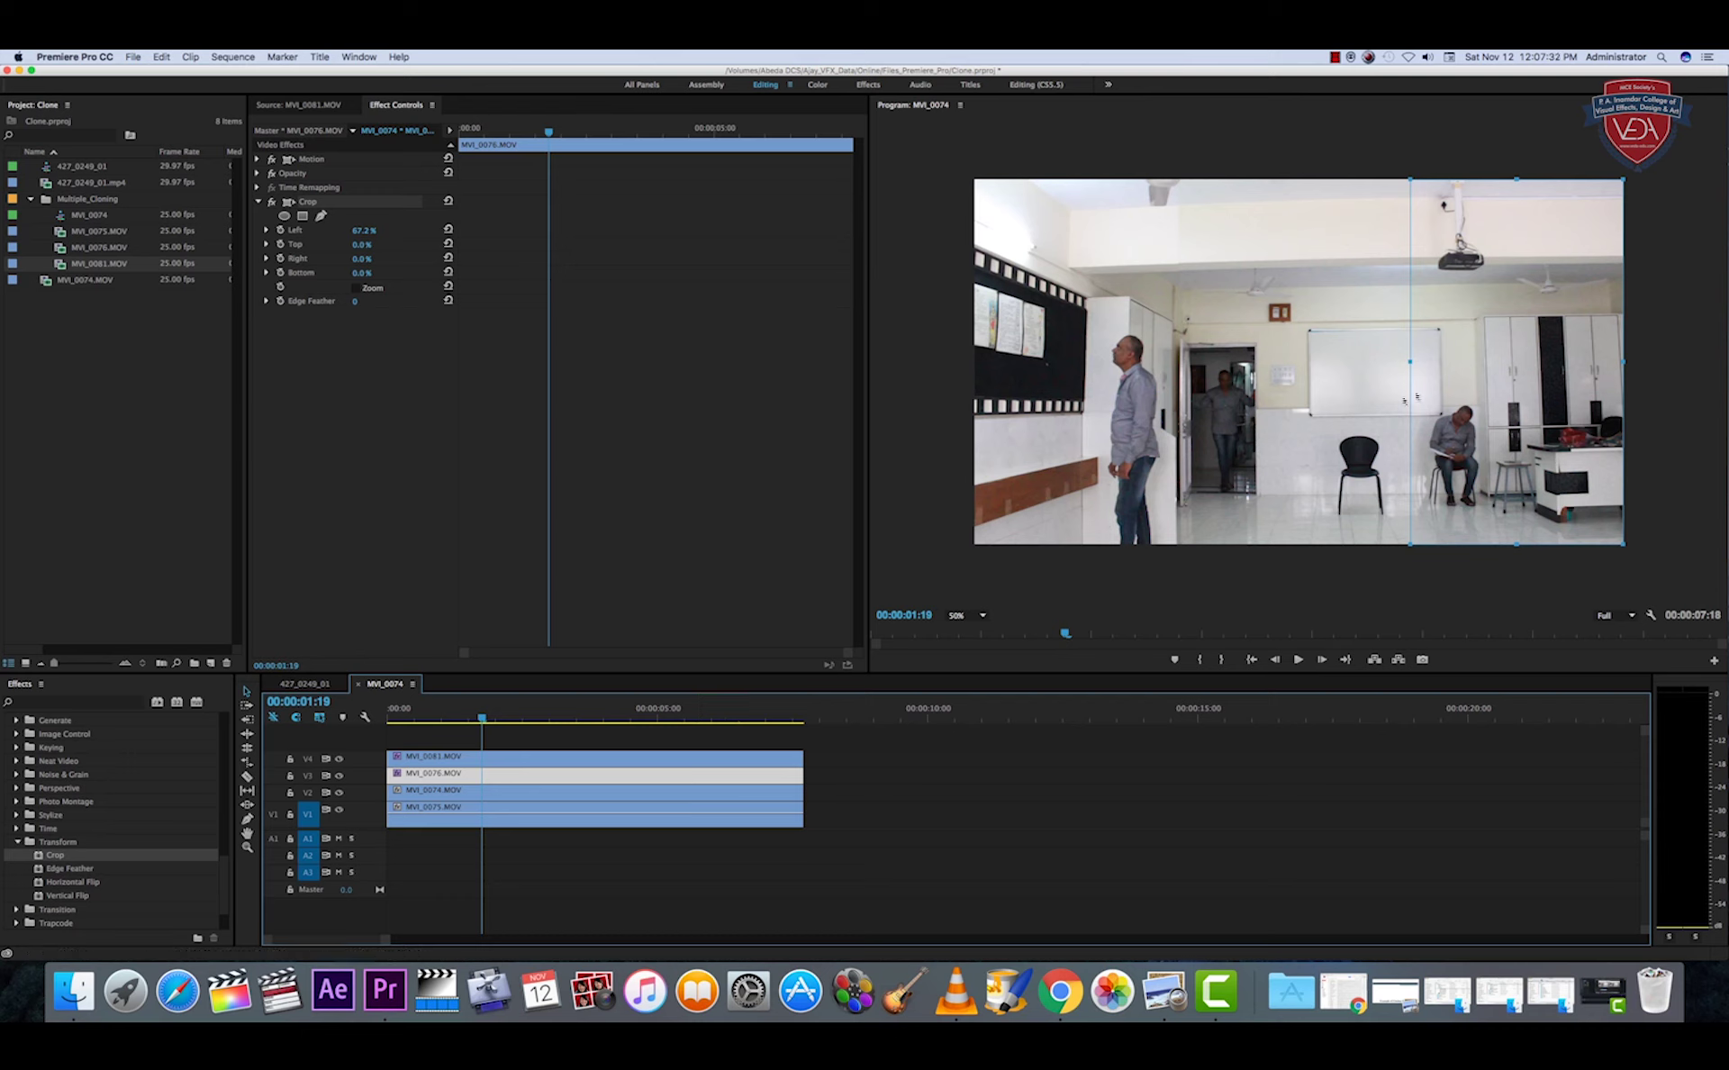
{"action": "left_click_drag", "start_coordinate": [1413, 362], "coordinate": [1416, 363]}
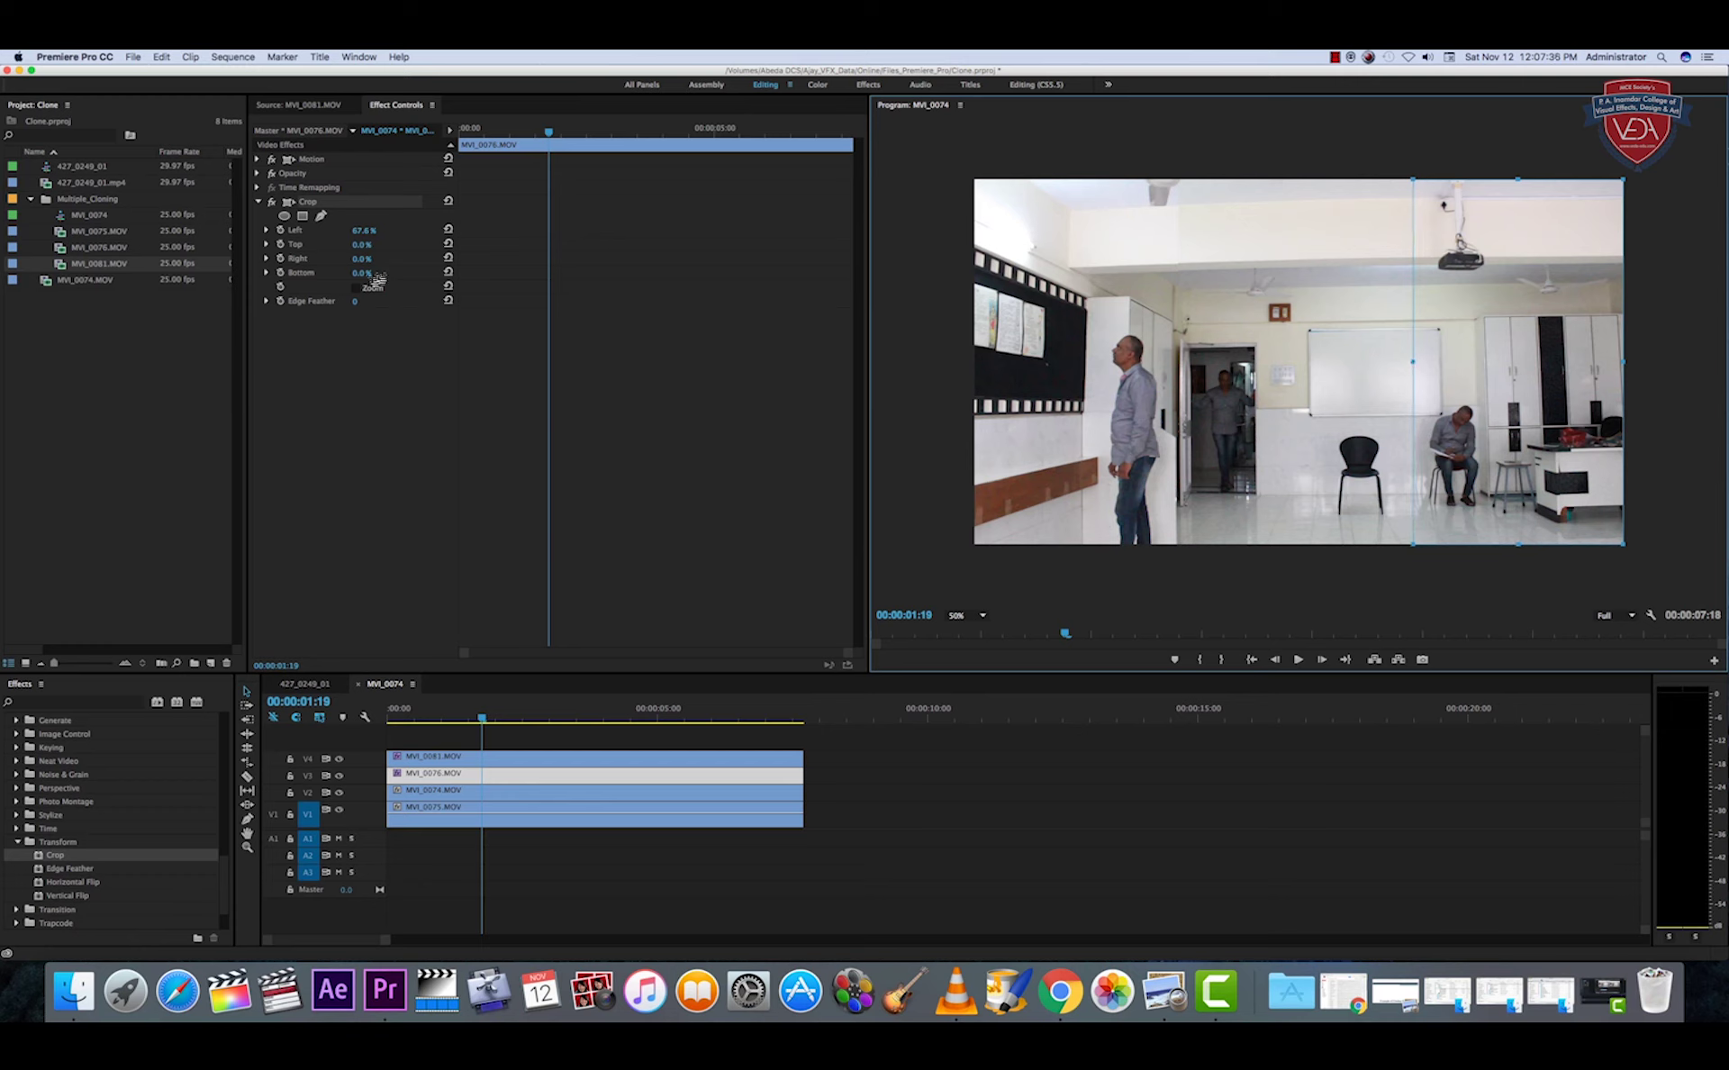
- Set the V3 crop's Edge Feather to 7, then select MVI_0074.MOV on V2
{"action": "left_click", "coordinate": [357, 304]}
{"action": "left_click", "coordinate": [356, 301]}
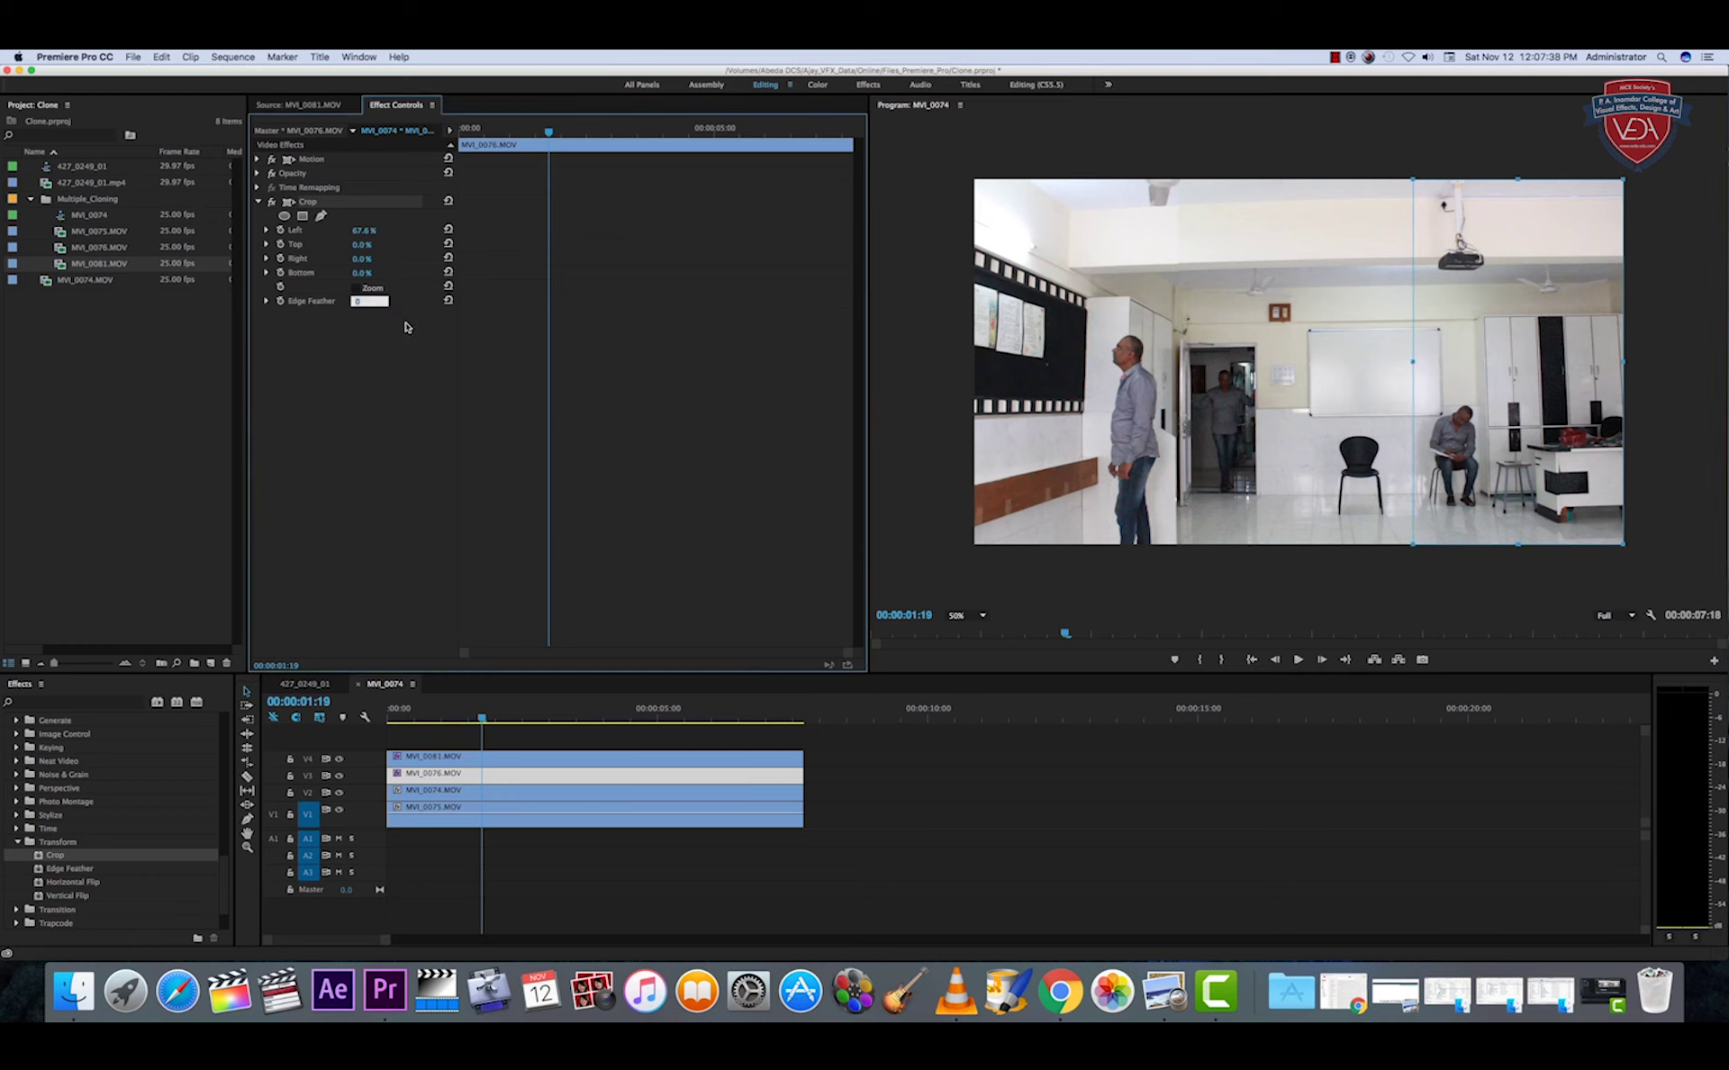
{"action": "type", "text": "7"}
{"action": "key", "text": "Return"}
{"action": "left_click", "coordinate": [1052, 600]}
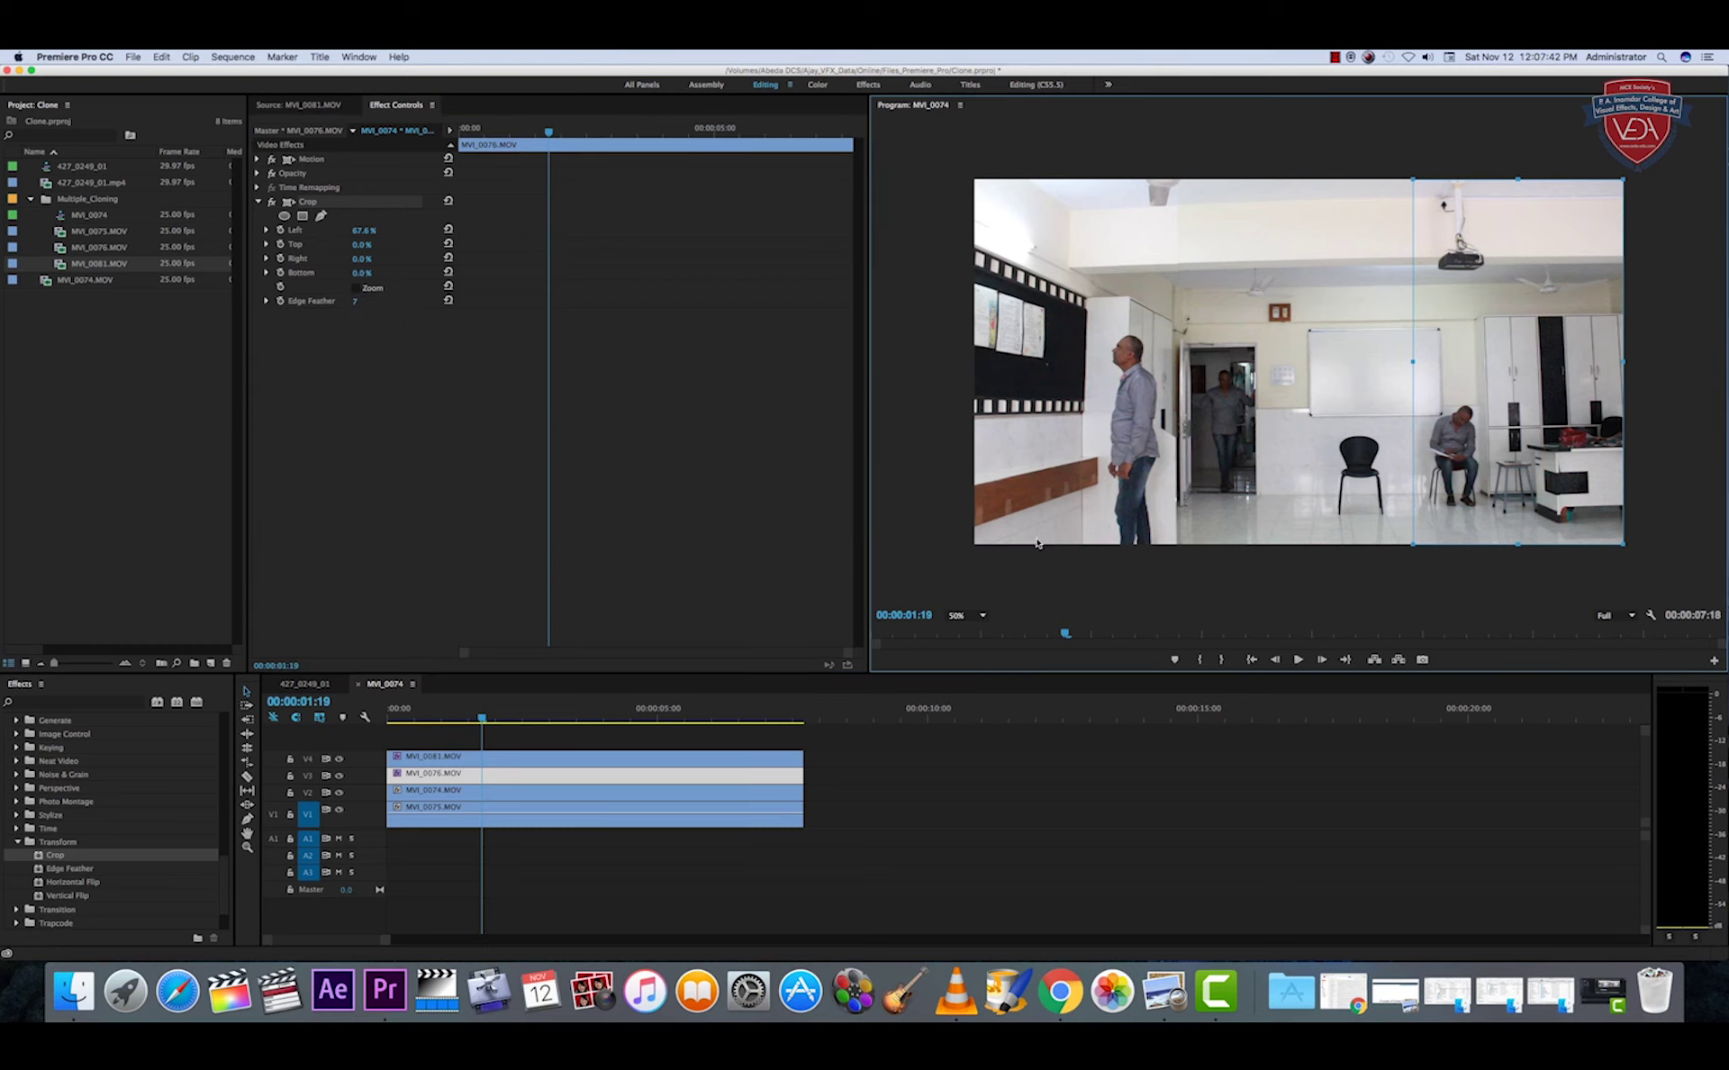
{"action": "left_click", "coordinate": [448, 783]}
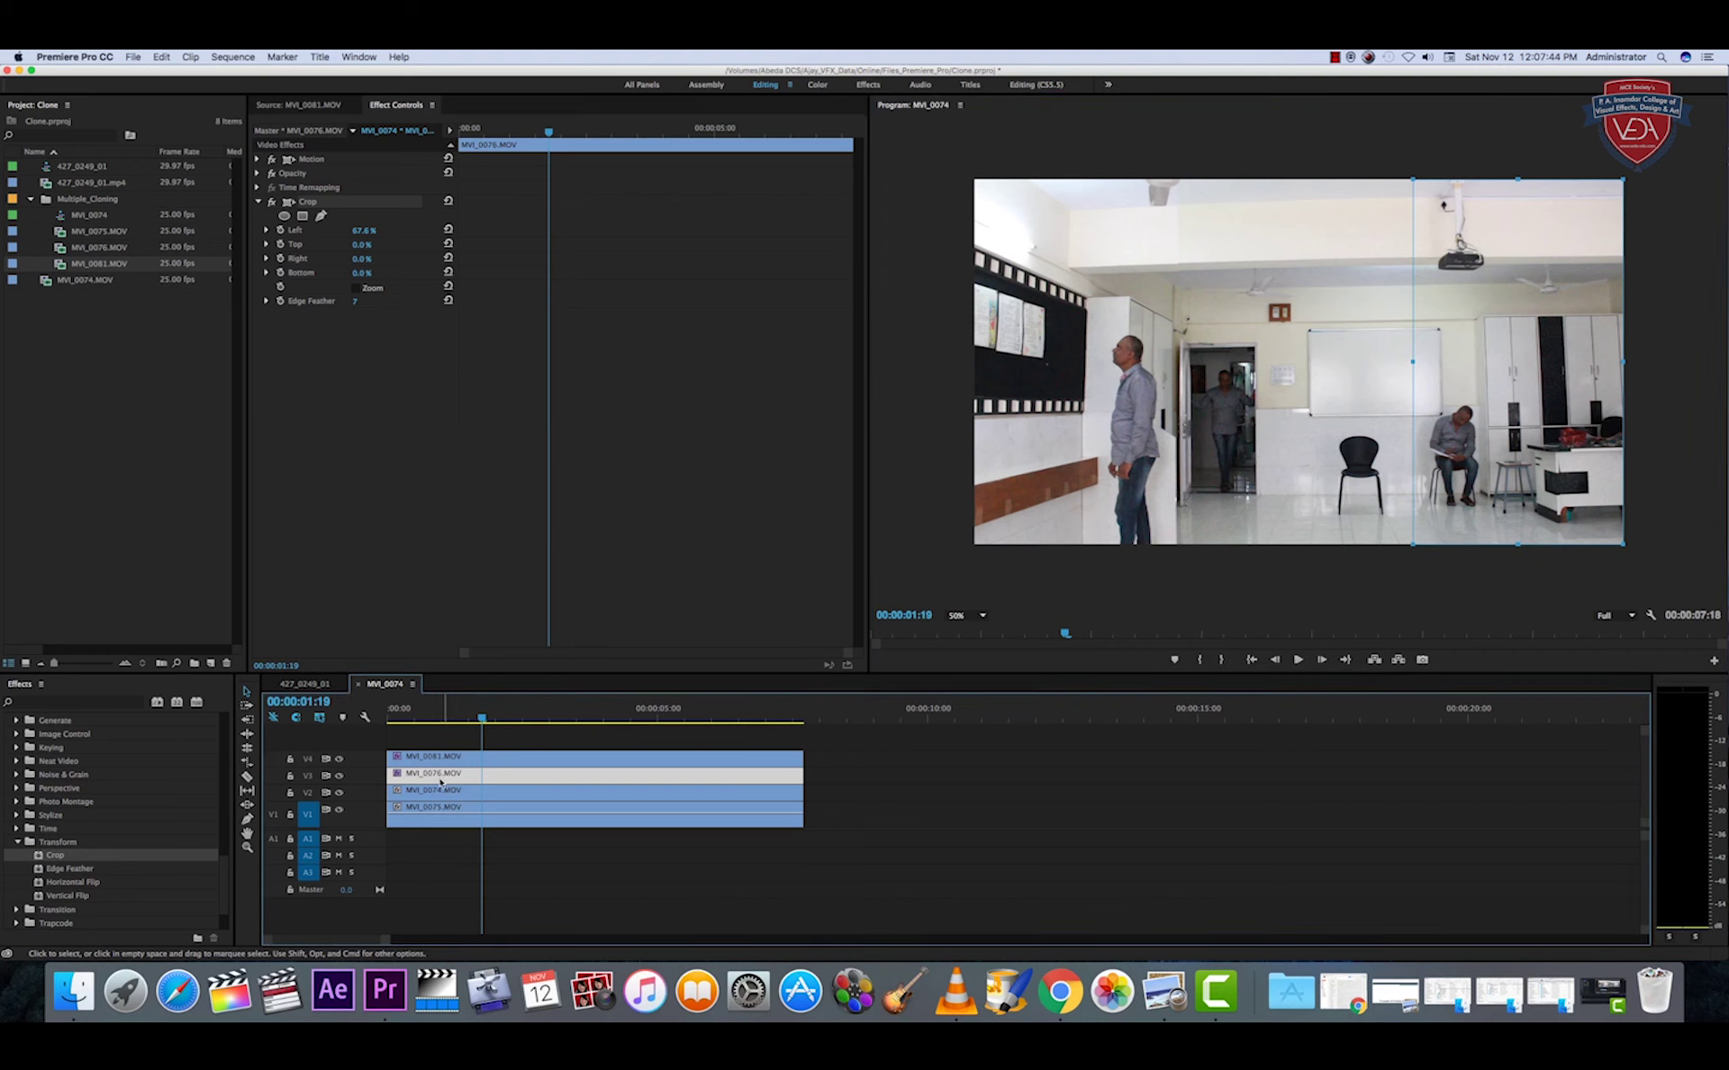
{"action": "left_click", "coordinate": [444, 793]}
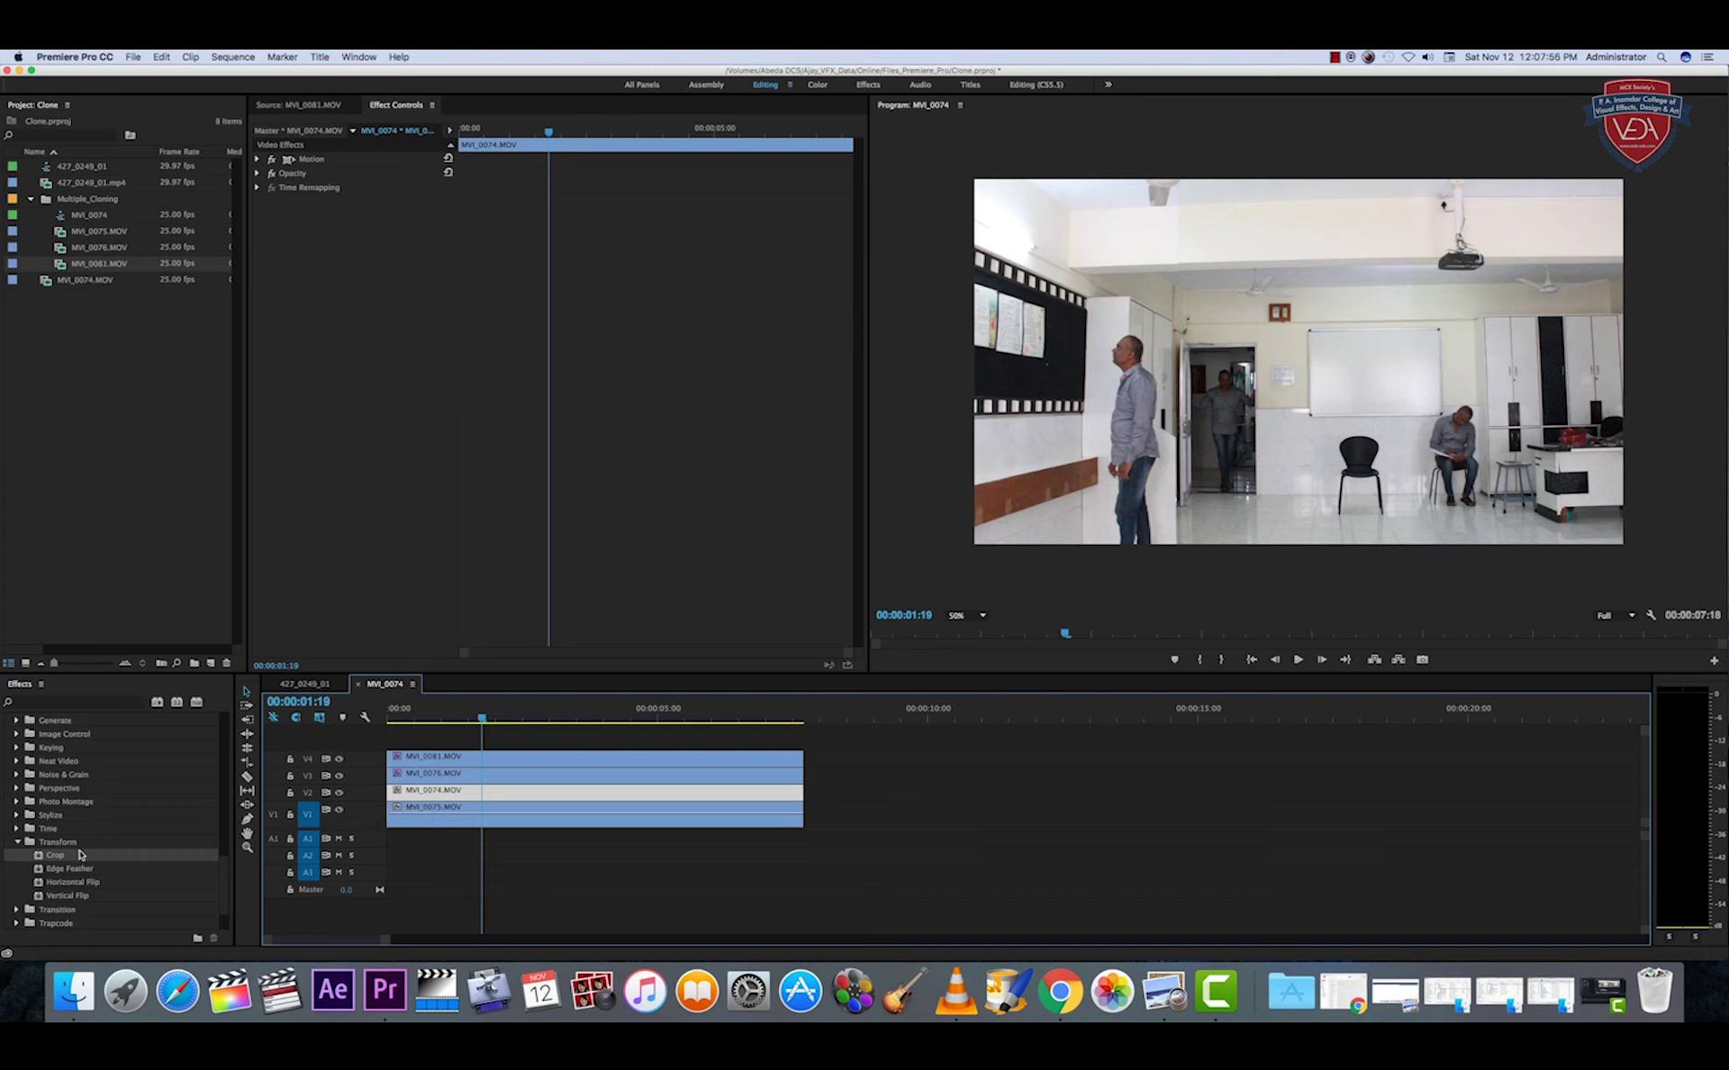
- Remove a mistakenly added Crop from MVI_0074 and add a rectangular opacity mask
{"action": "left_click_drag", "start_coordinate": [51, 859], "coordinate": [468, 796]}
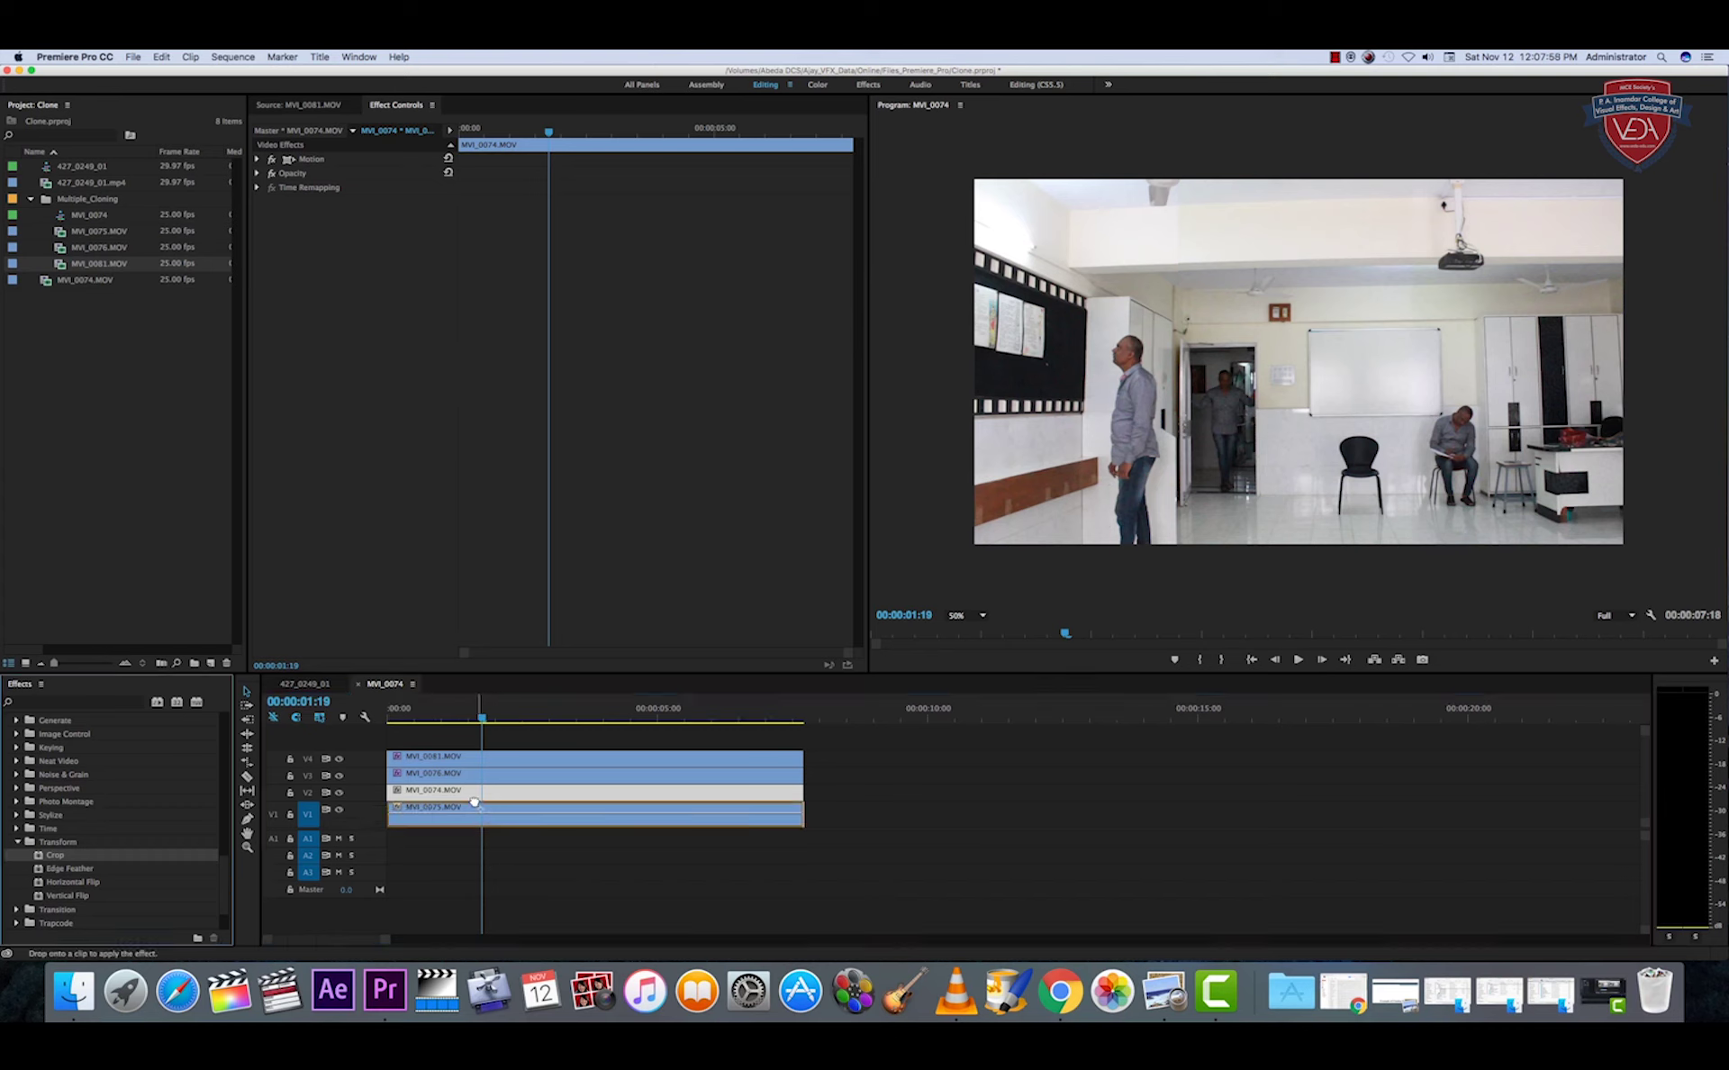
{"action": "left_click", "coordinate": [307, 201]}
{"action": "key", "text": "Delete"}
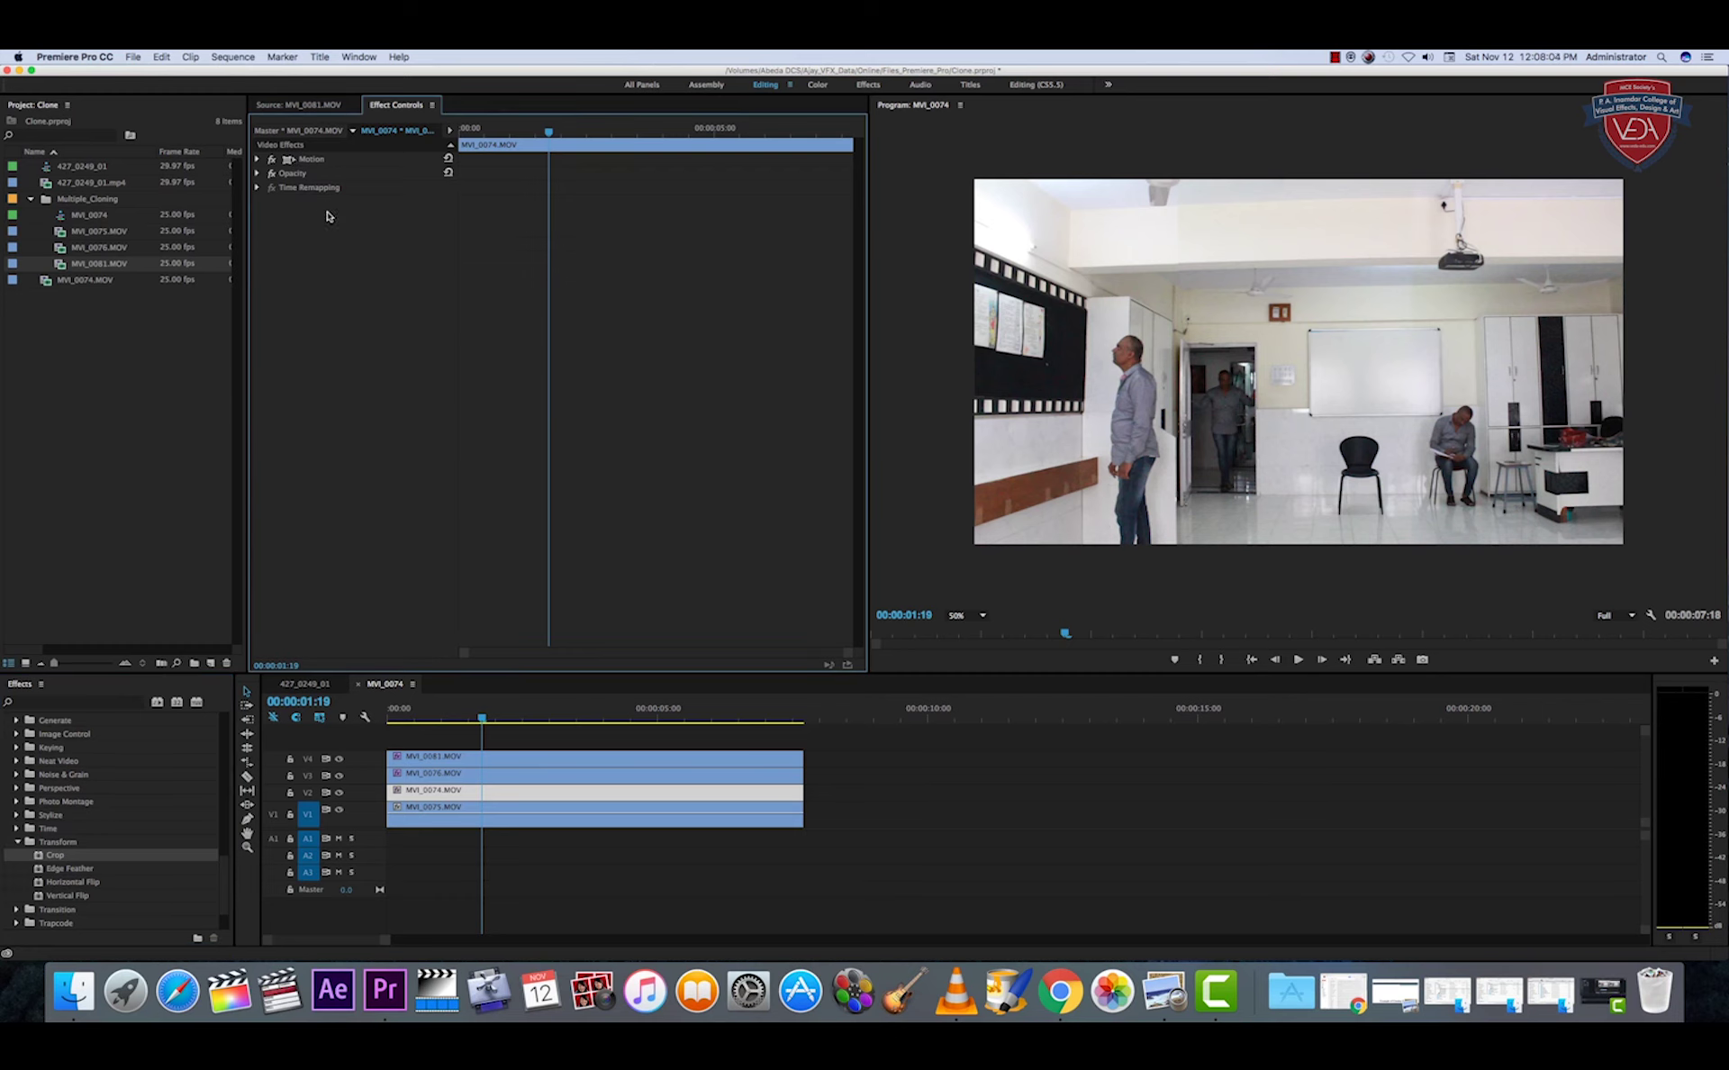
{"action": "key", "text": "shift+3"}
{"action": "left_click", "coordinate": [257, 173]}
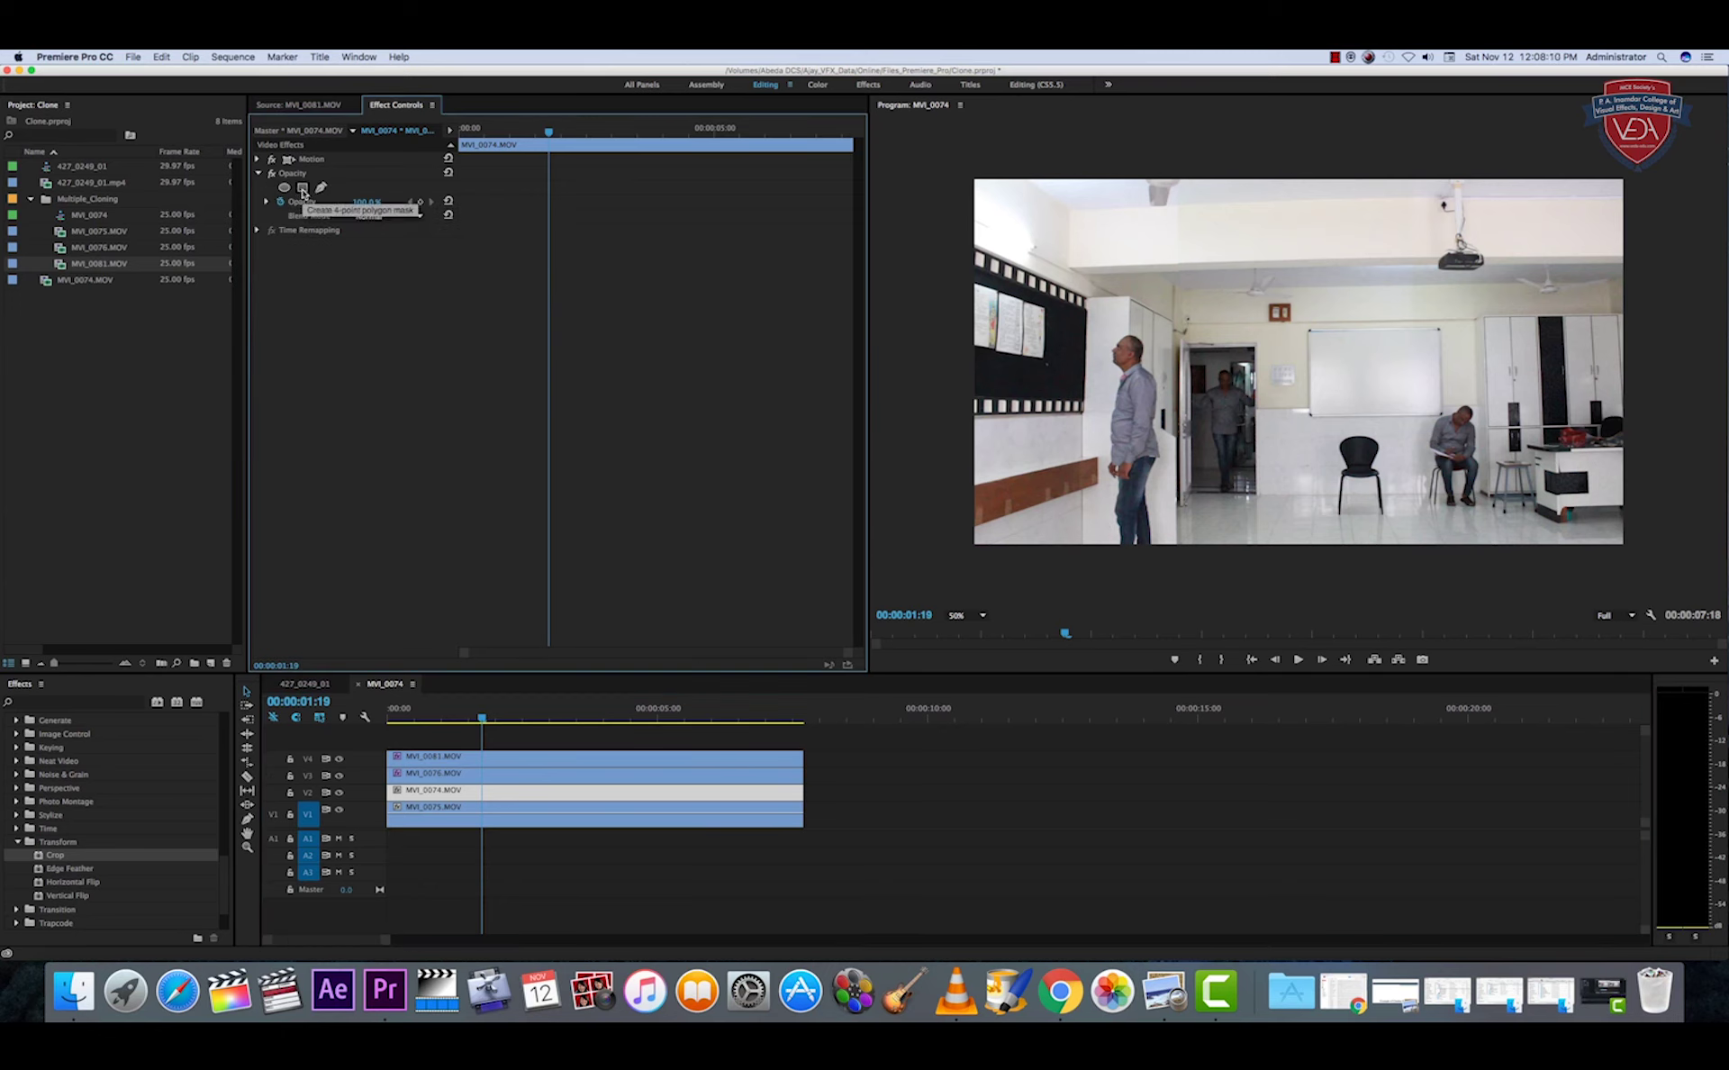
{"action": "left_click", "coordinate": [304, 188]}
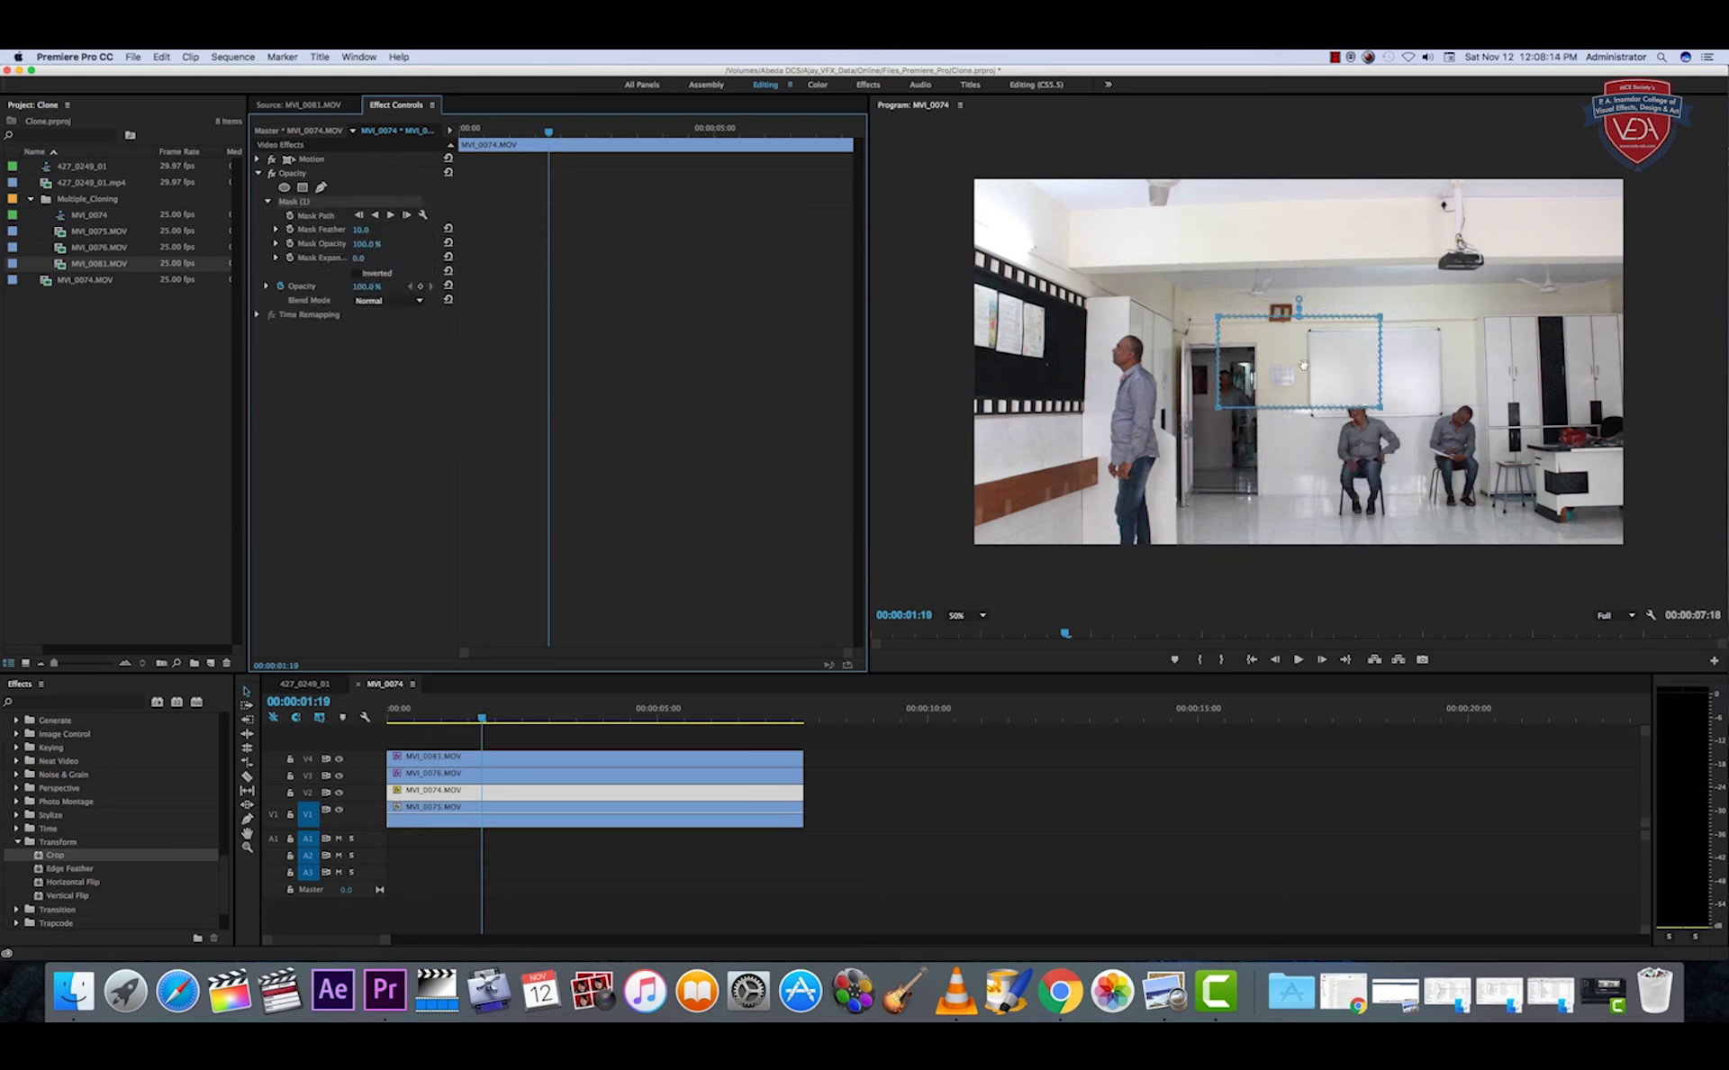
- Fit the mask over the doorway down to the floor and raise its feather to 45
{"action": "mouse_move", "coordinate": [1305, 367]}
{"action": "left_mouse_down"}
{"action": "mouse_move", "coordinate": [1219, 350]}
{"action": "mouse_move", "coordinate": [1250, 351]}
{"action": "left_mouse_up"}
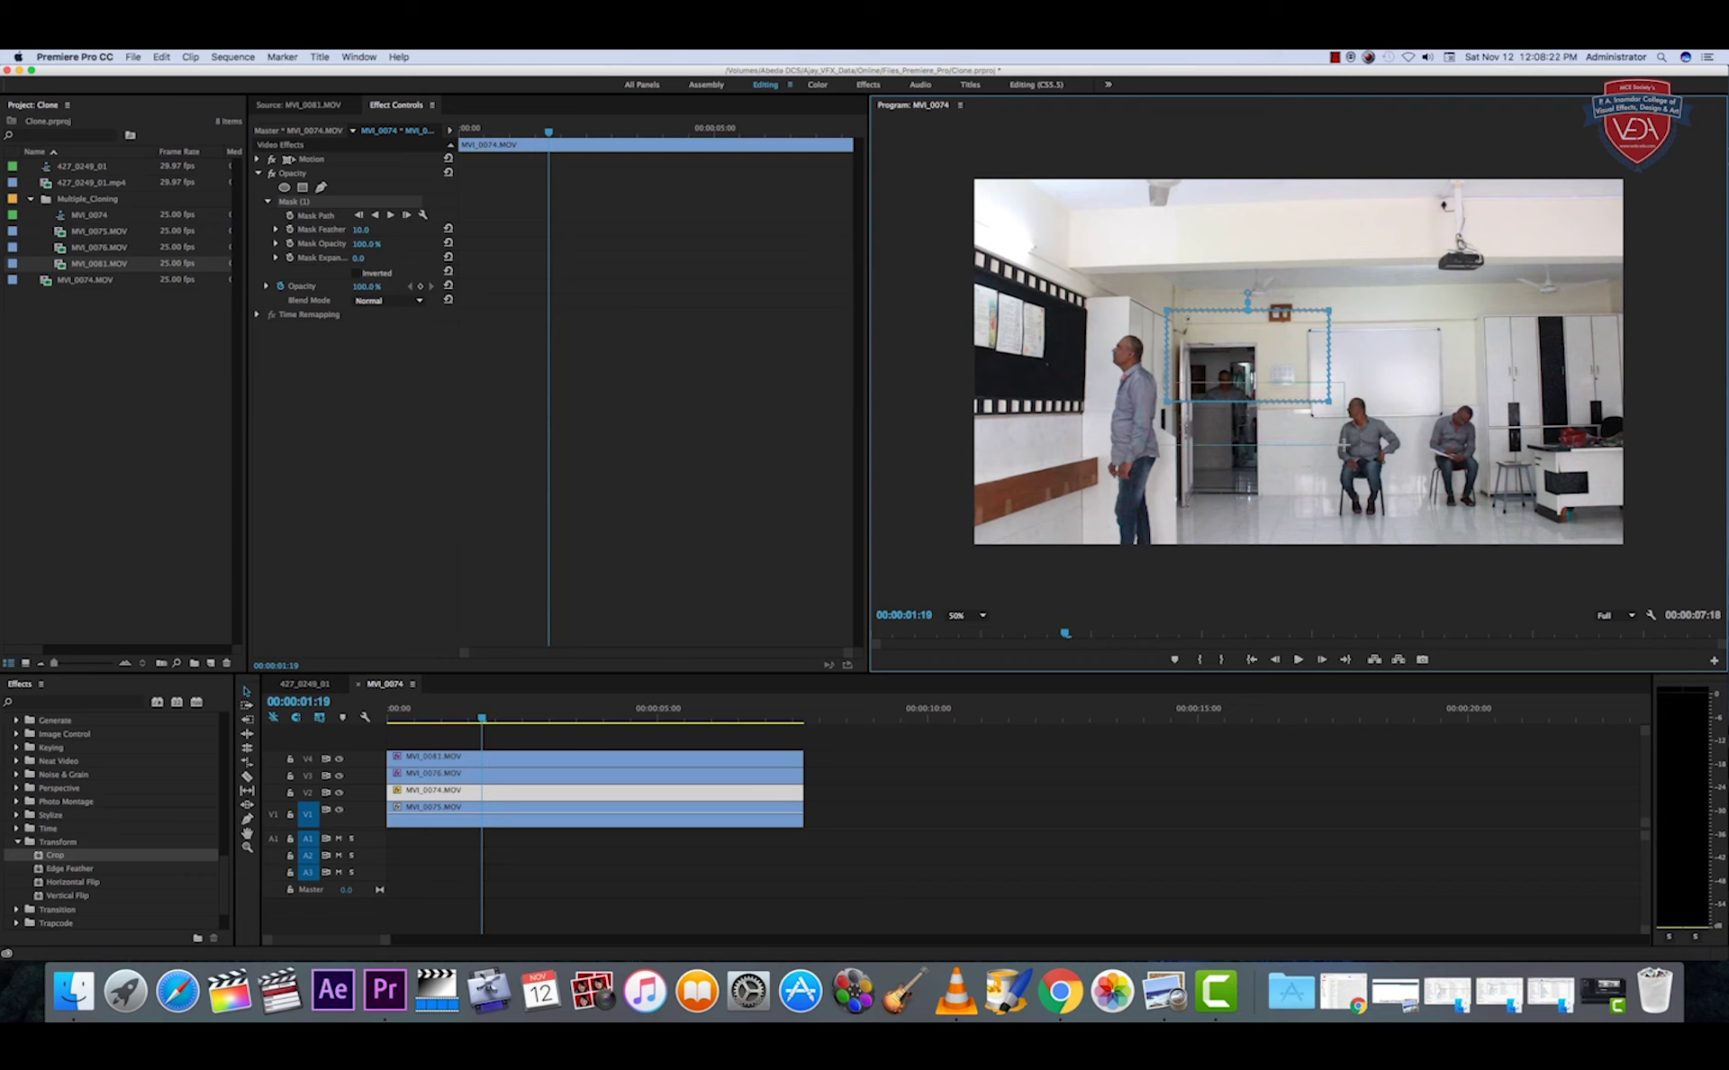
{"action": "left_click_drag", "start_coordinate": [1330, 402], "coordinate": [1326, 555]}
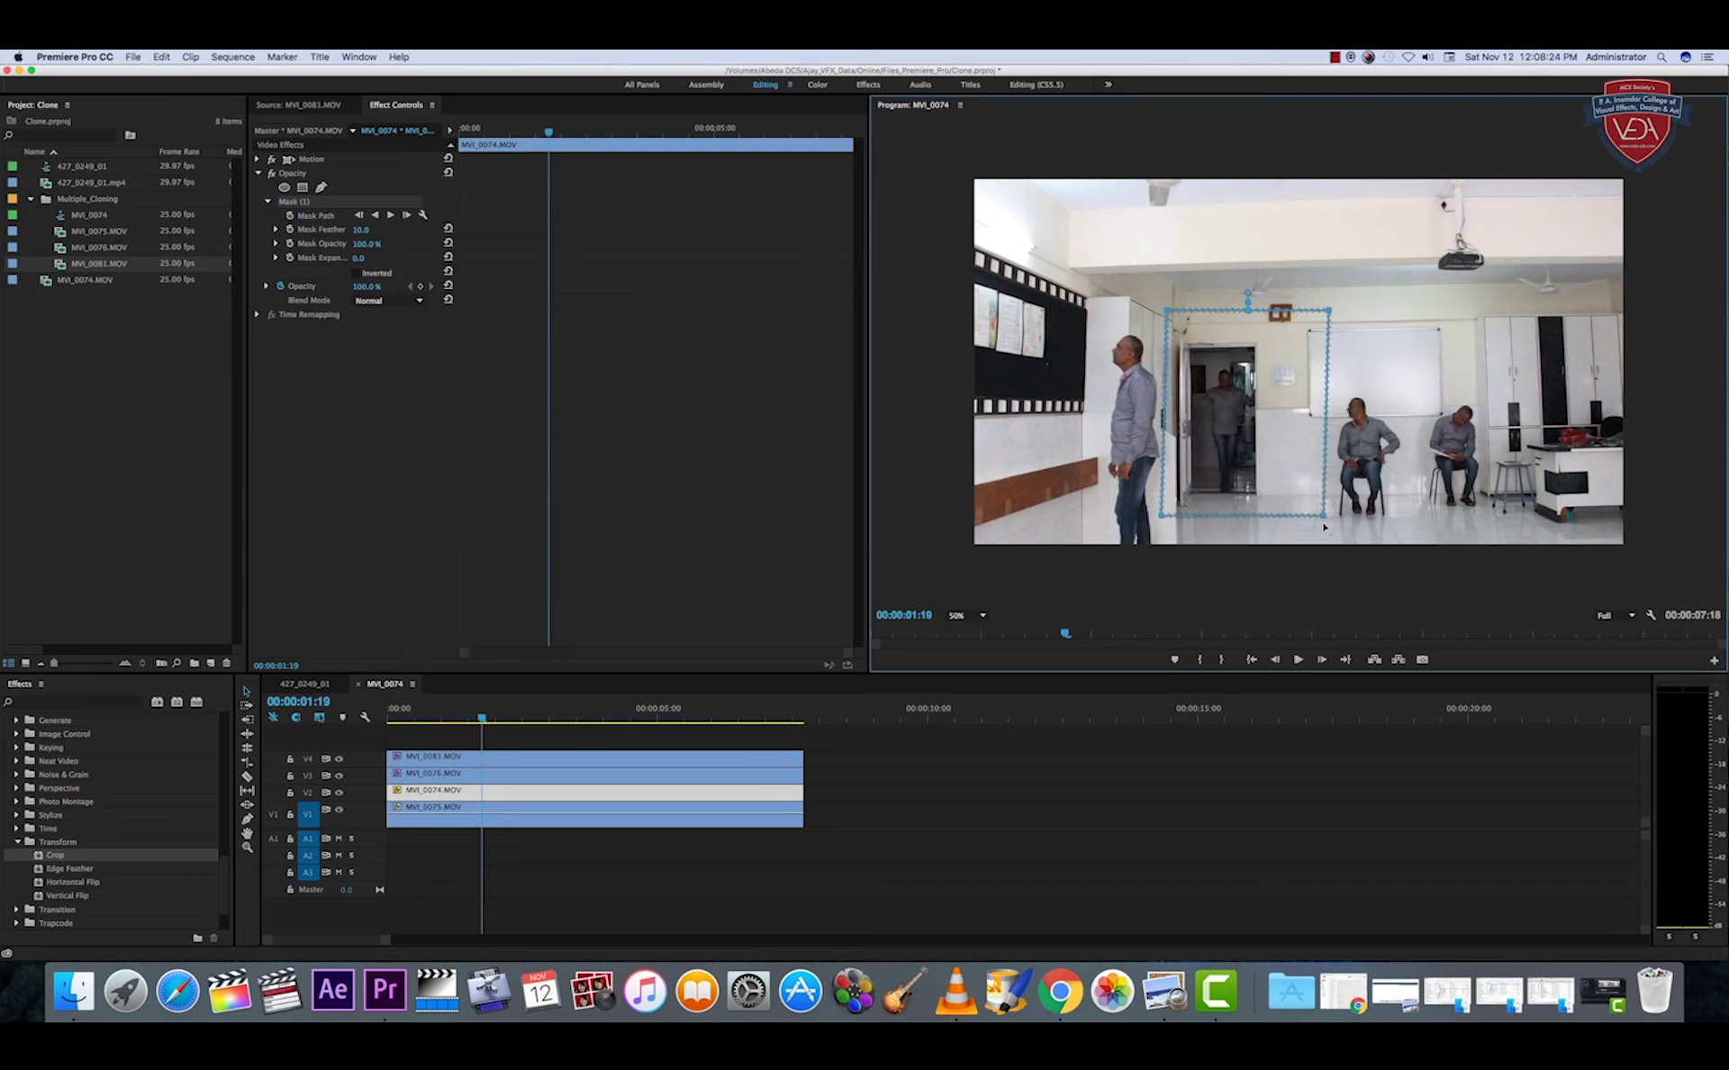
{"action": "left_click_drag", "start_coordinate": [1327, 555], "coordinate": [1330, 554]}
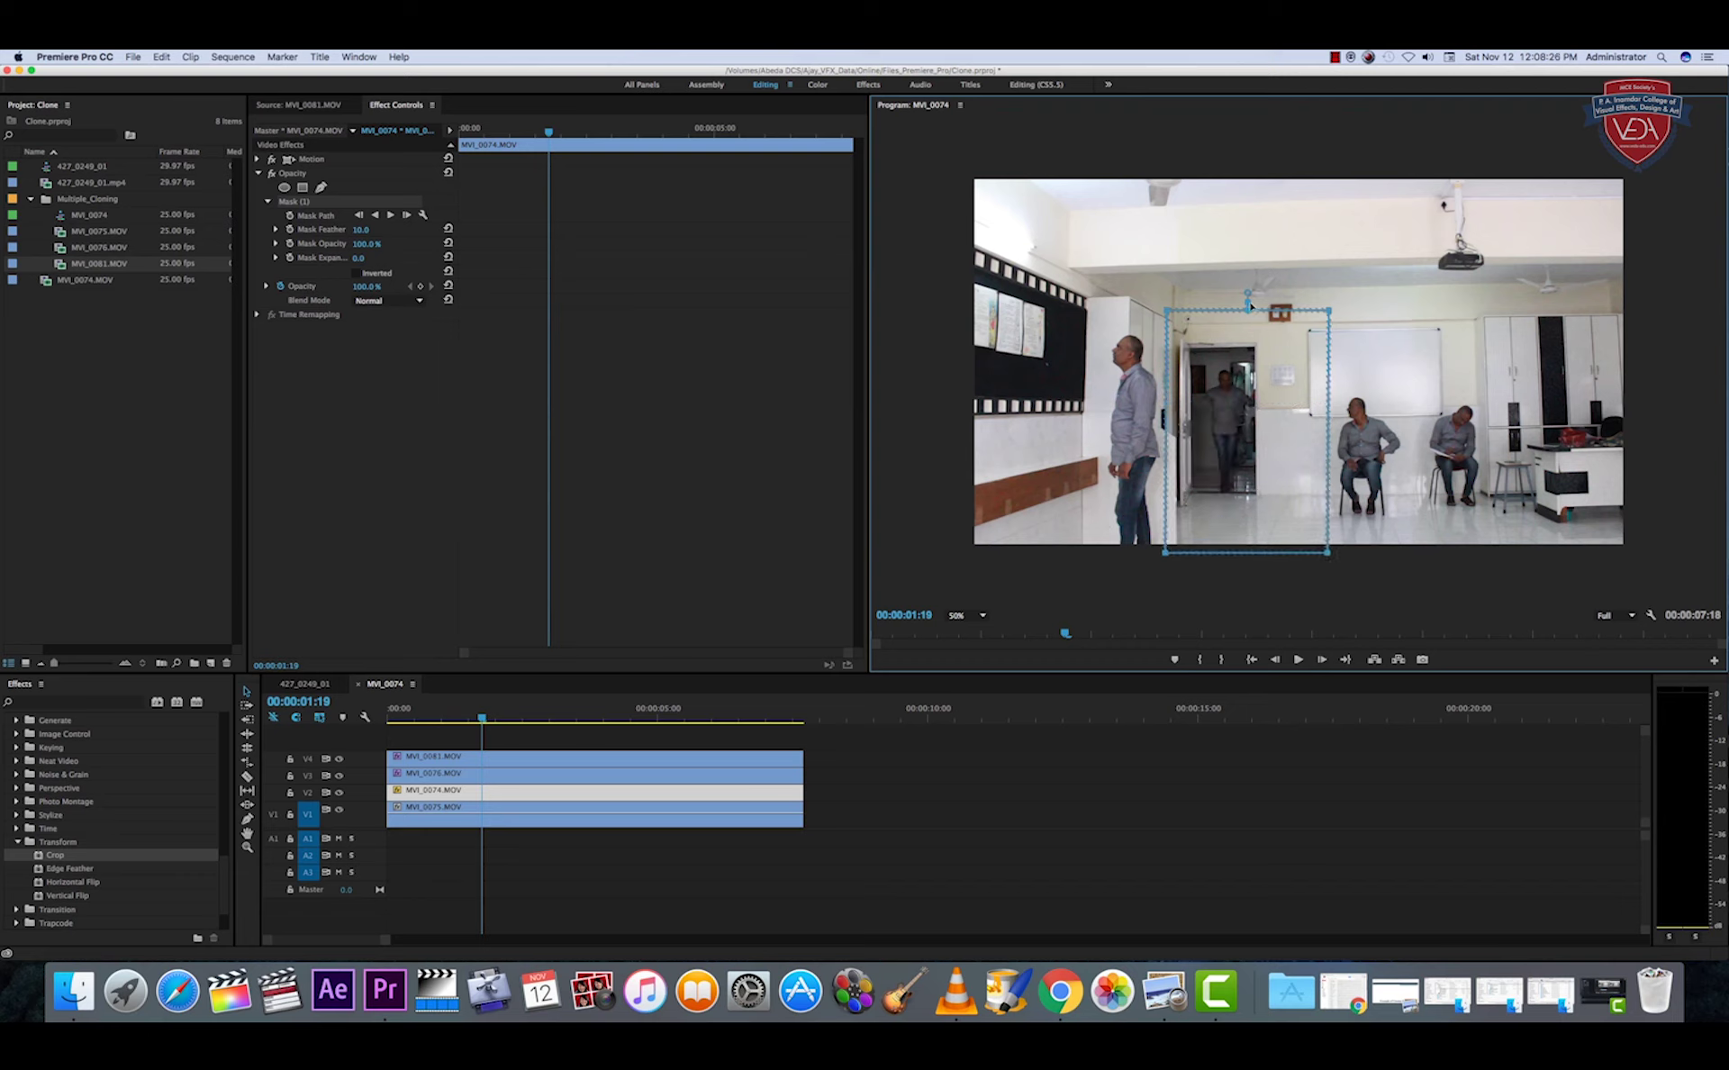
{"action": "left_click_drag", "start_coordinate": [1250, 275], "coordinate": [1246, 286]}
{"action": "left_click_drag", "start_coordinate": [1331, 311], "coordinate": [1317, 313]}
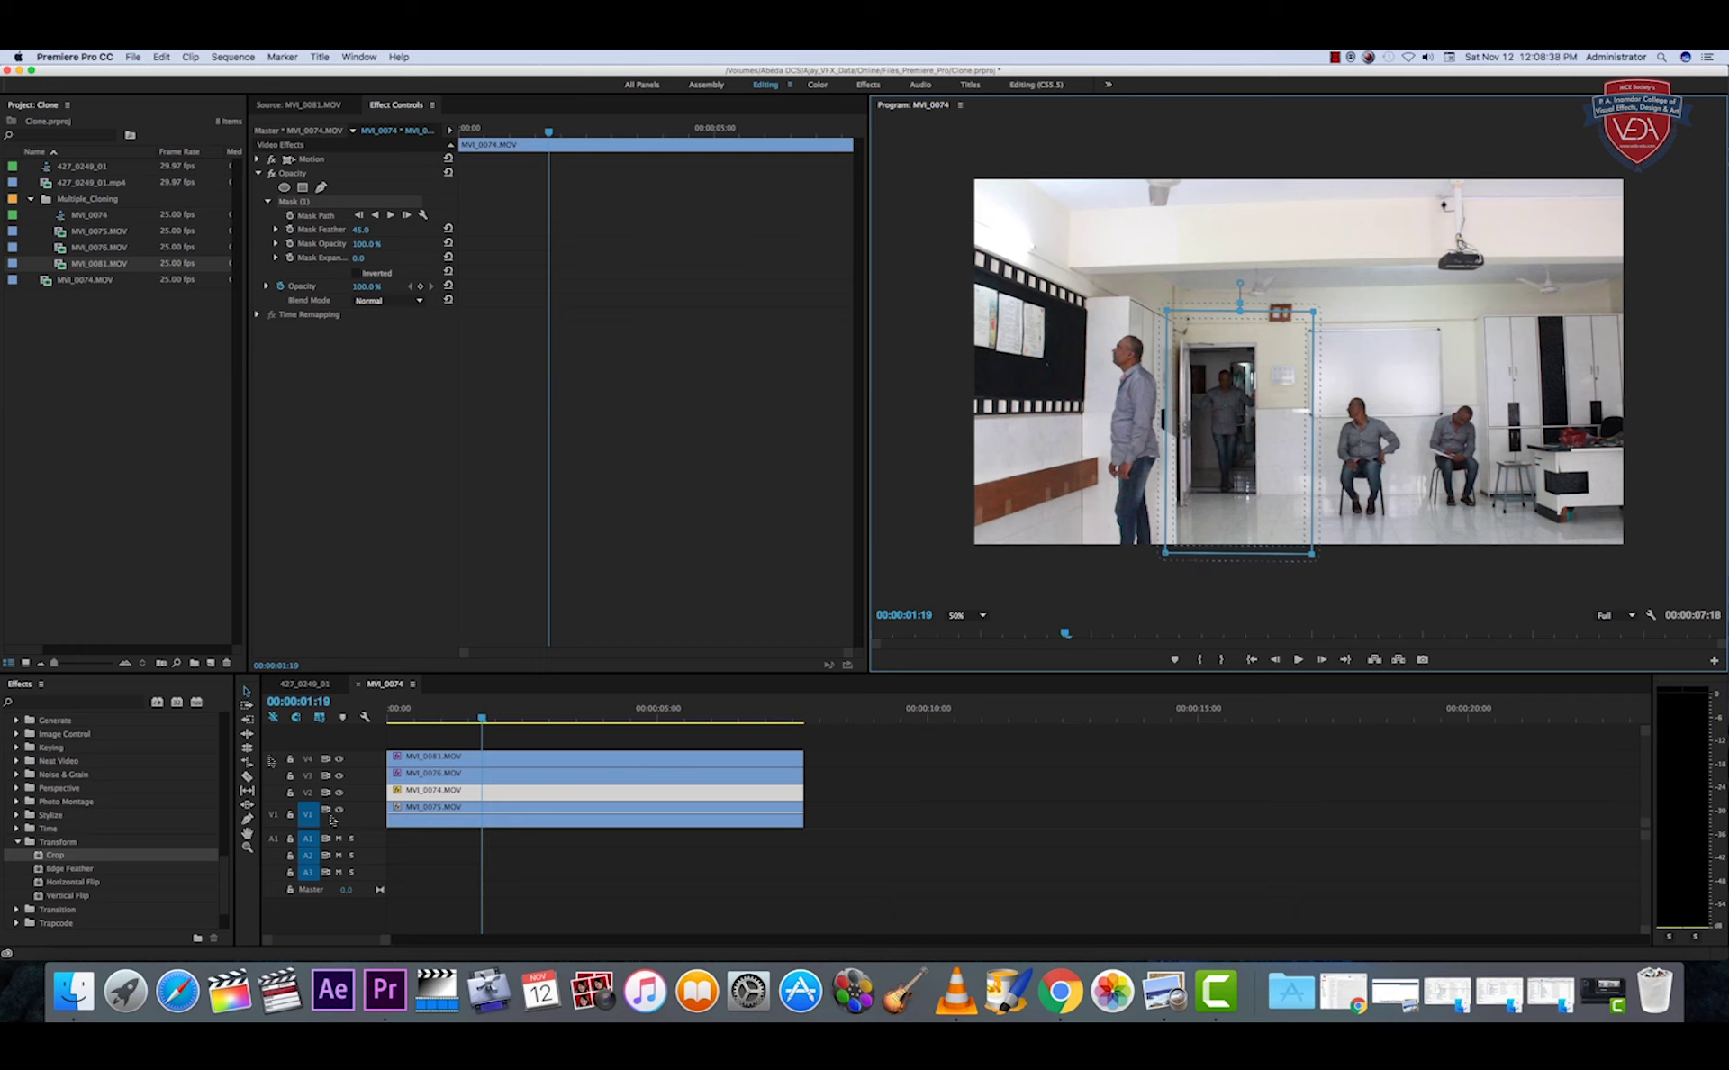
{"action": "left_click", "coordinate": [597, 854]}
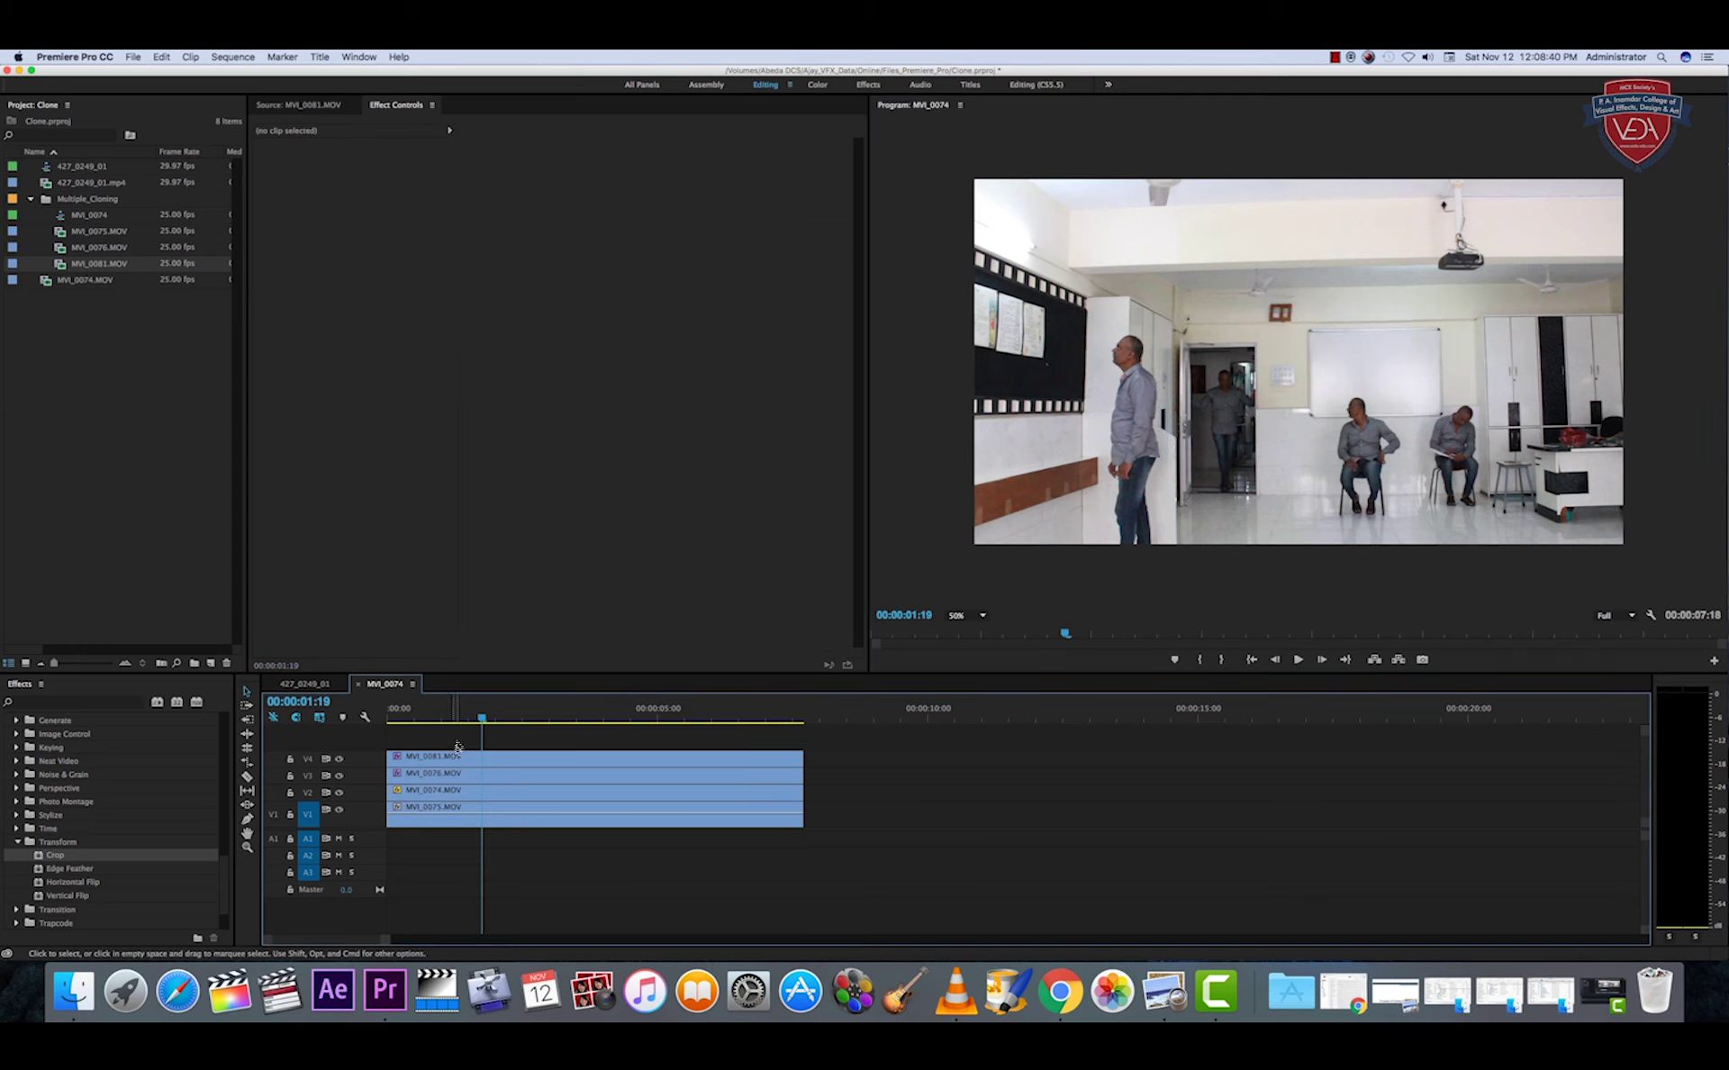
{"action": "left_click_drag", "start_coordinate": [484, 720], "coordinate": [356, 727]}
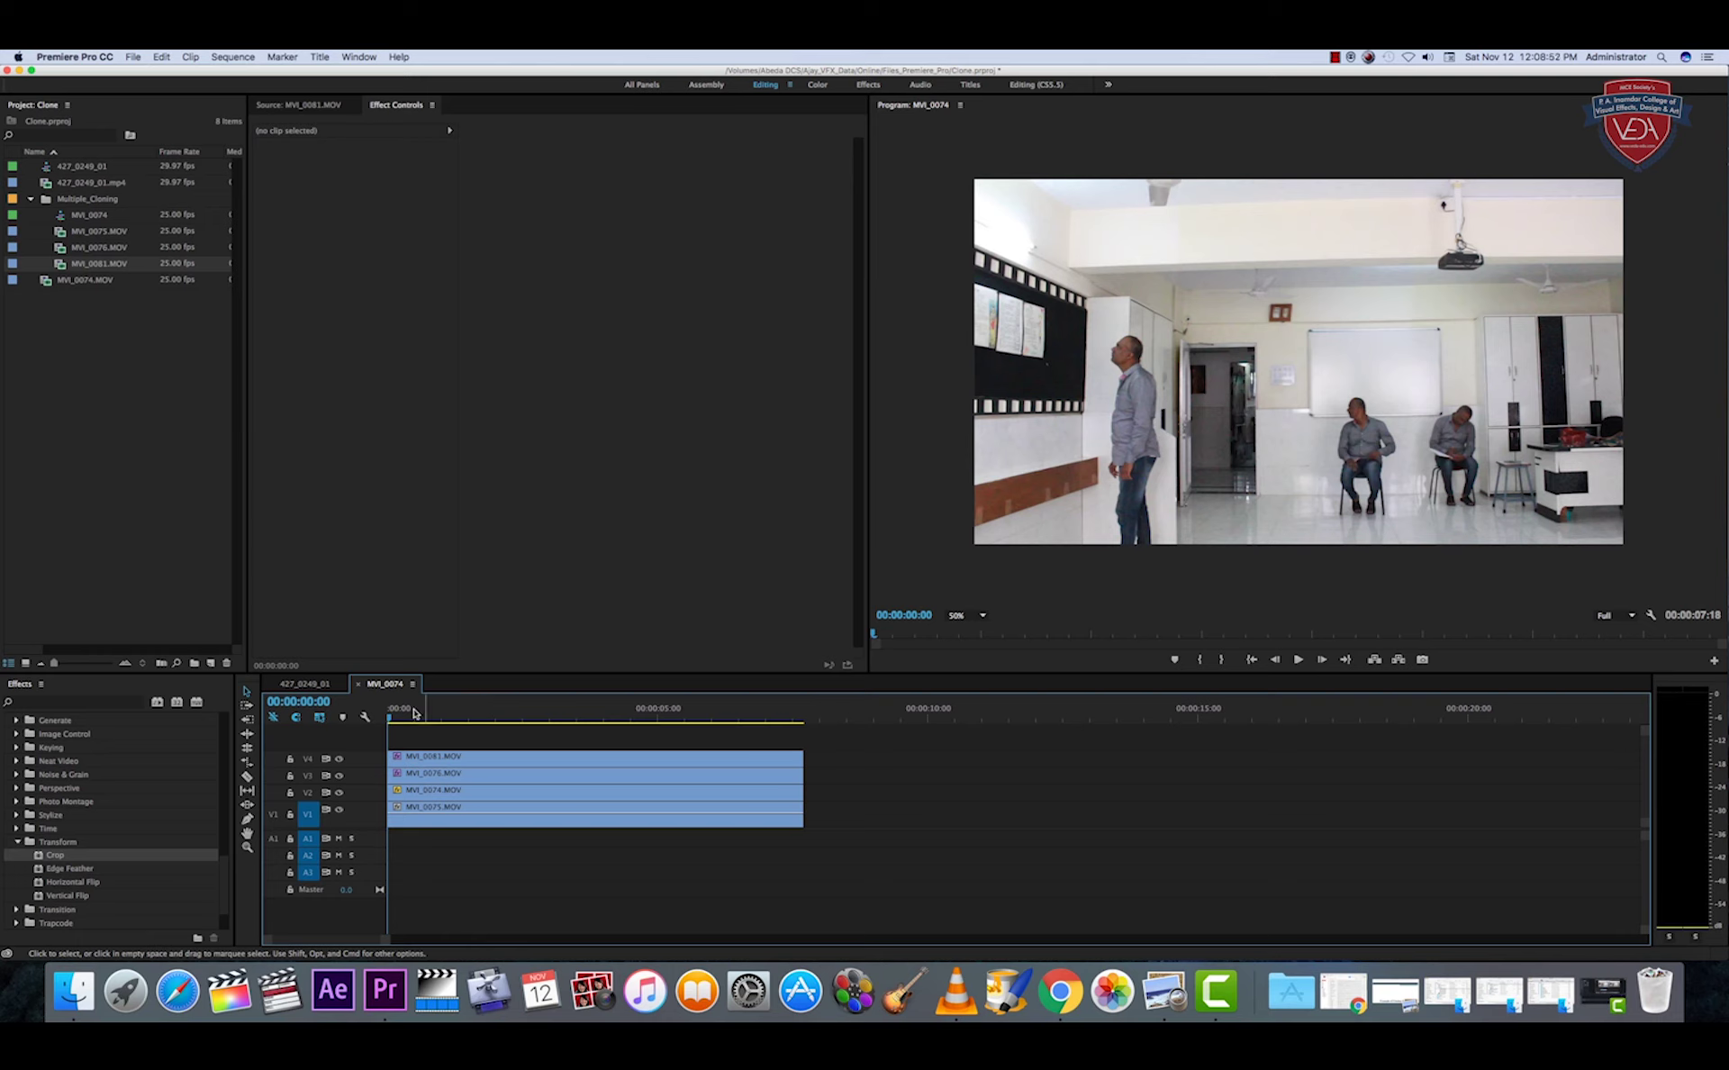
{"action": "mouse_move", "coordinate": [390, 719]}
{"action": "left_mouse_down"}
{"action": "mouse_move", "coordinate": [405, 723]}
{"action": "mouse_move", "coordinate": [368, 725]}
{"action": "left_mouse_up"}
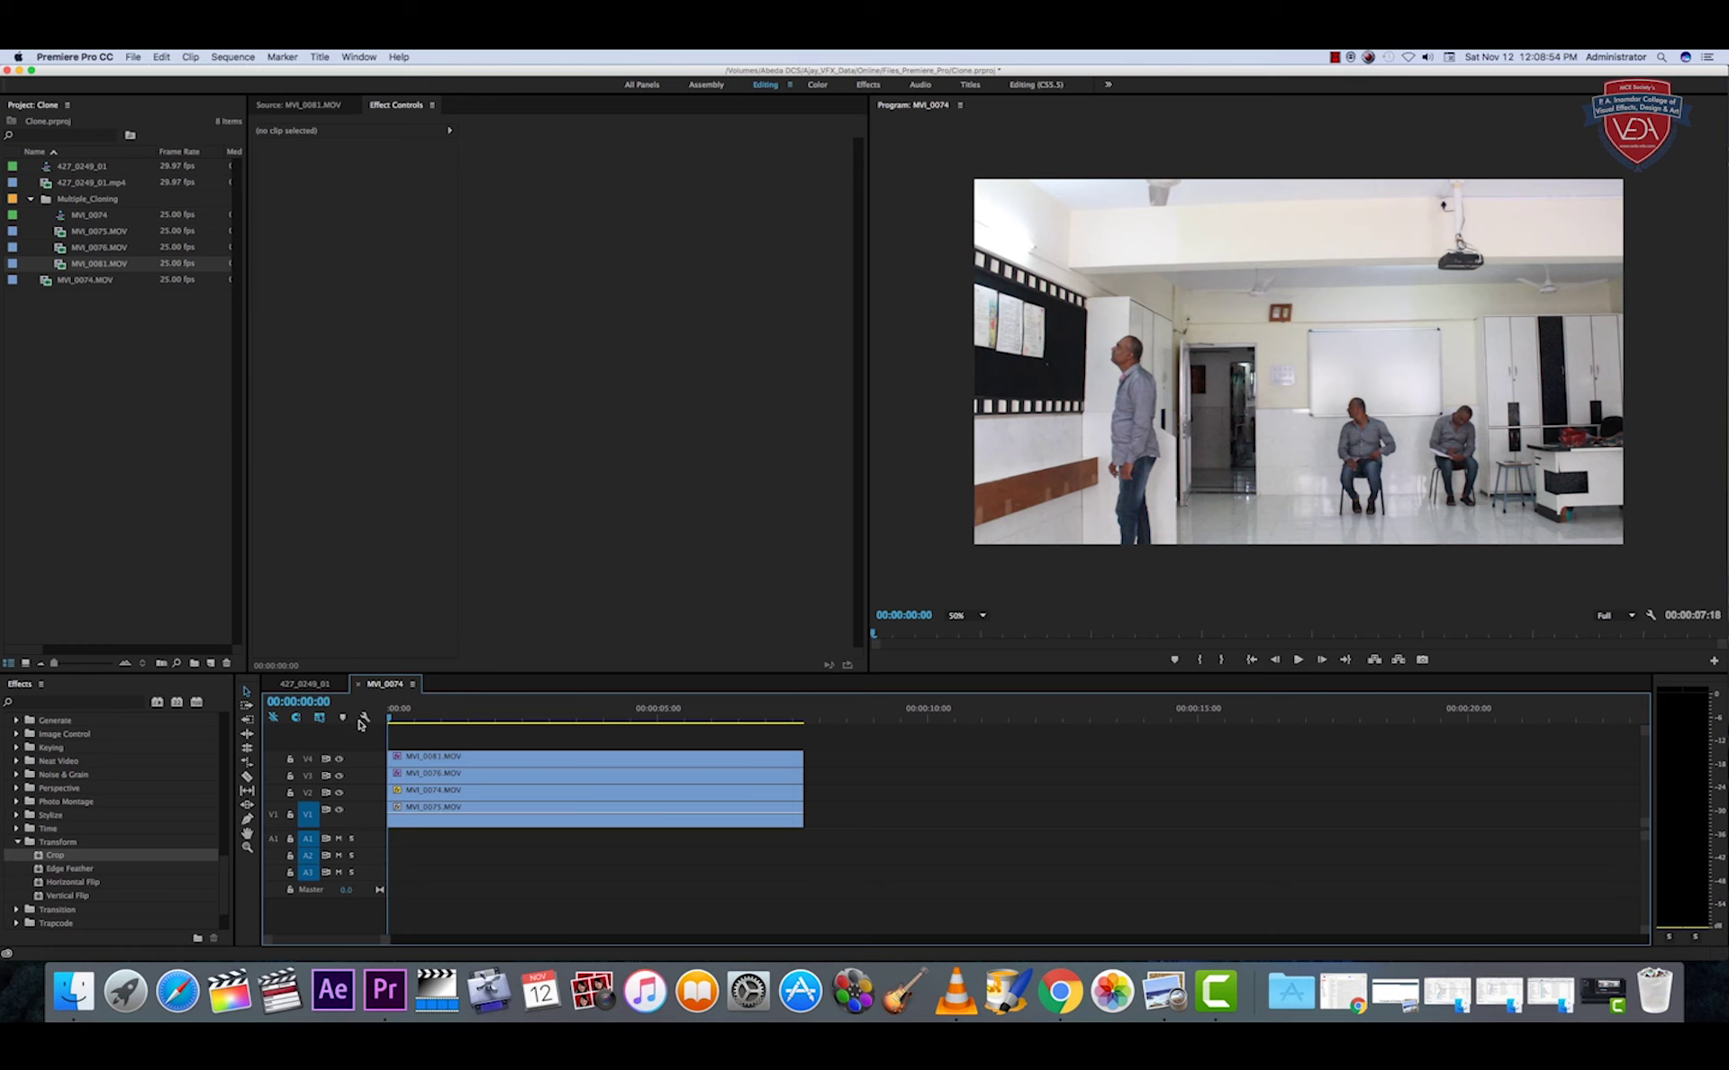
{"action": "left_click", "coordinate": [912, 487]}
{"action": "key", "text": "grave"}
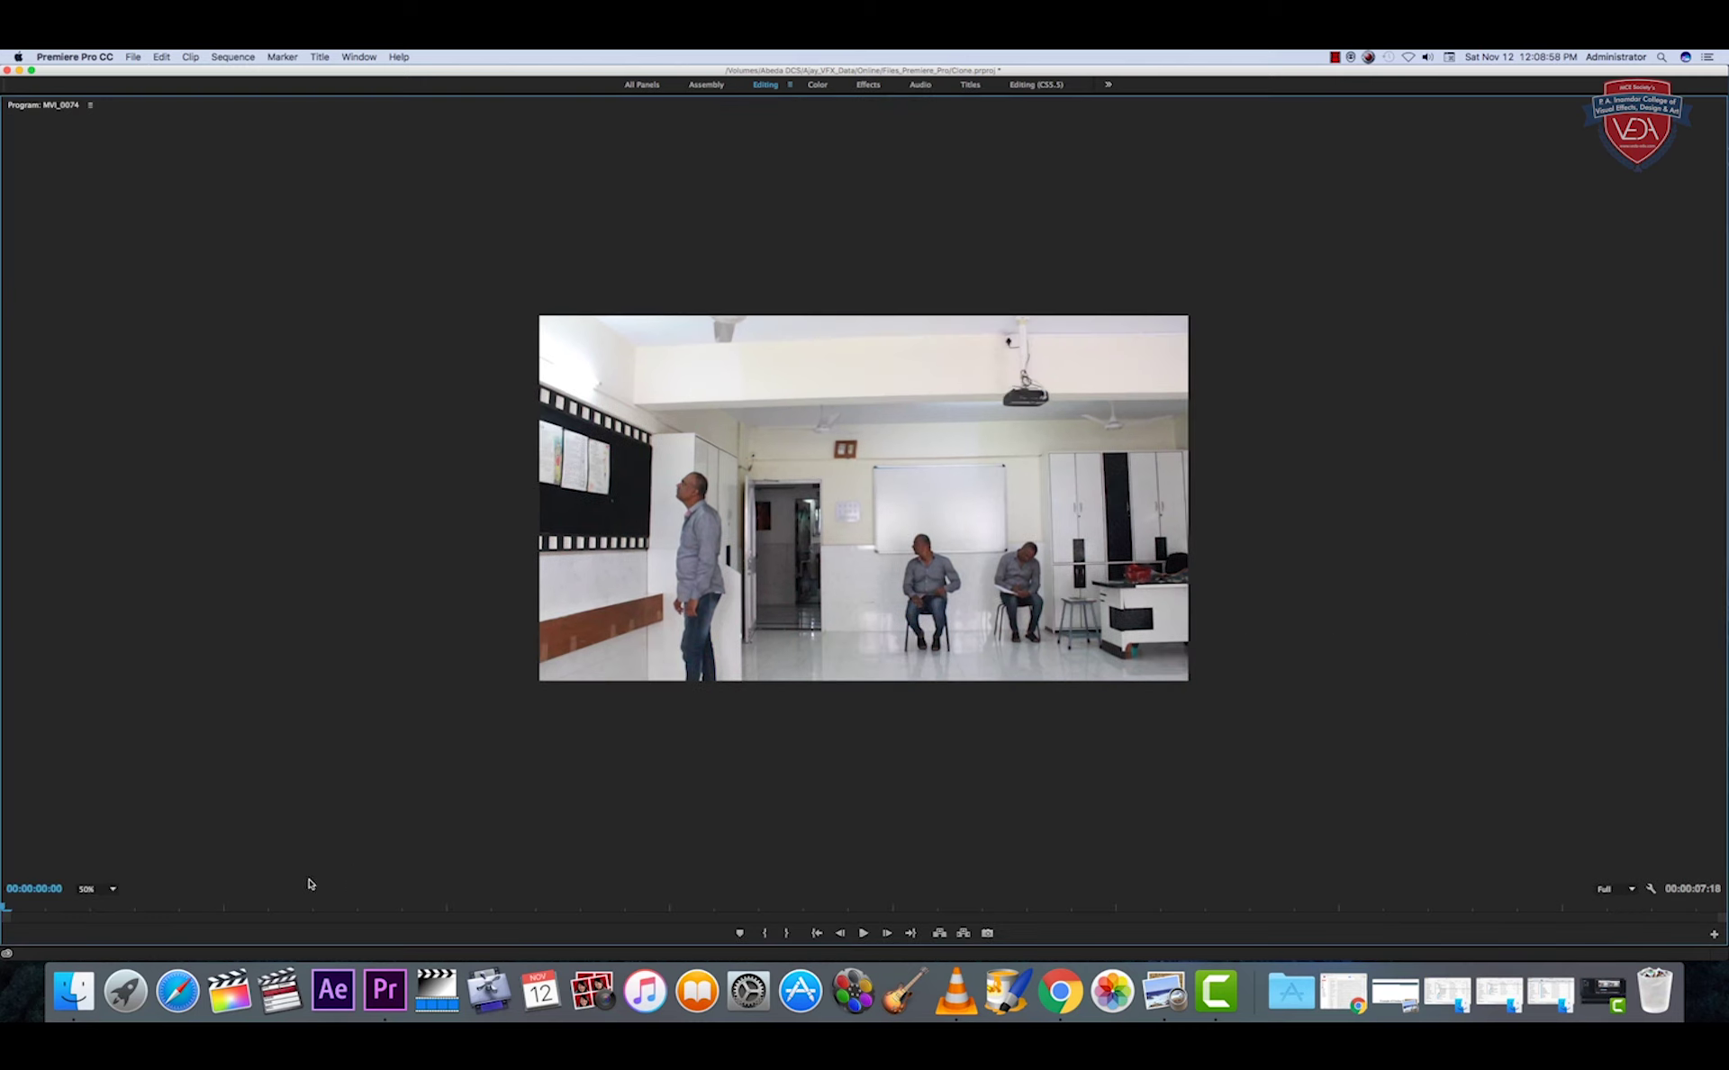
{"action": "left_click", "coordinate": [99, 889]}
{"action": "left_click", "coordinate": [126, 837]}
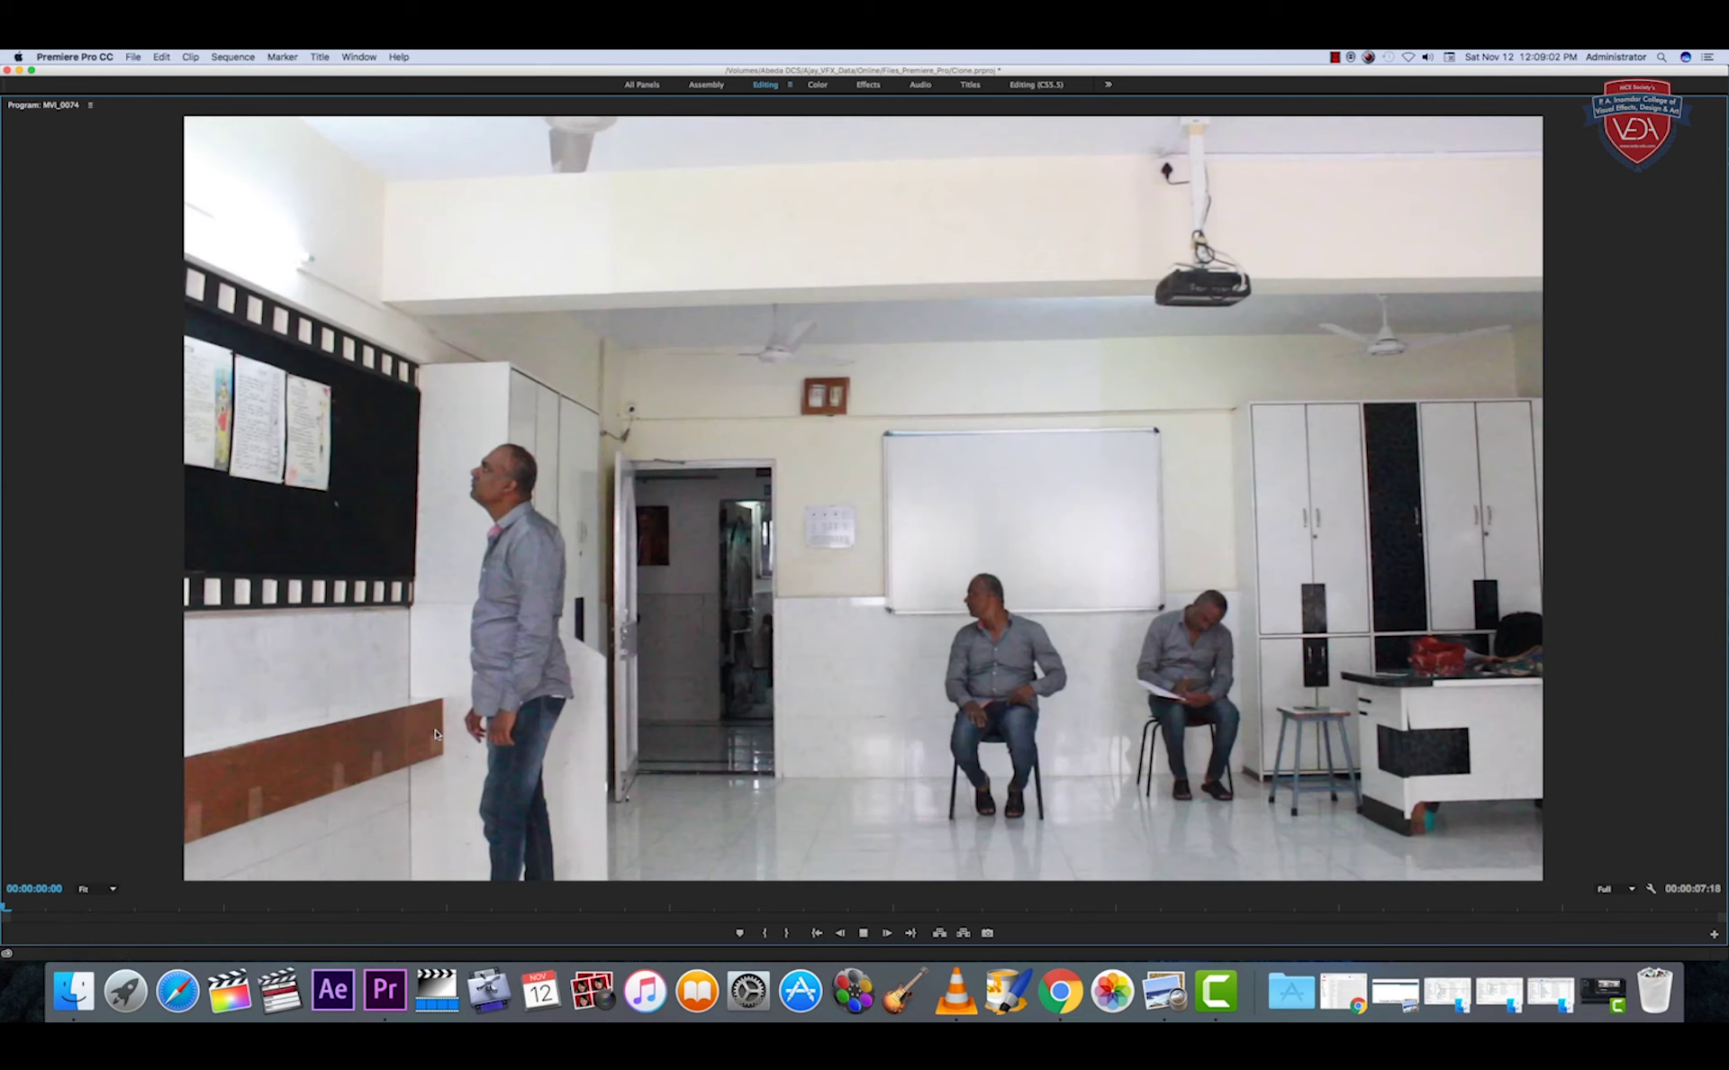
{"action": "key", "text": "space"}
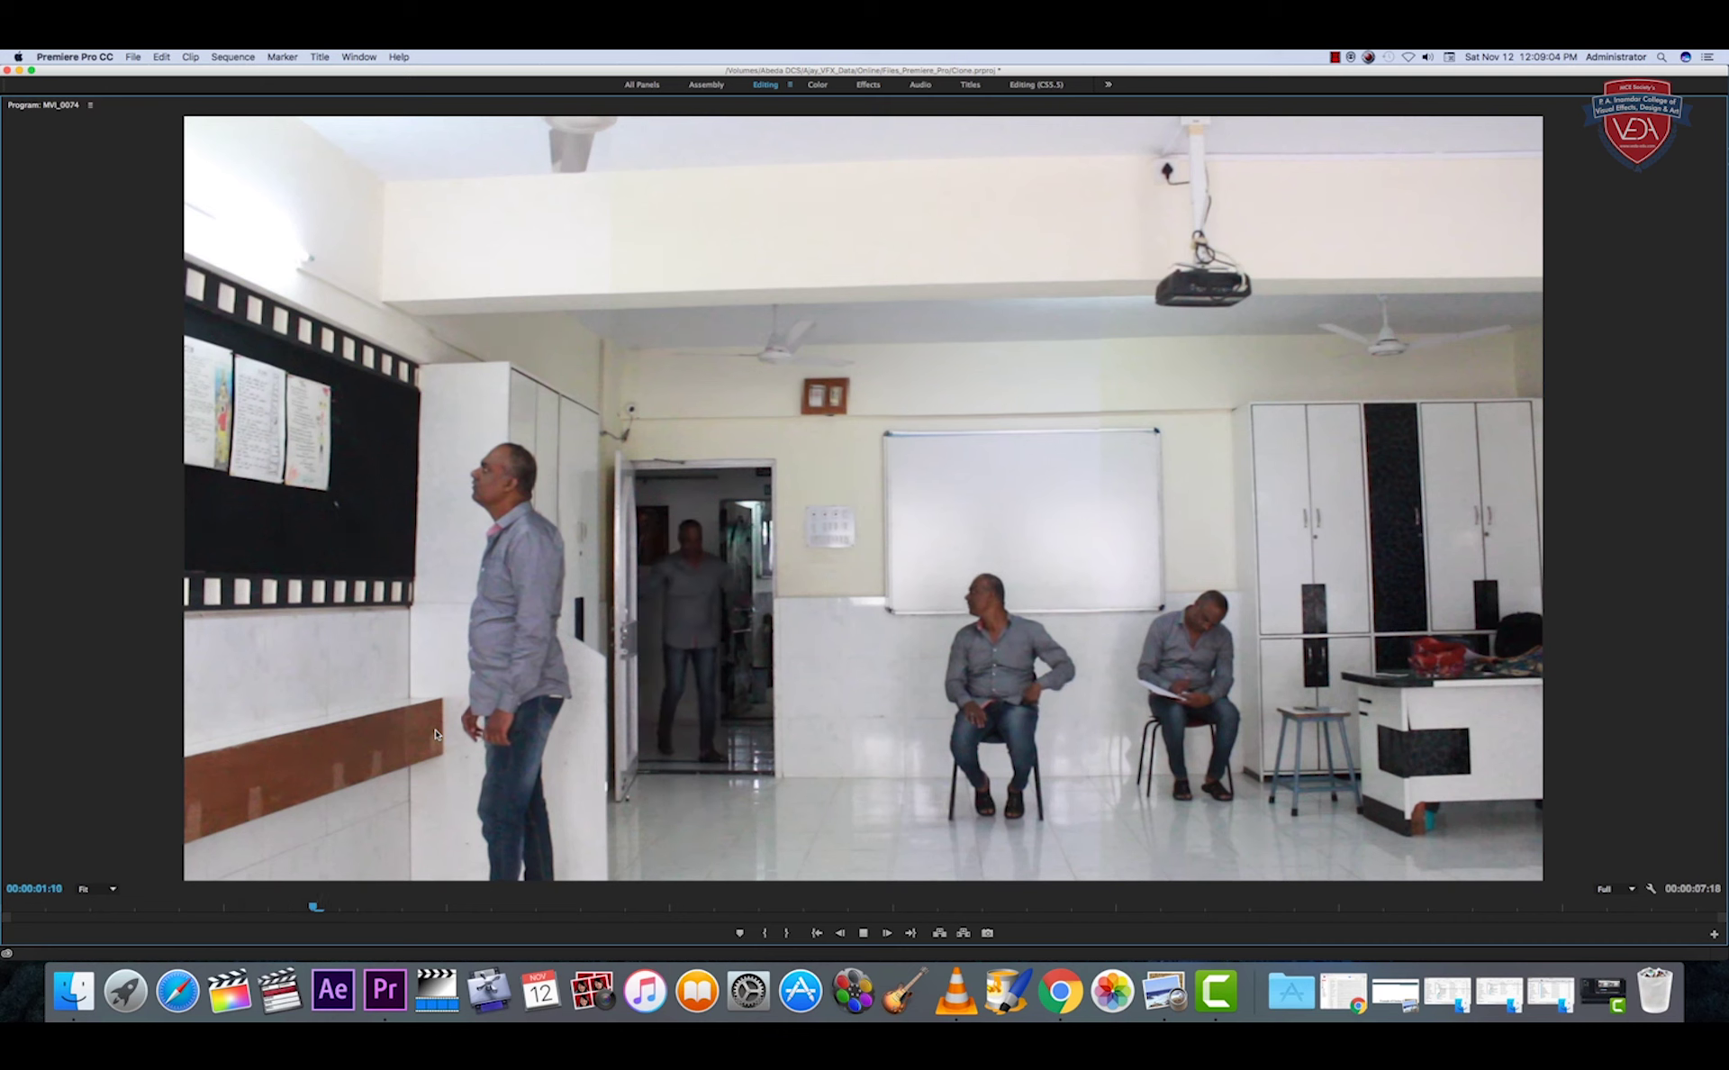
{"action": "key", "text": "space"}
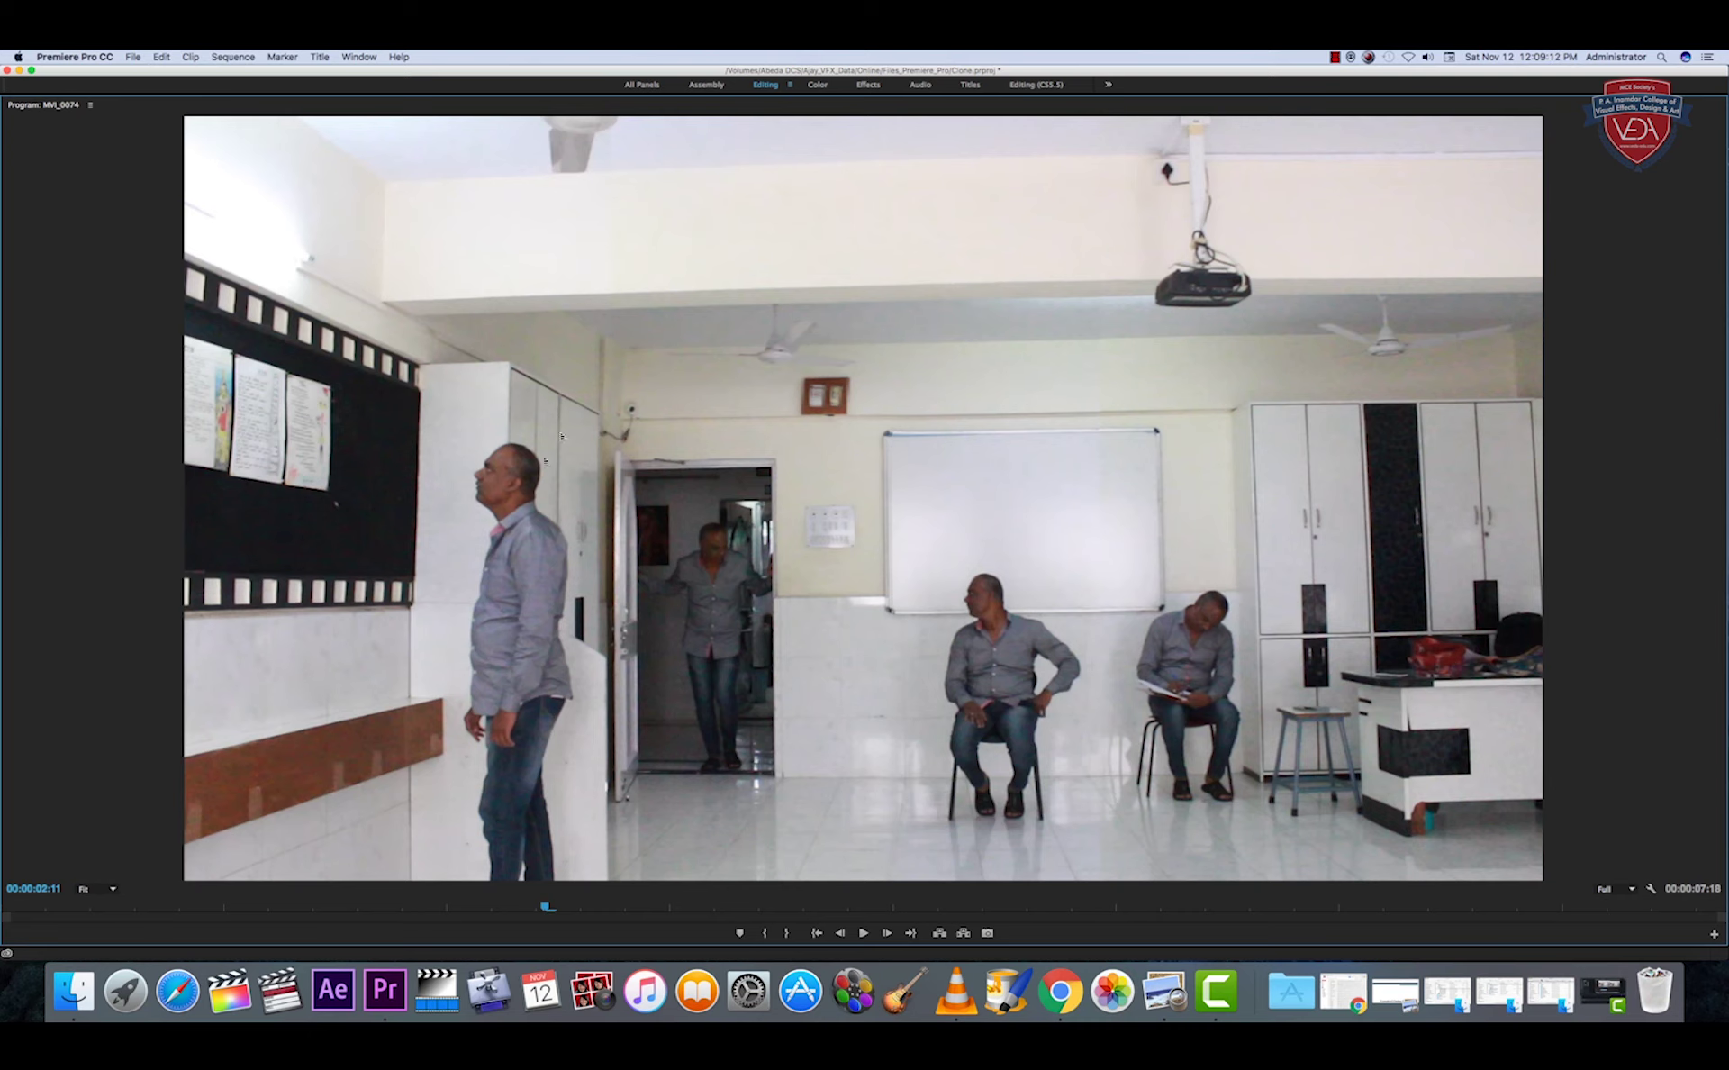
{"action": "key", "text": "grave"}
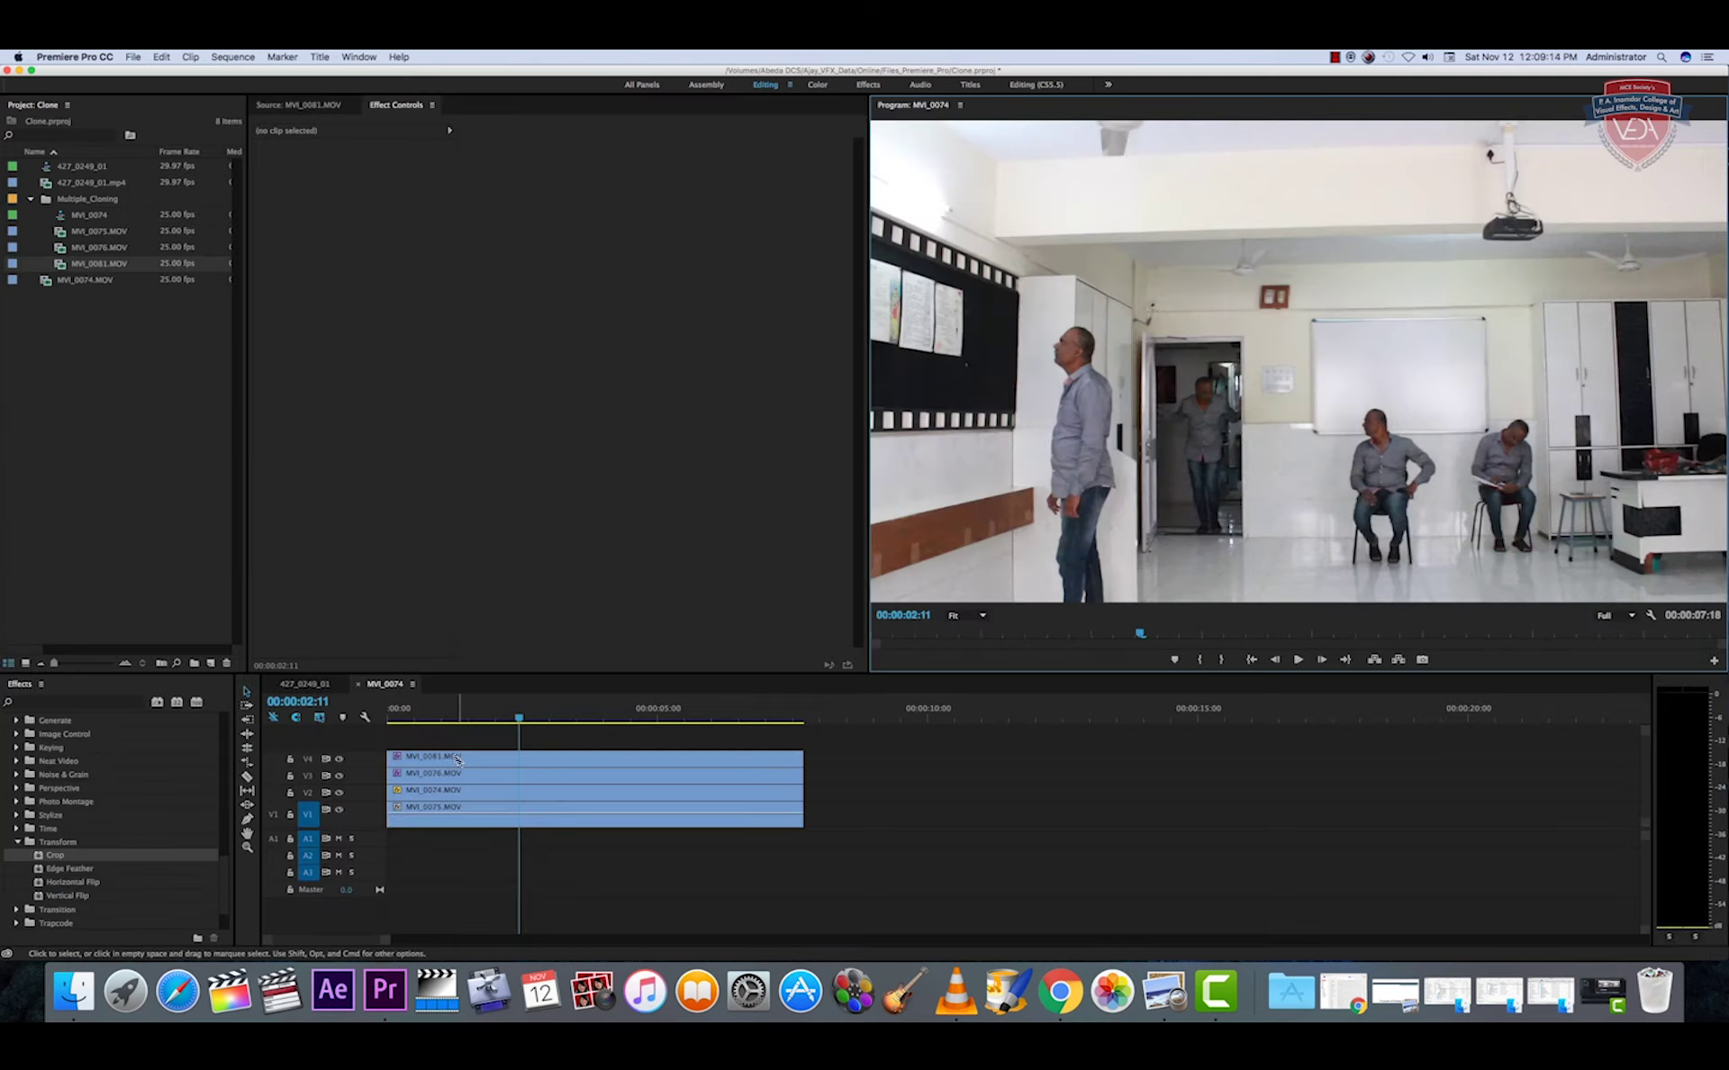
- Crop the MVI_0081 clip's right side to 68.6% and give the crop an Edge Feather of 15
{"action": "left_click", "coordinate": [458, 759]}
{"action": "left_click", "coordinate": [288, 203]}
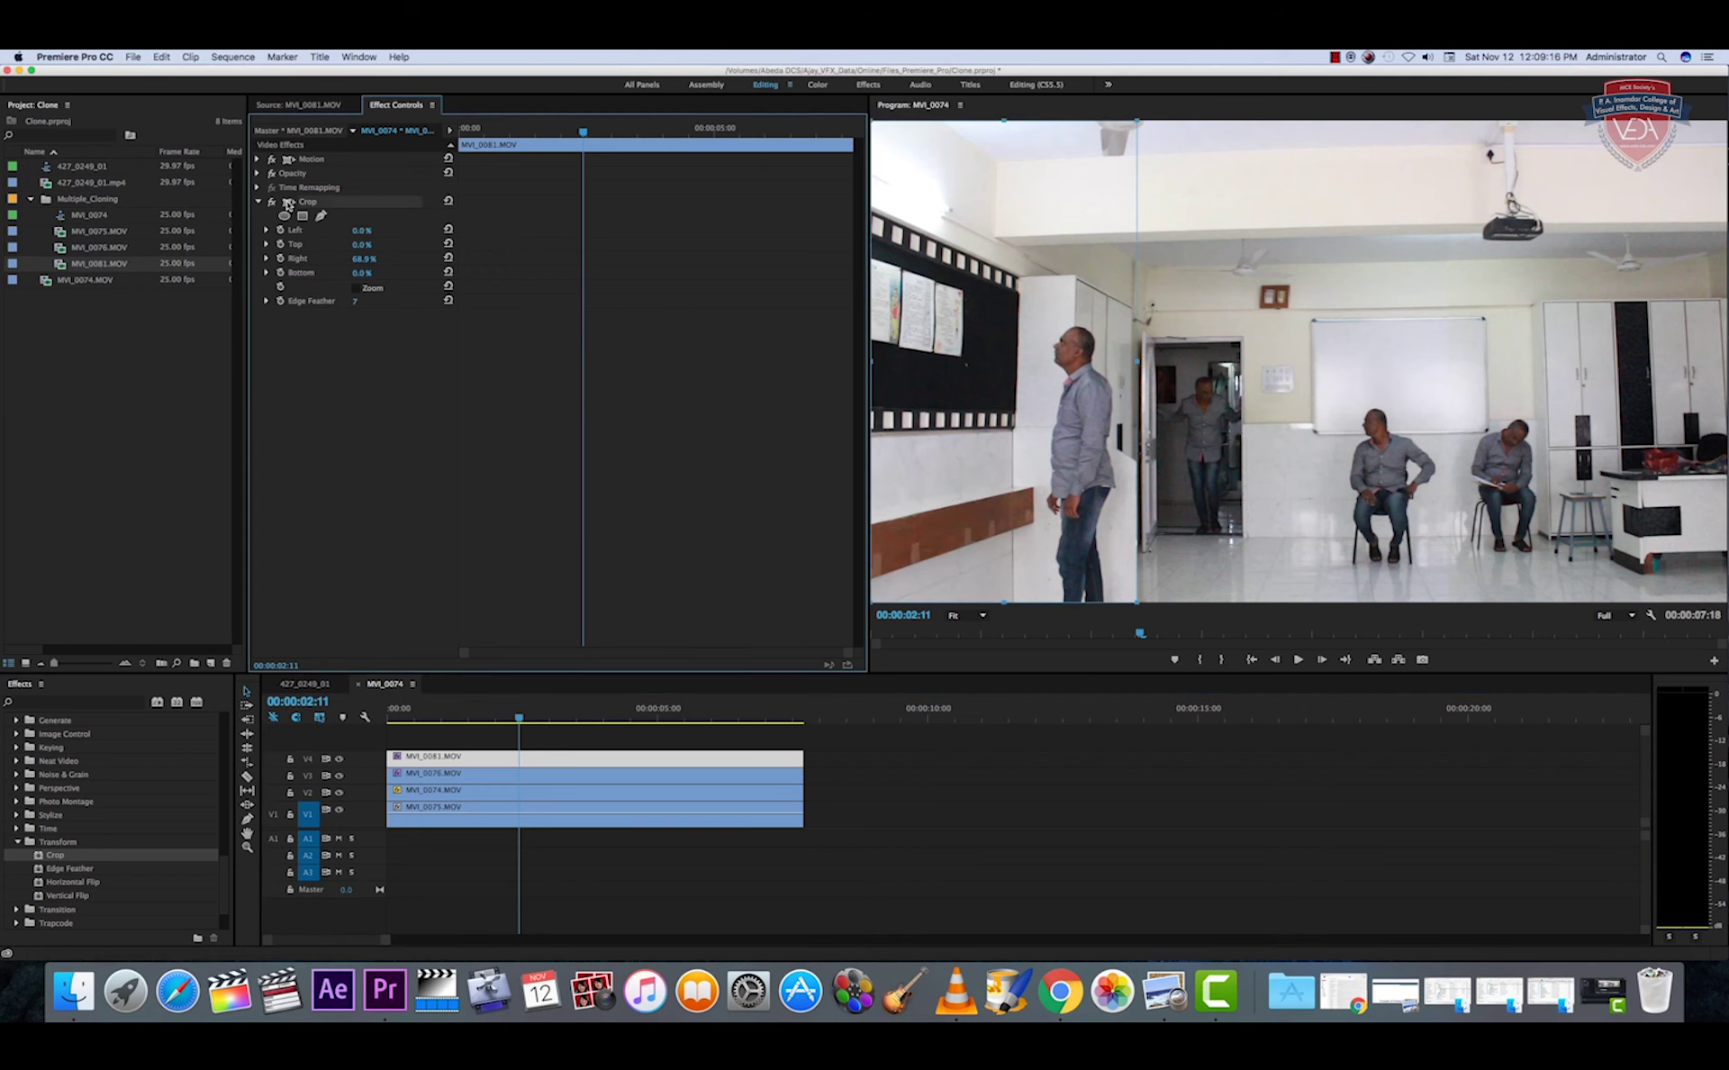
{"action": "mouse_move", "coordinate": [1137, 361]}
{"action": "left_mouse_down"}
{"action": "mouse_move", "coordinate": [1219, 365]}
{"action": "mouse_move", "coordinate": [1136, 380]}
{"action": "left_mouse_up"}
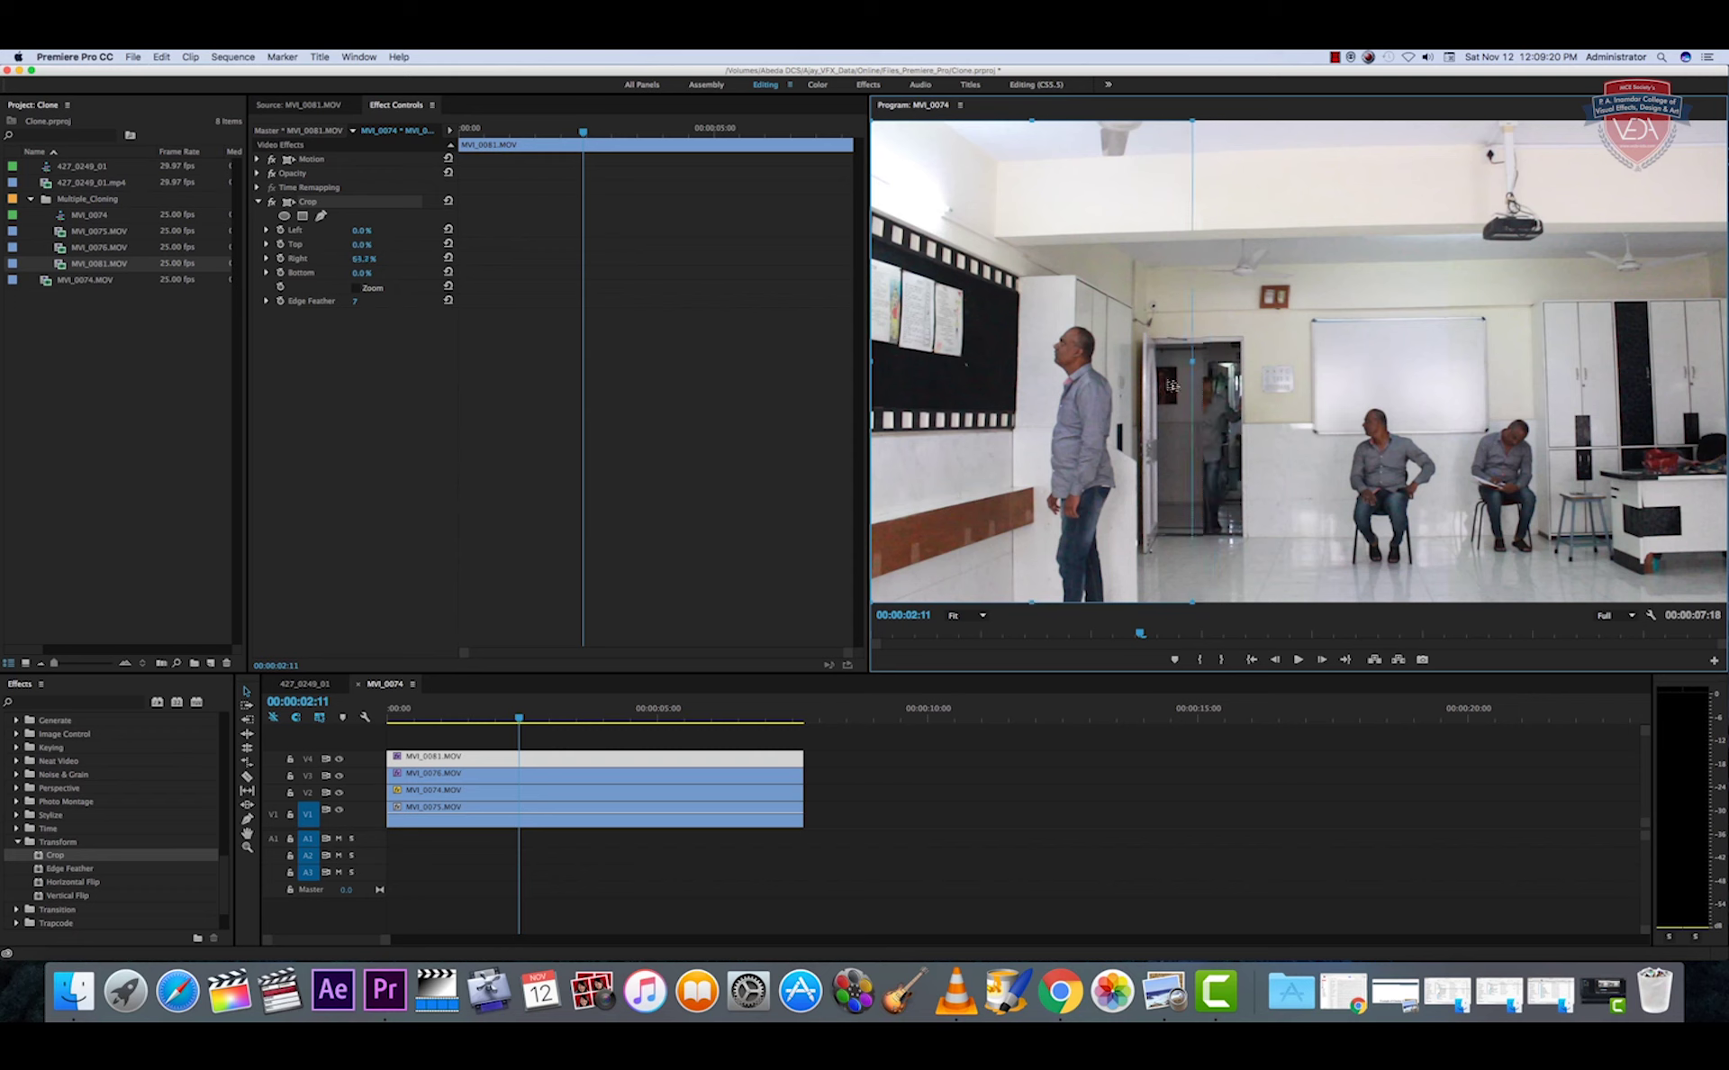
{"action": "left_click_drag", "start_coordinate": [1137, 380], "coordinate": [1140, 380]}
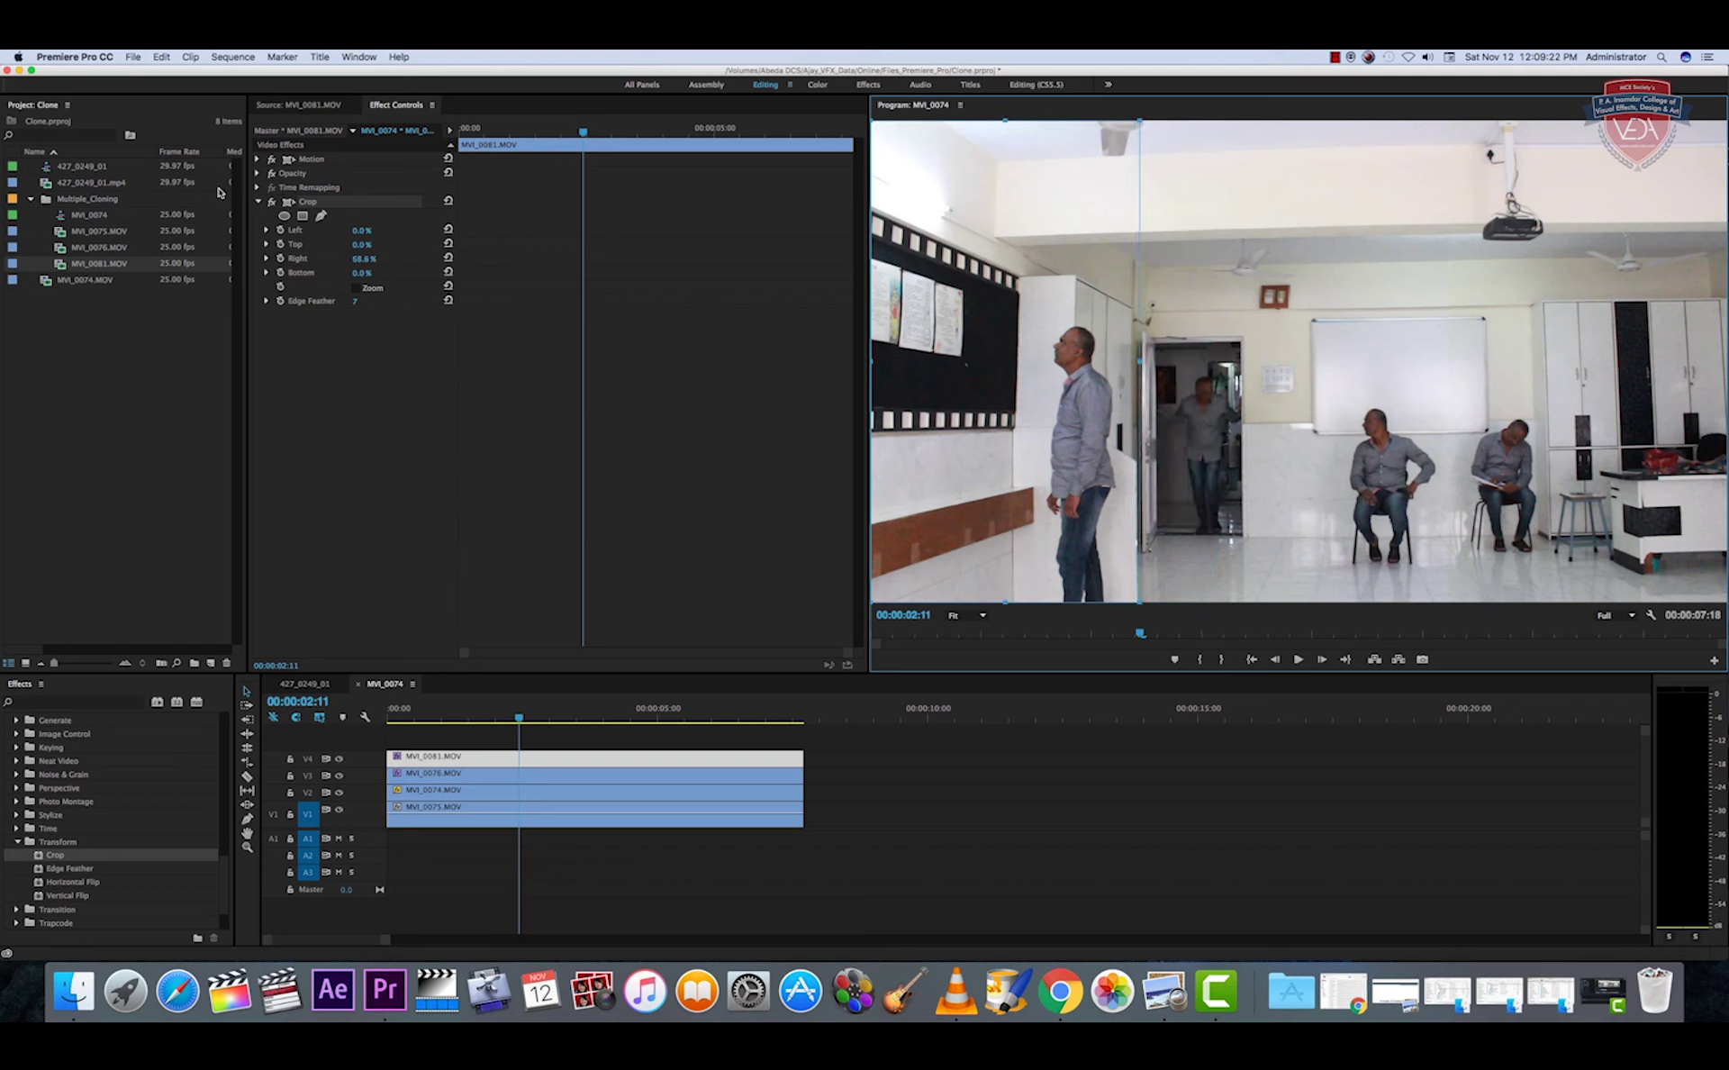
{"action": "left_click", "coordinate": [355, 301]}
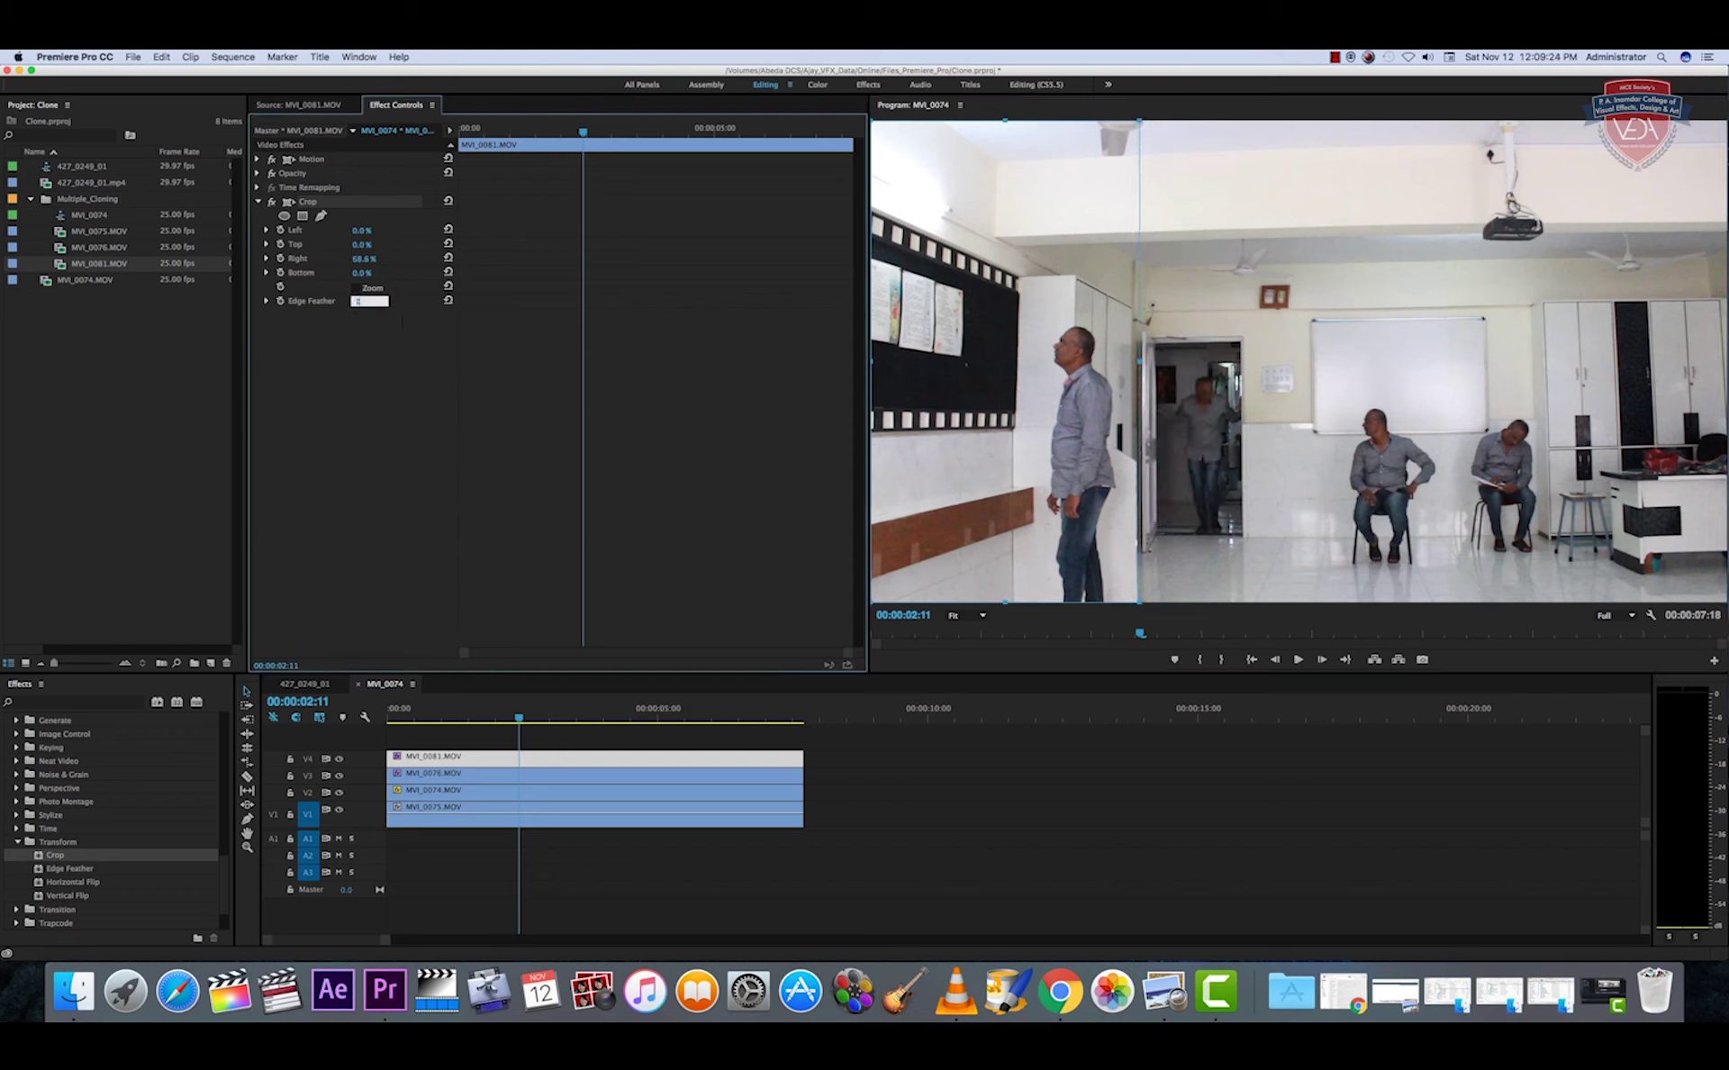
{"action": "key", "text": "Return"}
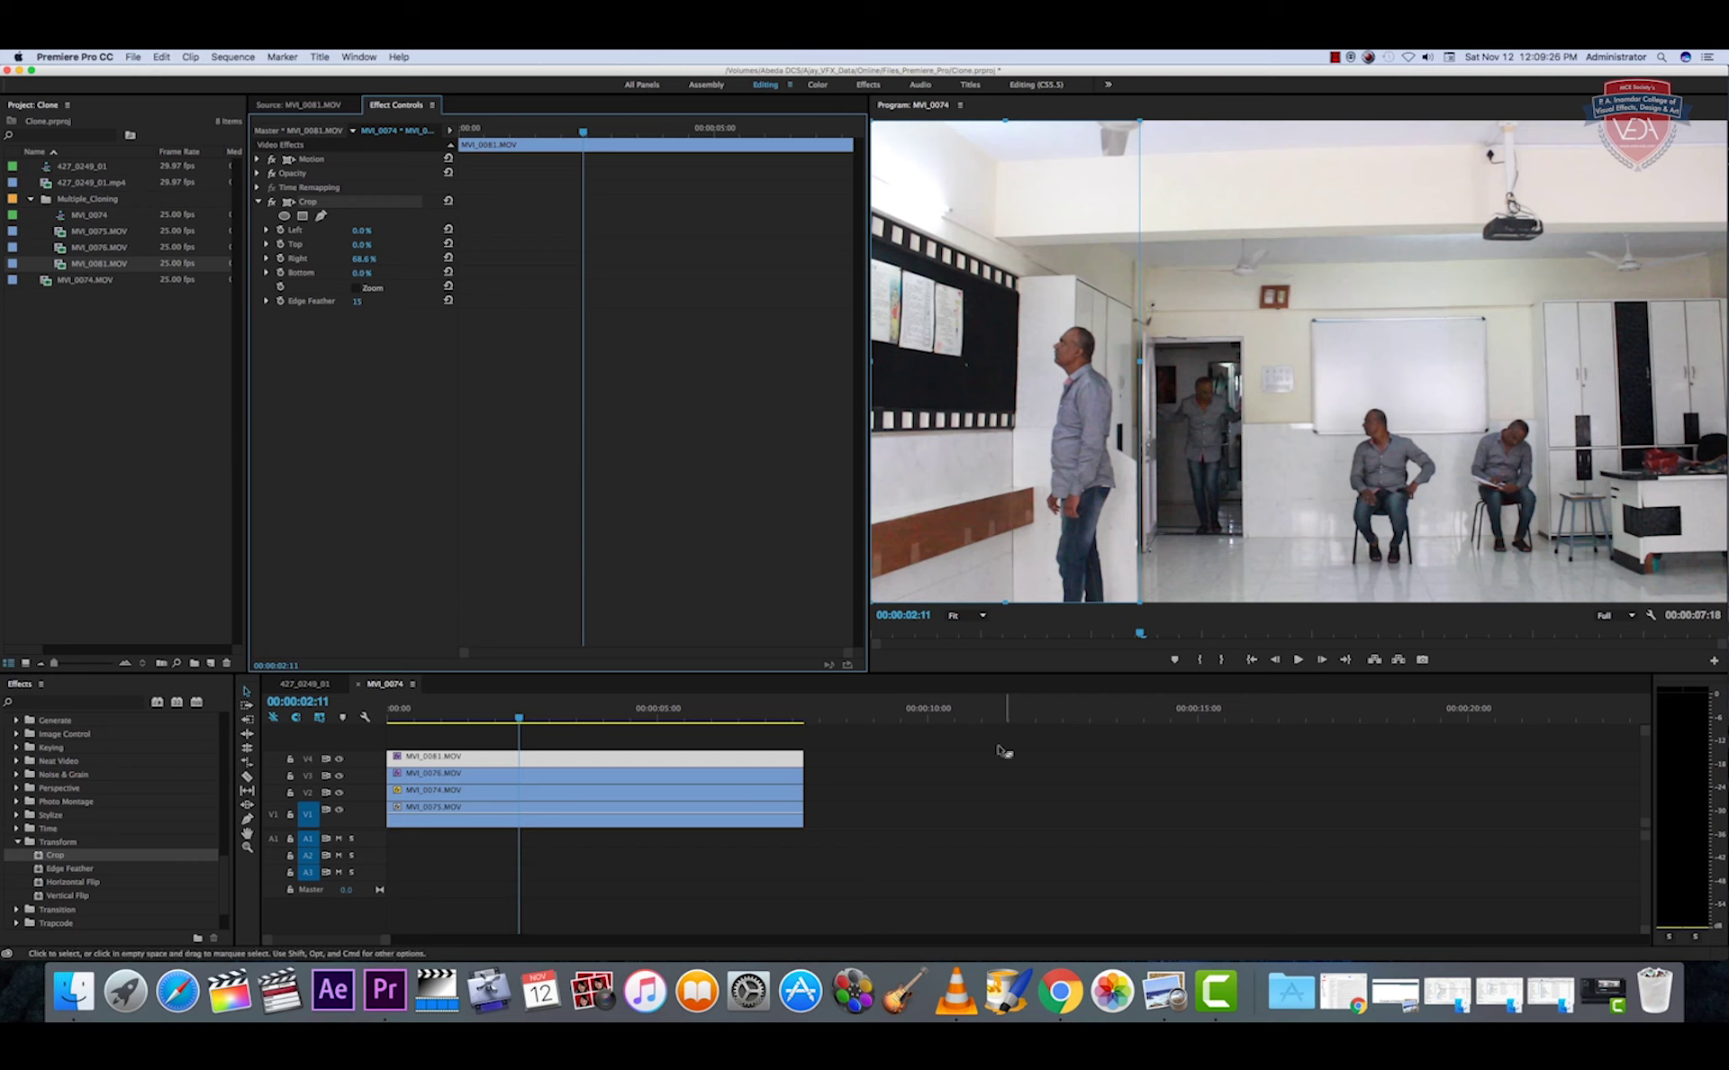
{"action": "left_click", "coordinate": [396, 531]}
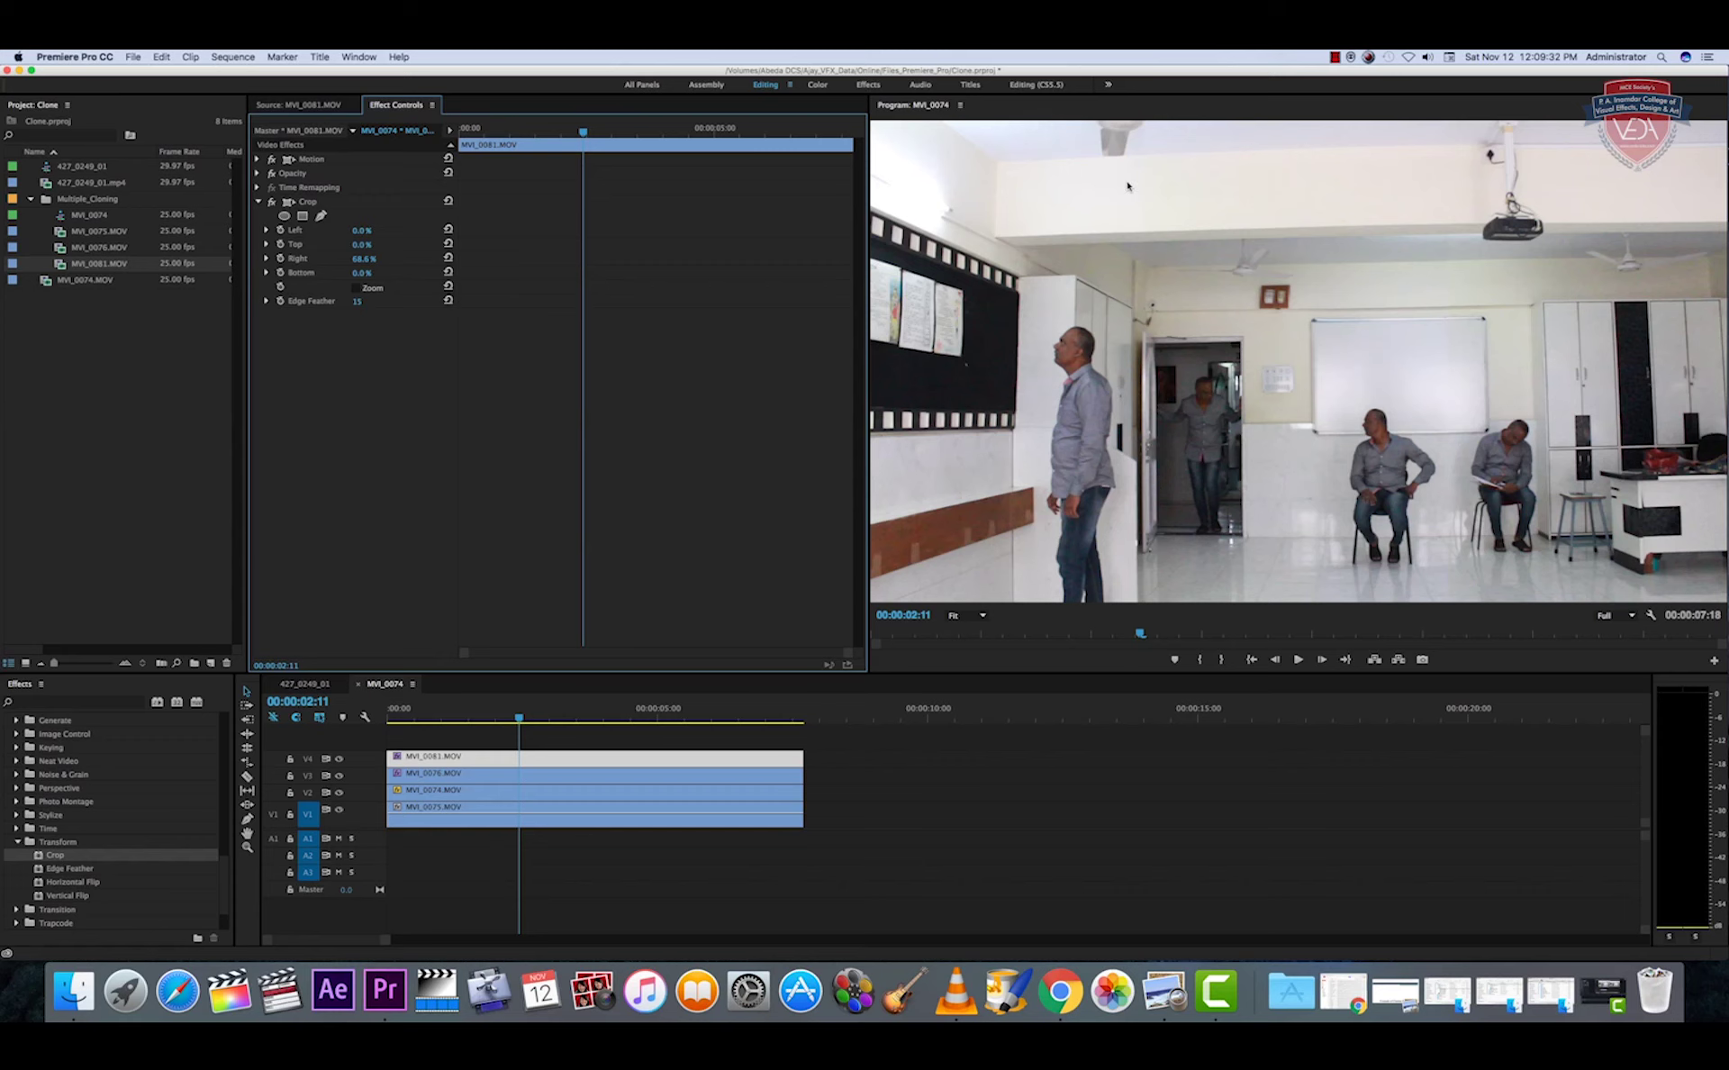
{"action": "key", "text": "grave"}
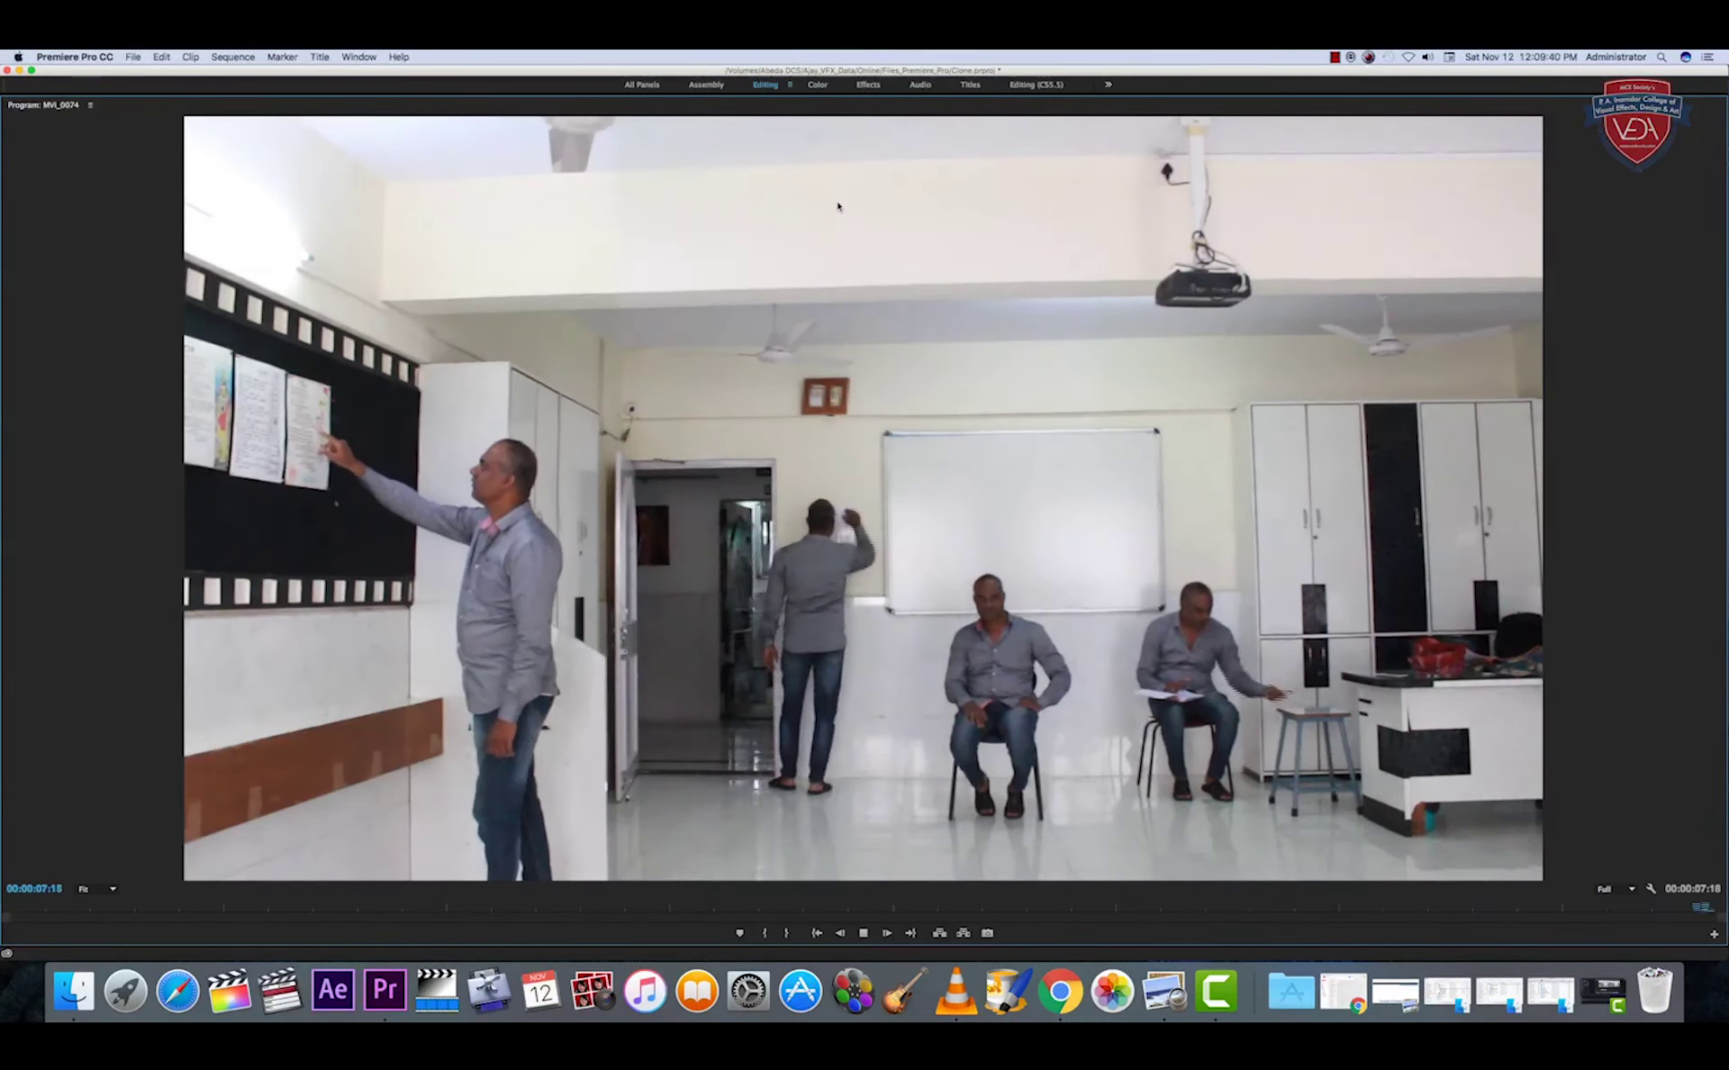
- Play the full-size composite showing the man four times in the room, then stop playback
{"action": "key", "text": "space"}
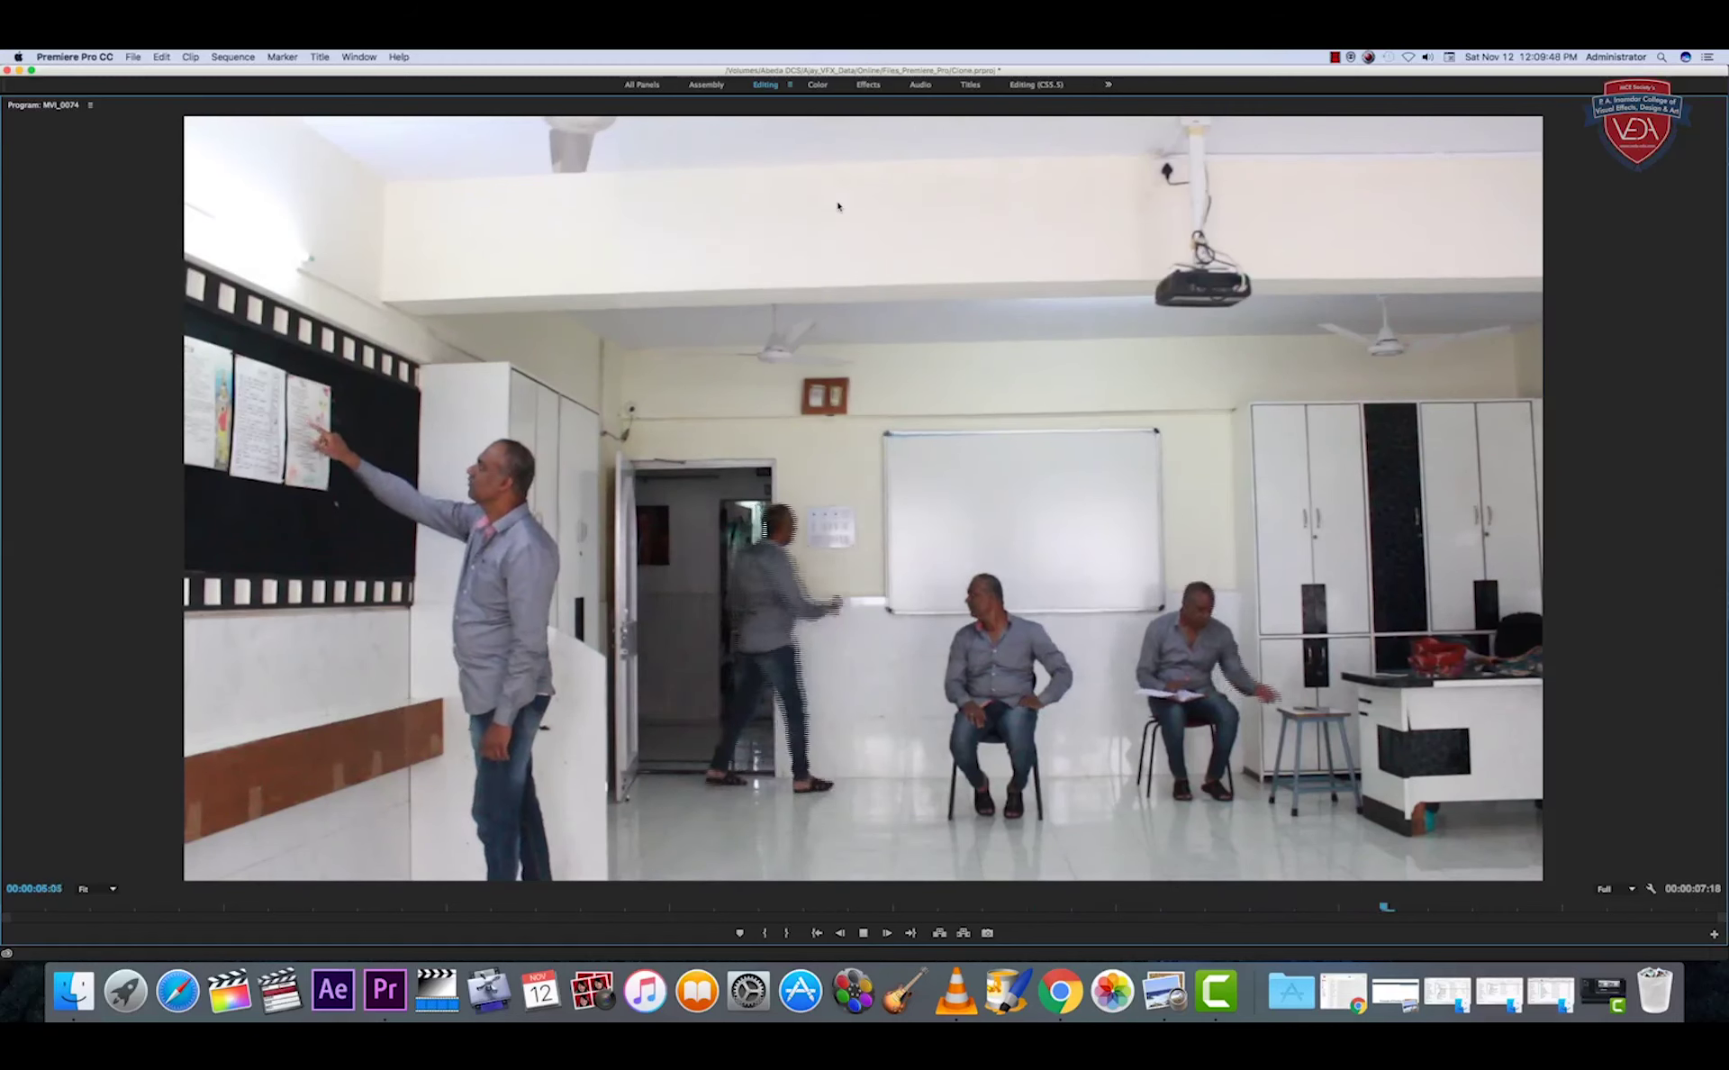
{"action": "key", "text": "space"}
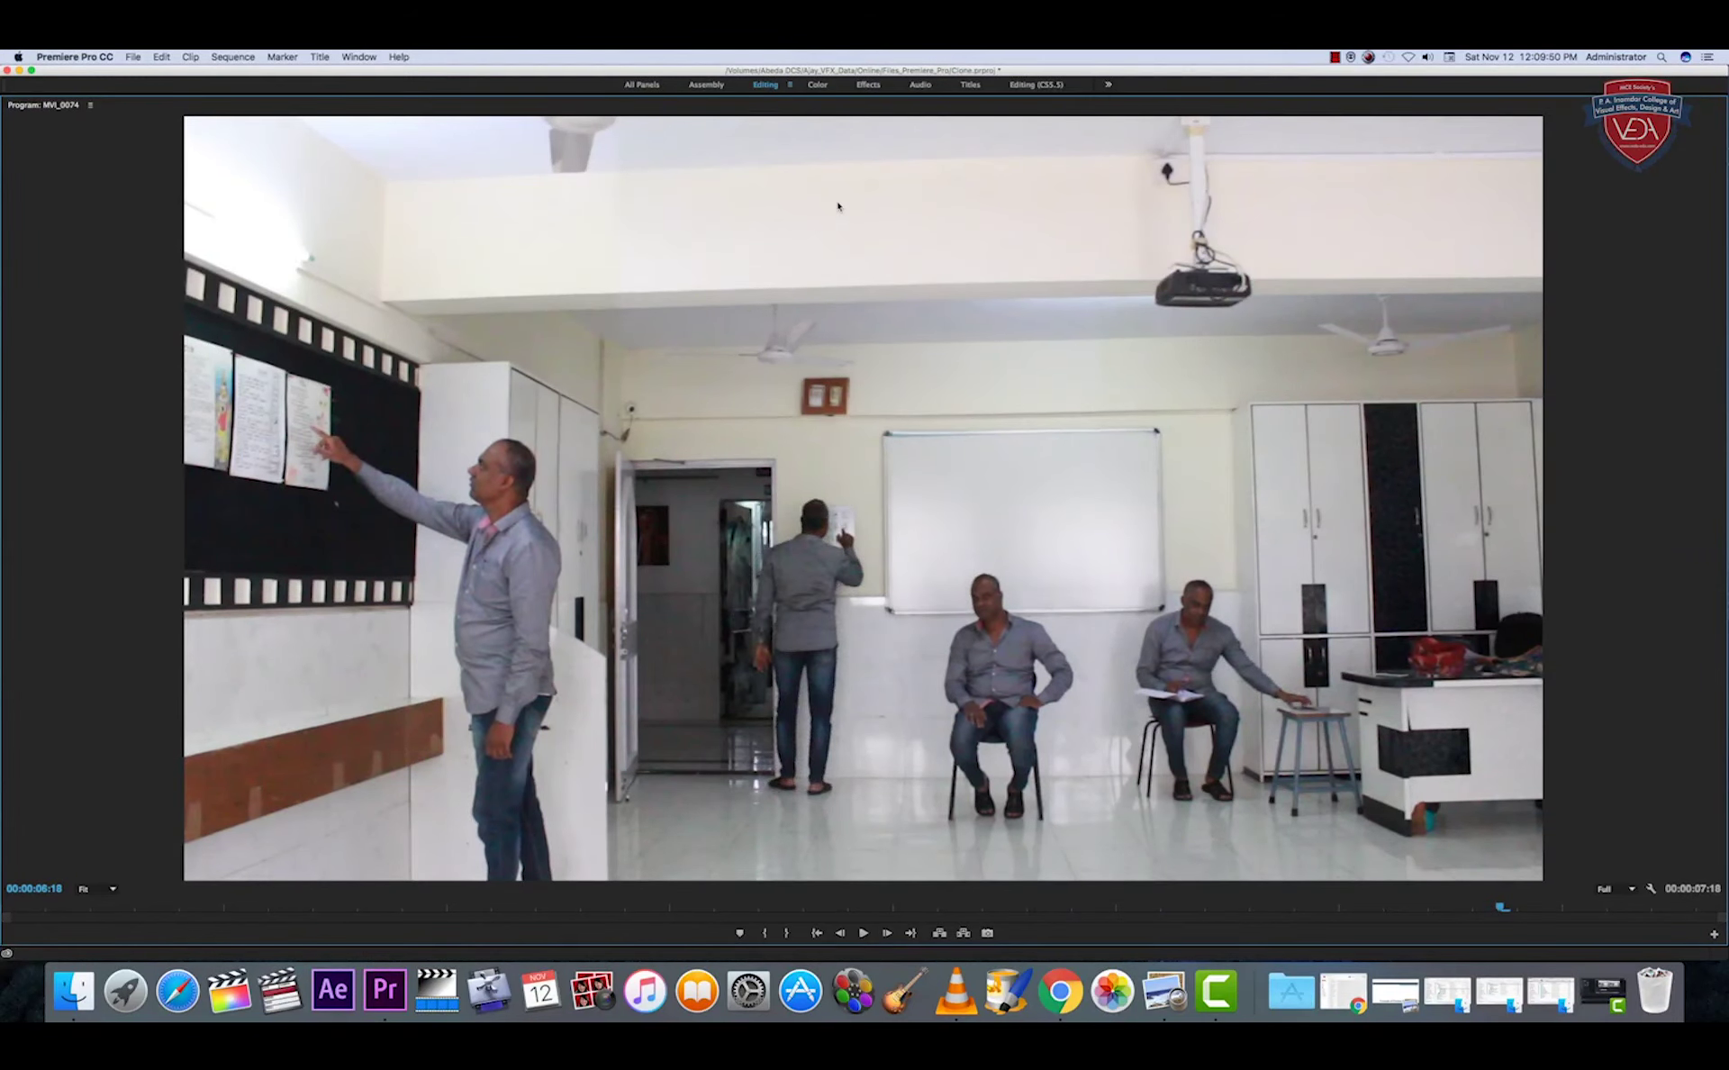